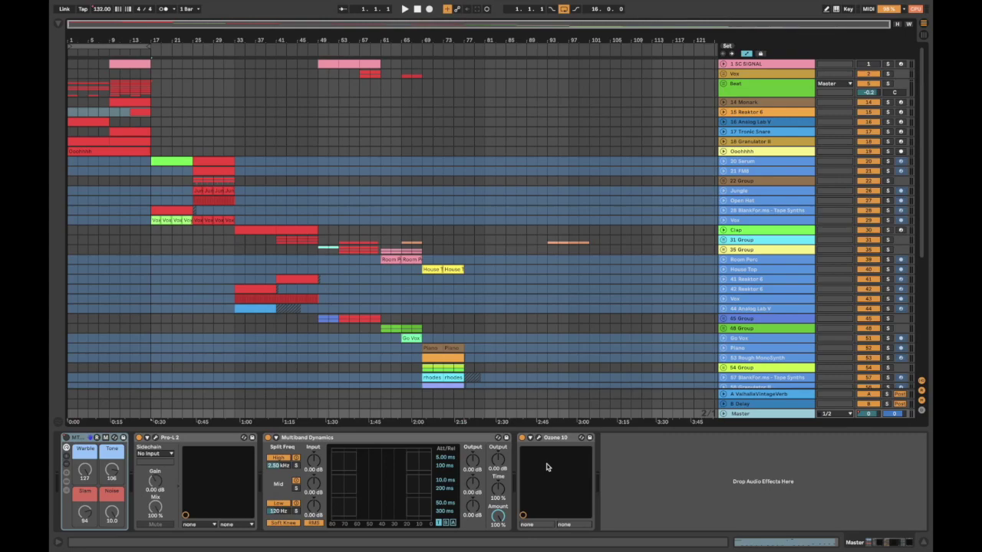
Inspect the waveform of the Room Perc clip at bar 61, and look over the full list of tracks
click(389, 259)
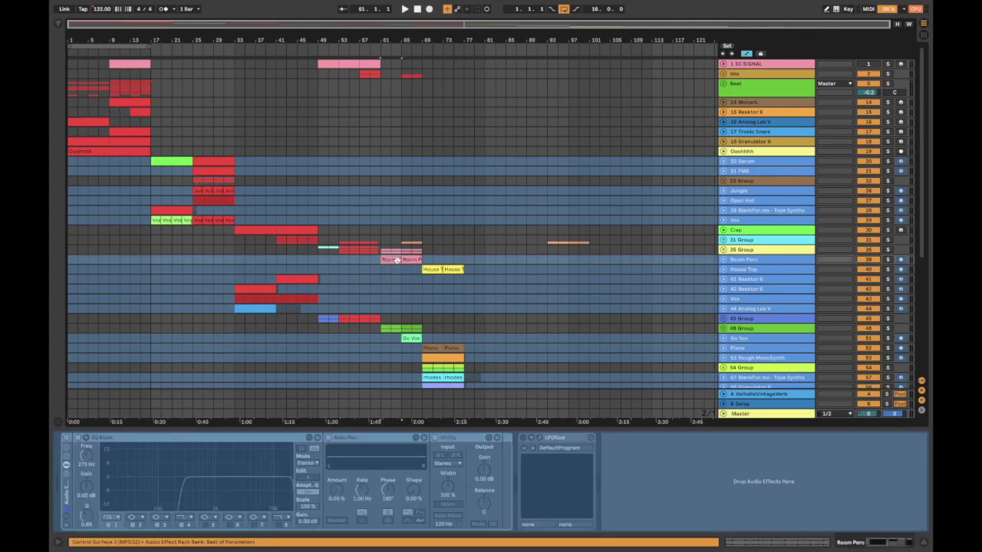
double_click(389, 260)
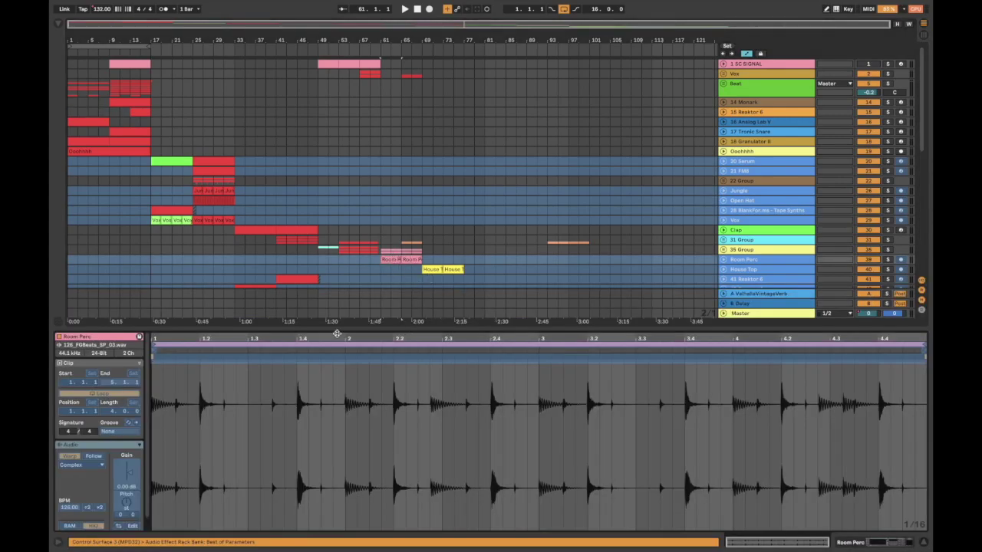
double_click(509, 329)
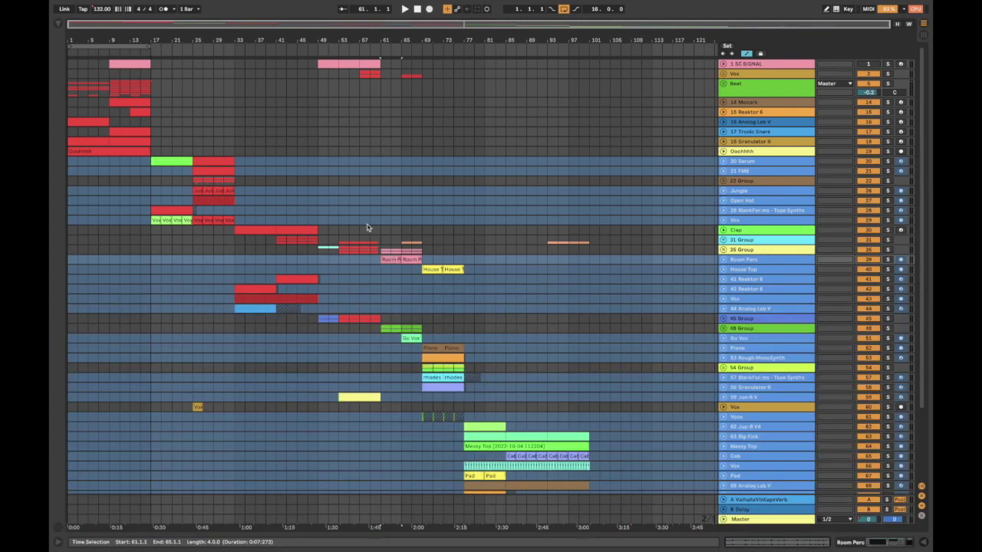
scroll(345, 181, down, 5)
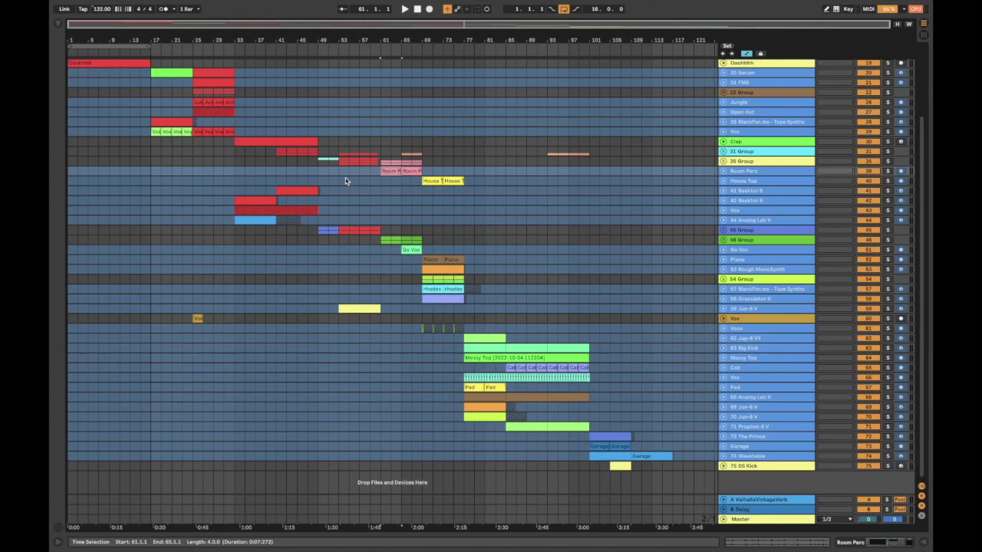
scroll(345, 181, up, 5)
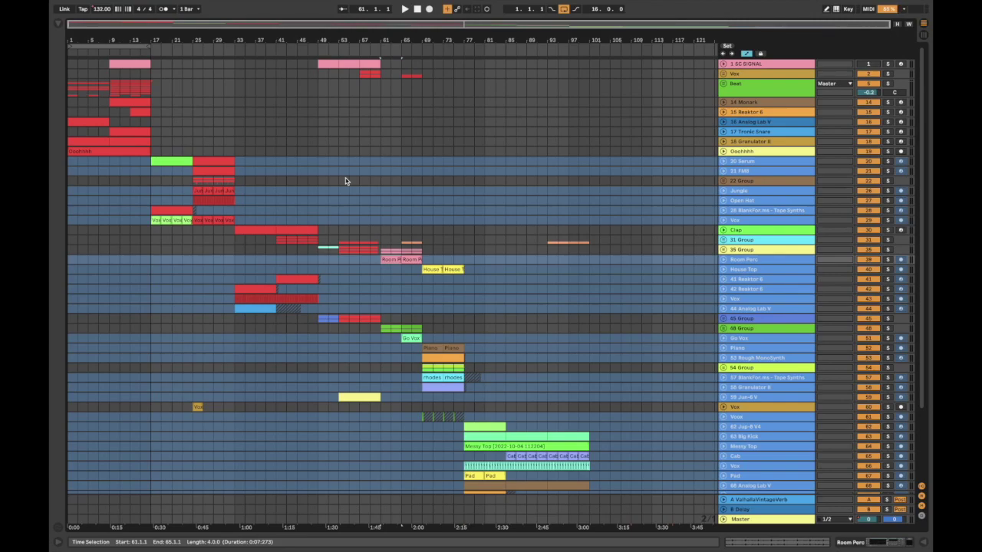
Play the opening section of the arrangement and magnify the timeline to about the first 22 bars
click(405, 9)
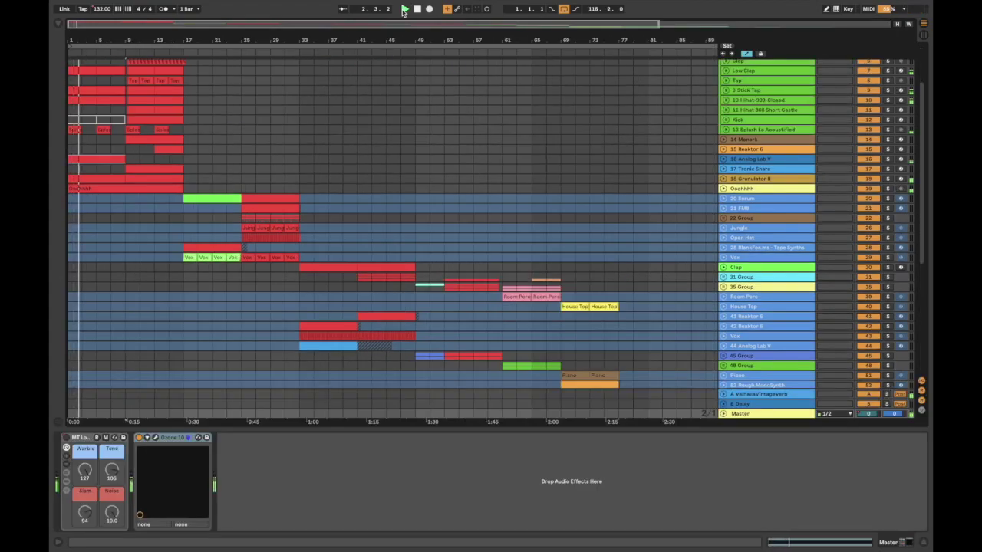
scroll(396, 115, up, 3)
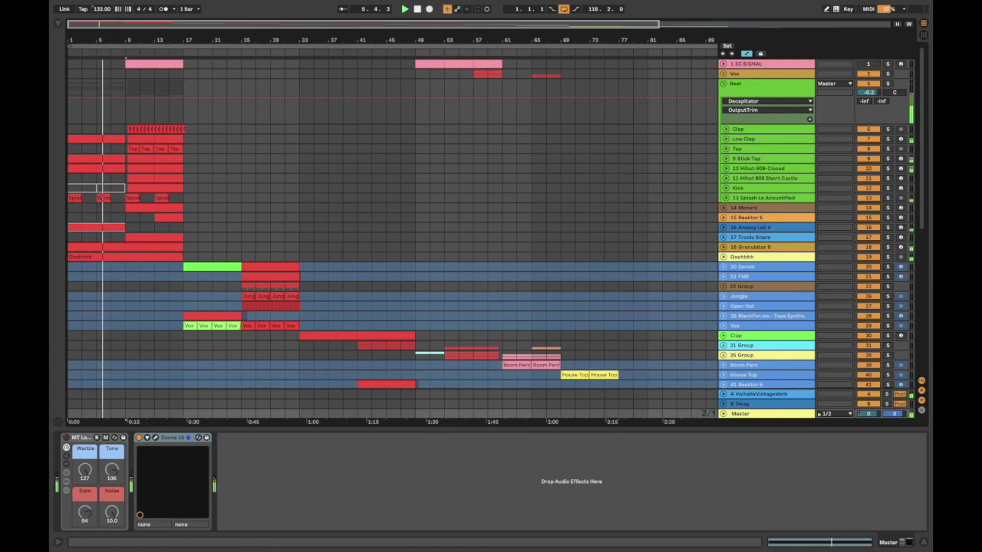
drag(100, 38, 188, 96)
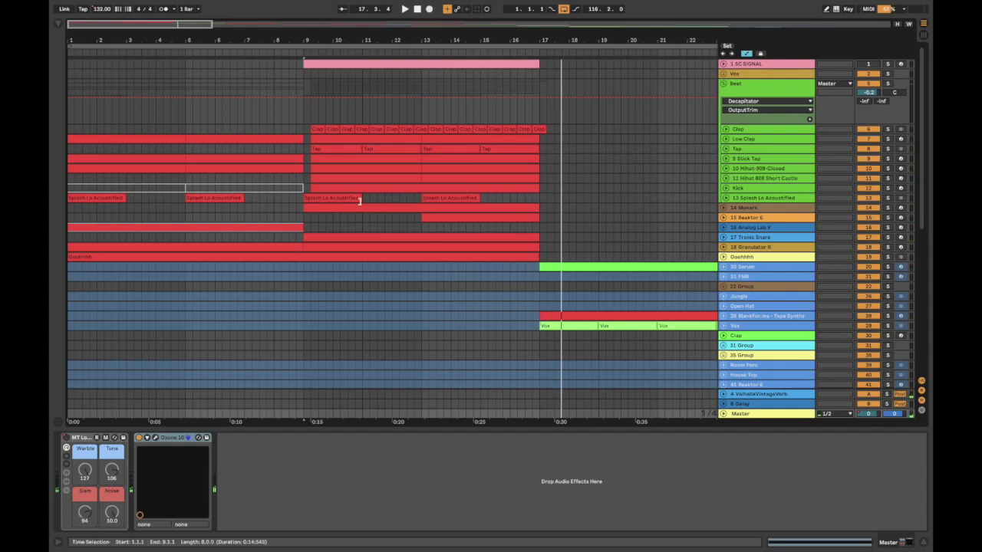
Open the Decapitator on the Beat group and solo the group
click(756, 97)
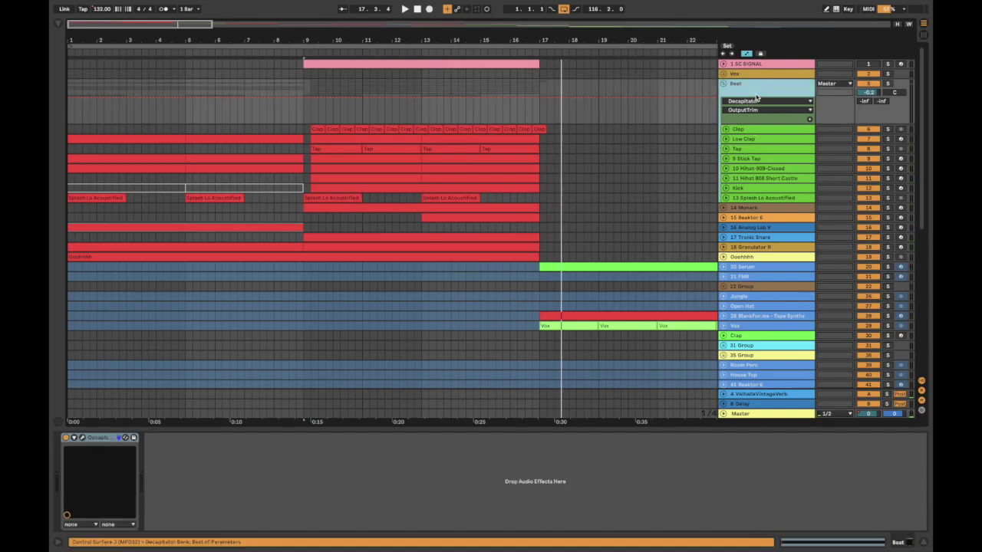
click(83, 438)
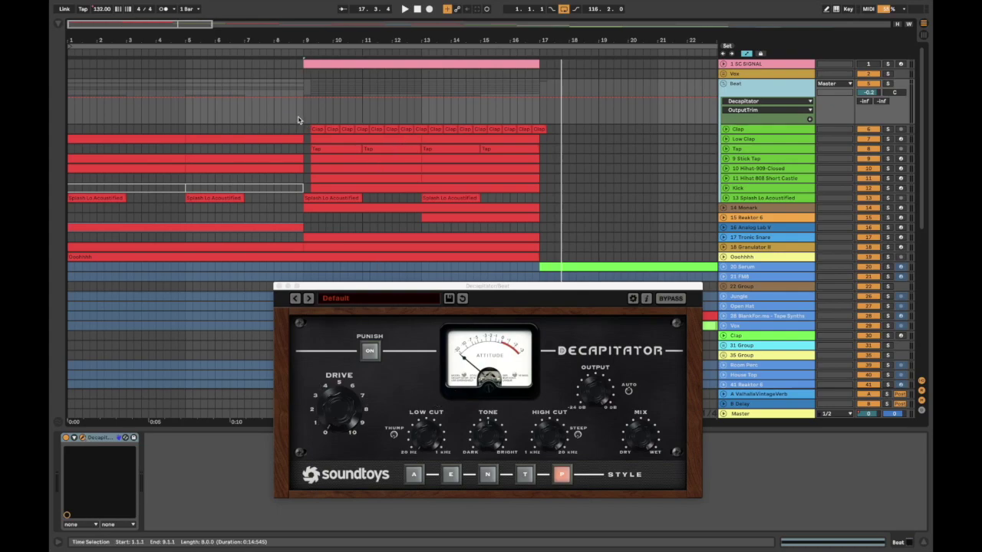
click(886, 84)
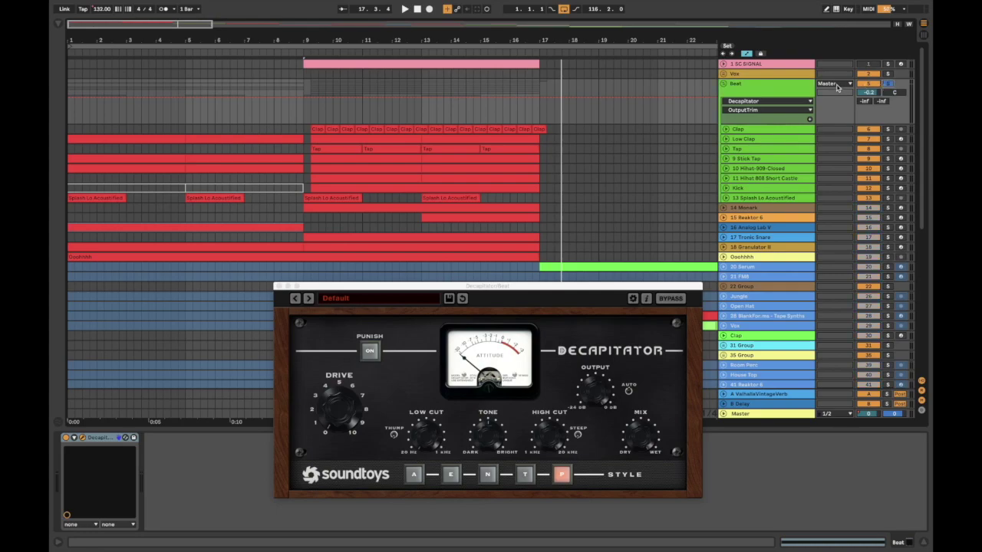
Play the soloed Beat group from bar 9.2.1 while trying the Decapitator's Drive, and close the plug-in window
click(311, 91)
key(space)
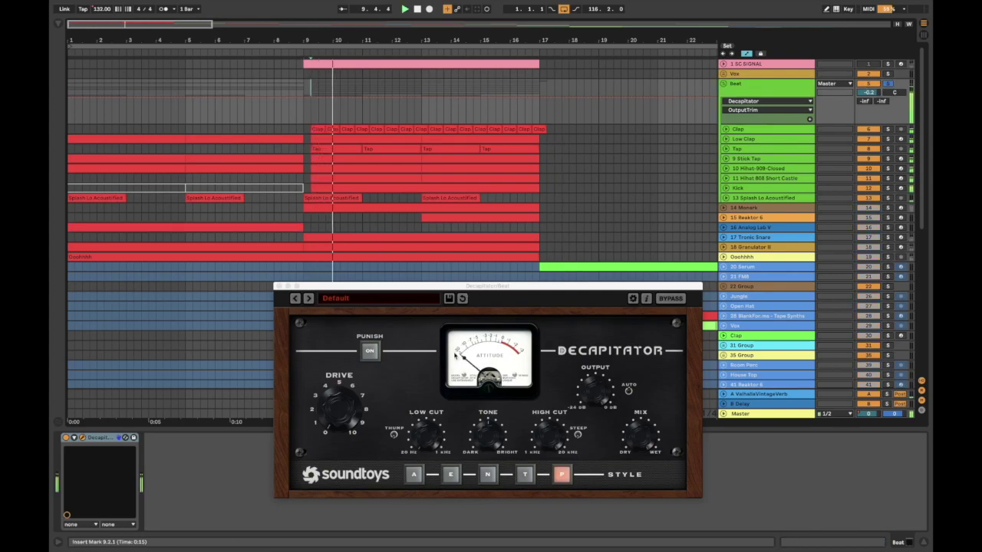
drag(345, 411, 341, 455)
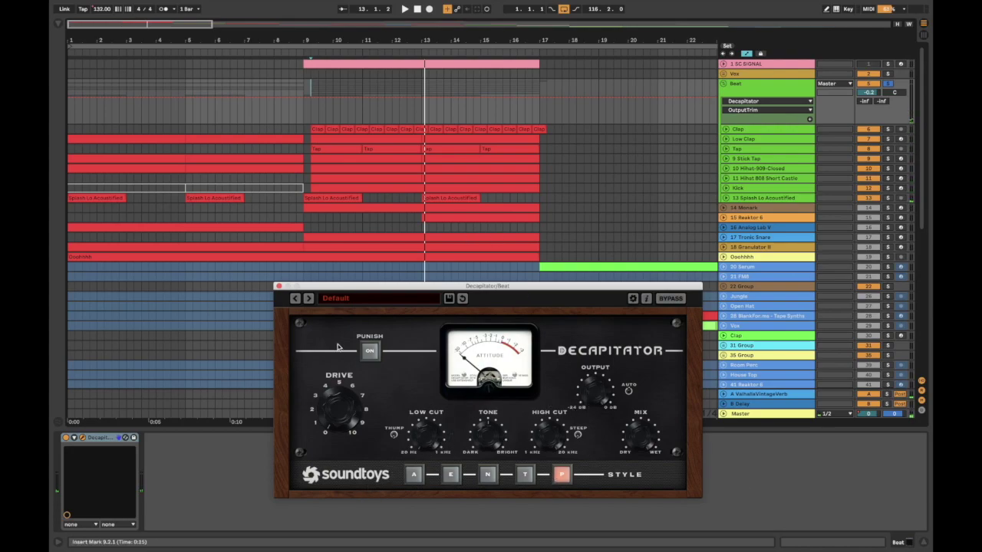
click(278, 286)
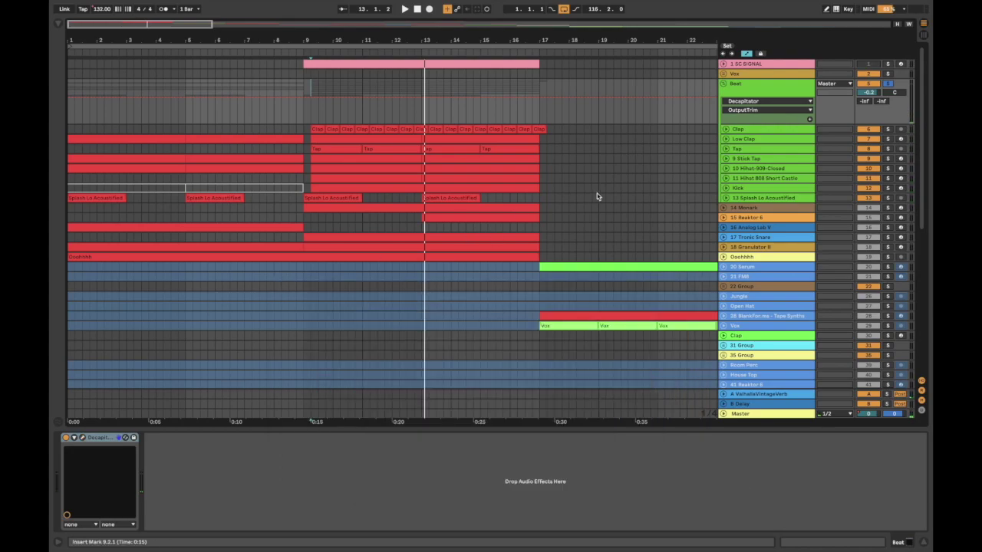
Audition the Clap track solo while examining its EQ Eight and ValhallaRoom reverb settings
click(752, 130)
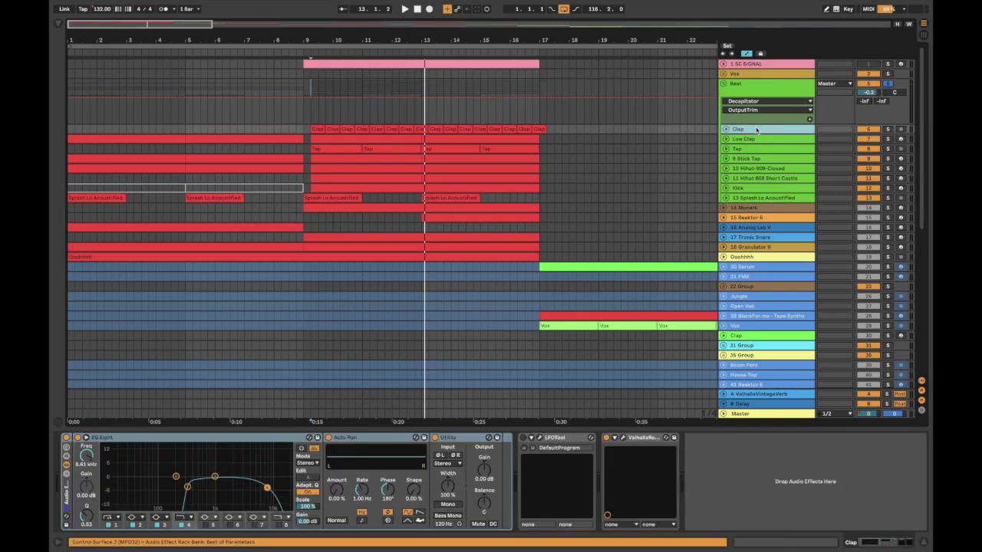
key(space)
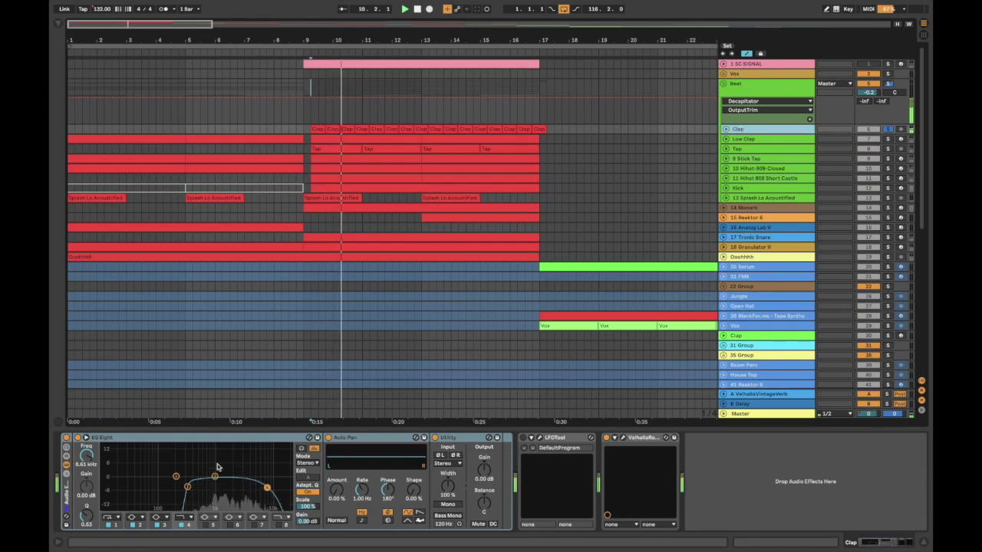
click(624, 439)
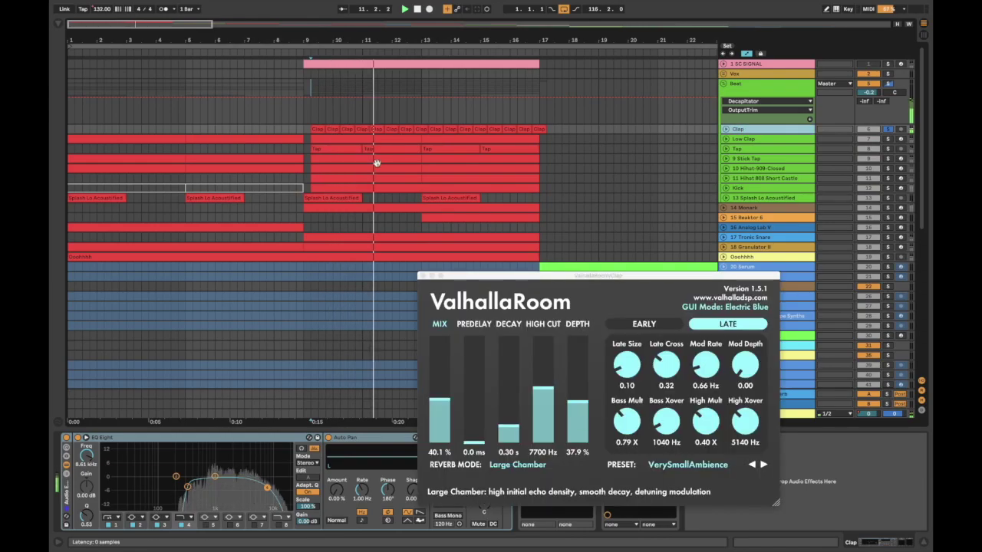
click(424, 275)
Loop bars 13 to 17, and unfold the Tap track to show its waveform and effects
click(870, 141)
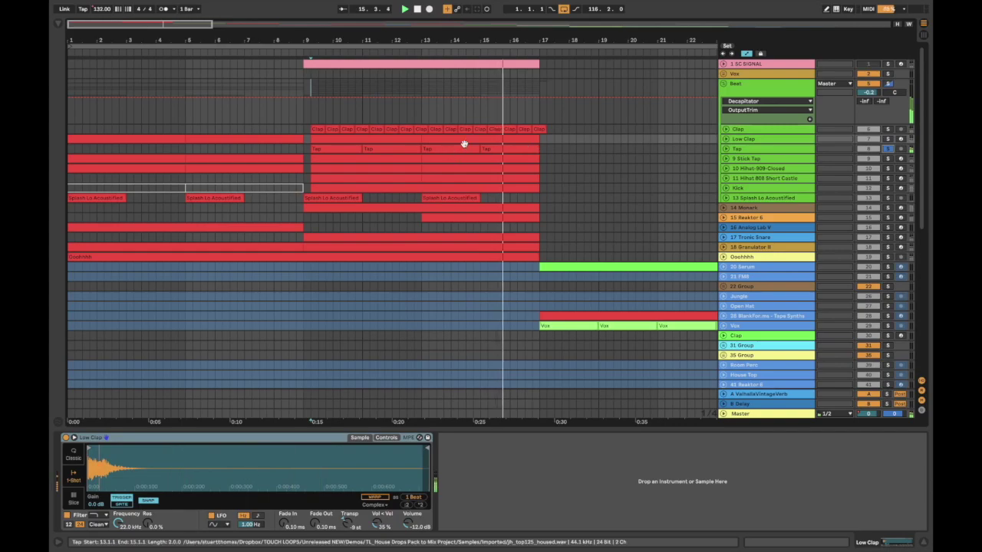
key(ctrl+l)
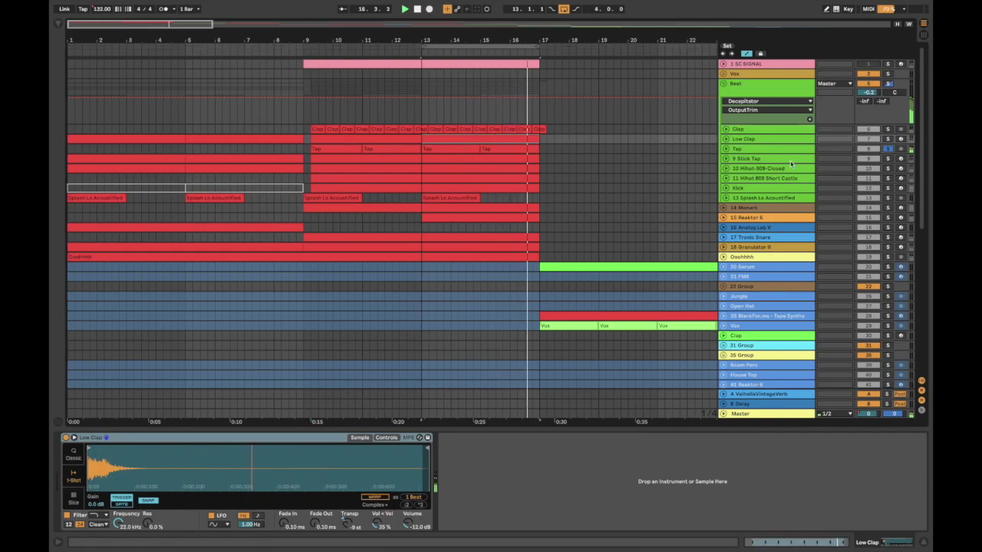
click(726, 149)
click(739, 149)
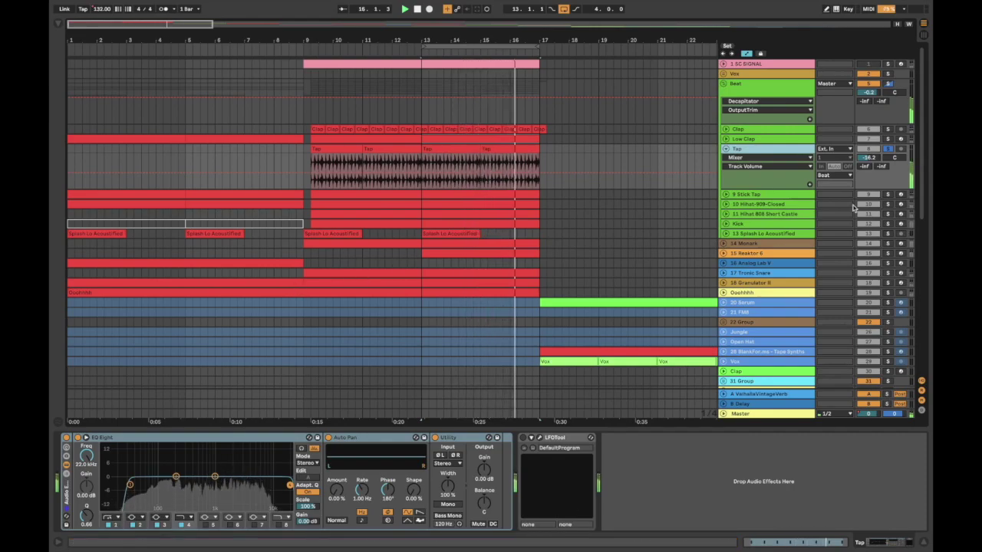
Audition the Stick Tap and Hihat-909-Closed tracks solo, showing their devices and unfolding the 909 hi-hat track
click(748, 194)
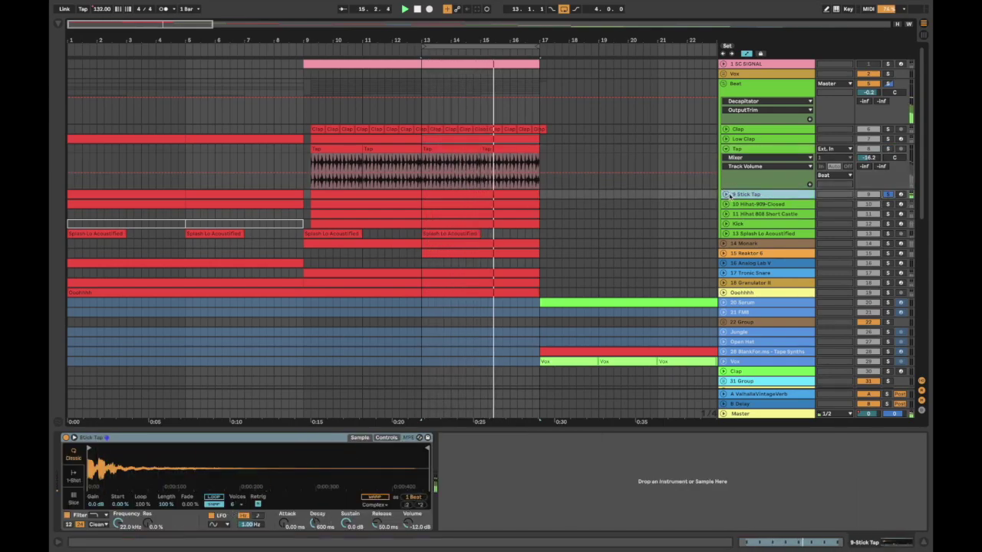
click(890, 204)
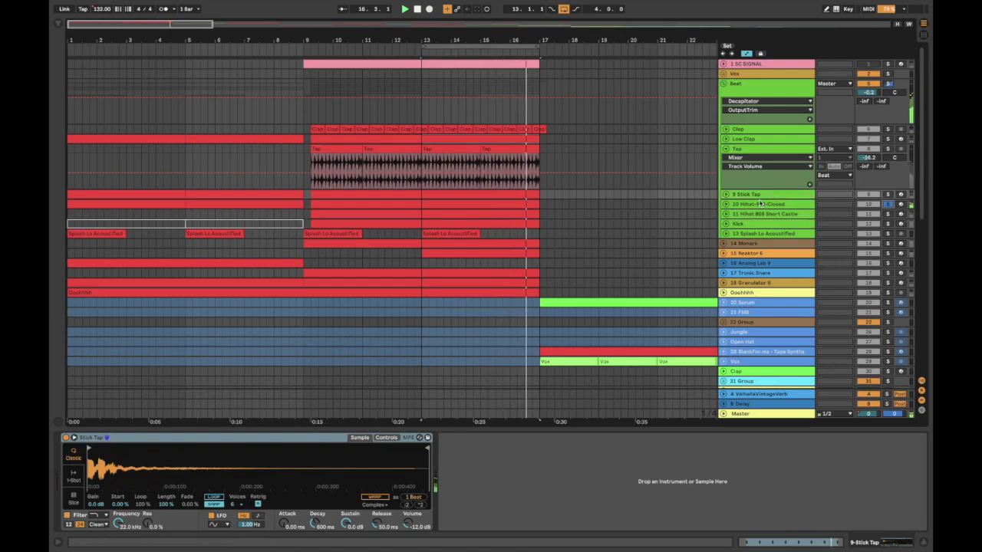
click(724, 204)
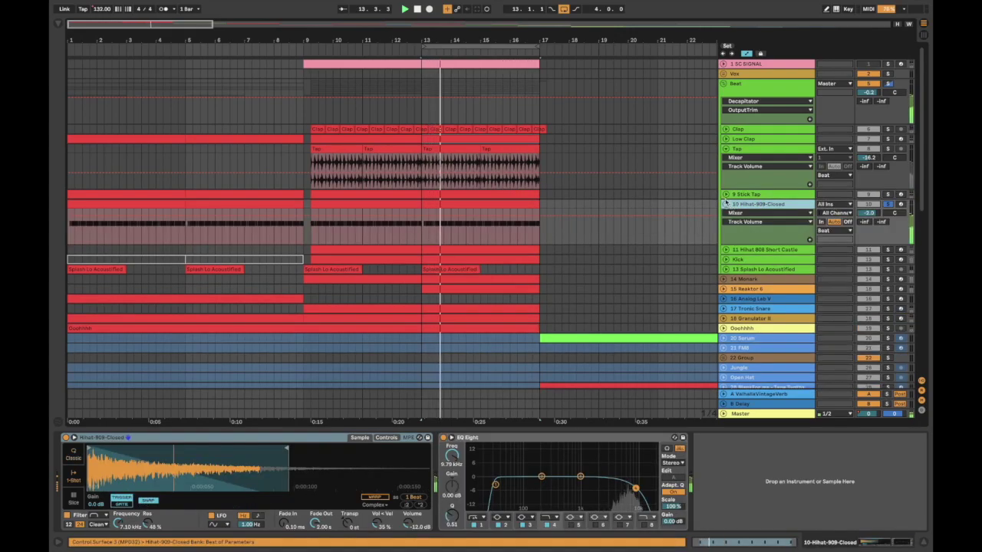
Open the Hihat-909-Closed clip at bar 13 and enlarge the note editor to examine its pattern
click(462, 213)
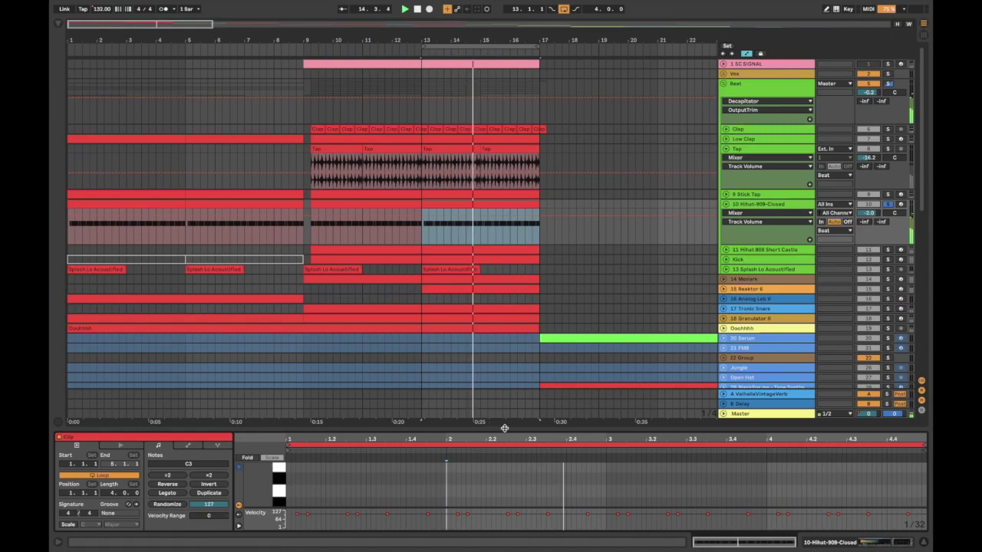
drag(504, 429, 505, 248)
scroll(457, 409, up, 3)
scroll(456, 407, down, 5)
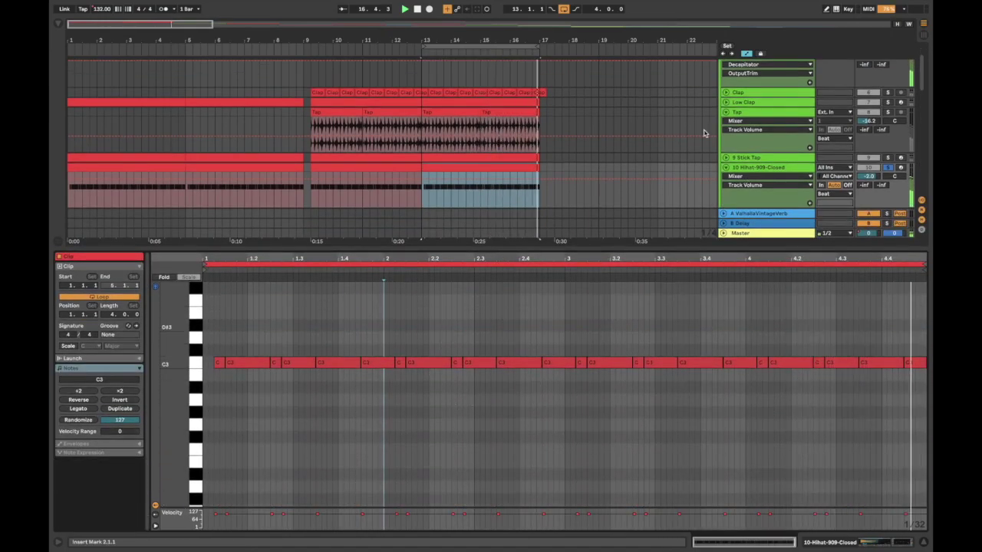
Solo the Hihat 808 Short Castle track and examine its device chain and the MIDI notes of its clip
scroll(765, 166, down, 2)
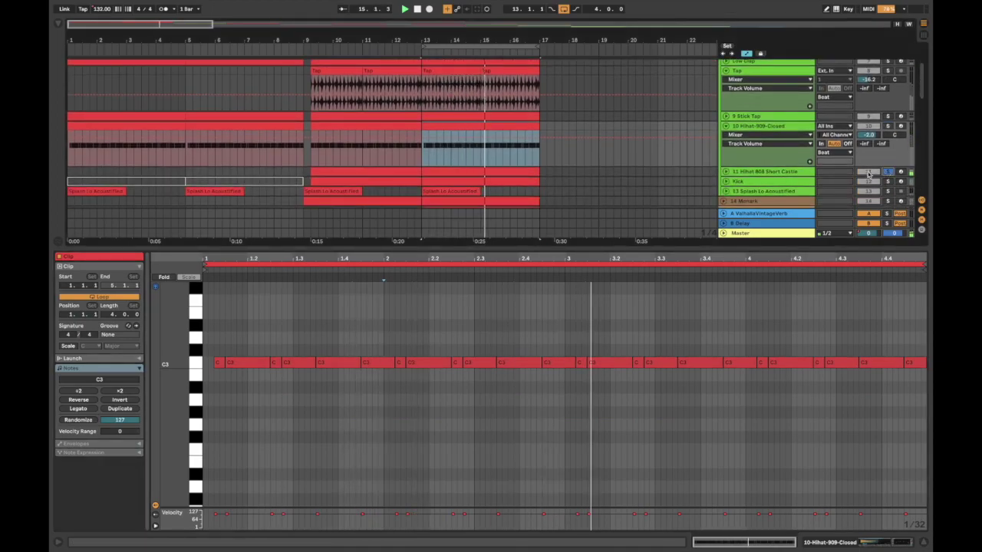
click(800, 172)
double_click(800, 172)
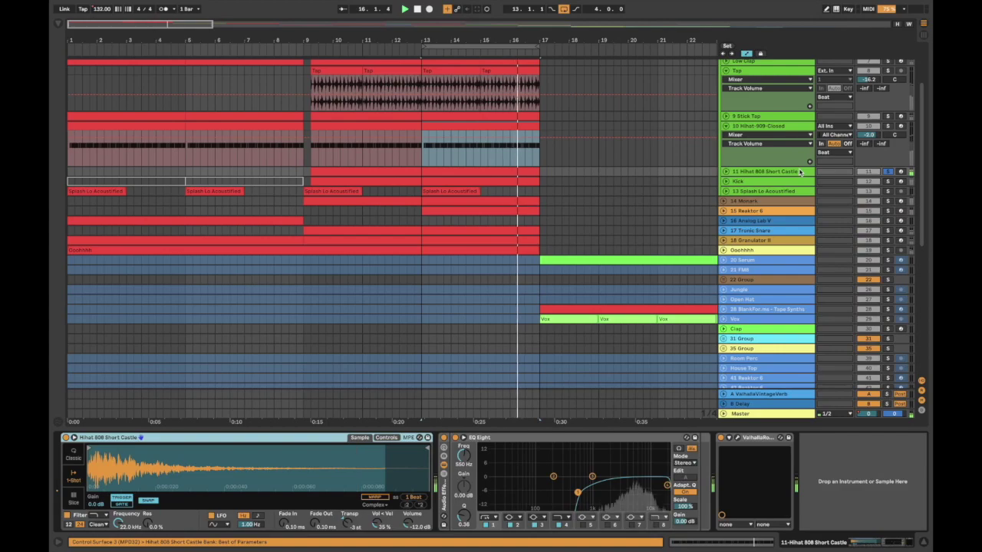
click(476, 174)
double_click(481, 173)
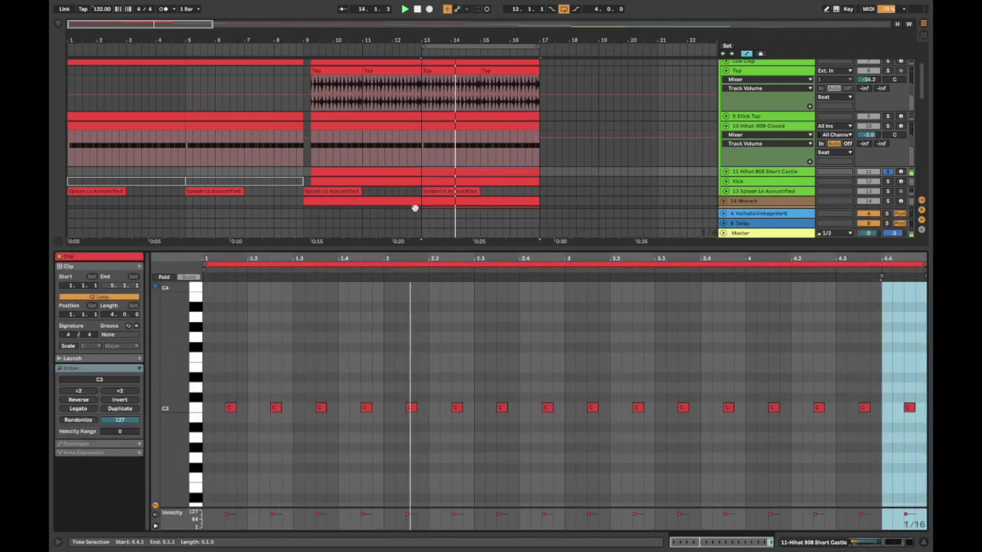
Return to the Hihat 808 Short Castle device chain and examine its ValhallaRoom reverb settings
click(526, 171)
scroll(583, 163, down, 1)
click(755, 156)
double_click(755, 156)
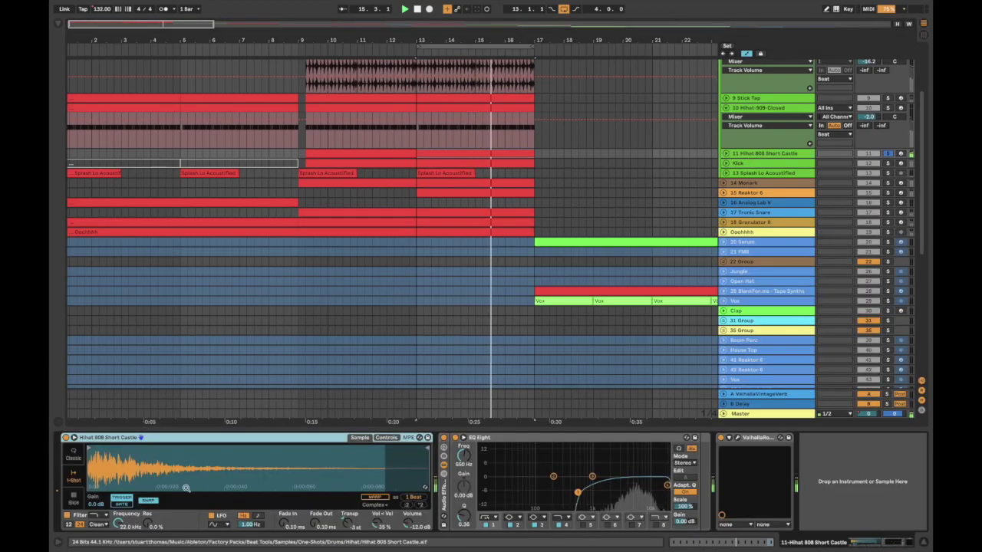
click(738, 438)
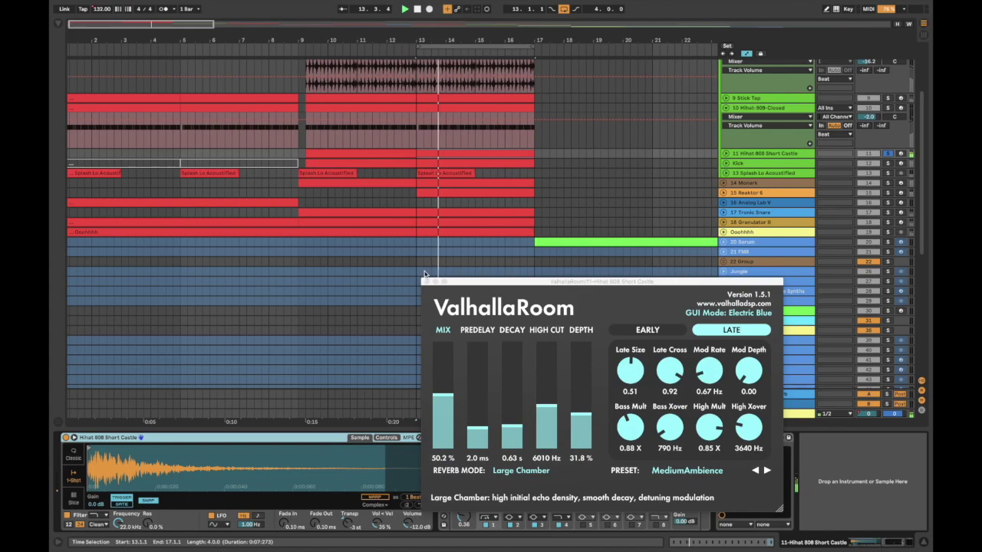
click(426, 282)
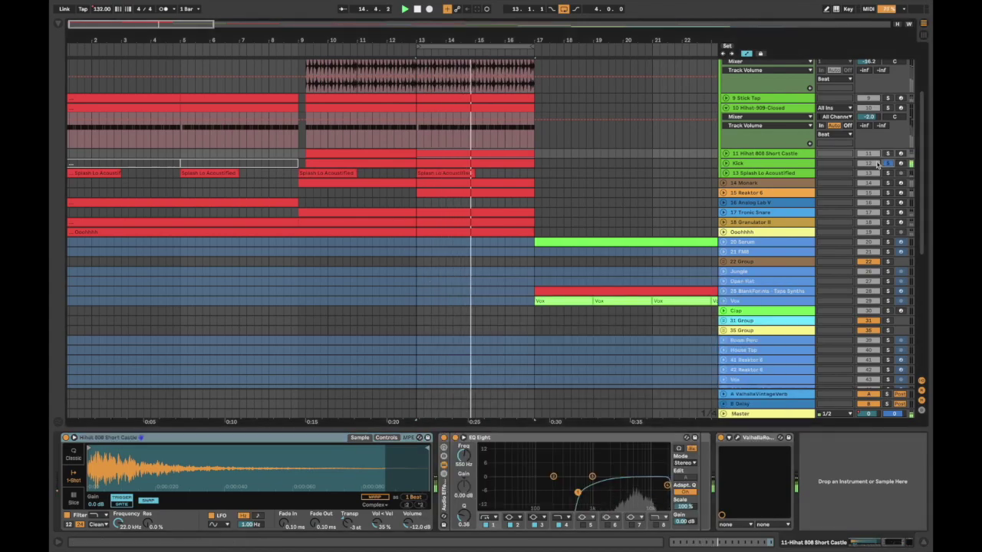
Set both the decay and the release of the Kick track's Kick-909 sampler to 379 ms
click(771, 164)
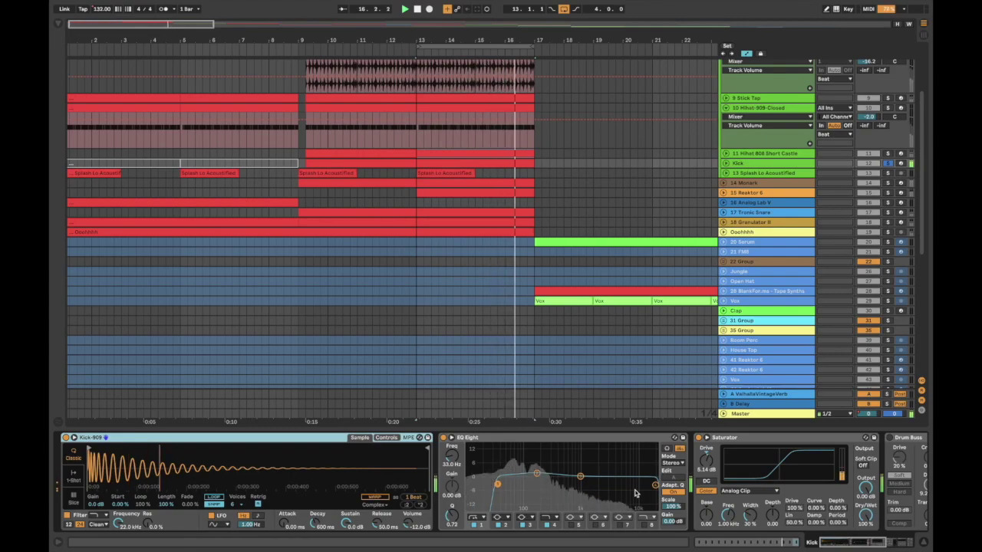
drag(315, 524, 314, 551)
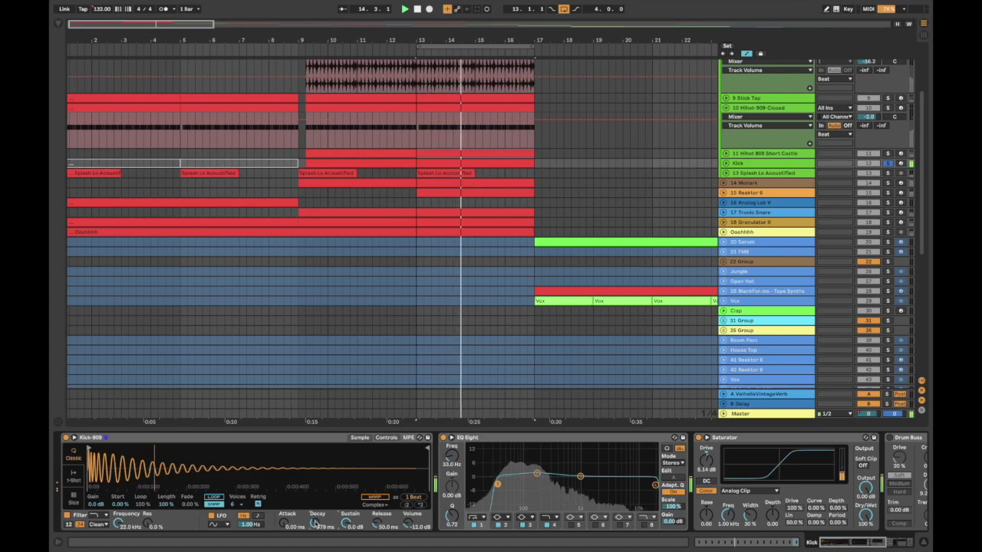
drag(378, 526, 378, 491)
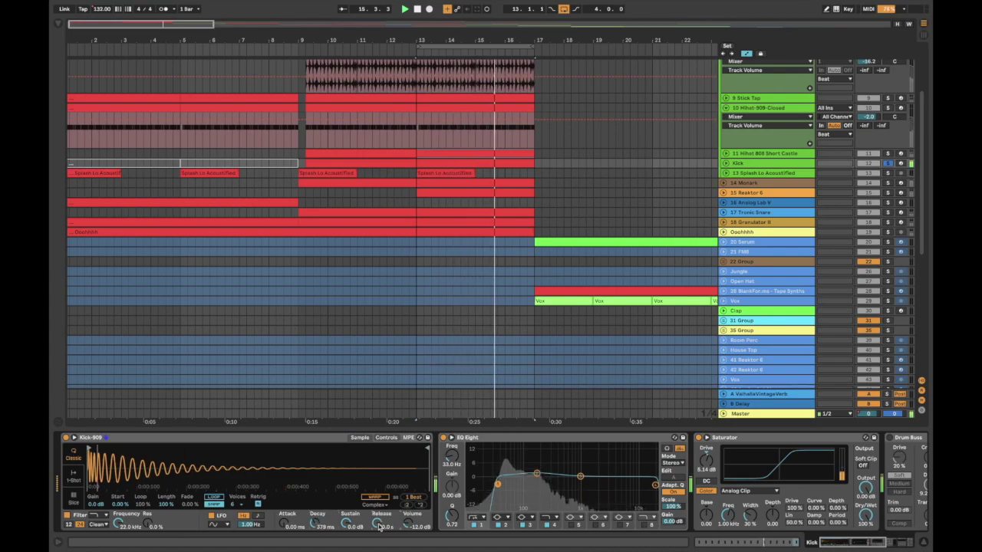
drag(377, 526, 377, 551)
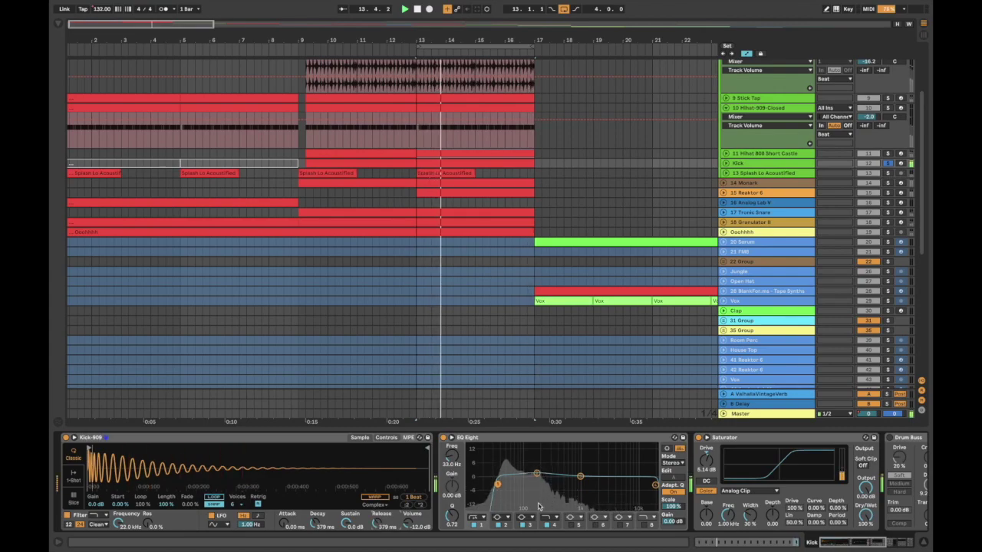
Examine the Kick track's EQ Eight and Saturator, and briefly enable its Drum Buss to compare the sound
click(538, 473)
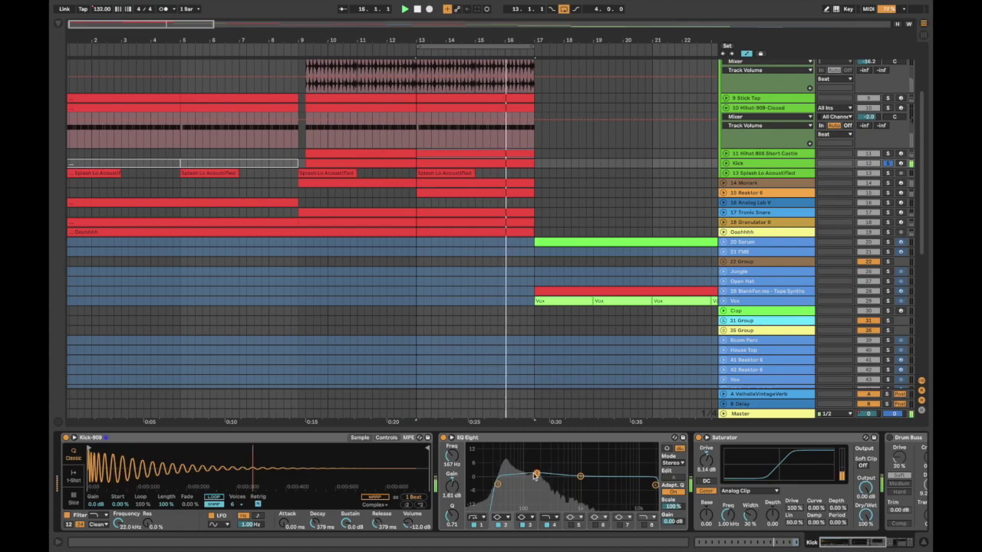
scroll(537, 478, right, 5)
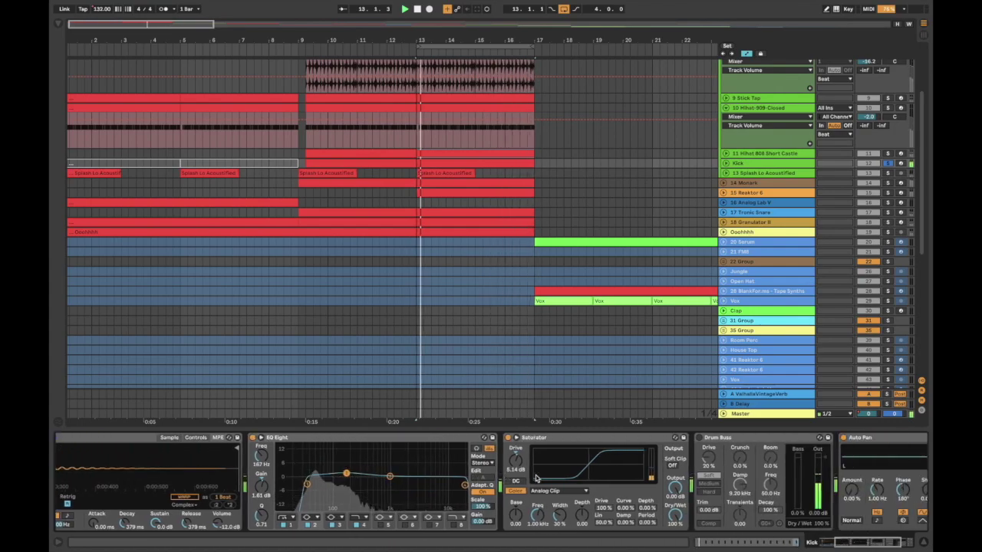
click(612, 437)
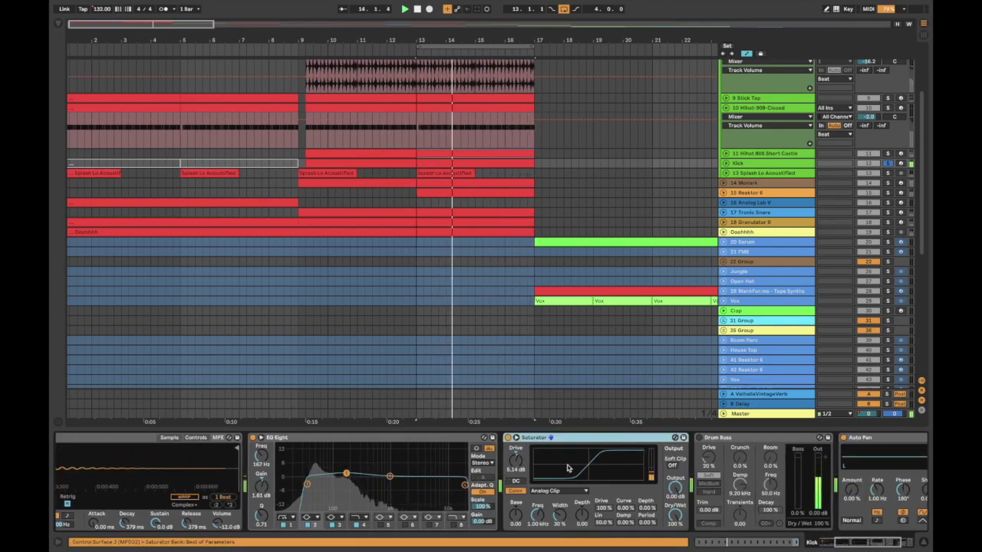
scroll(660, 475, right, 4)
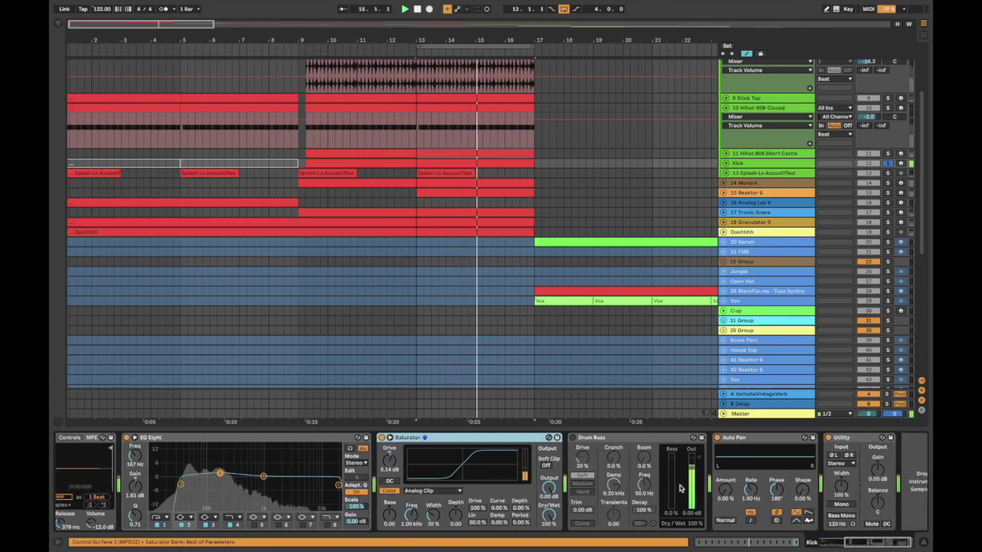
click(573, 438)
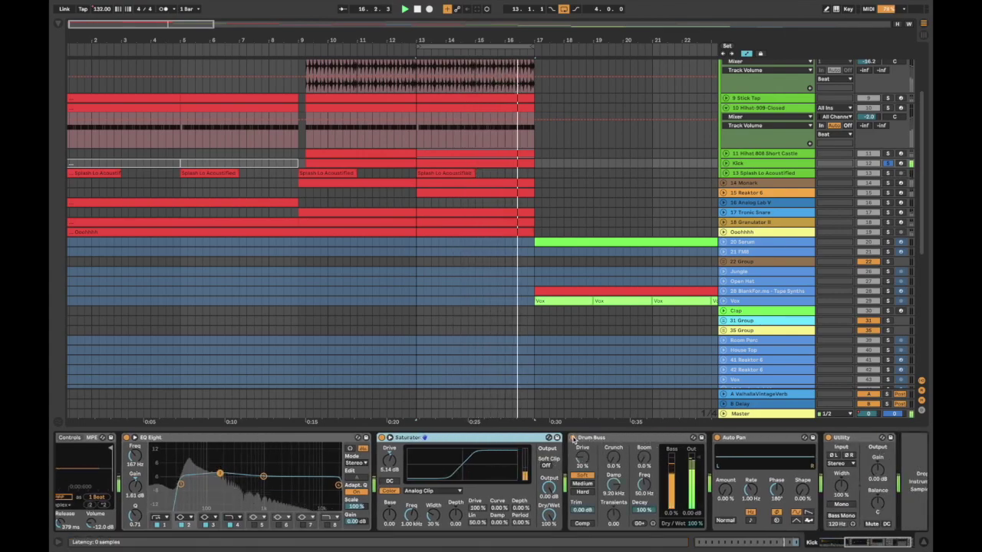
click(637, 438)
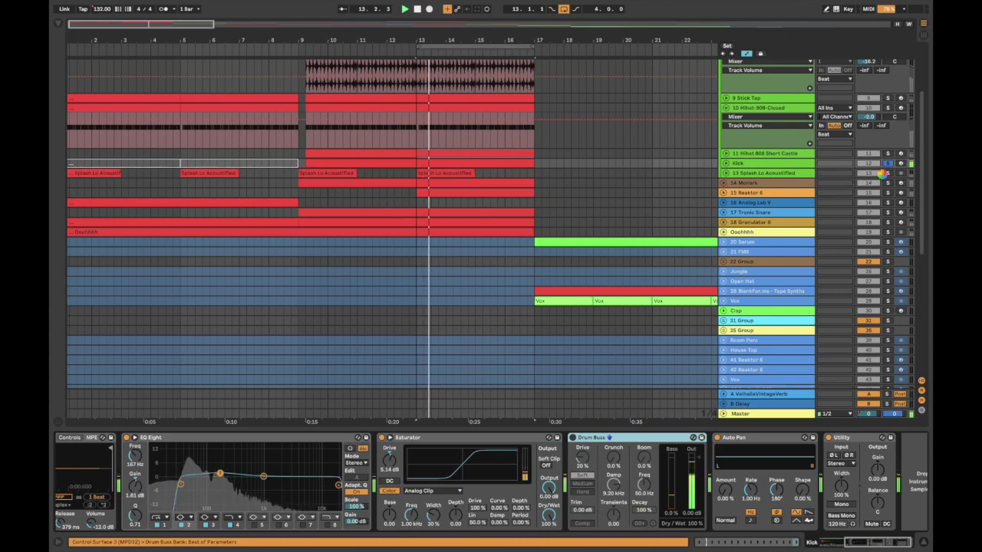
Audition the soloed Splash Lo Acoustified clip at bar 13 and examine its ValhallaShimmer reverb settings
click(744, 175)
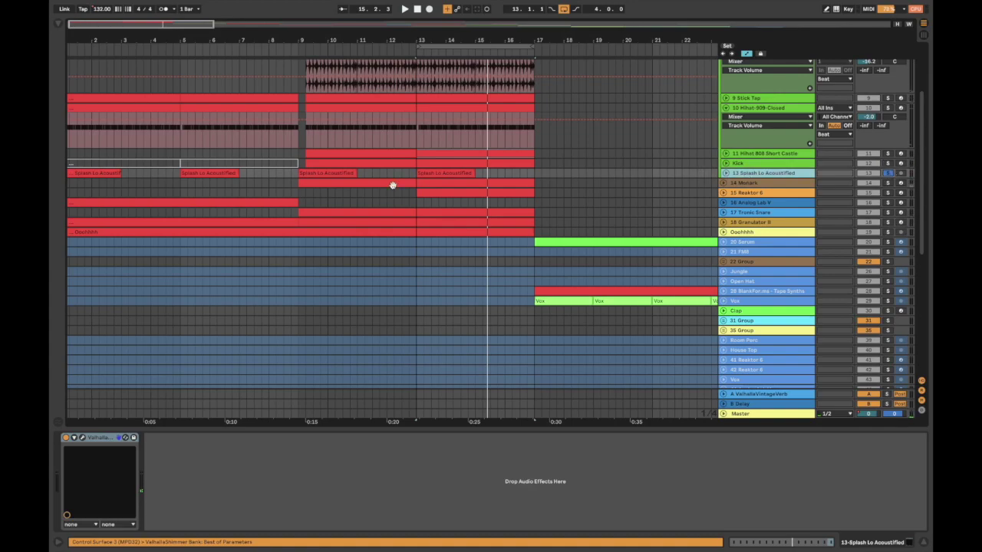
key(space)
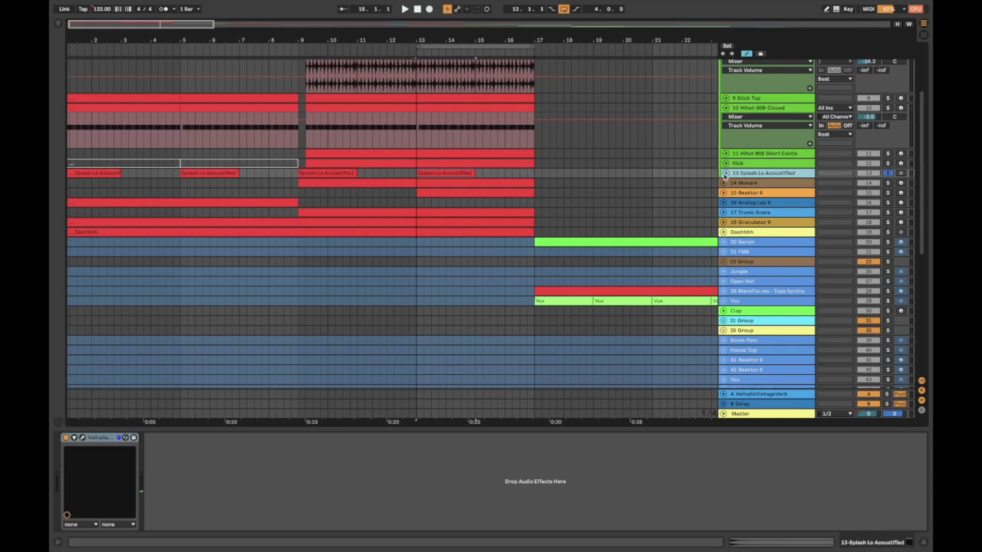
click(82, 439)
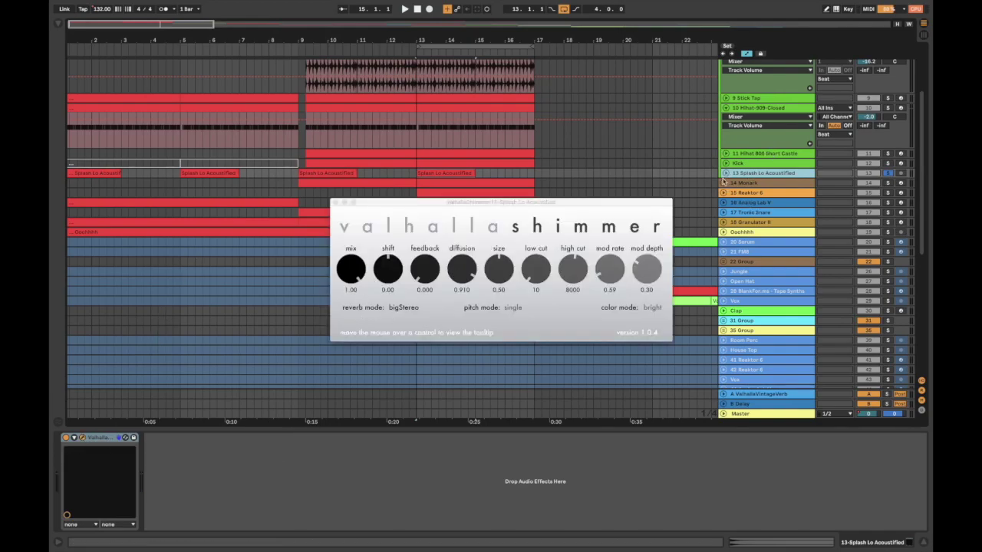
click(726, 173)
click(433, 174)
key(space)
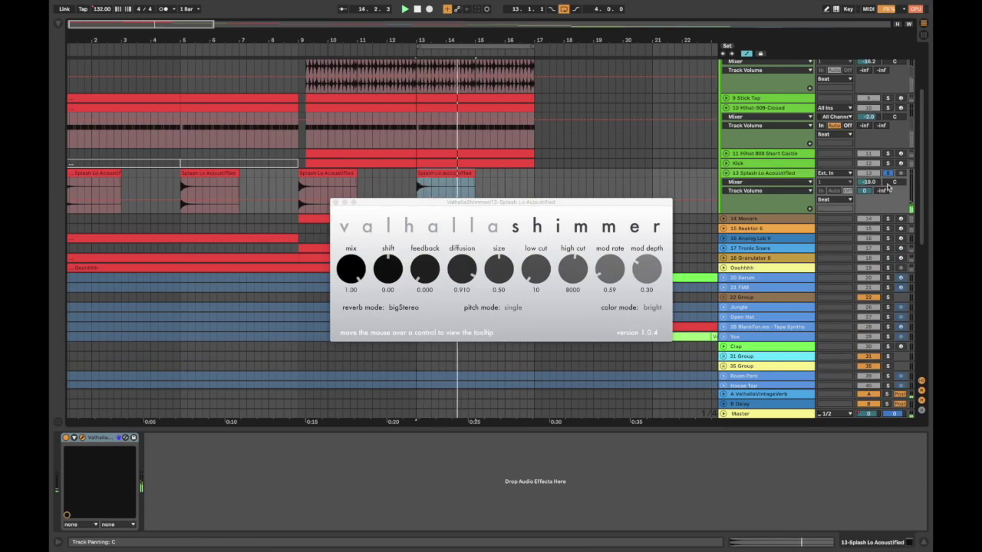
click(775, 395)
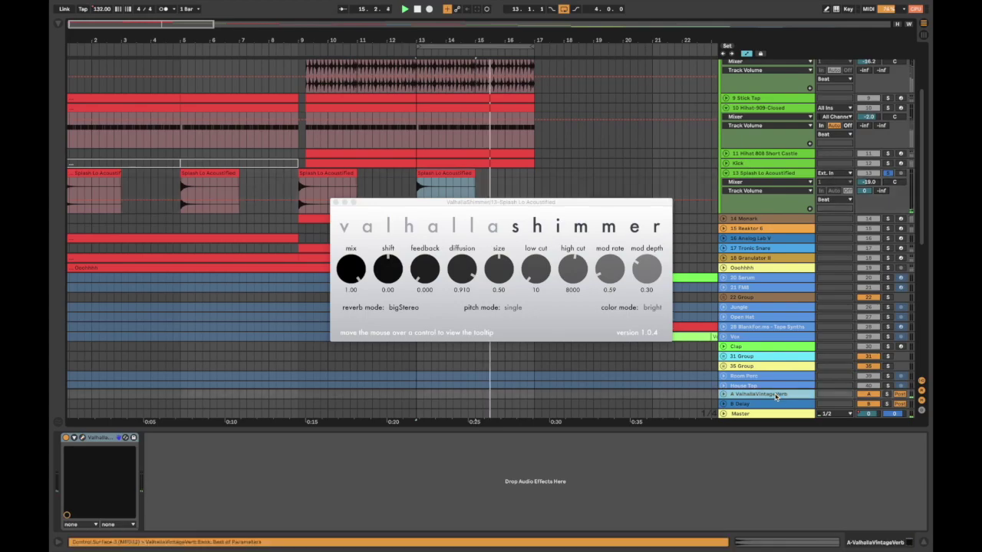
click(335, 203)
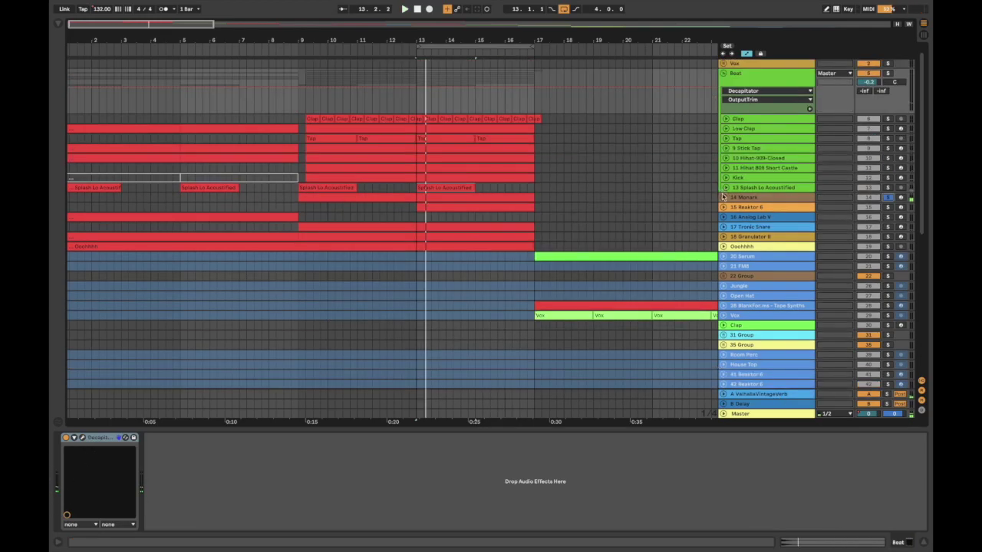
Audition the Monark track's clips looped over bars 9 to 17 and view its Reaktor synth and preset list
click(746, 197)
click(418, 197)
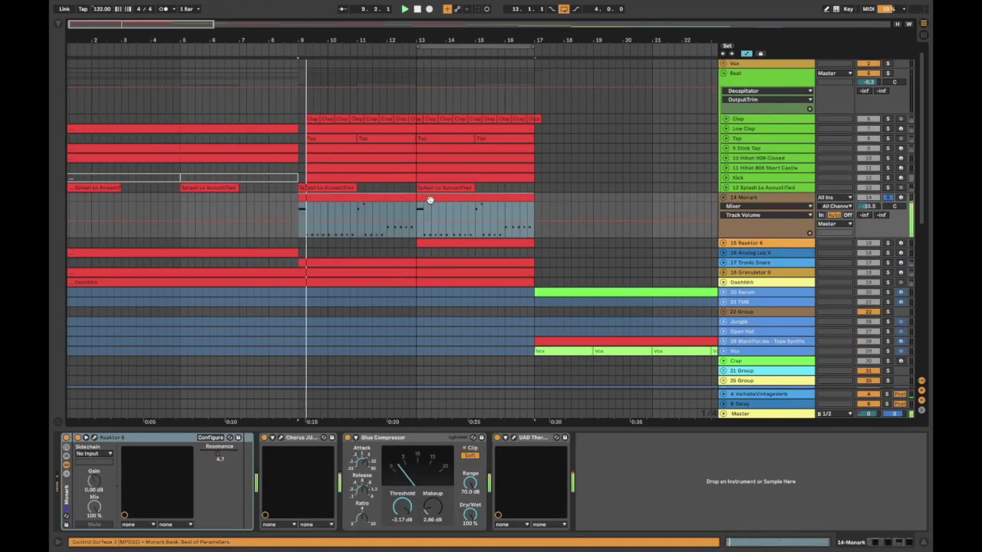
click(430, 200)
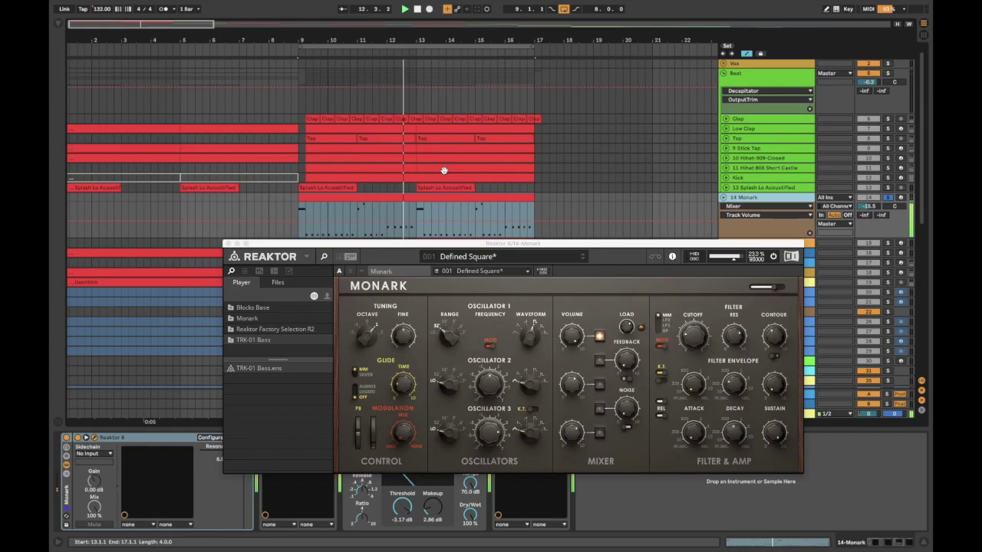
drag(517, 247, 503, 264)
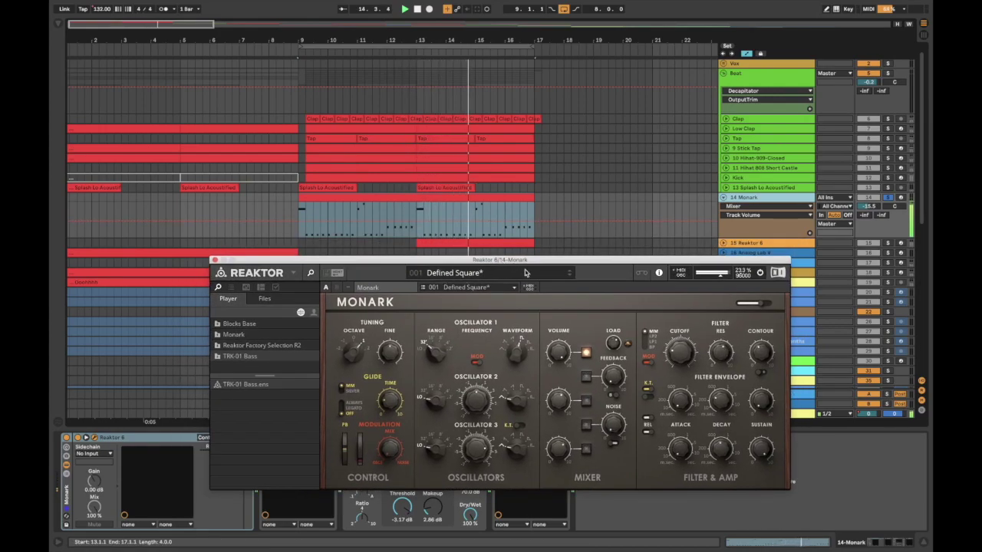
click(493, 273)
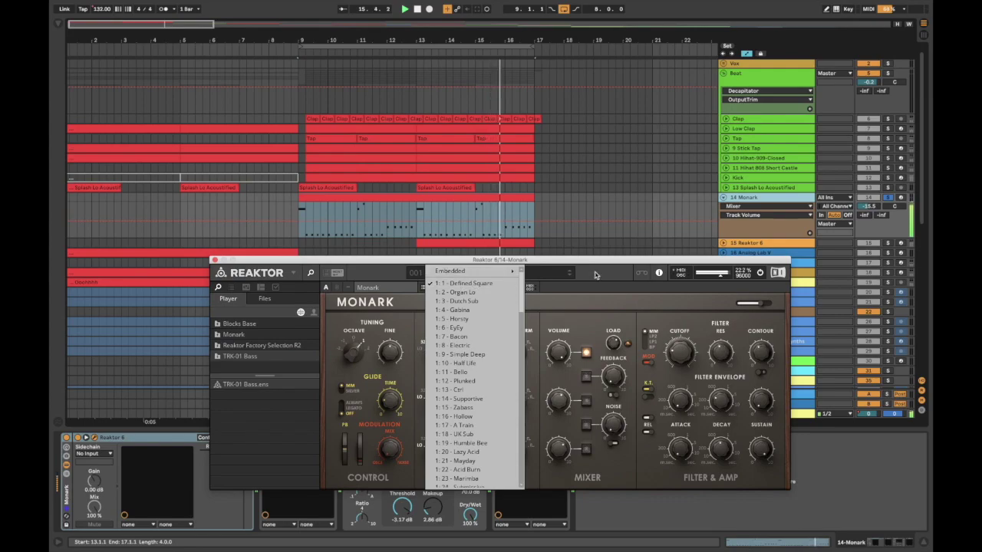
click(629, 341)
Show the filter cutoff and resonance automation of the Monark synth on its track
click(719, 355)
click(303, 205)
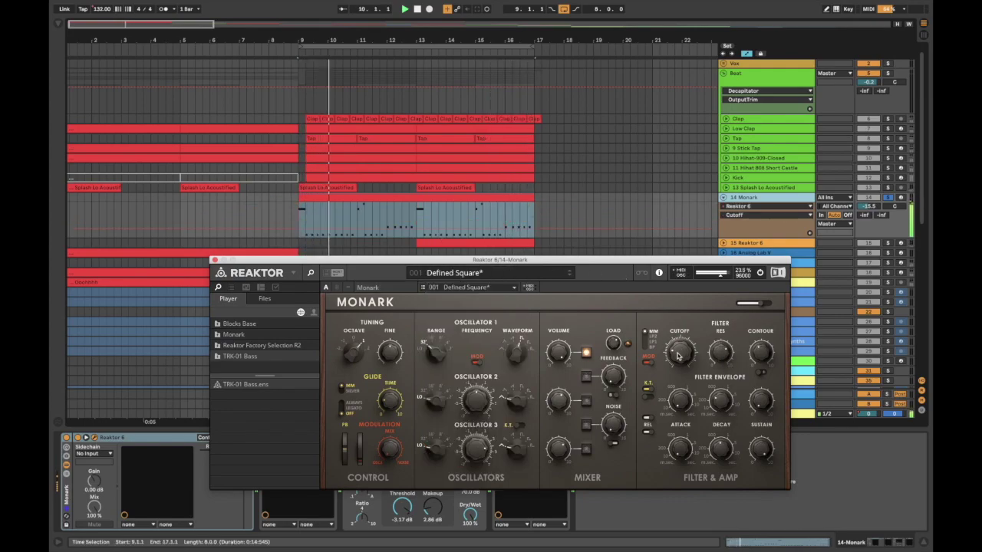
click(719, 355)
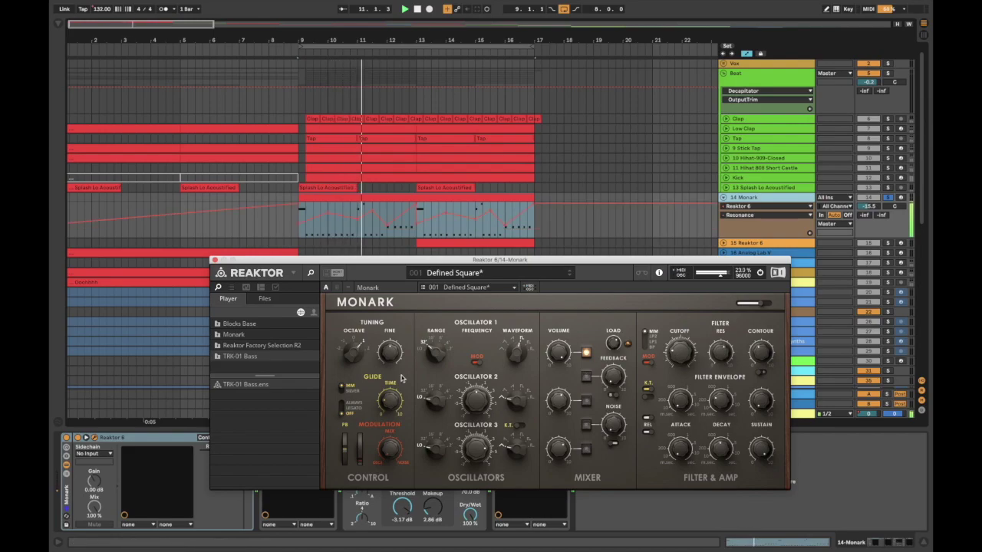
mouse_move(501, 262)
mouse_down()
mouse_move(495, 244)
mouse_move(463, 308)
mouse_move(489, 266)
mouse_up()
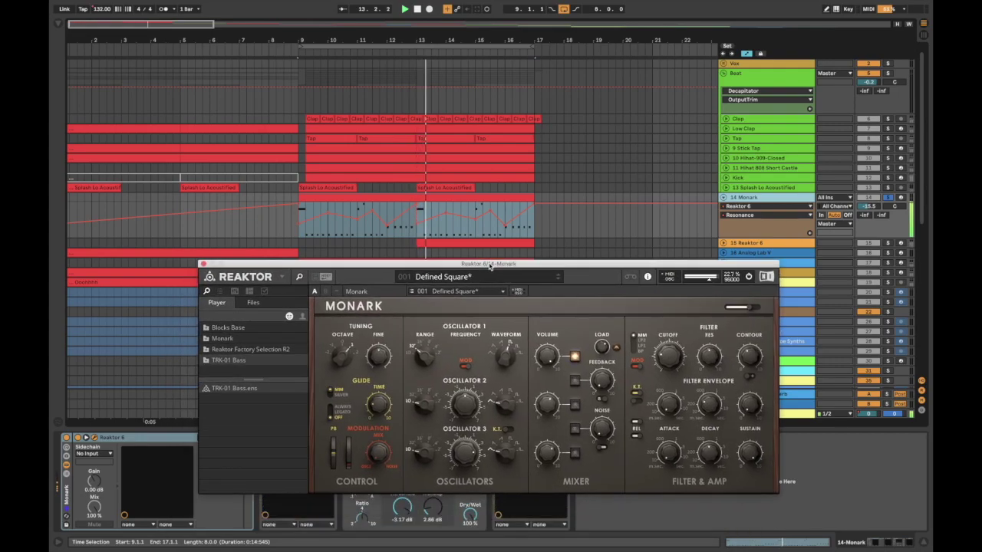
Solo the Reaktor 6 track, audition its clip looped from bar 13 to 17, and view its TRK-01 Bass synth
click(888, 178)
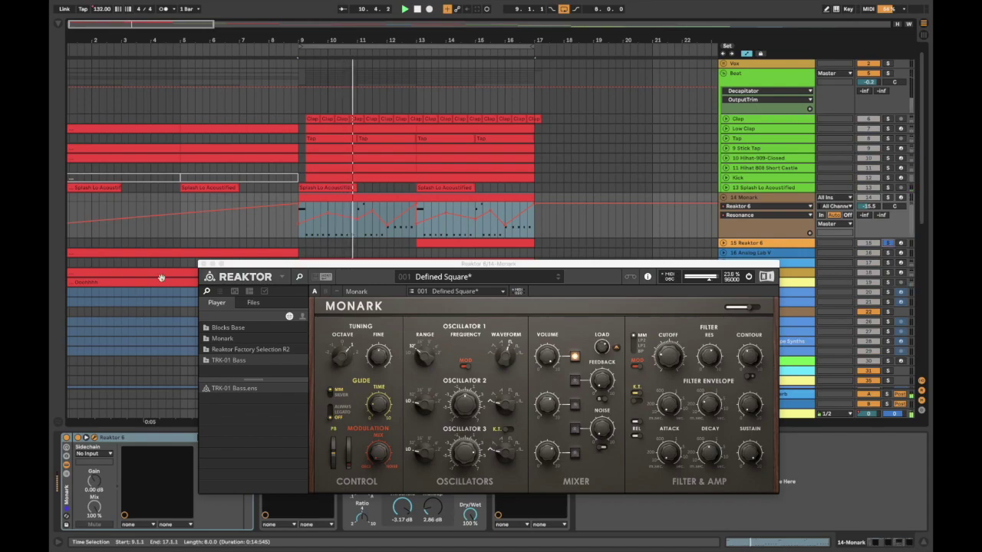
click(203, 265)
click(460, 244)
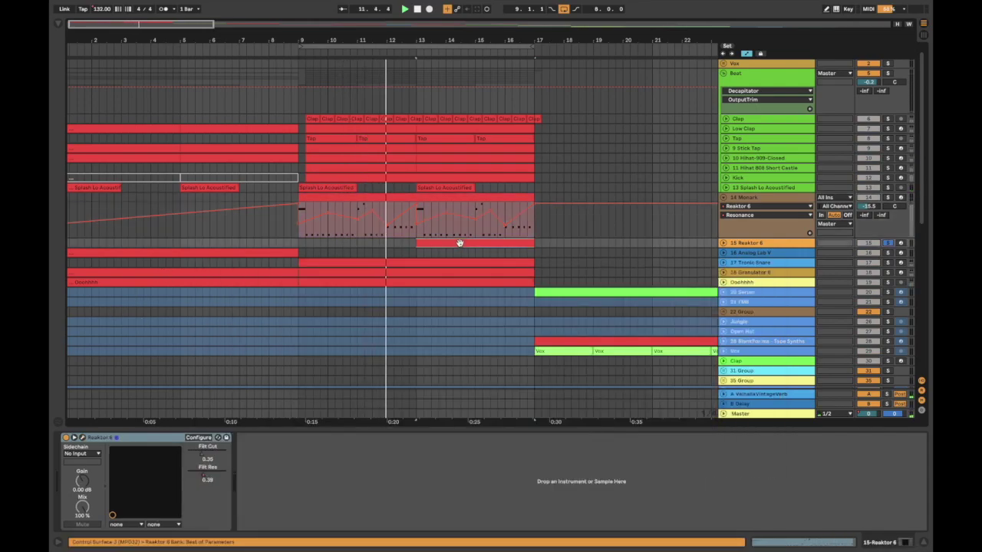
key(space)
key(space)
click(749, 244)
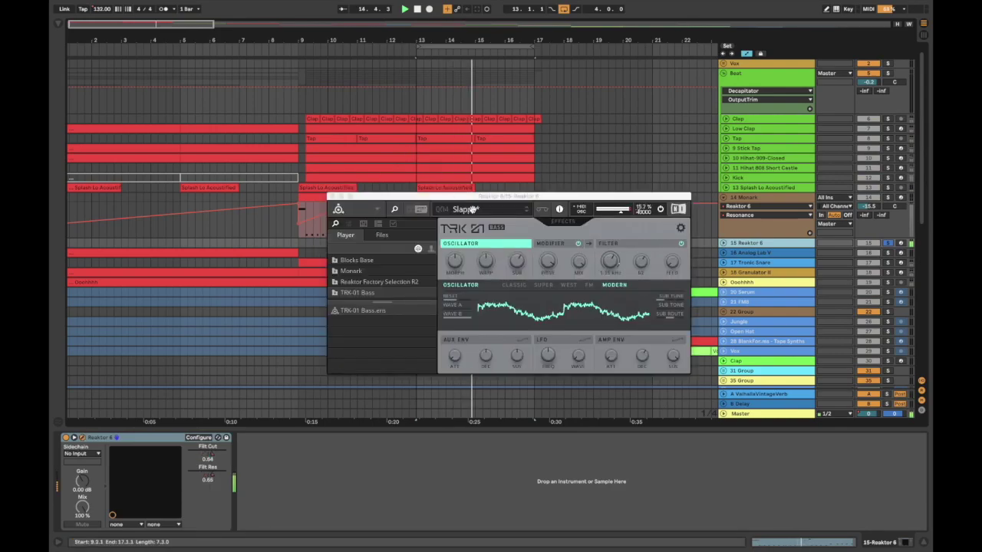
drag(444, 198, 511, 329)
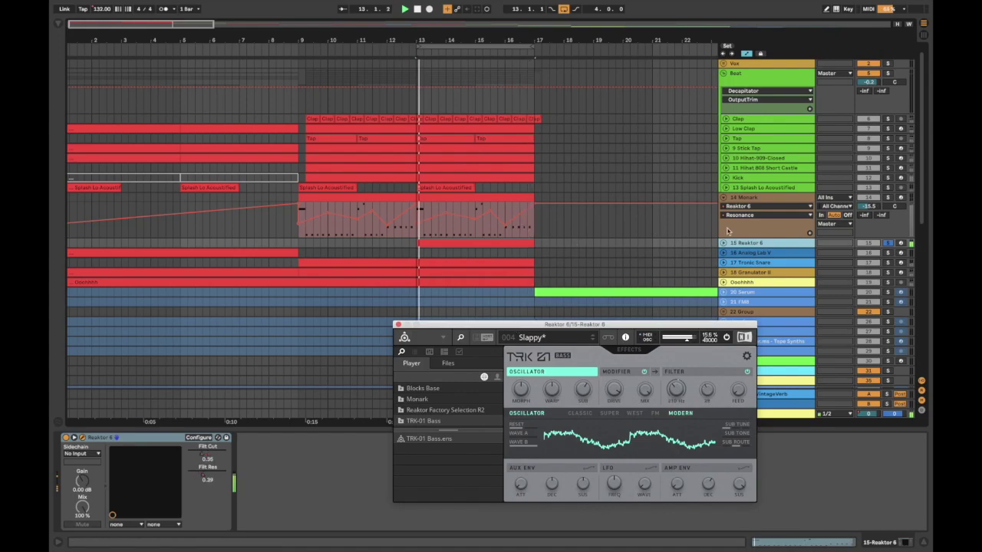
Expand the Reaktor 6 track to examine its Filt Cut and Filt Res automation, and collapse it along with Monark
click(723, 244)
scroll(740, 244, down, 3)
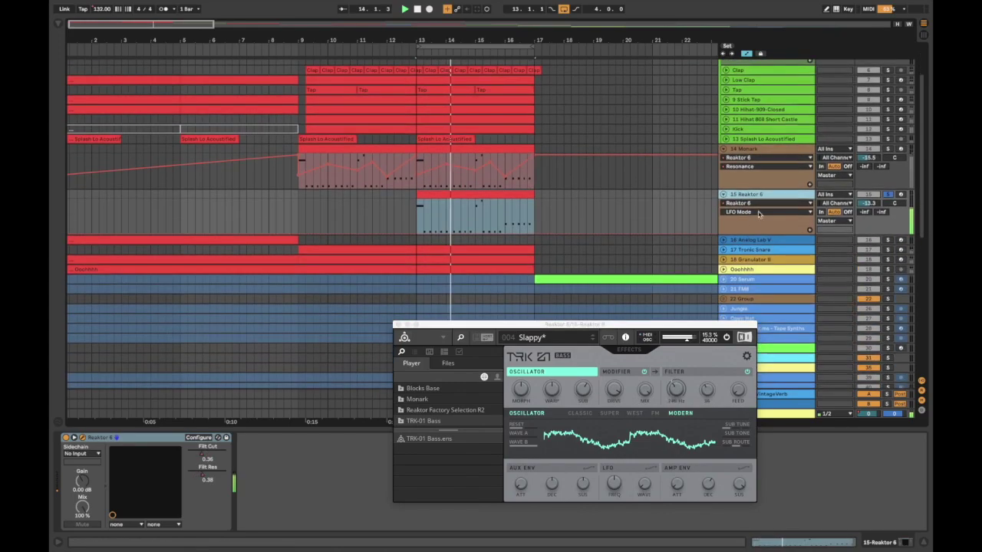
click(211, 479)
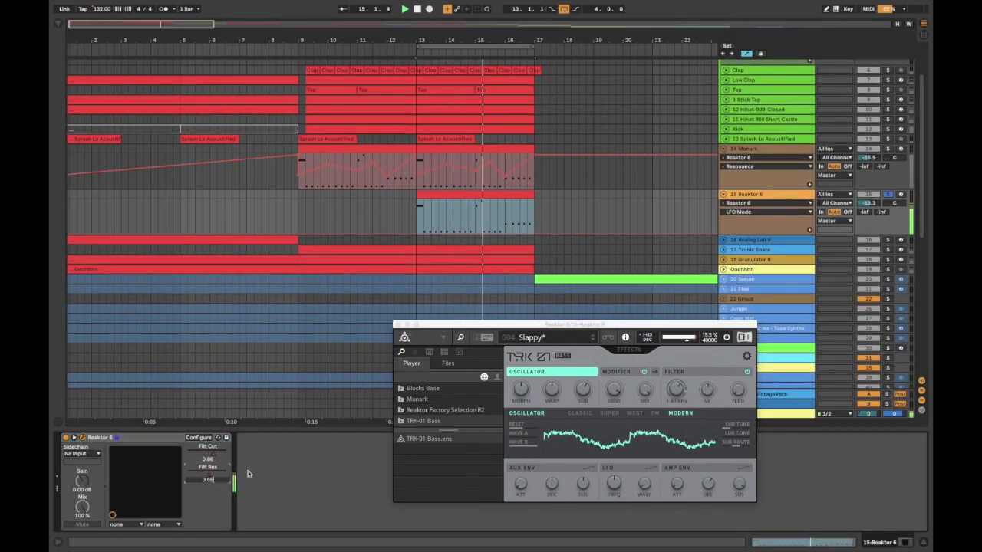
click(677, 391)
click(707, 394)
click(676, 392)
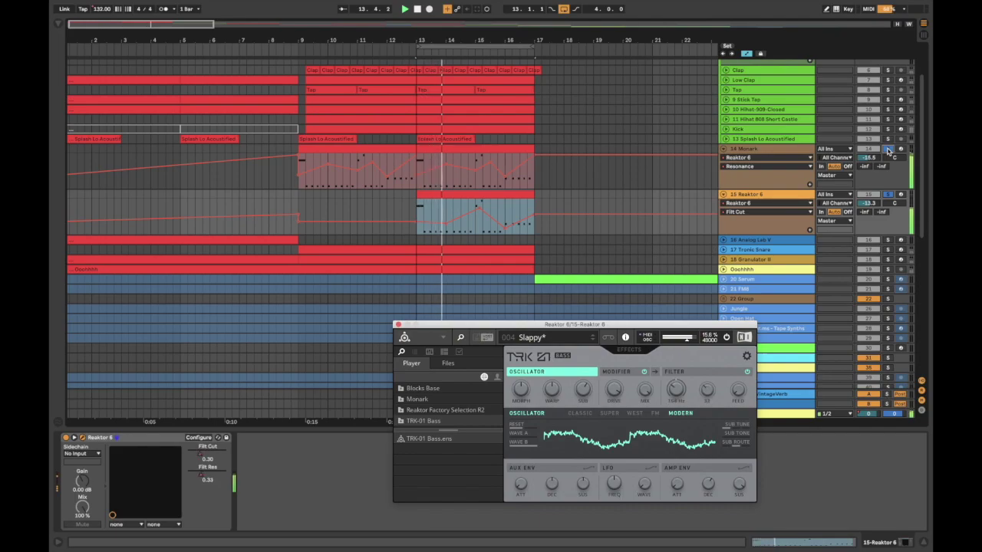
click(724, 150)
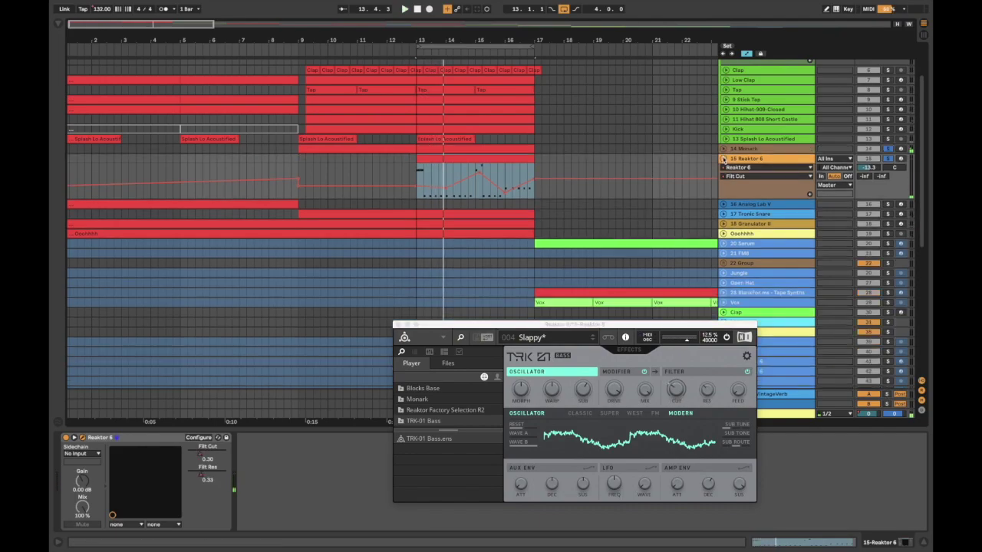
click(724, 159)
Expand and solo the Tronic Snare track, audition its clip, and close the TRK-01 Bass synth window
click(769, 179)
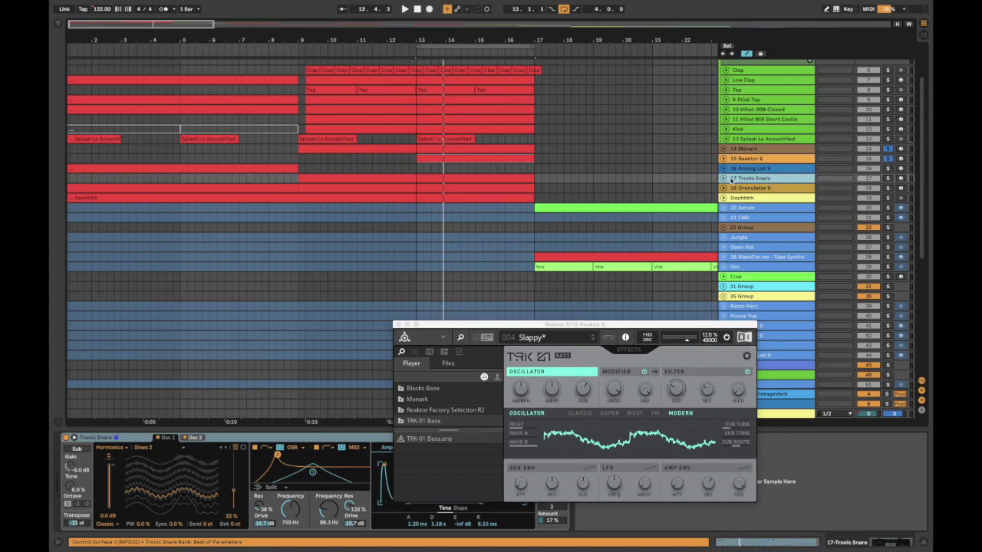
click(723, 178)
click(887, 179)
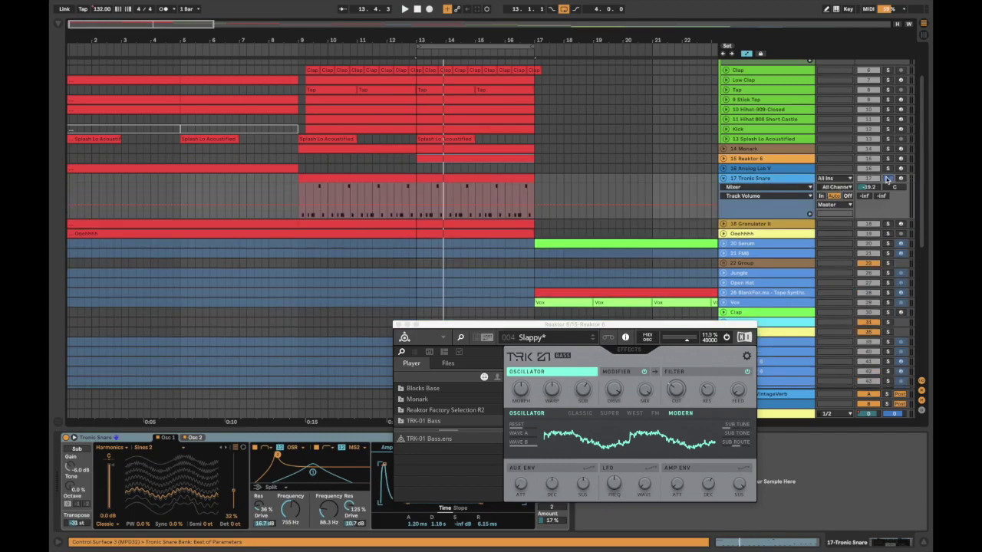
click(470, 178)
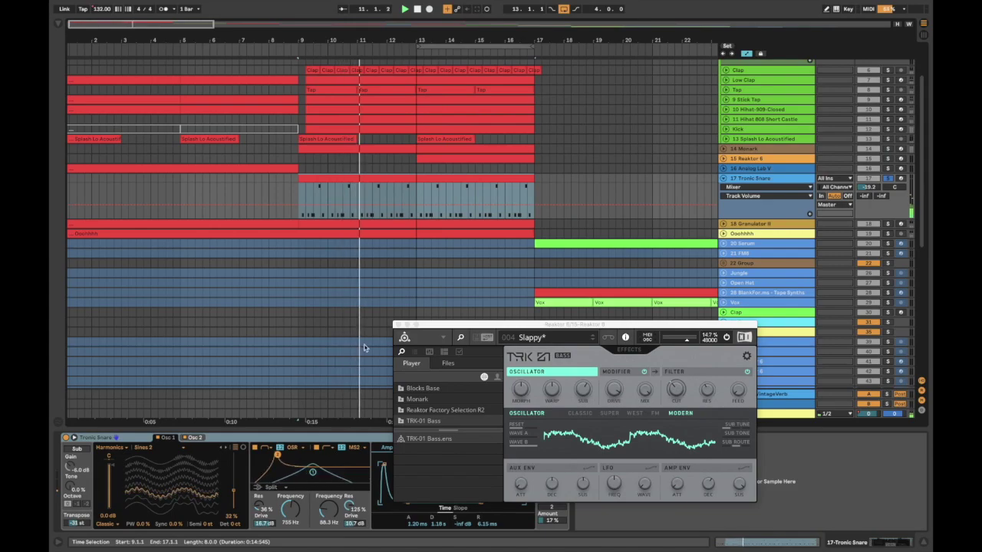
click(399, 324)
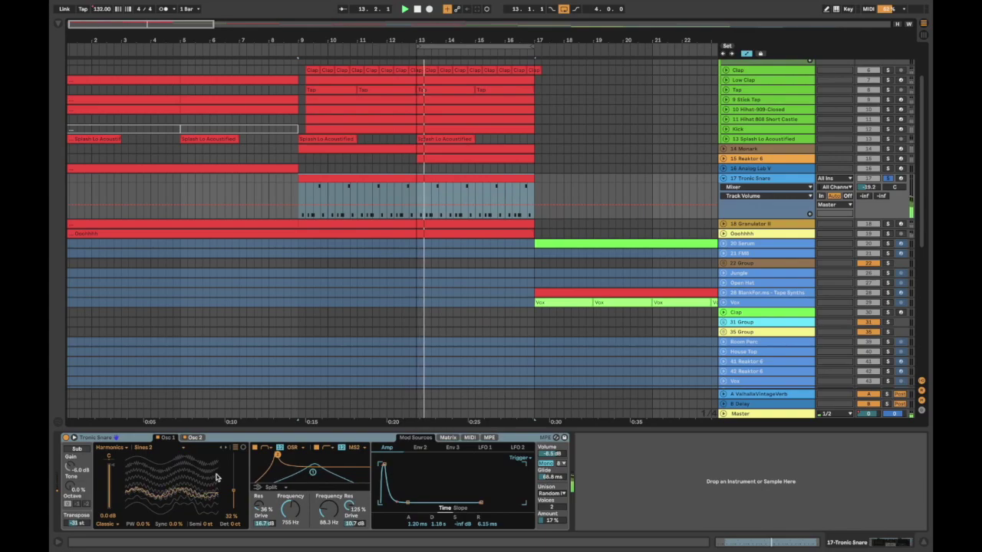
Reselect the Harmonics category and the Sines 2 wavetable for oscillator 1 of the Tronic Snare synth
click(108, 448)
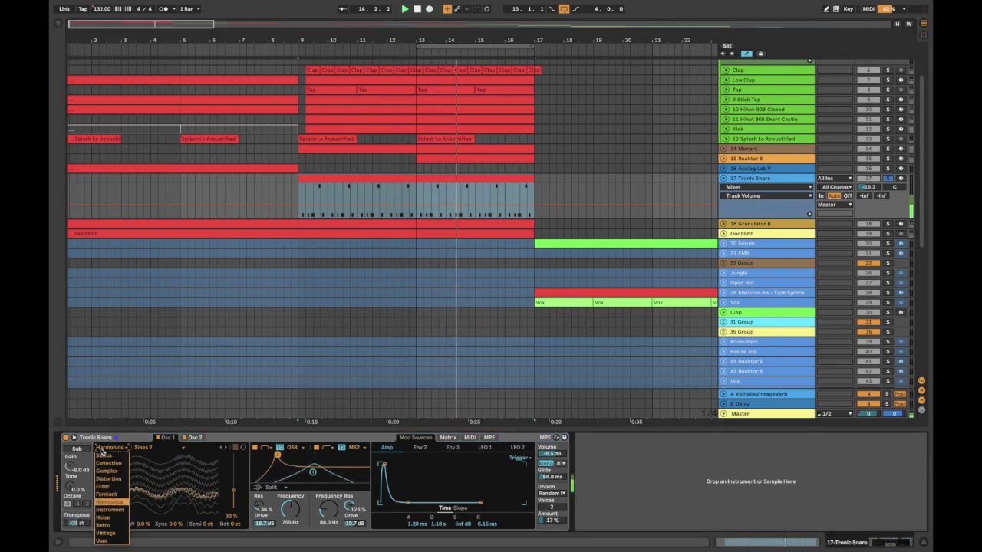
click(108, 502)
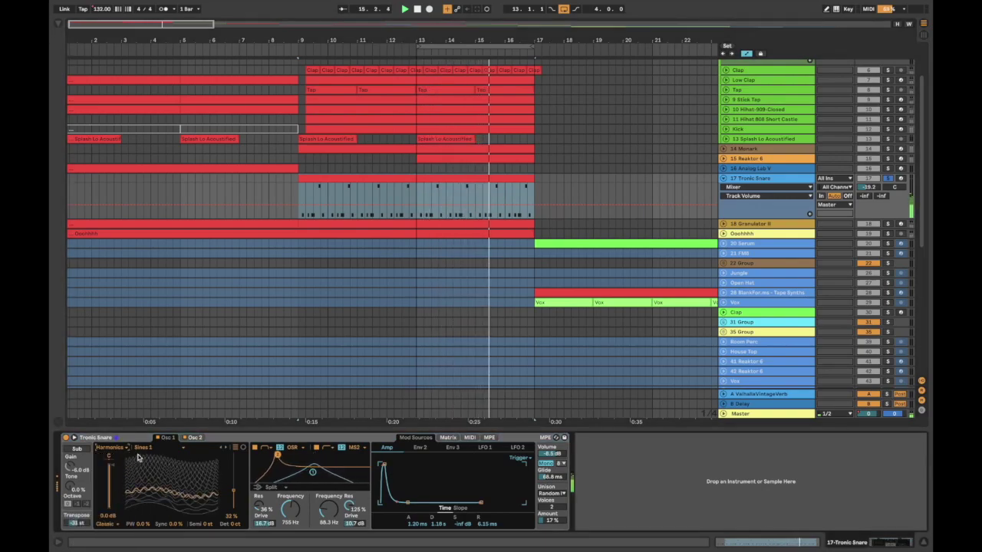
click(142, 448)
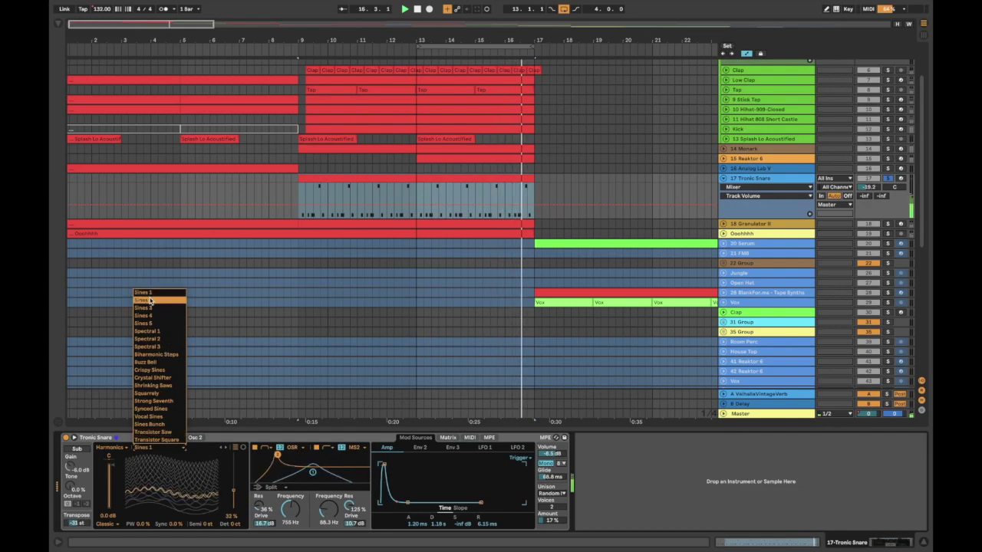
click(147, 300)
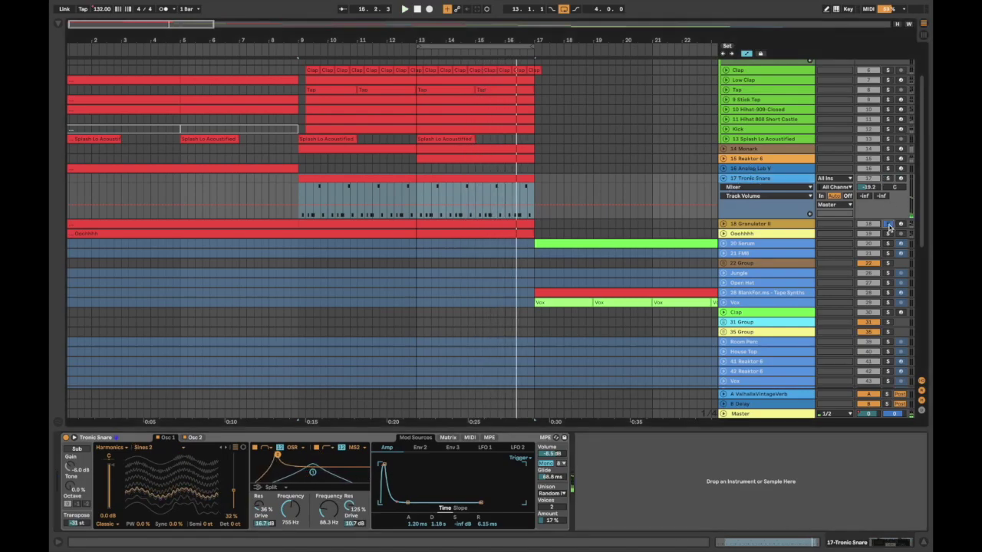
Expand the Granulator II track, audition its clip from bar 9 to 17, and point out the Grain parameter
click(723, 224)
click(381, 224)
key(space)
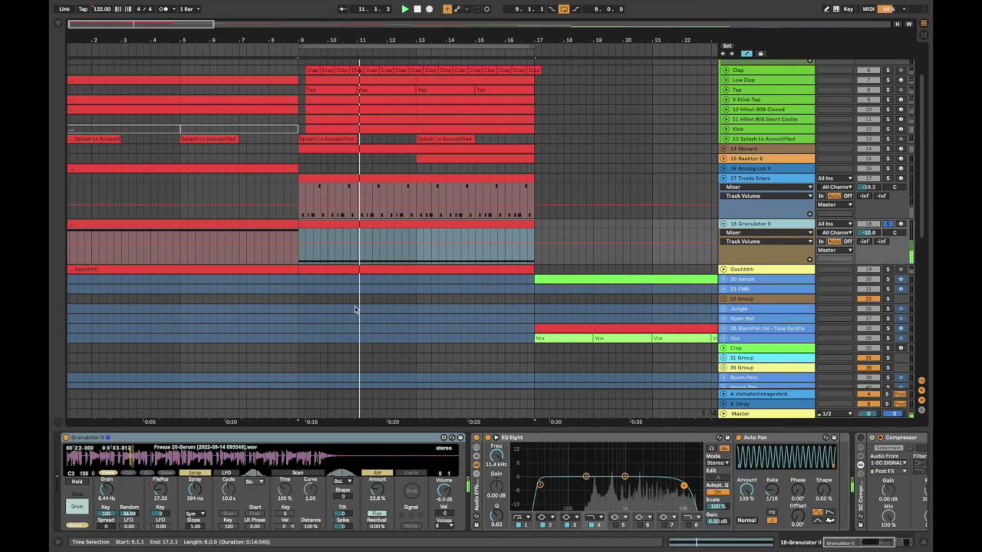
click(161, 491)
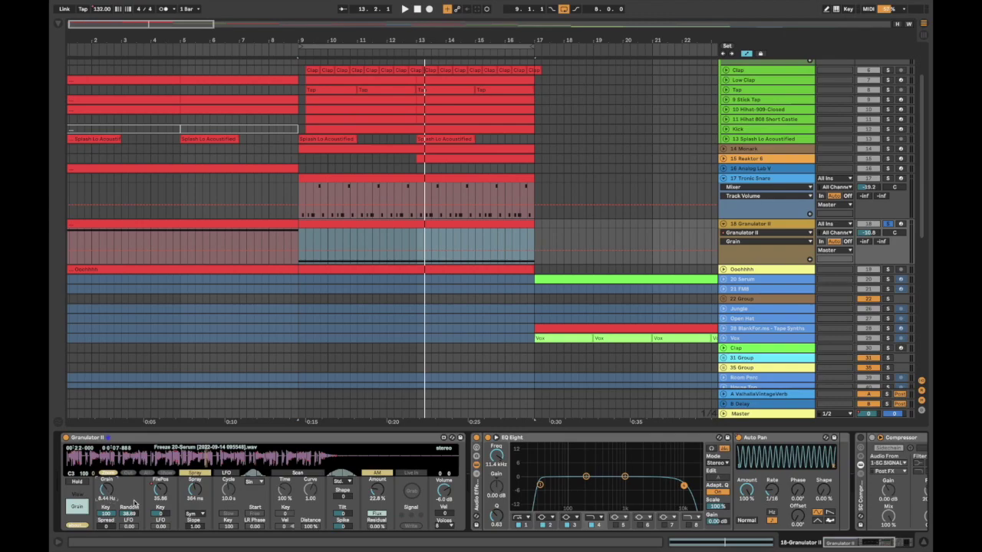
Audition Granulator II's first clip from bar 1 while lowering Spray to 0 ms and raising it again to about 171 ms
click(288, 226)
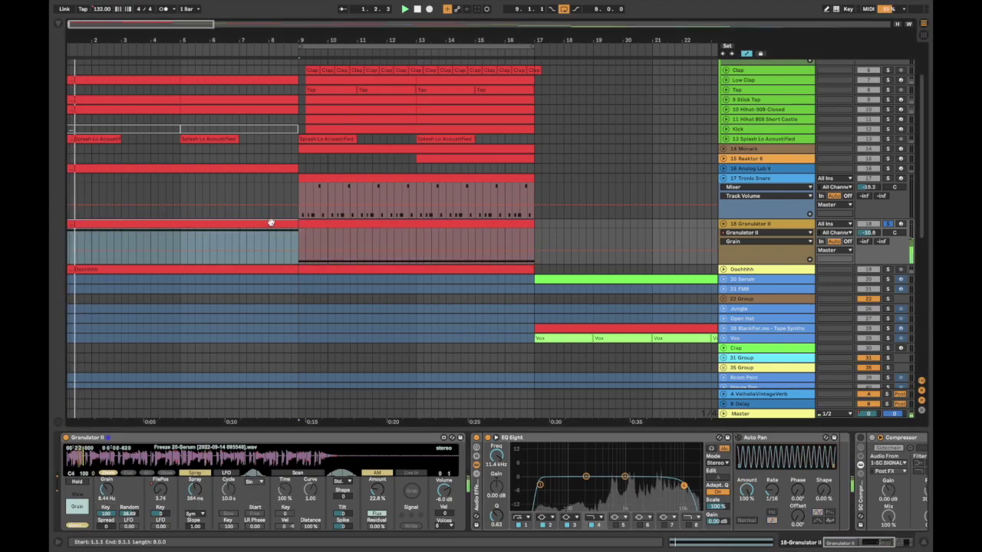
scroll(271, 224, up, 1)
scroll(271, 223, left, 1)
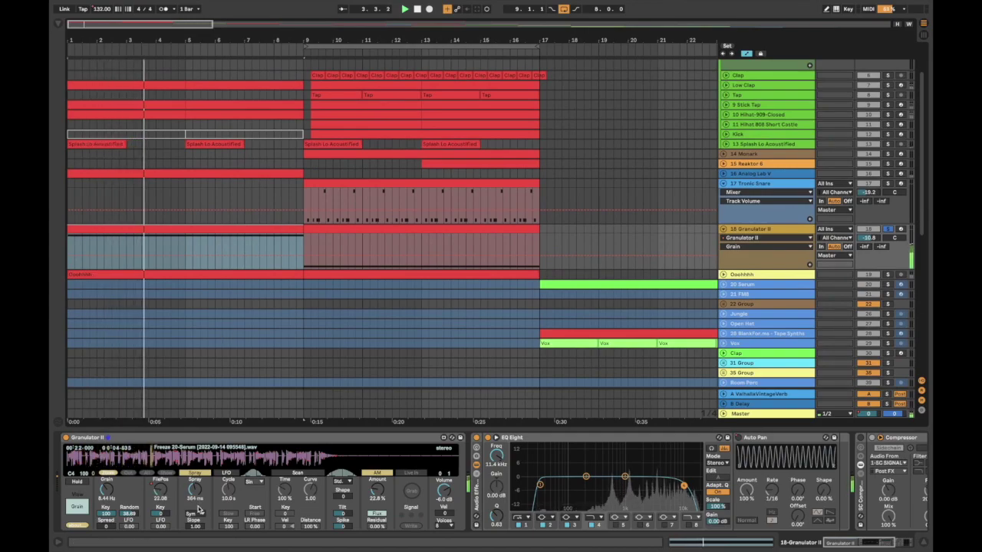
drag(195, 490, 195, 544)
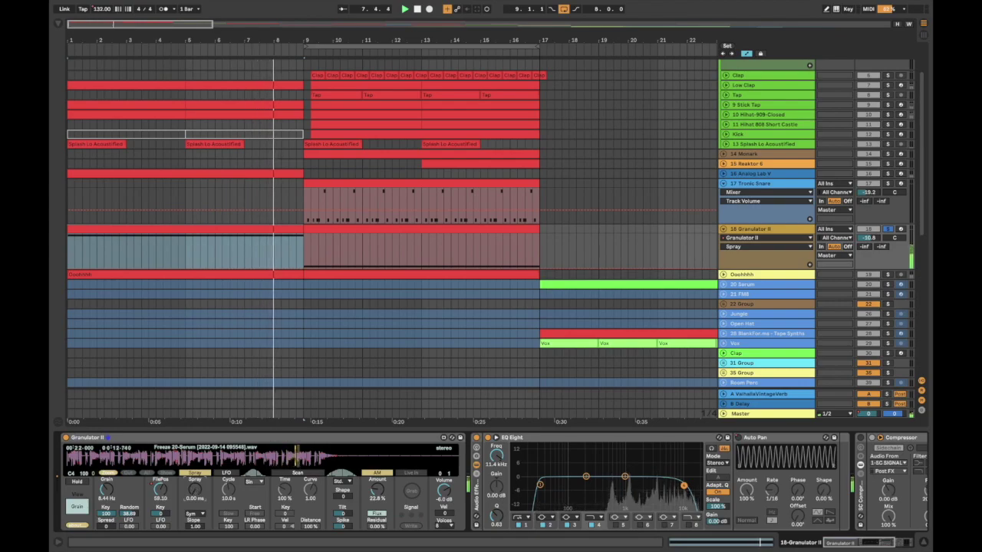
drag(195, 492, 195, 456)
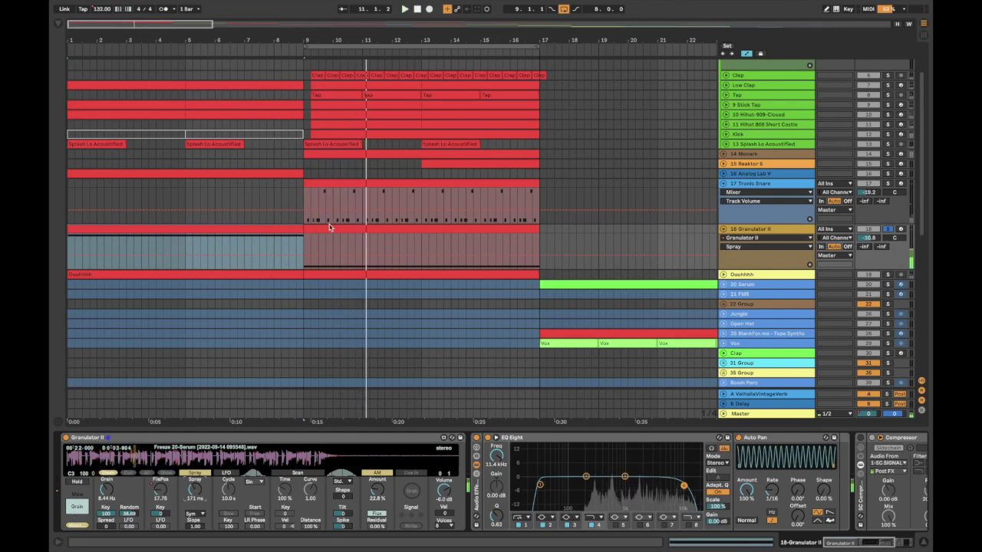
Expand and audition the Oohhhhh track, examining its two Auto Pan effects and the second one's Phase setting
click(281, 277)
click(758, 276)
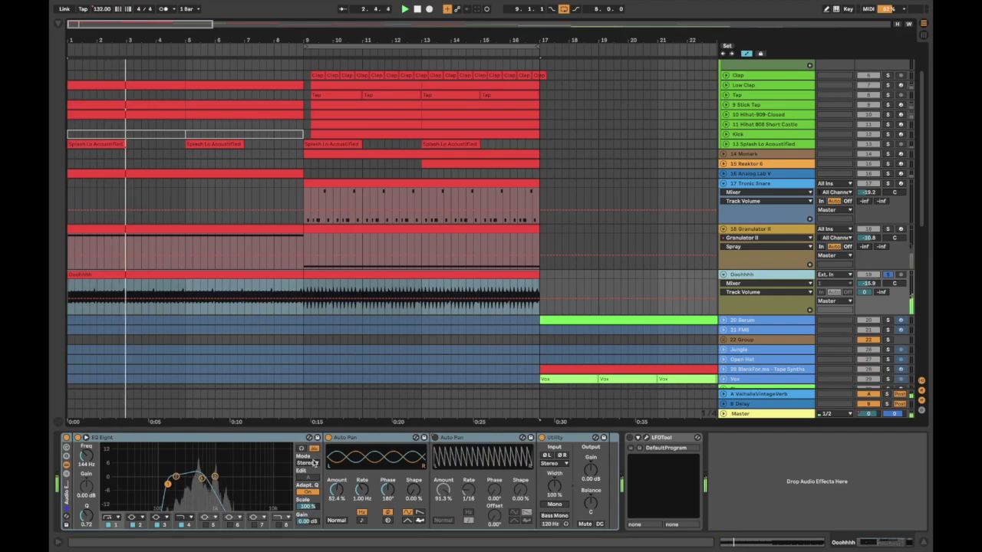
click(346, 457)
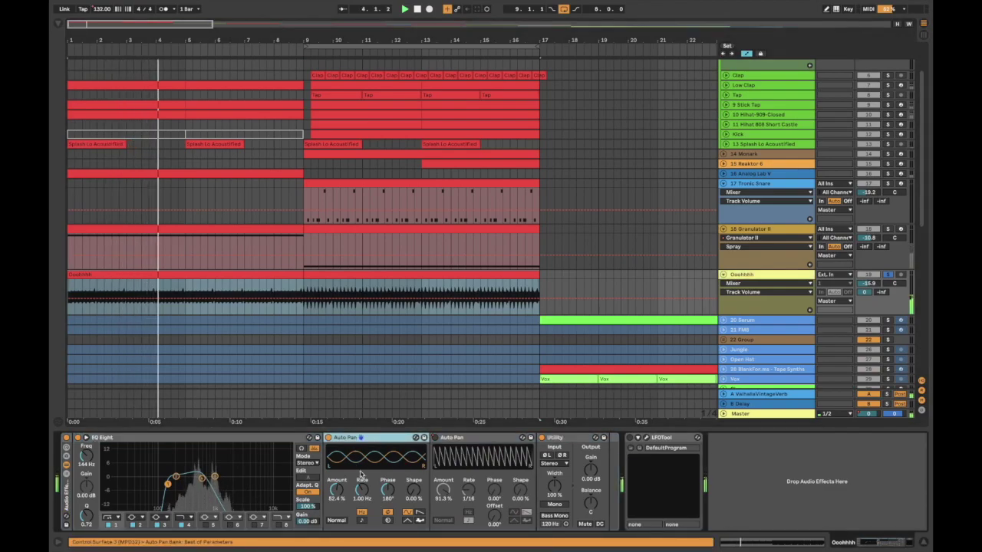
click(464, 440)
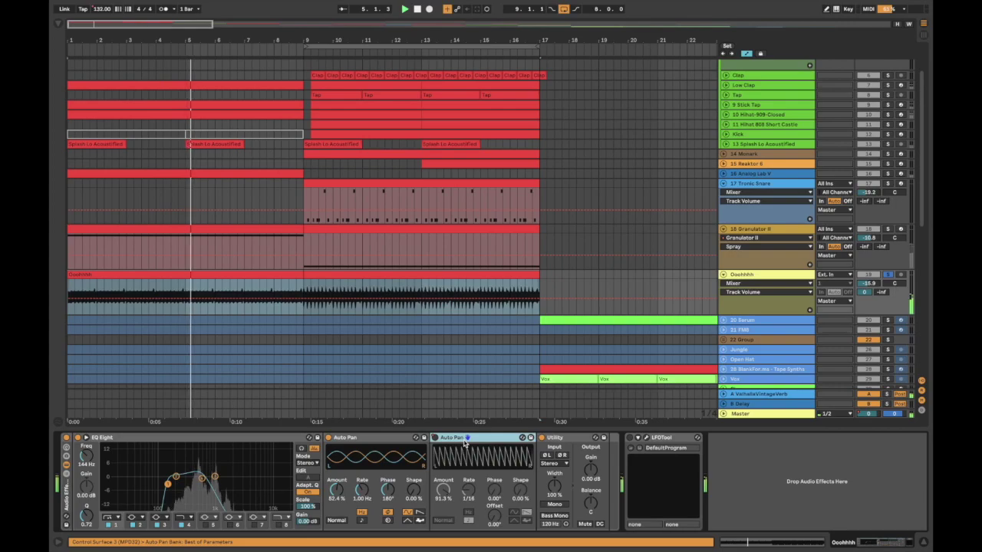
click(495, 495)
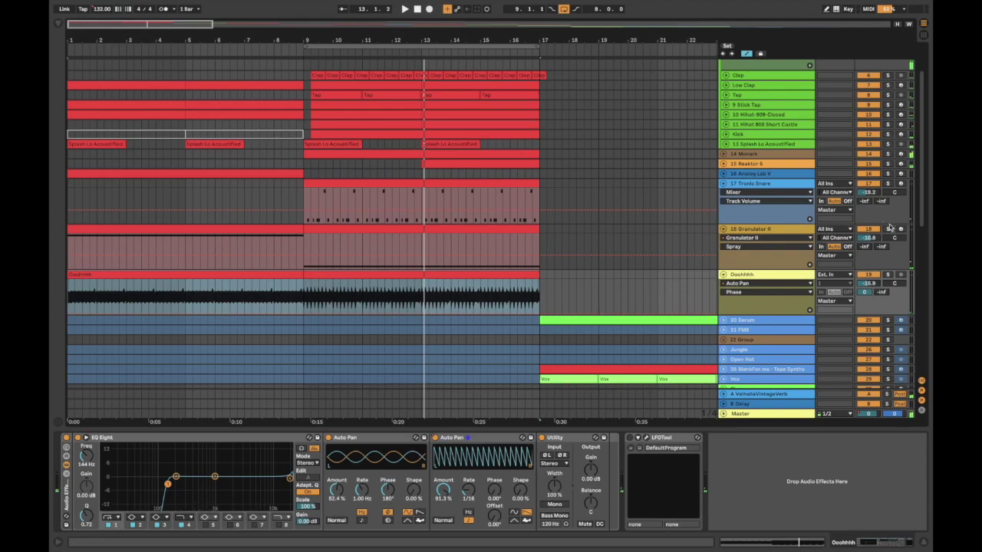
Raise the Phase of the Granulator II track's Auto Pan to 180° and reset it to 0°
click(793, 231)
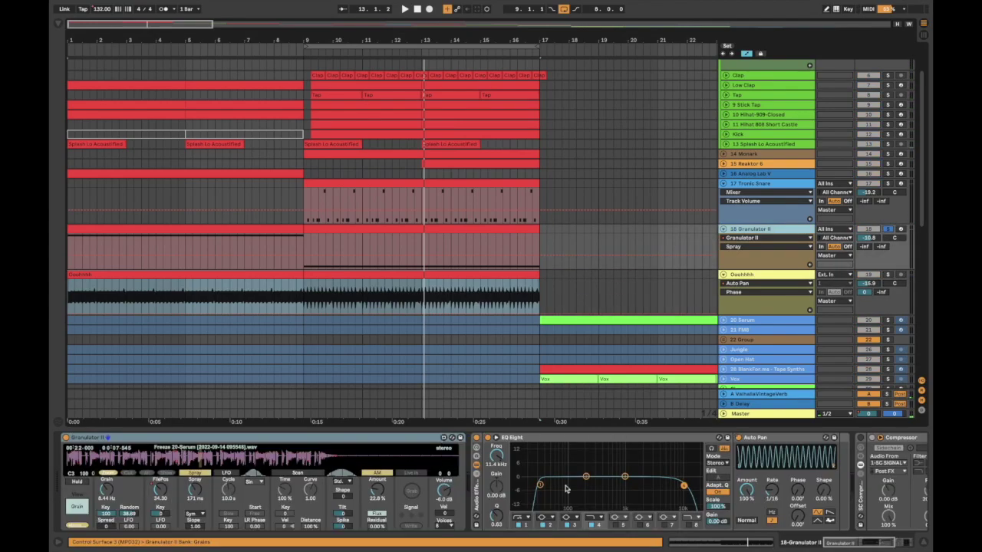
scroll(566, 489, right, 5)
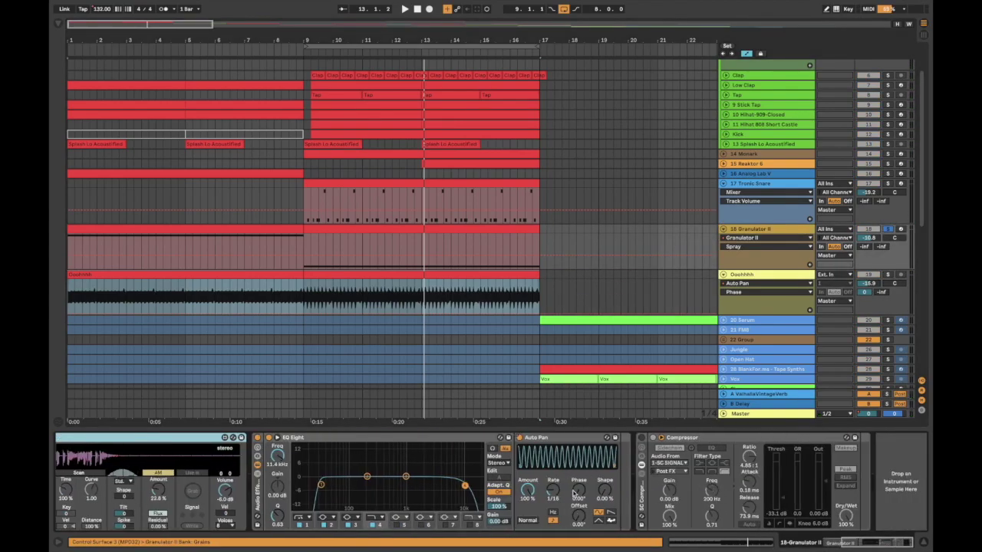
drag(574, 493, 574, 460)
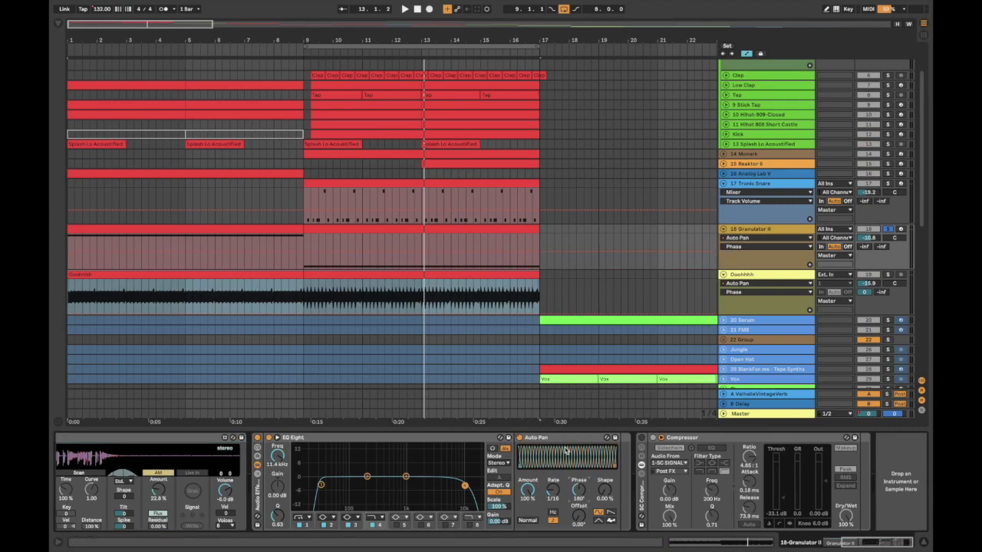
key(Delete)
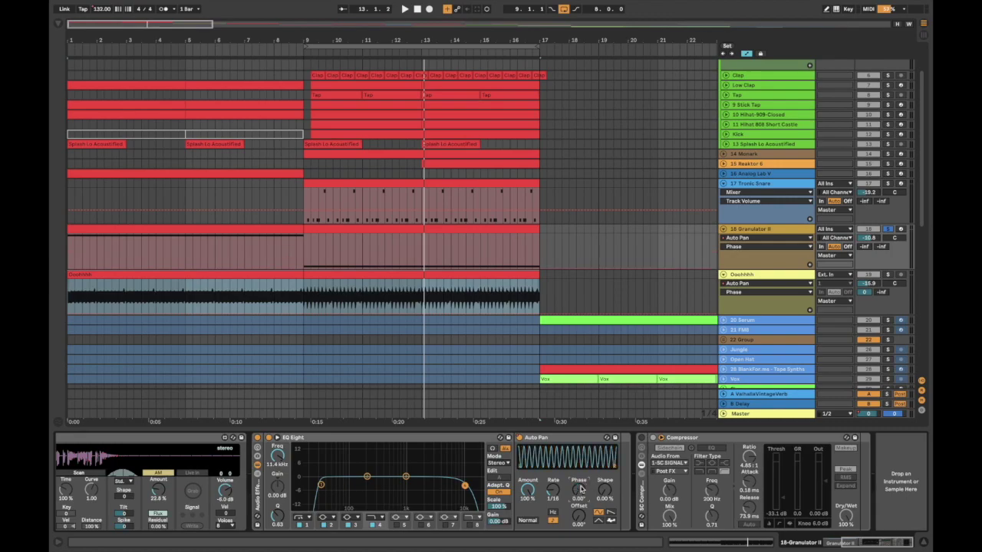
Audition the Granulator II clip from bar 9 and bring up the Sync Rate of its Auto Pan
click(430, 231)
key(space)
key(space)
mouse_move(551, 492)
mouse_down()
mouse_move(552, 509)
mouse_move(552, 481)
mouse_up()
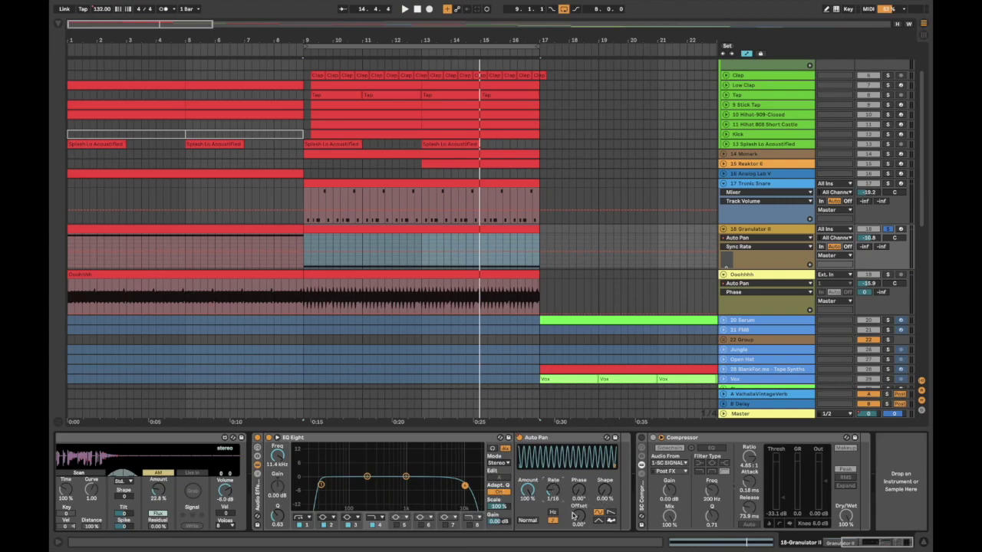
Collapse the Oohhhhh and Tronic Snare tracks and select the Analog Lab V track
click(724, 273)
click(725, 183)
click(520, 177)
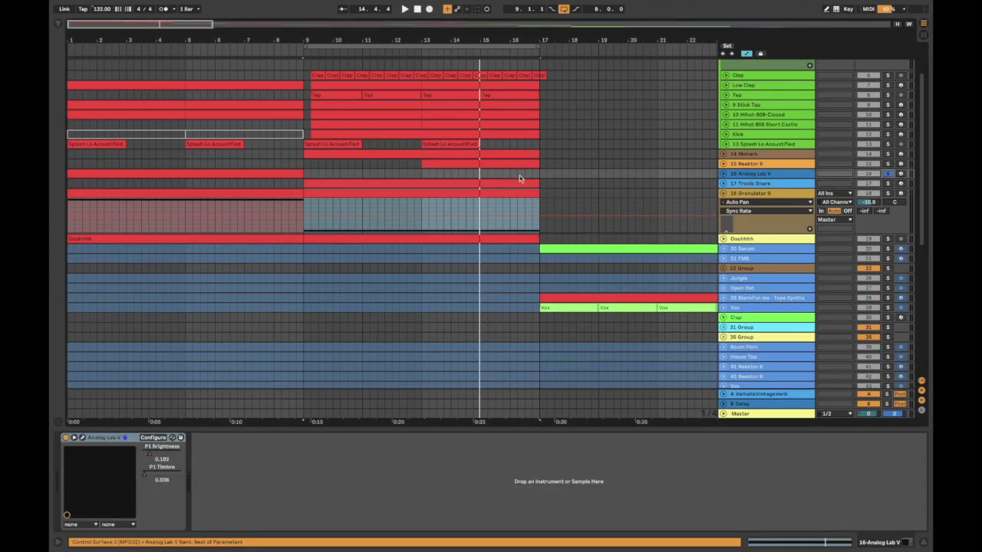
Audition the Analog Lab V clip from bar 1 and expand the track to examine its notes
click(224, 176)
key(space)
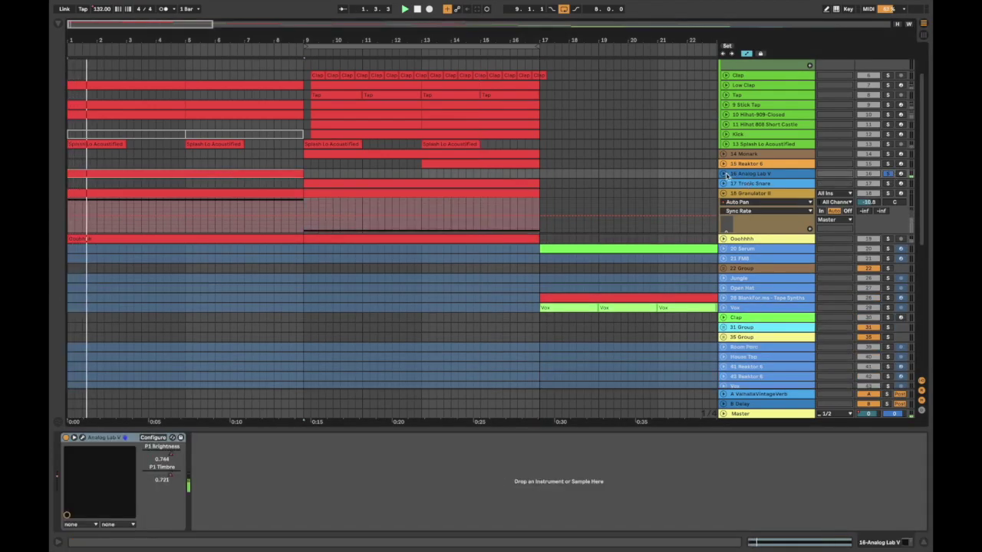
click(725, 174)
click(747, 176)
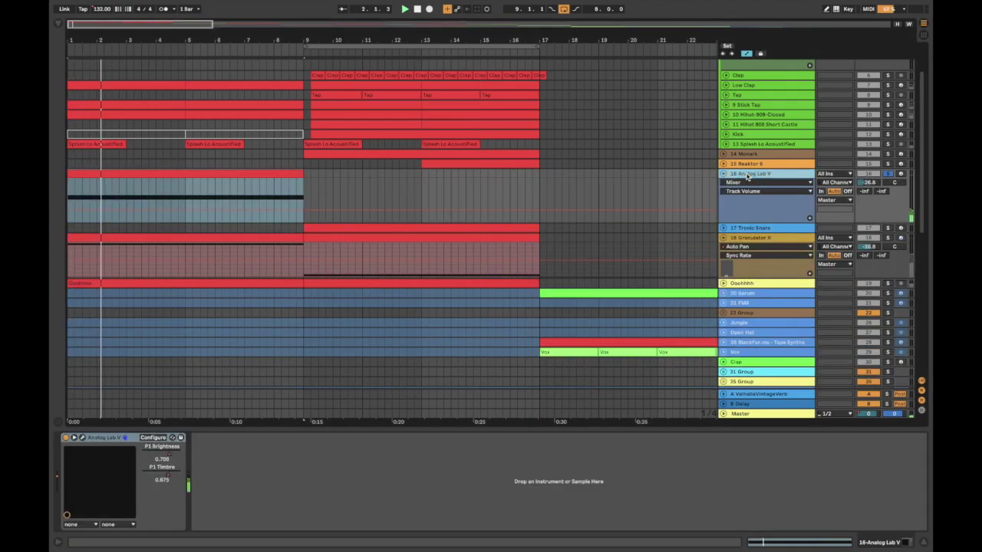
click(205, 174)
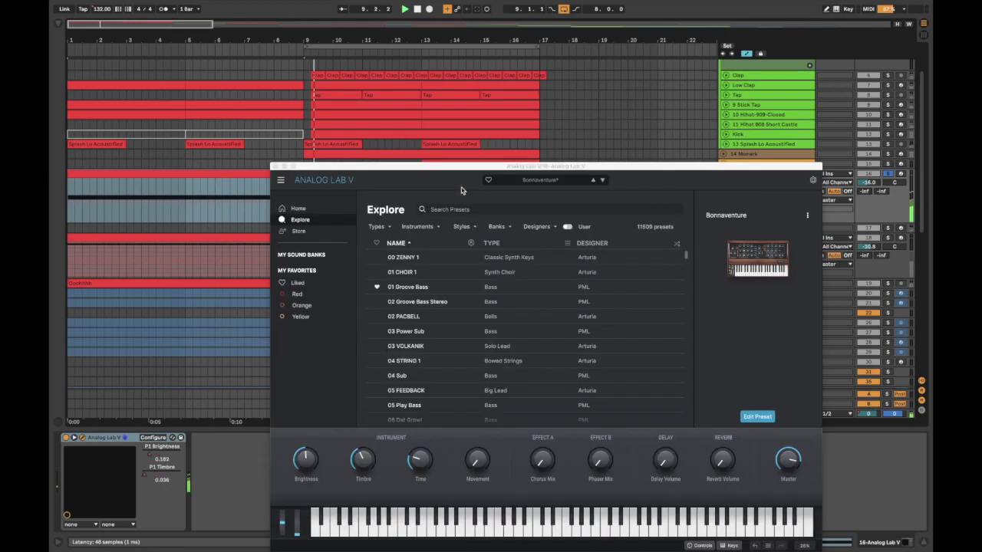
Move the Analog Lab V window clear, open the Bonnaventure preset's Mini synth, and show the plug-in's parameter automation
drag(483, 170, 529, 115)
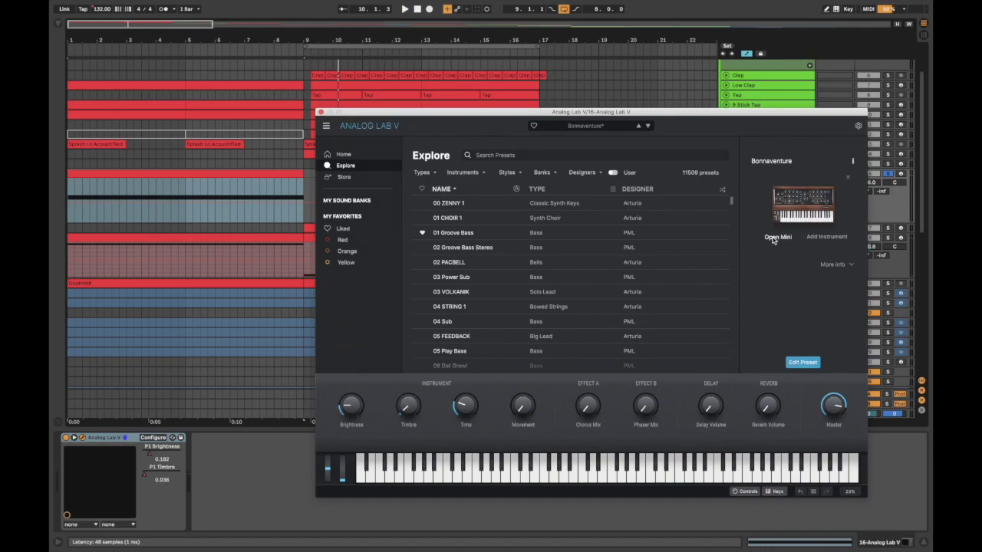
click(767, 240)
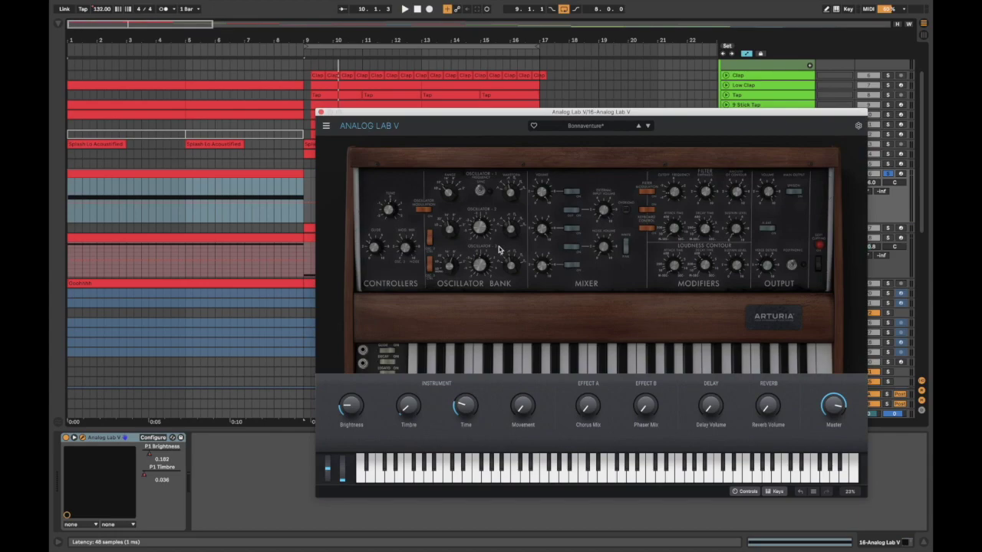
click(150, 456)
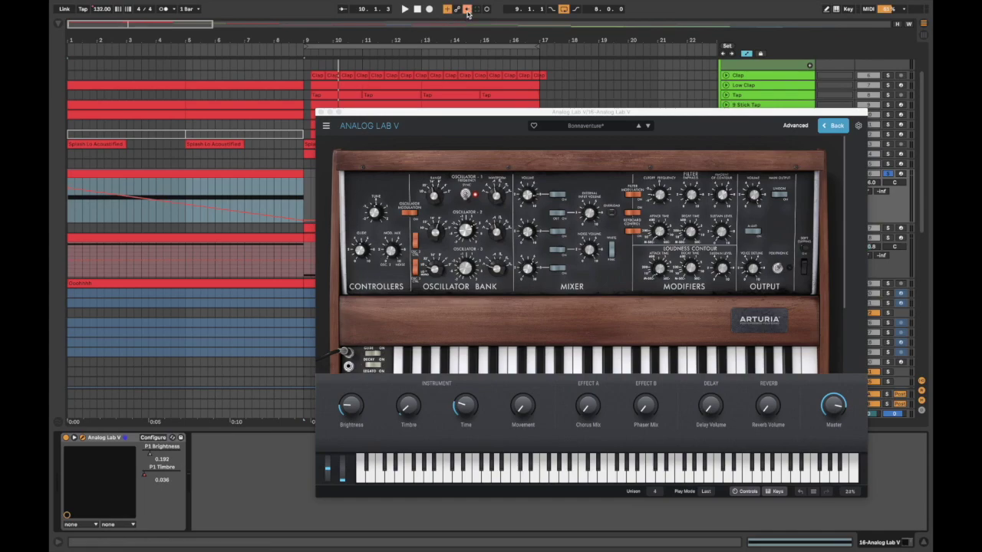
Audition the Analog Lab V clip with its automation, look over the Mini's controls and keyboard, and close the plug-in window
key(space)
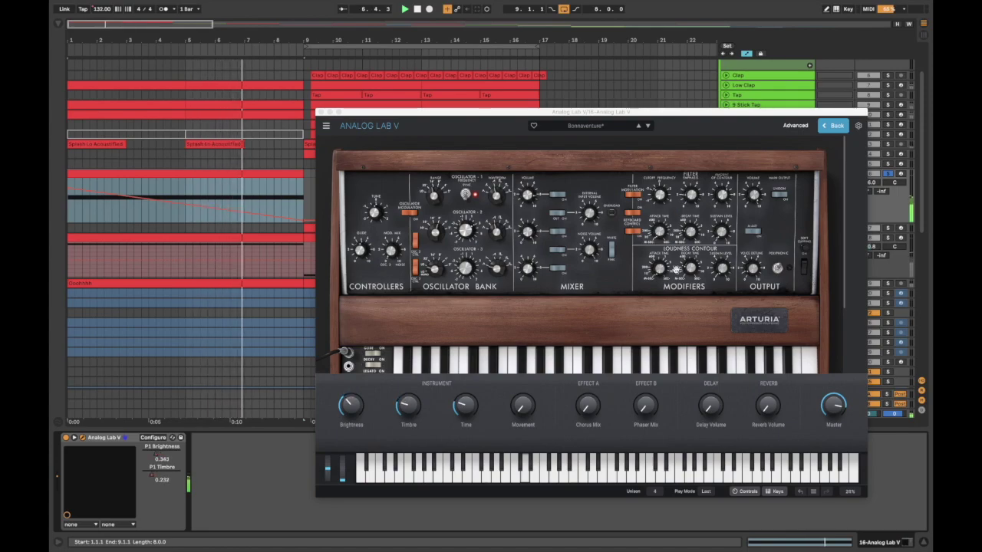
scroll(590, 305, down, 2)
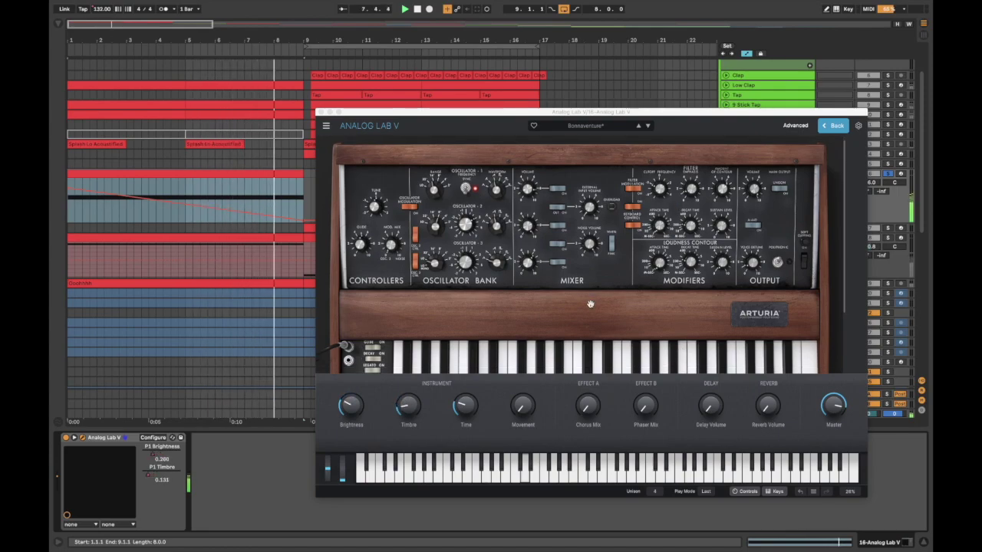
scroll(590, 304, down, 3)
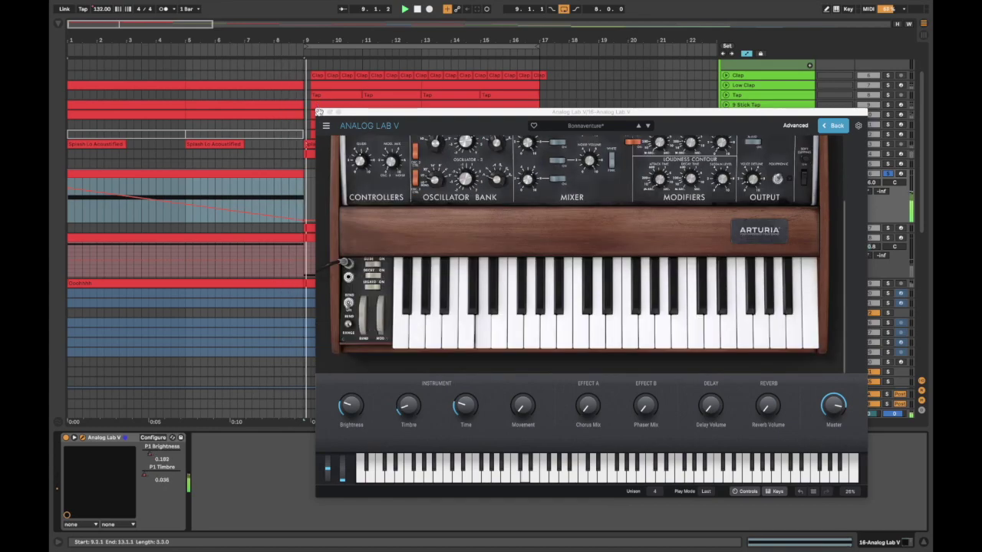
click(319, 113)
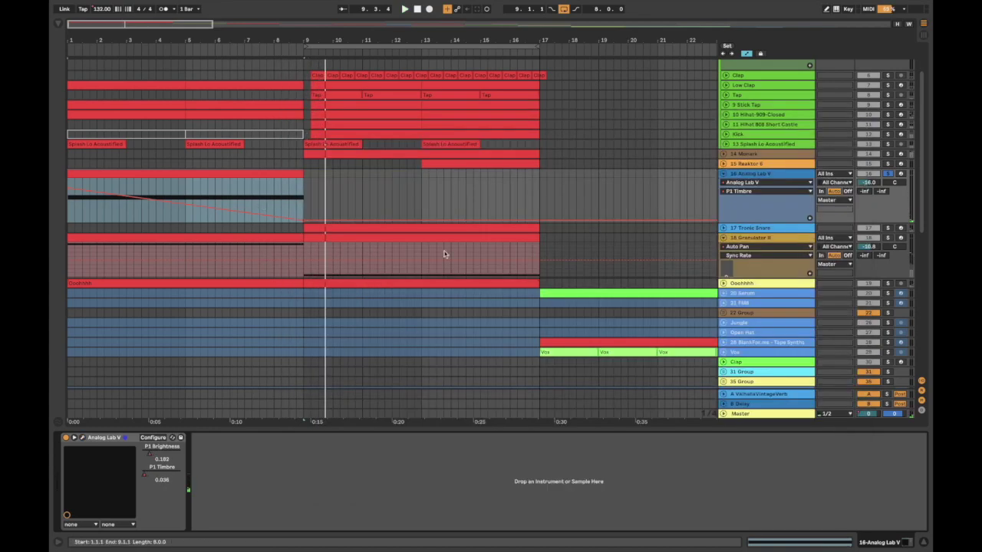
Collapse the Analog Lab V and Granulator II tracks and play the arrangement's second section from bar 17
click(723, 174)
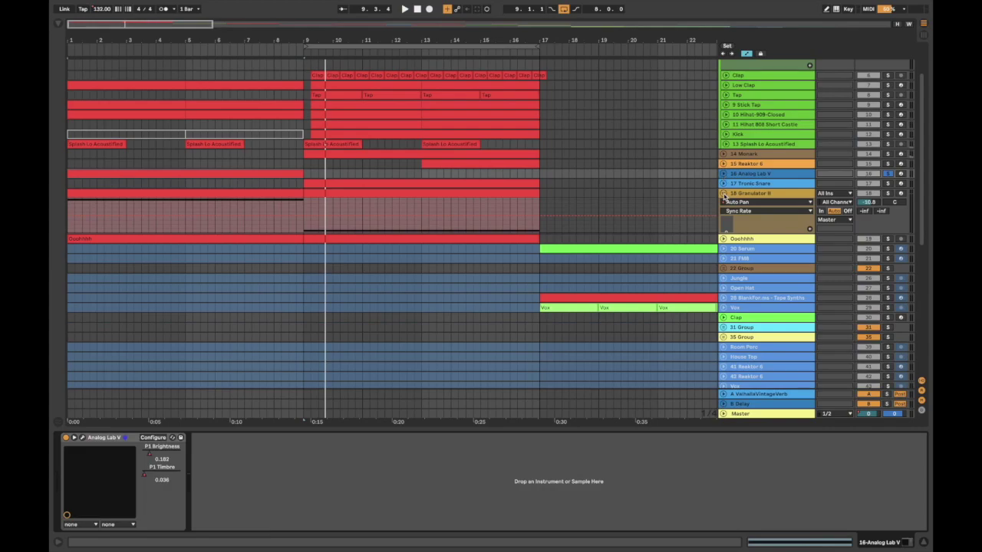
click(724, 194)
key(minus)
key(minus)
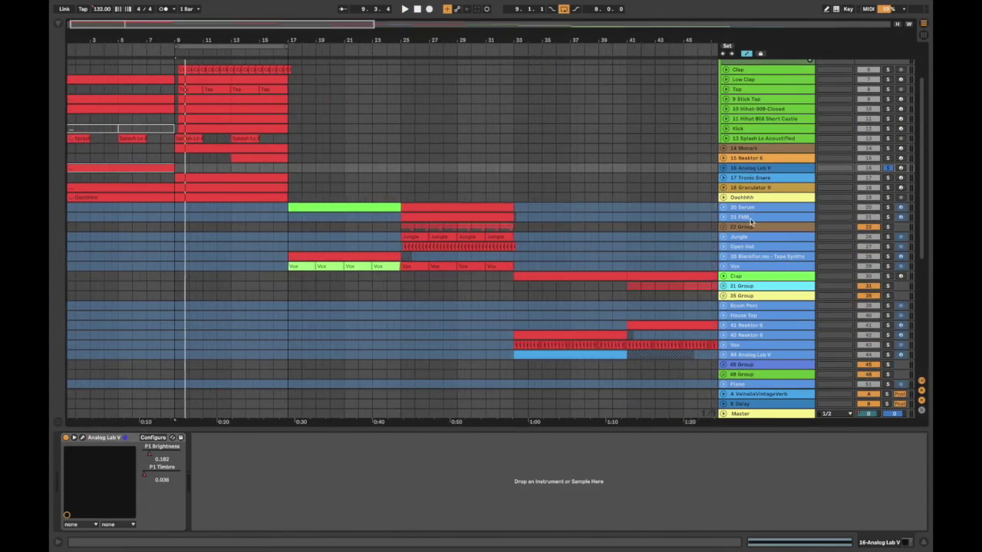
click(404, 10)
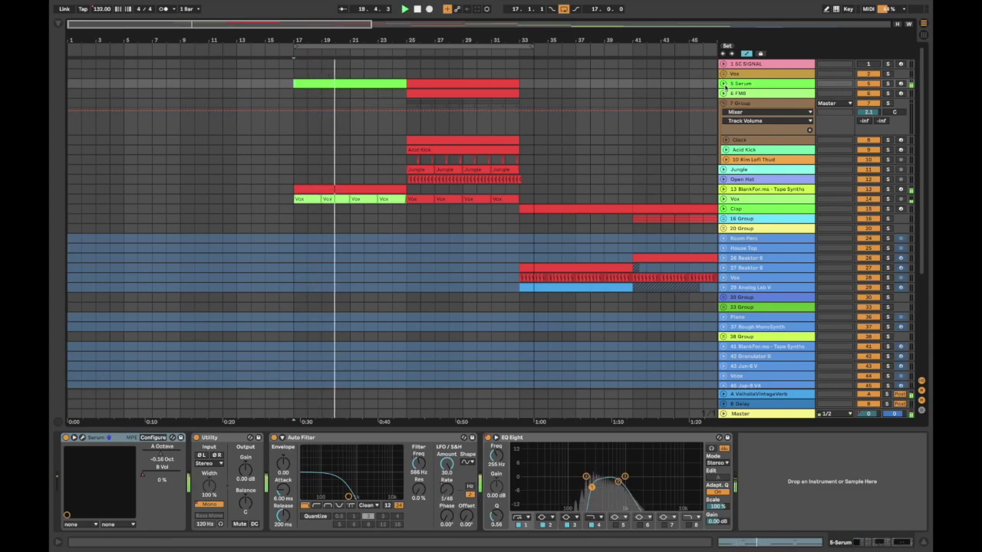
Expand the Serum, FM8, Acid Kick, Rim Lofi Thud, Jungle, Open Hat, BlankFor.ms - Tape Synths and Vox tracks during playback
click(724, 93)
click(724, 84)
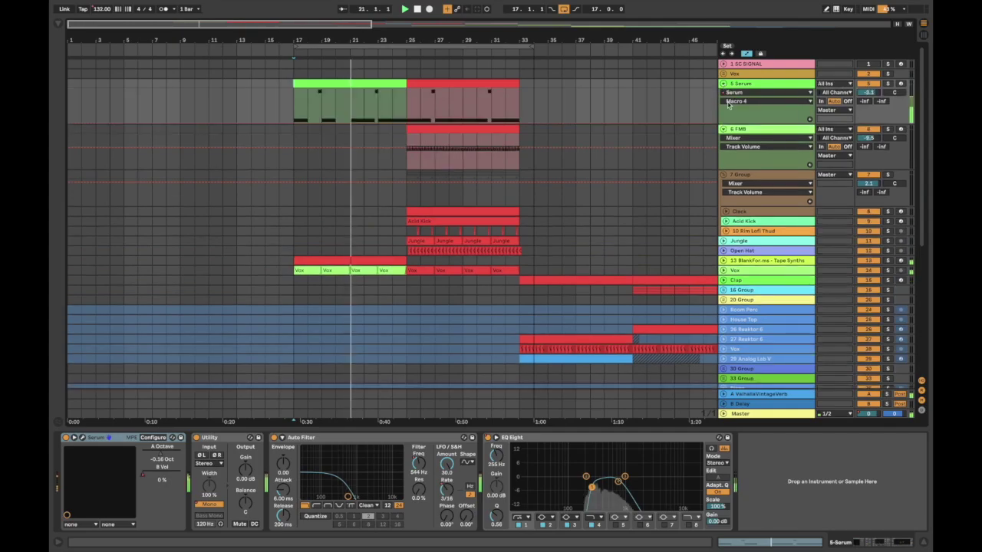
click(725, 221)
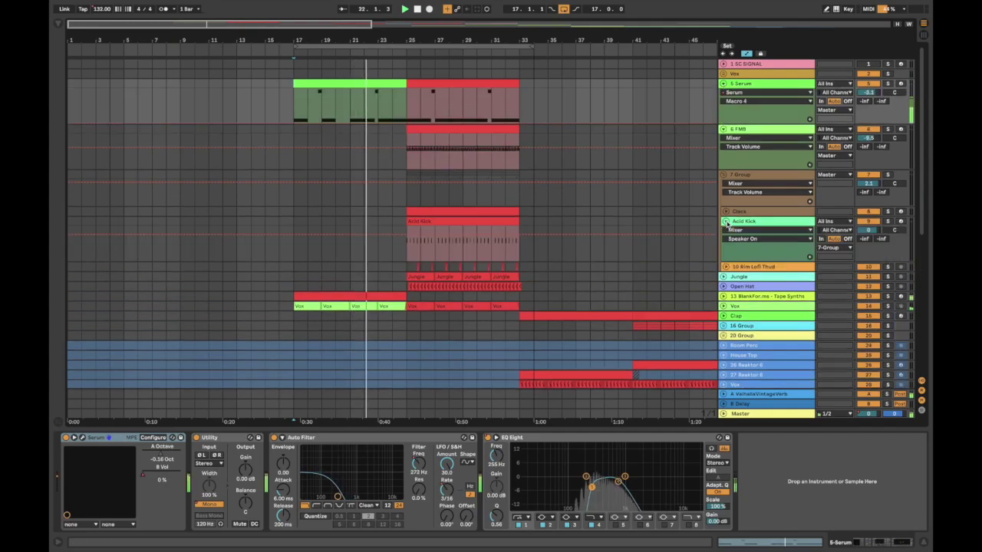
click(725, 266)
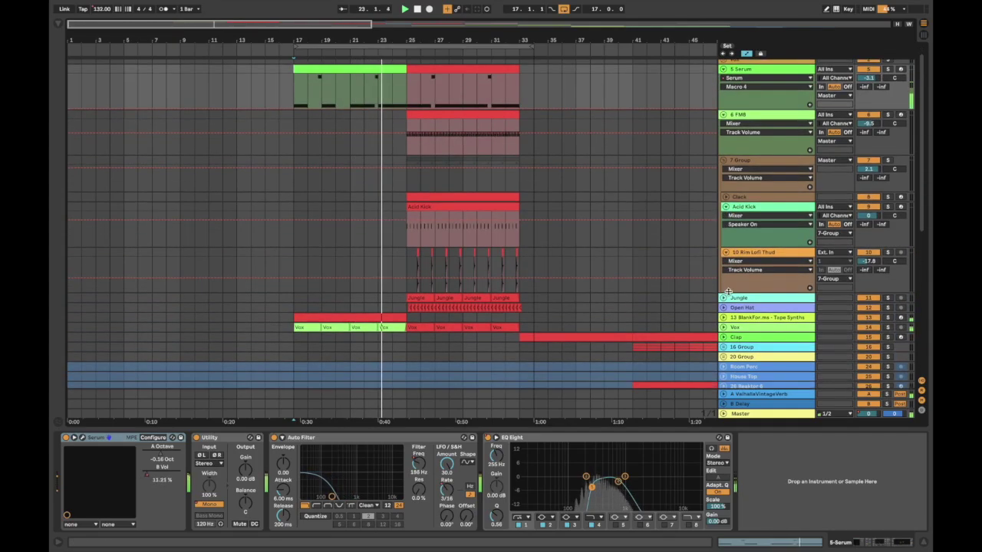
click(724, 298)
click(722, 344)
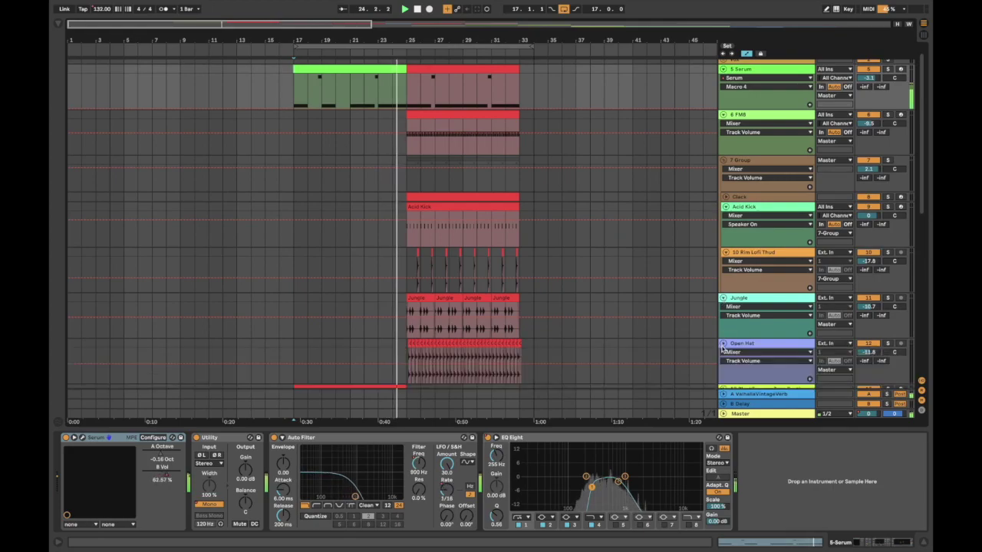
scroll(721, 345, down, 3)
click(723, 293)
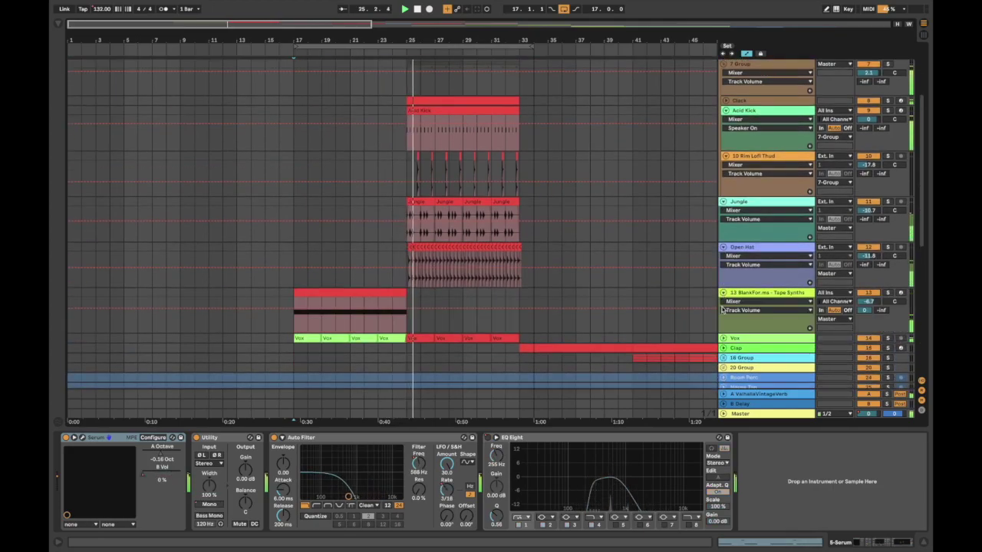
click(723, 339)
scroll(543, 285, down, 2)
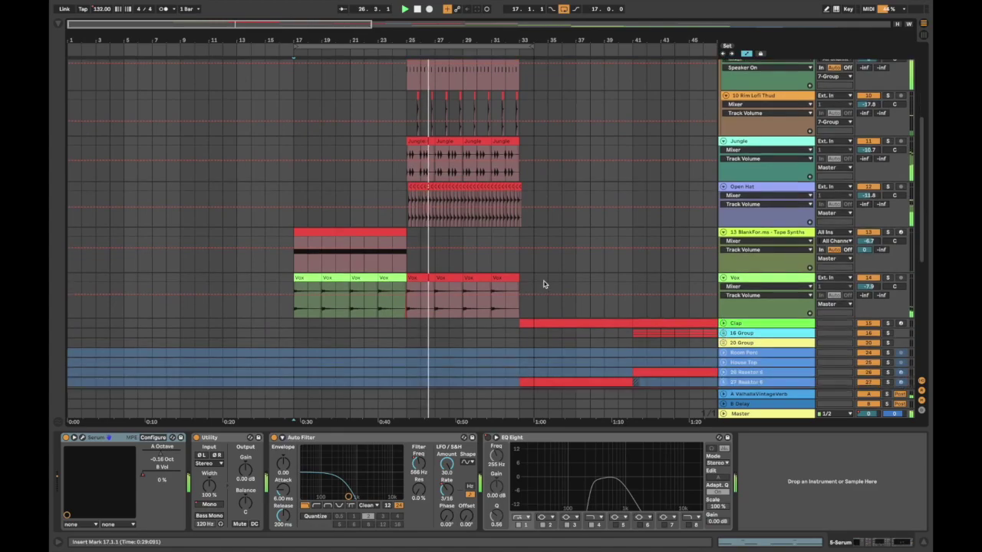
Hide the automation lanes and audition the section from bar 25 with the Serum track soloed
key(a)
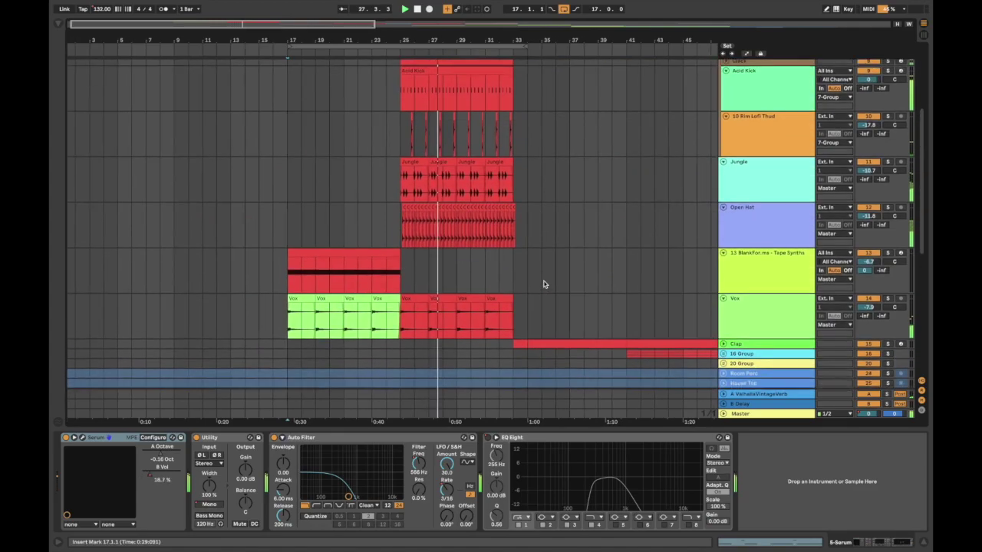
scroll(543, 285, up, 5)
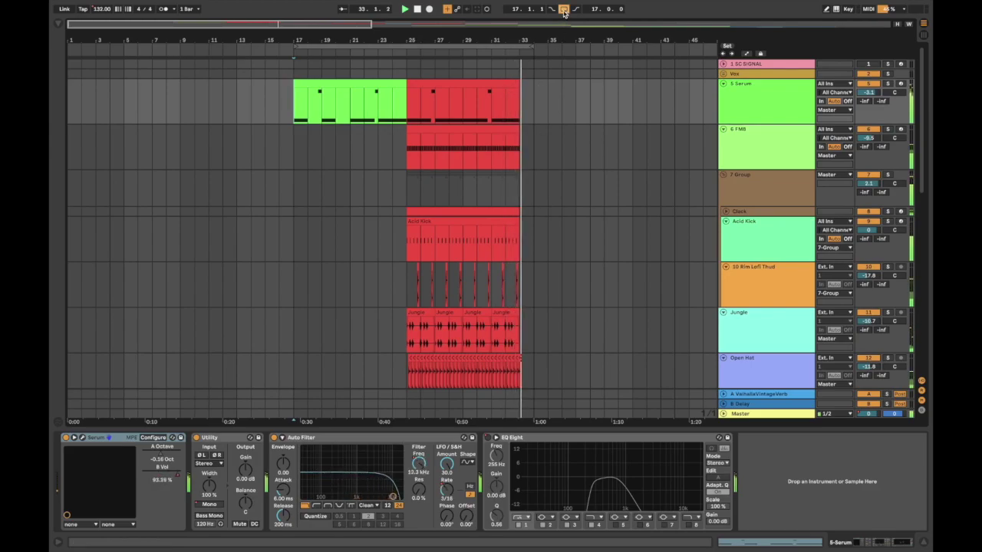
click(429, 81)
key(space)
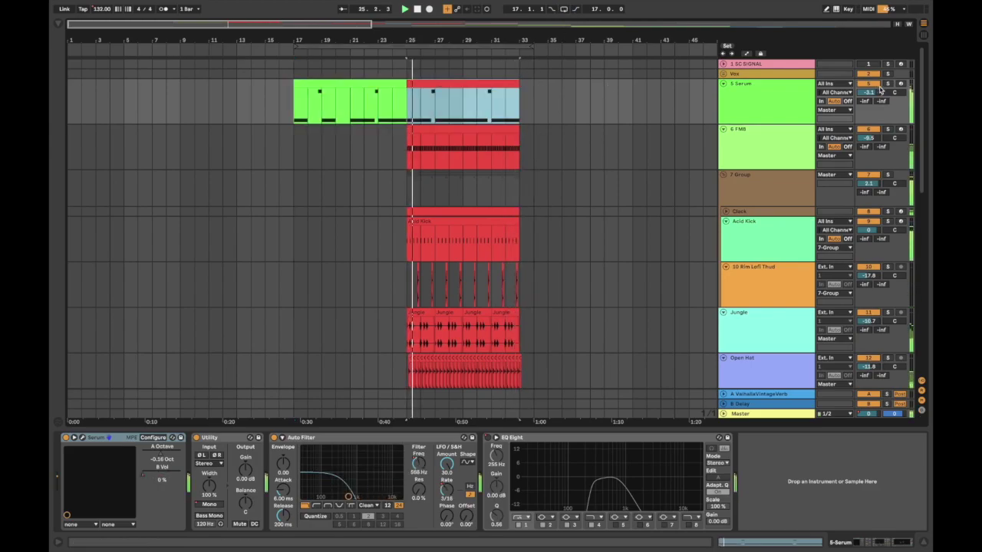
click(796, 95)
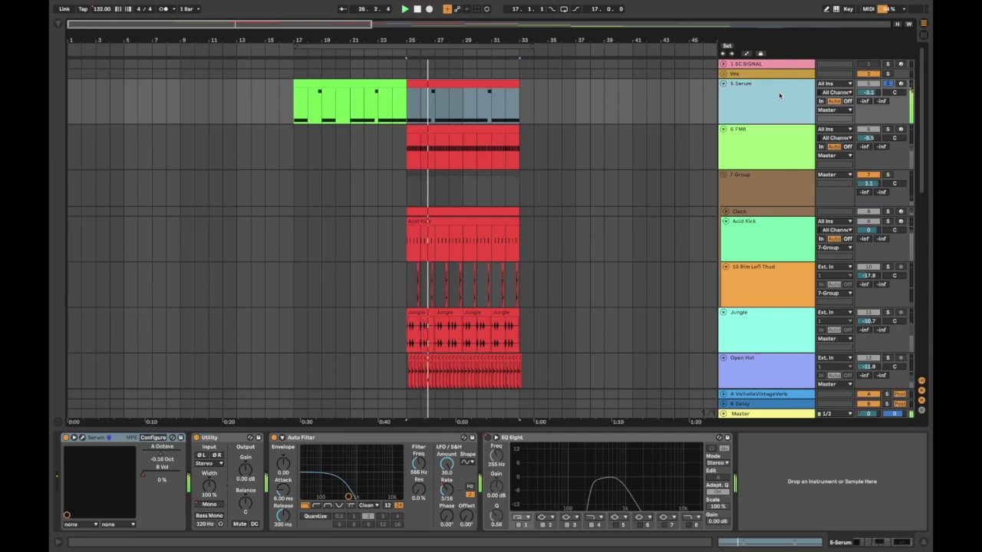
Loop the Serum clip for 8 bars from bar 25, restart playback, and bring up its Serum plug-in window
click(475, 82)
key(ctrl+l)
click(356, 83)
key(space)
key(space)
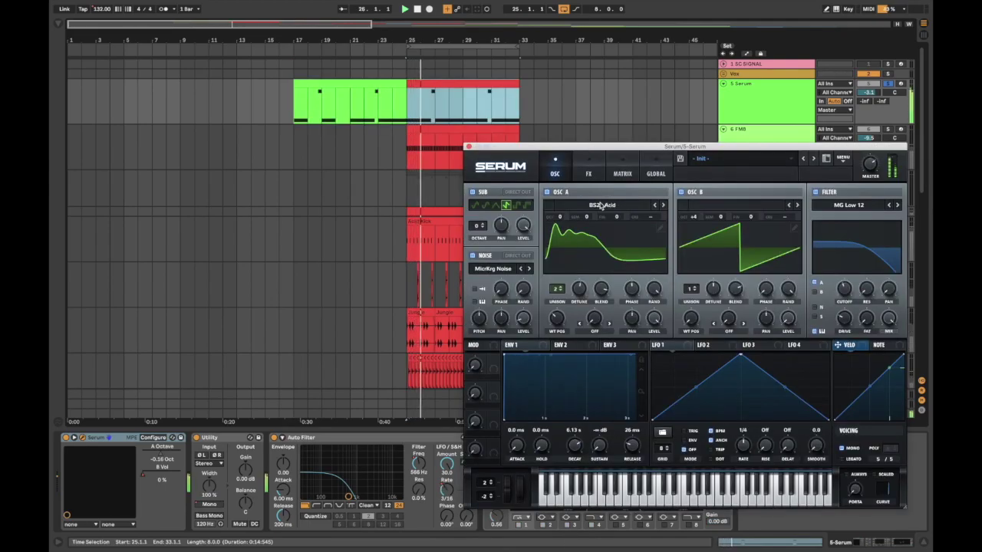
Examine Serum's BS2 - Acid wavetable on oscillator A, the noise level and the filter cutoff while the loop plays
click(597, 205)
click(595, 205)
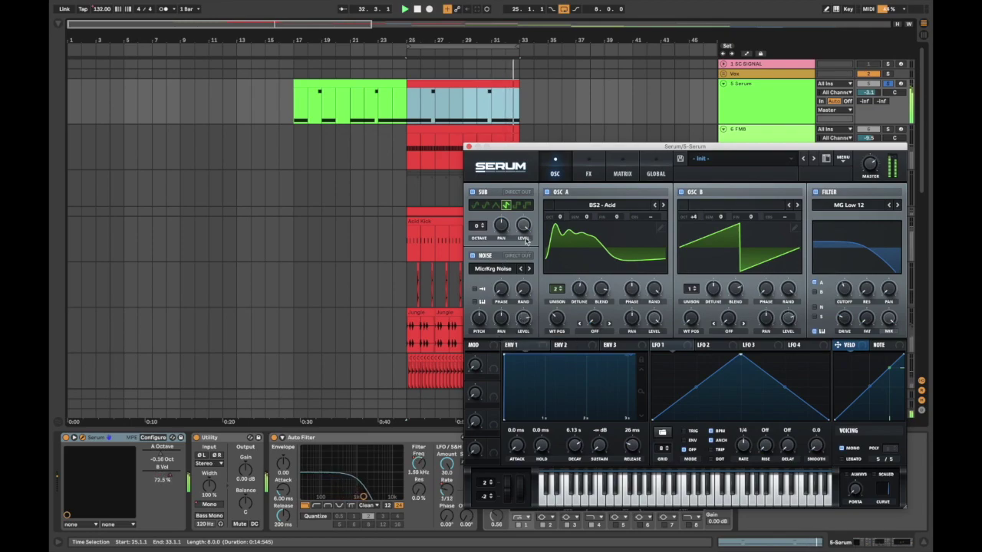
mouse_move(524, 319)
drag(524, 319, 535, 407)
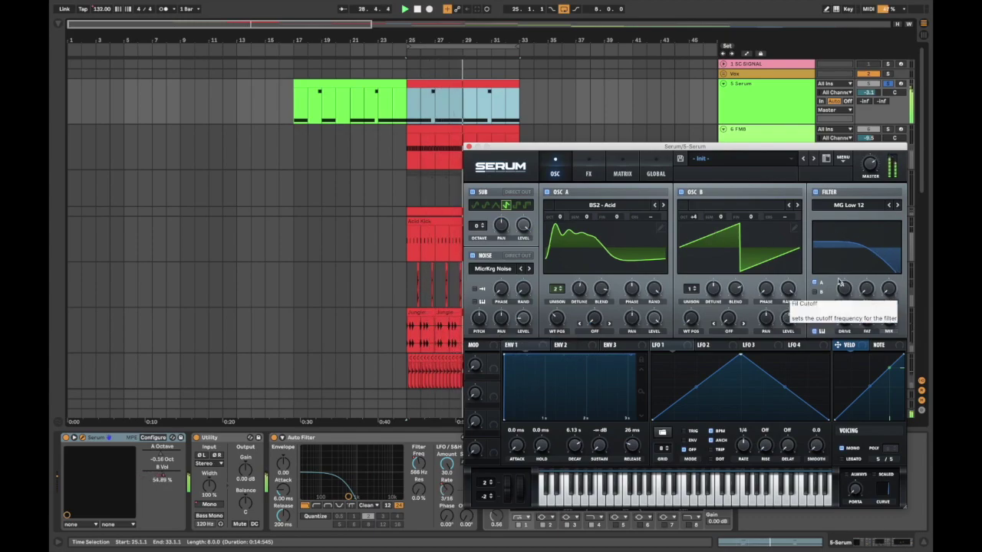
mouse_move(842, 290)
mouse_down()
mouse_move(836, 328)
mouse_move(844, 287)
mouse_up()
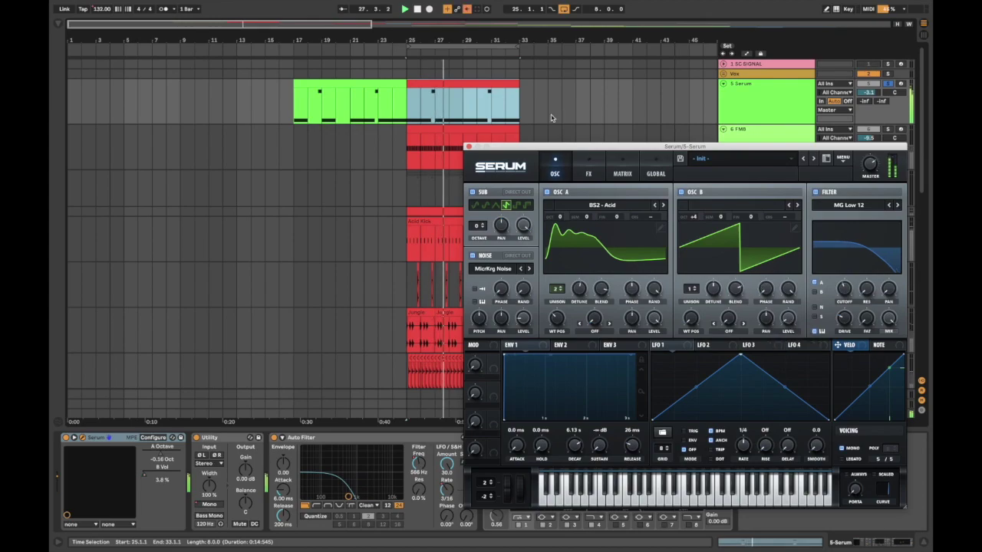
Show and re-enable the Serum track's B Vol automation, check the plug-in's FX and OSC pages, and close its window
key(a)
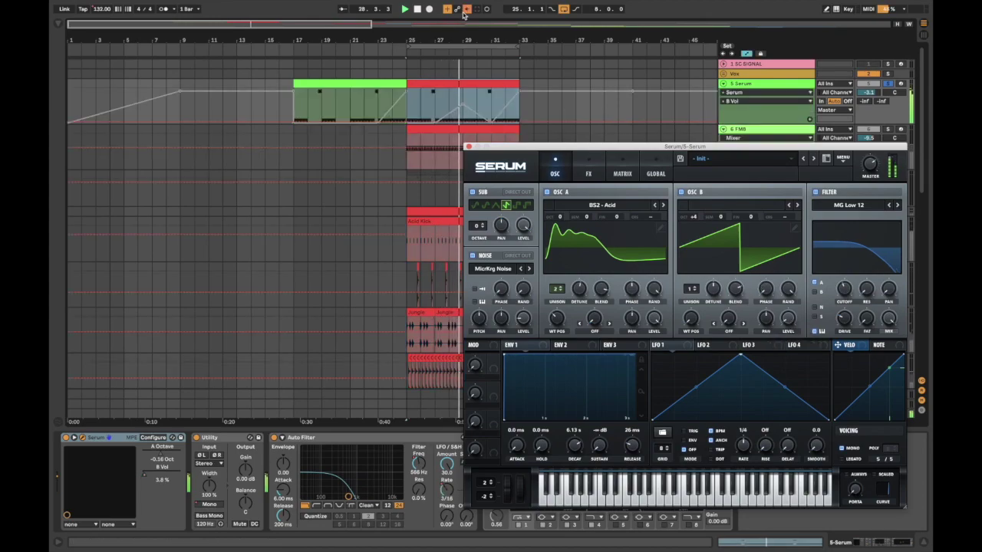
click(450, 118)
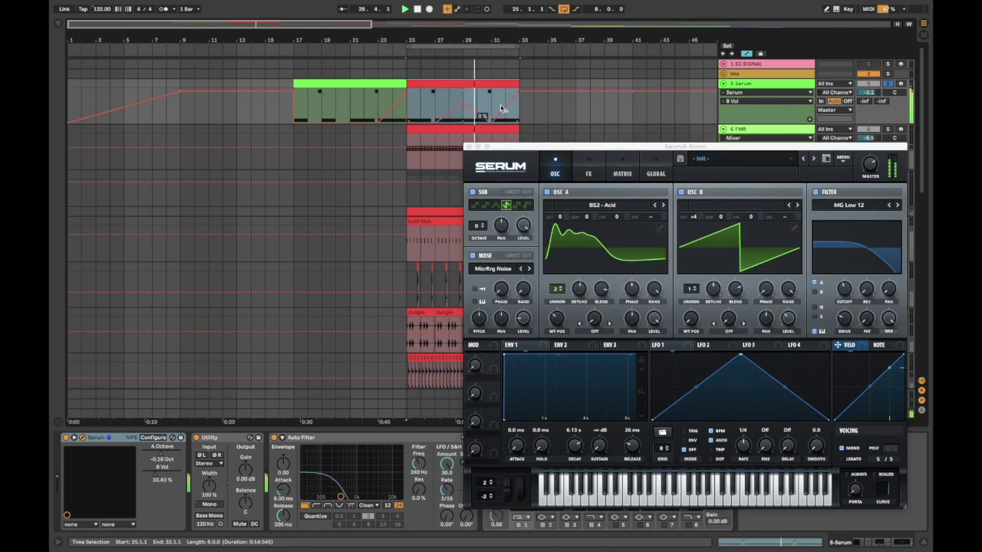
click(588, 168)
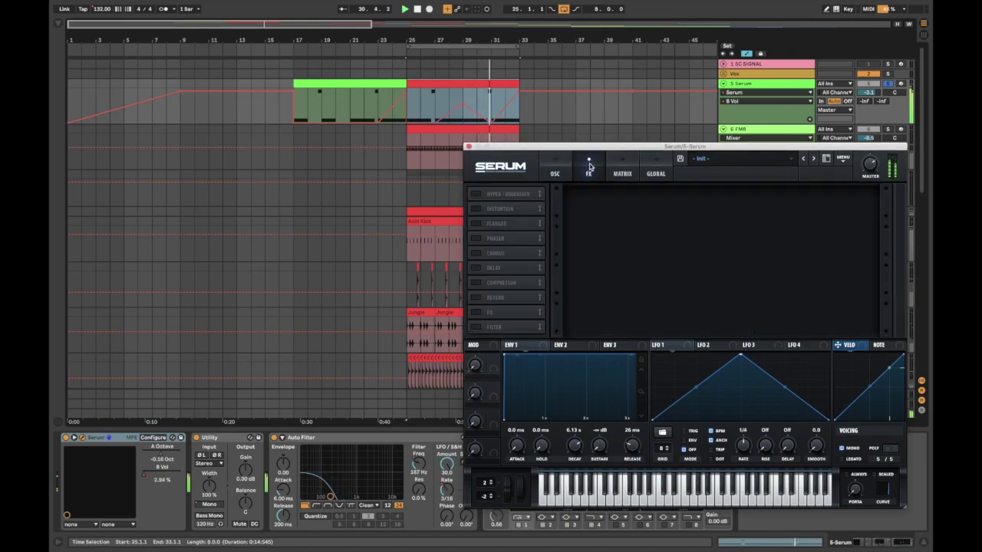
click(555, 167)
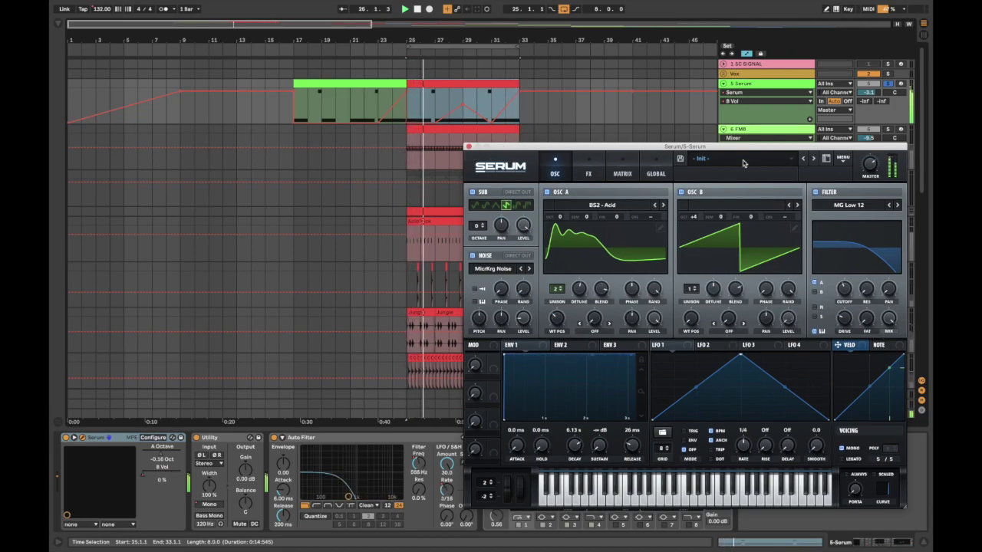
click(470, 147)
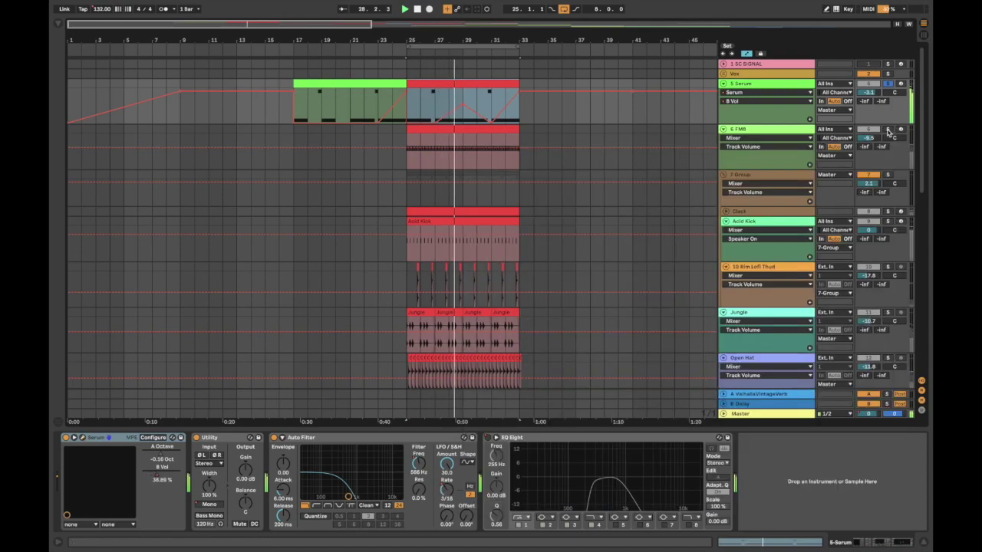
Solo the FM8 track, look over its 808 Tom preset and the clip's D1 notes, and close the plug-in window
click(788, 130)
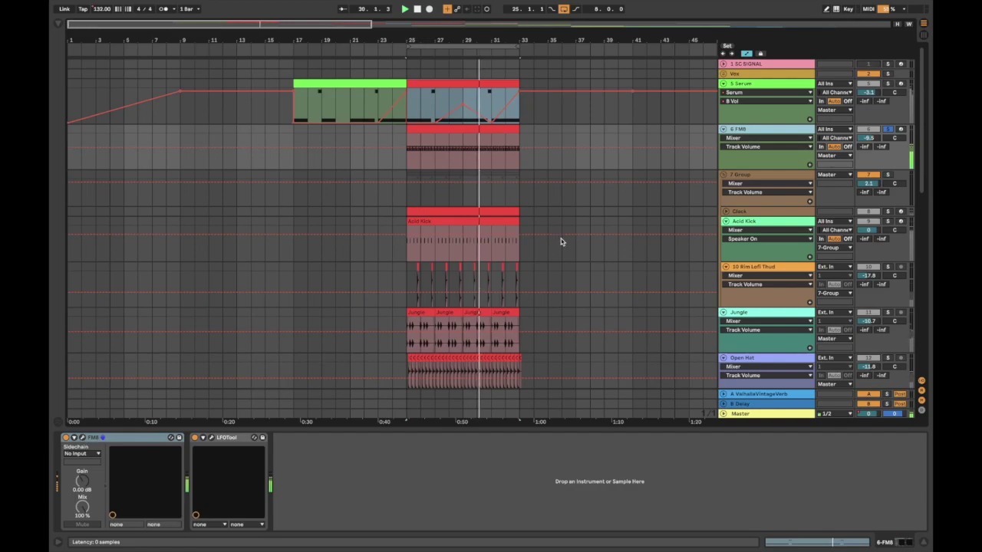
drag(483, 69, 545, 268)
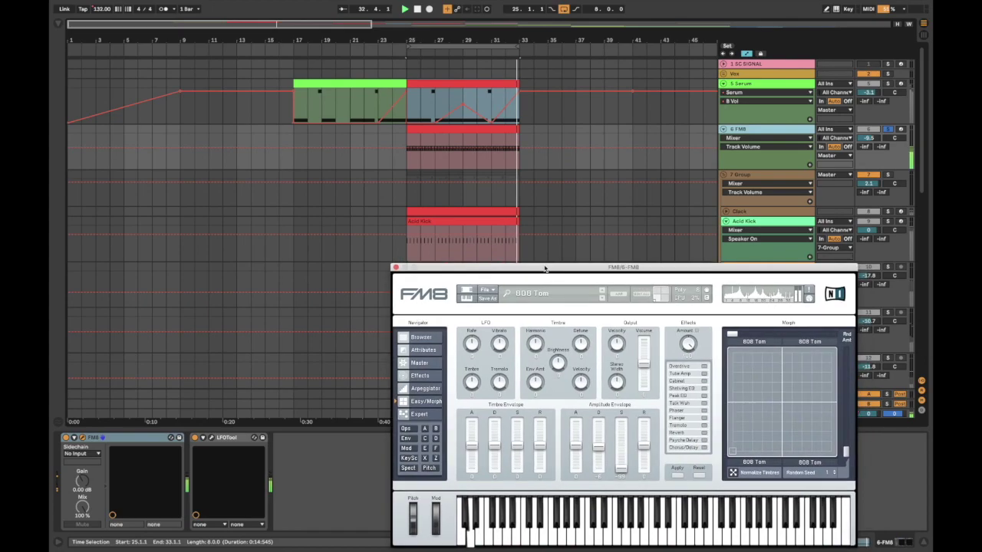
double_click(470, 146)
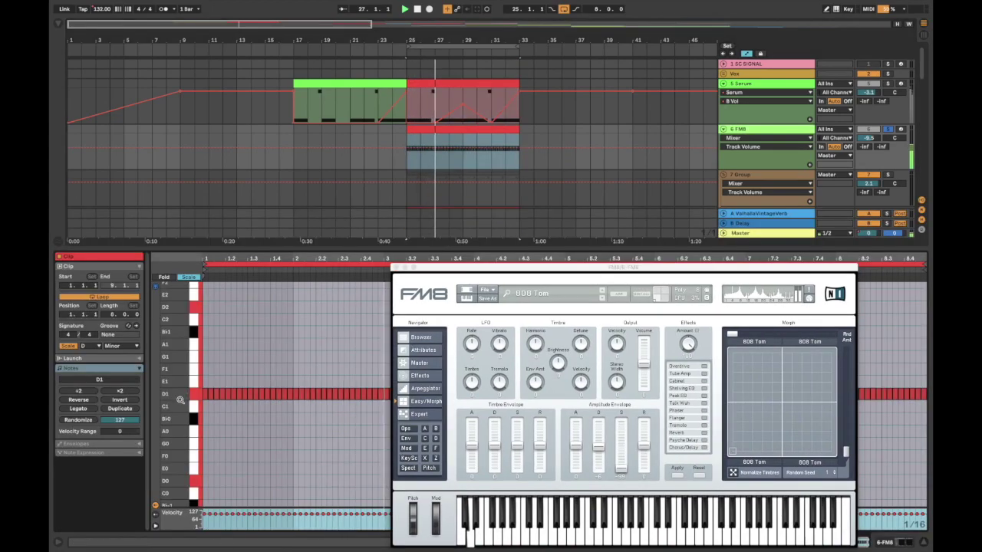
click(193, 395)
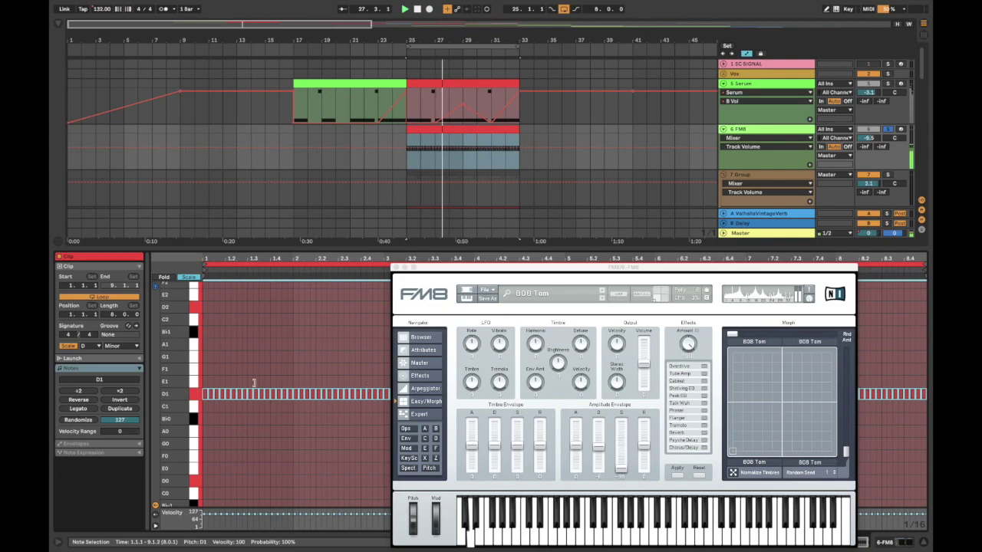
click(395, 268)
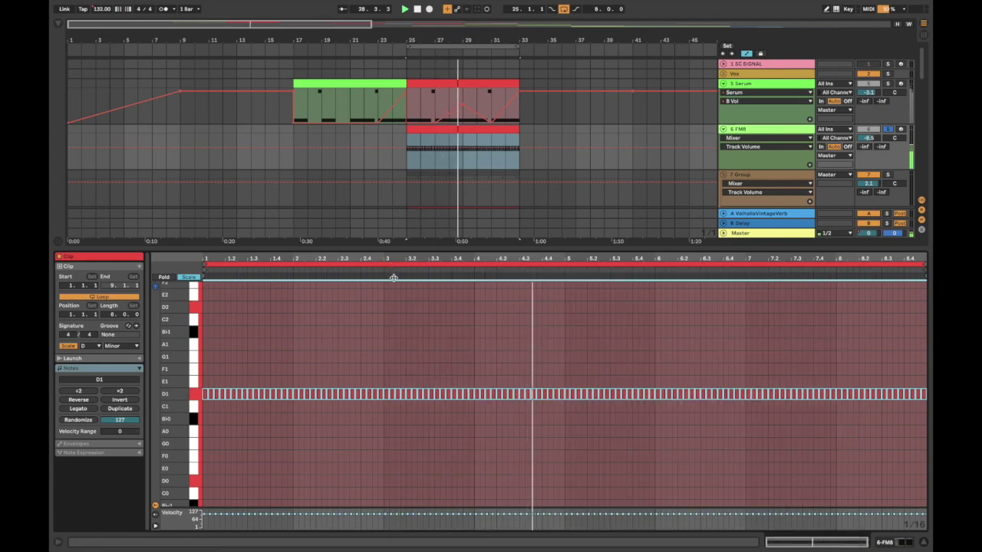
Return to the FM8 track's devices, inspect the LFOTool volume-shaping curve, and close its window
click(765, 133)
double_click(766, 134)
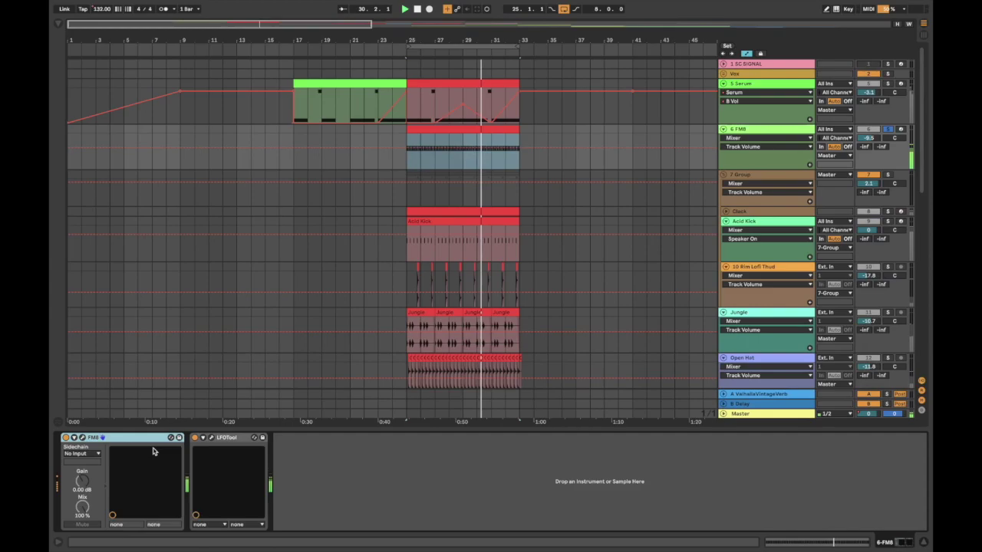
click(212, 439)
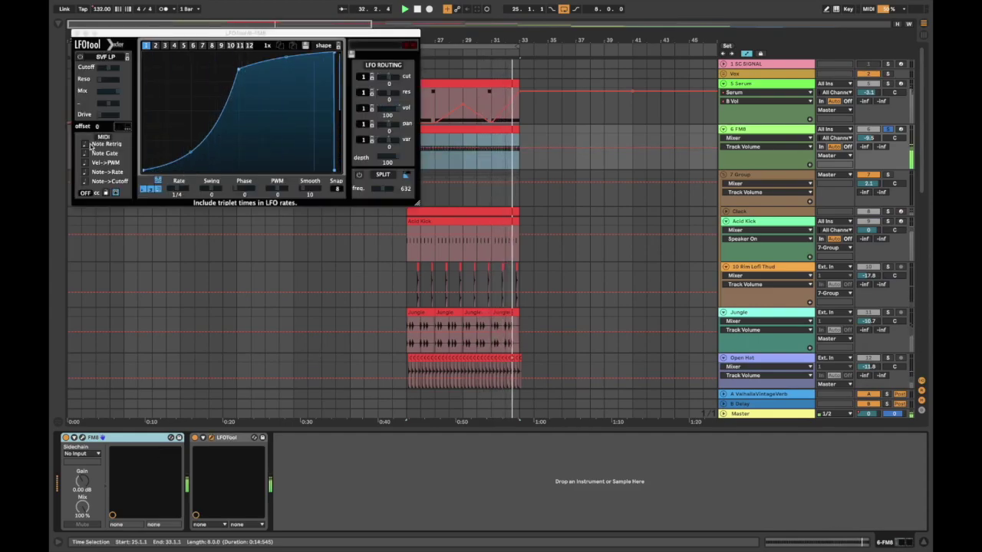
click(74, 32)
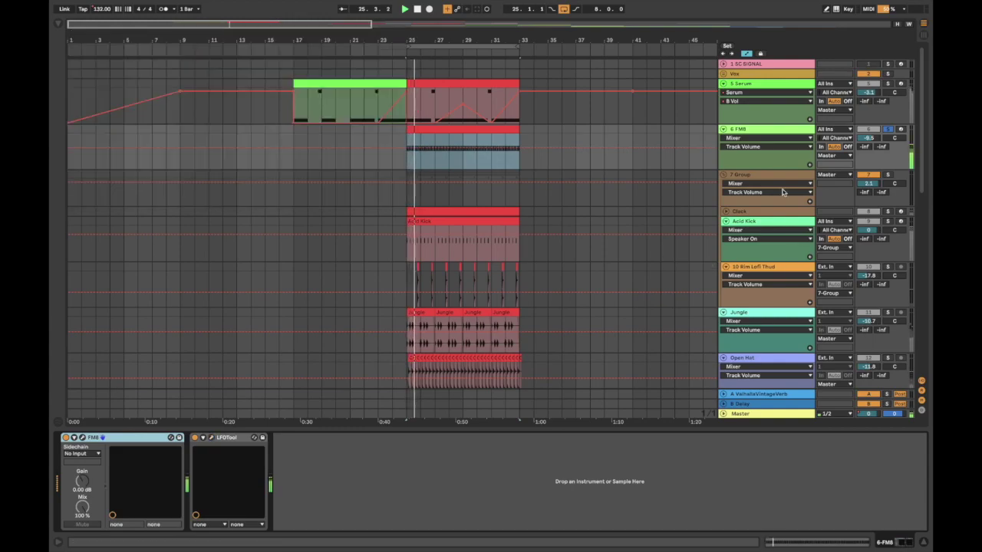
Solo 7 Group, expand its Clack track, and look through that track's sampler and effect chain
click(741, 178)
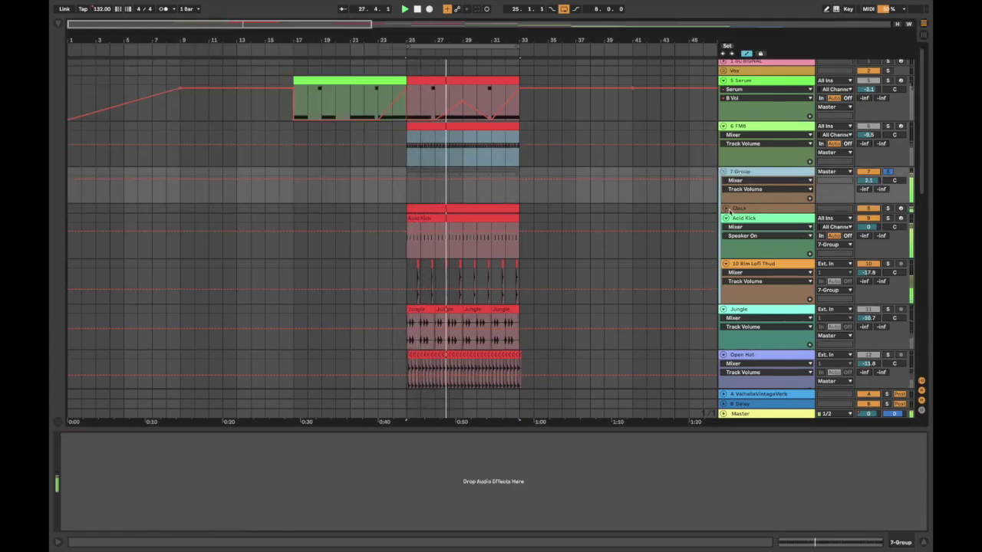
click(726, 208)
click(752, 209)
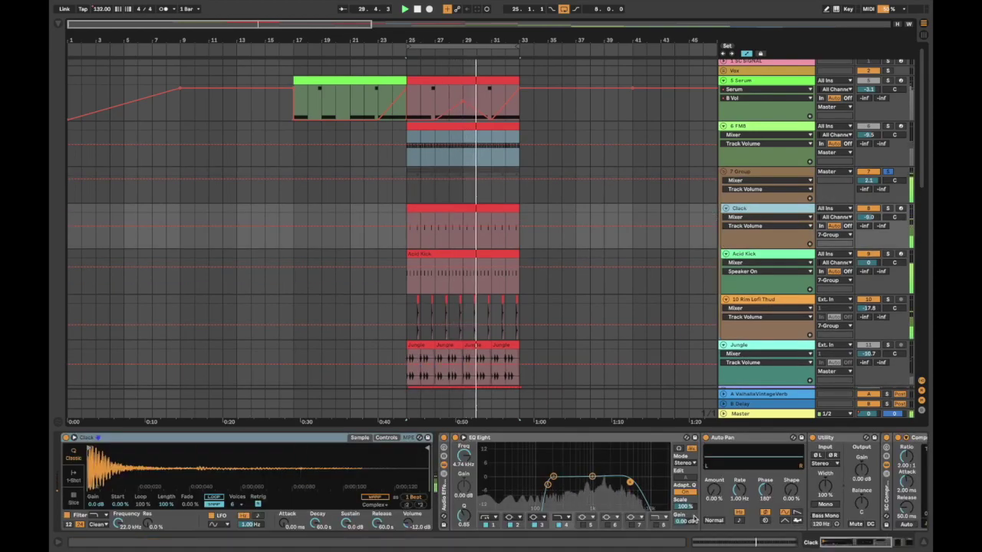
scroll(613, 502, right, 5)
scroll(651, 495, left, 5)
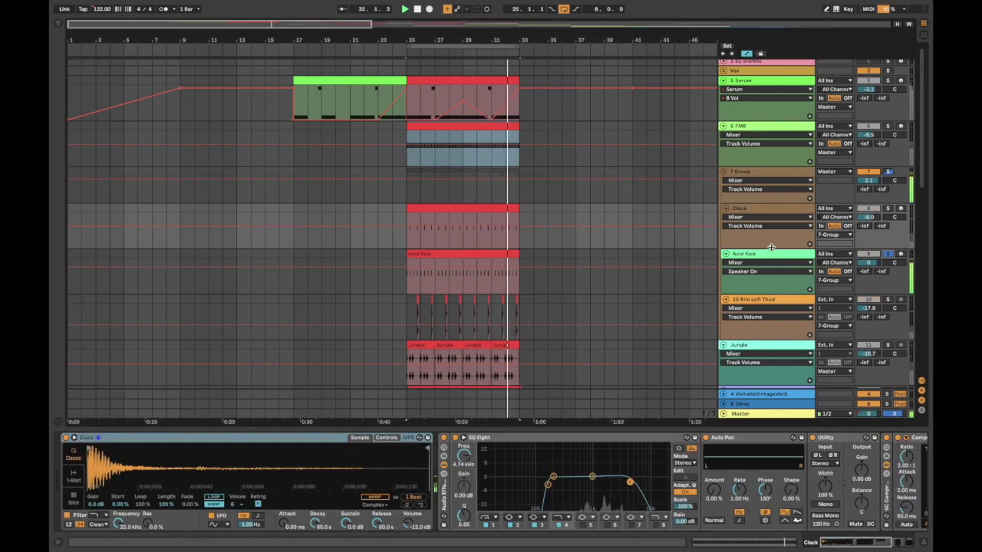
Solo the Acid Kick track, lower its EQ Eight high-cut frequency to 1.02 kHz, and look over its remaining effects
click(890, 256)
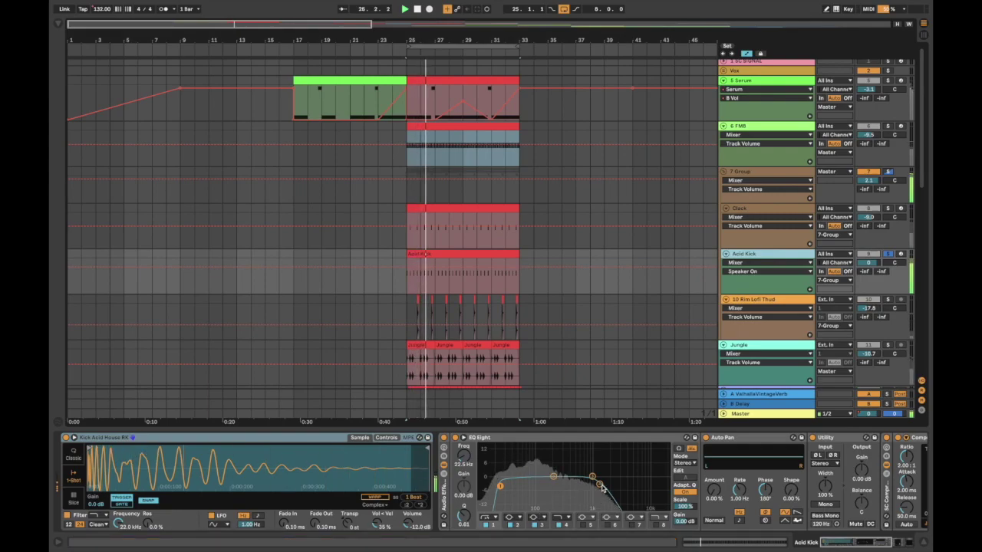
mouse_move(600, 485)
mouse_down()
mouse_move(668, 483)
mouse_move(593, 480)
mouse_up()
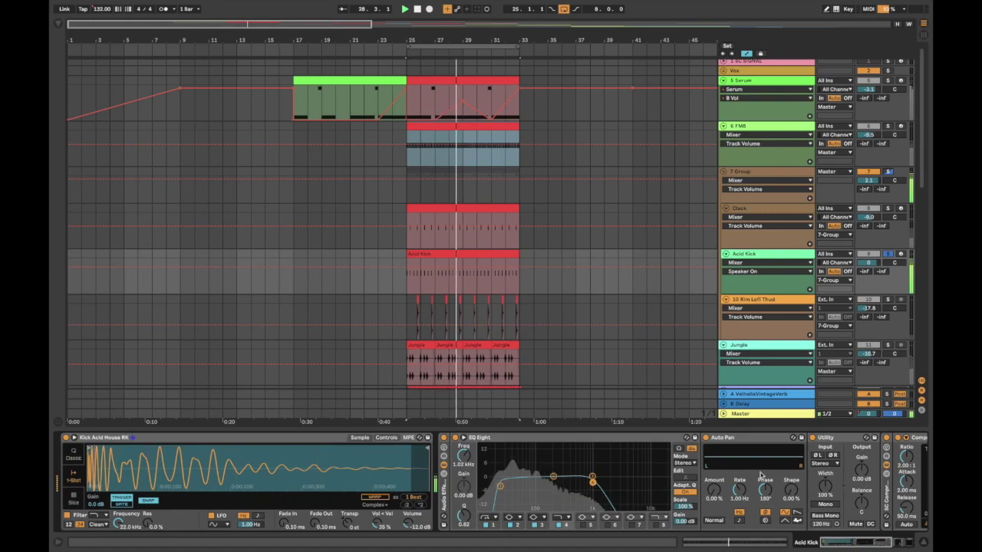
scroll(594, 485, right, 5)
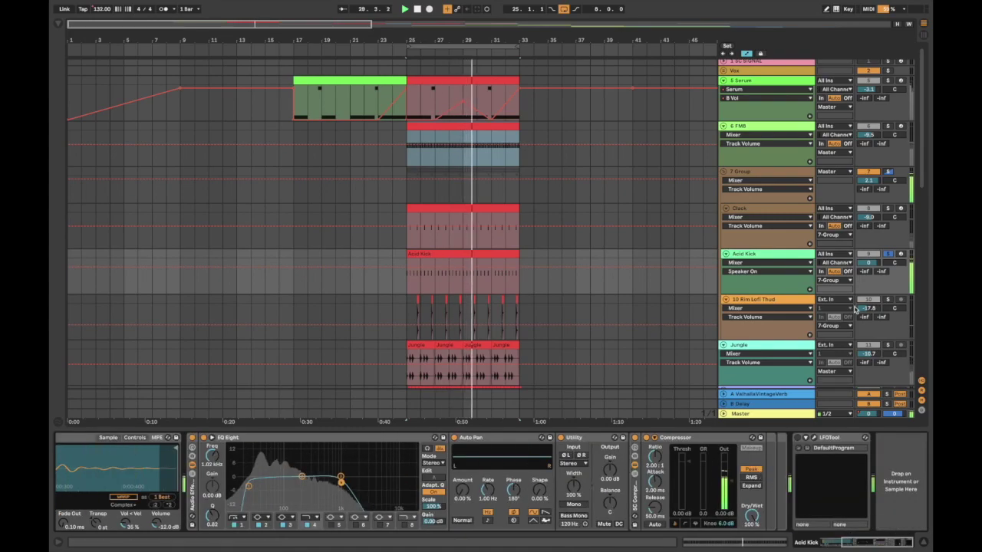
Solo the Rim Lofi Thud, Jungle and Open Hat tracks in turn, auditioning each one and viewing its effects
click(754, 300)
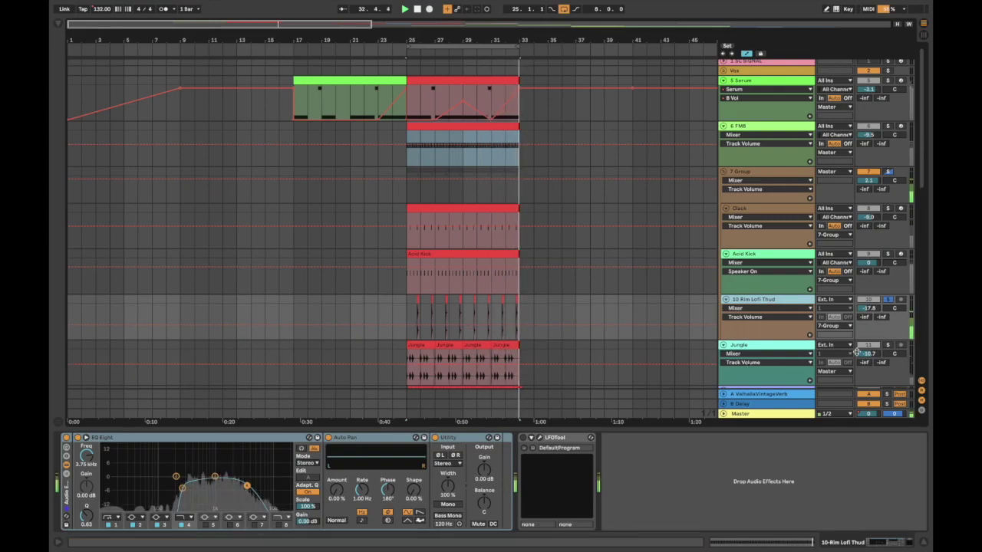
scroll(844, 322, down, 3)
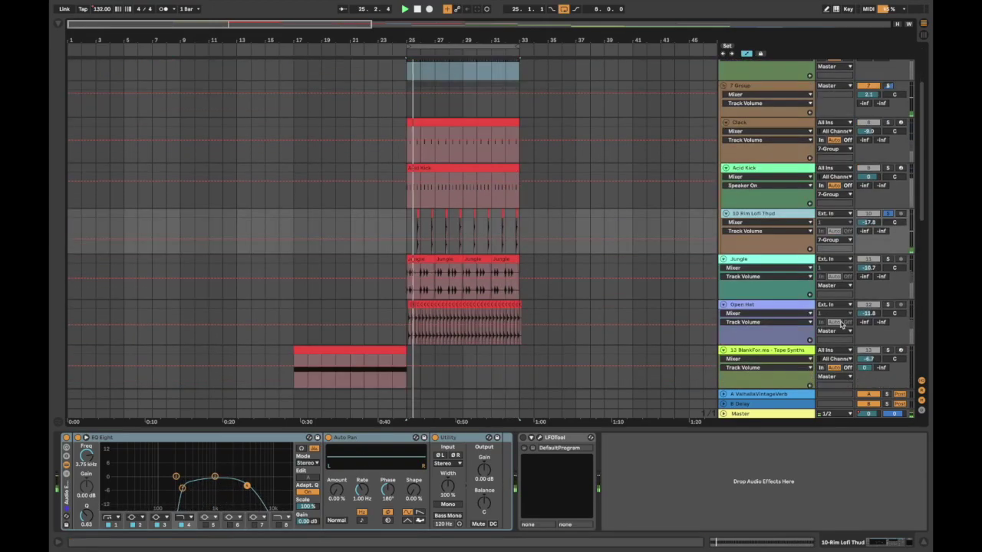
click(887, 260)
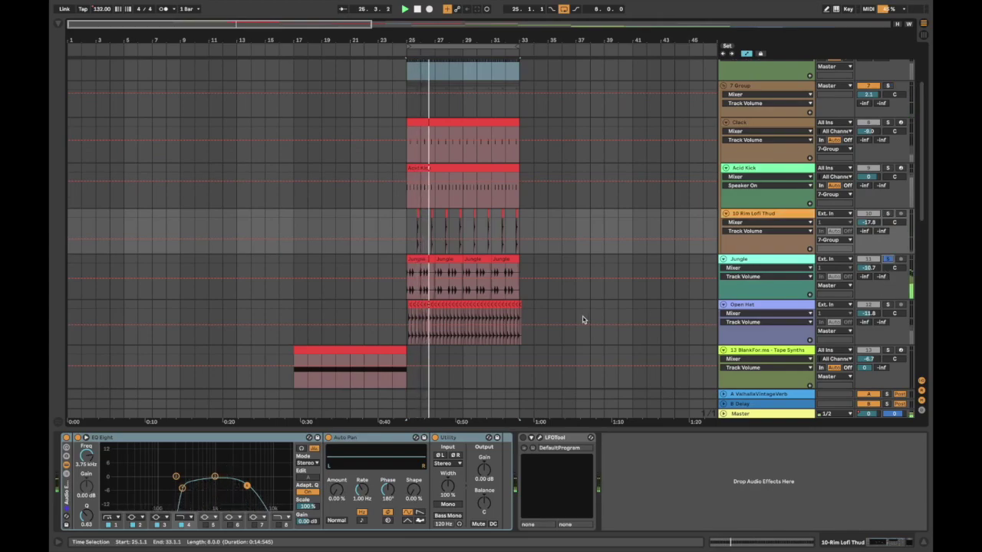
click(416, 258)
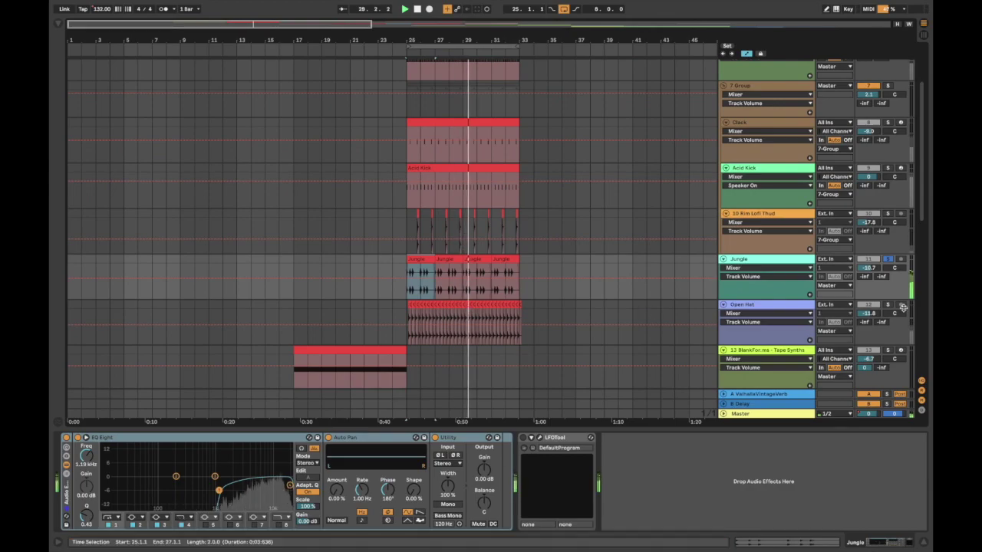
click(783, 313)
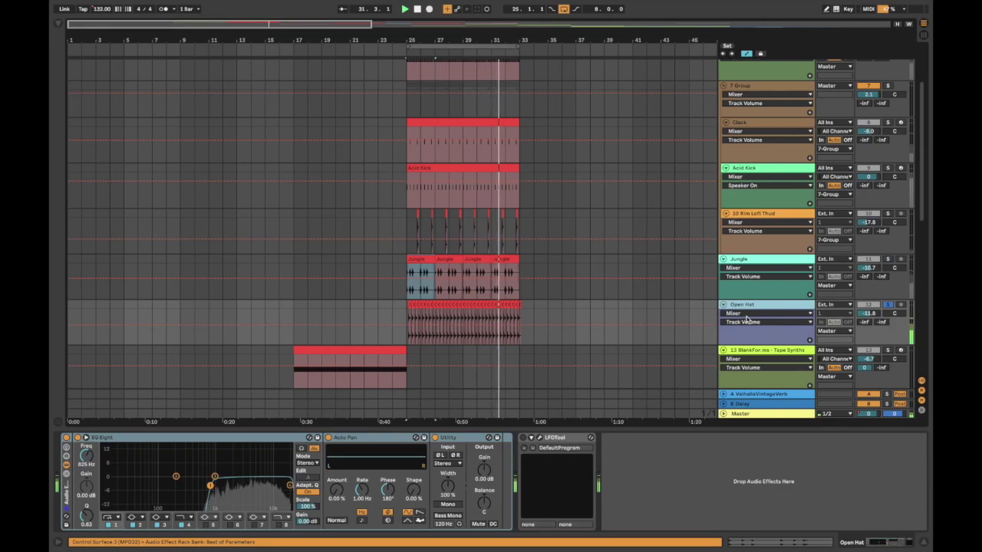
Audition 7 Group, Jungle and Open Hat soloed together, and bring the Tape Synths and Vox tracks into view
scroll(795, 175, up, 2)
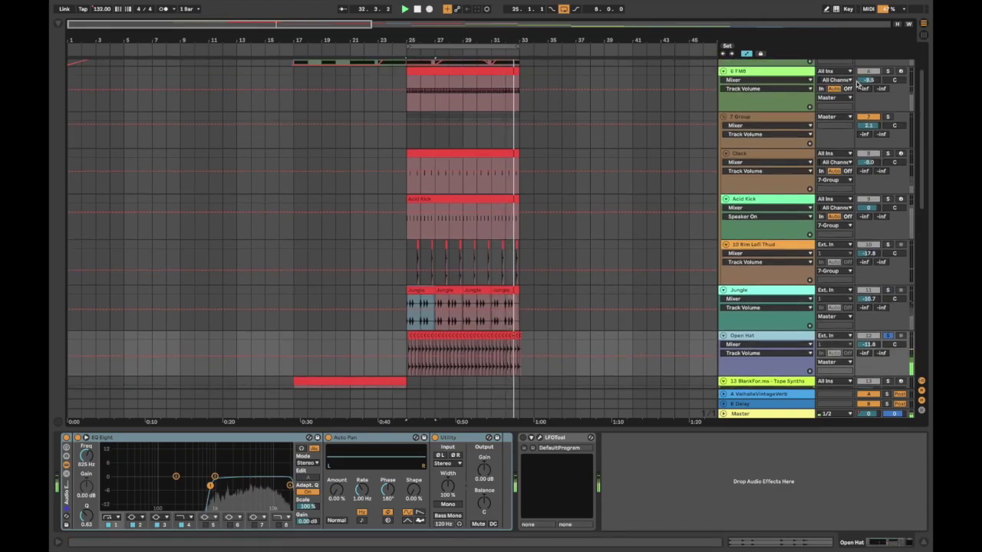
click(888, 117)
super+click(889, 291)
super+click(888, 337)
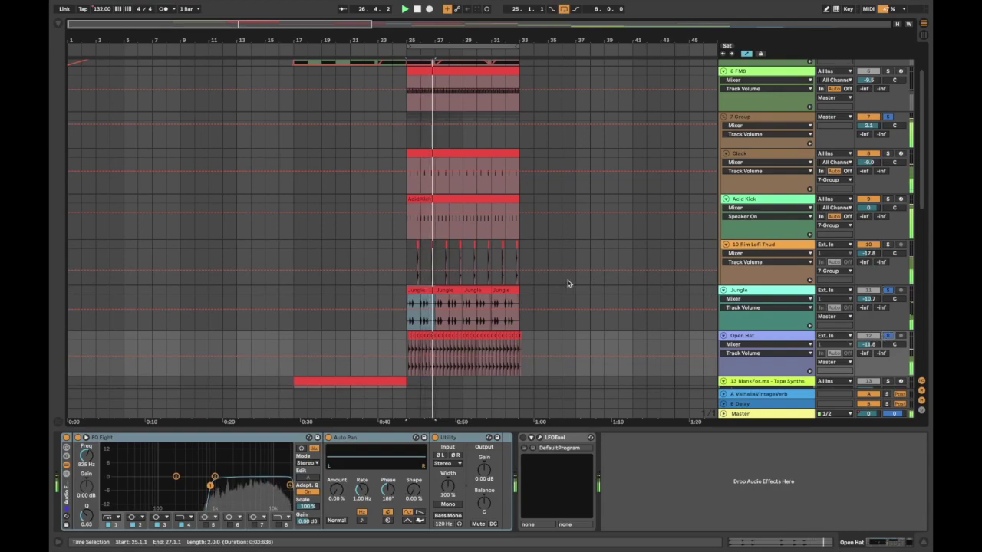
scroll(568, 284, down, 10)
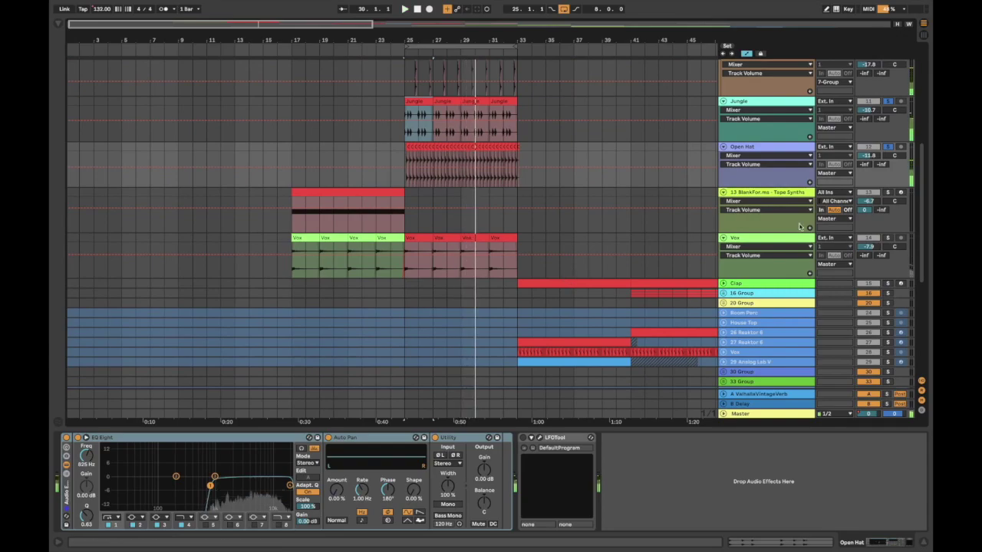
Audition the soloed BlankFor.ms Tape Synths track, adjust its instrument's second slider slightly above the middle, and close the plug-in window
click(328, 190)
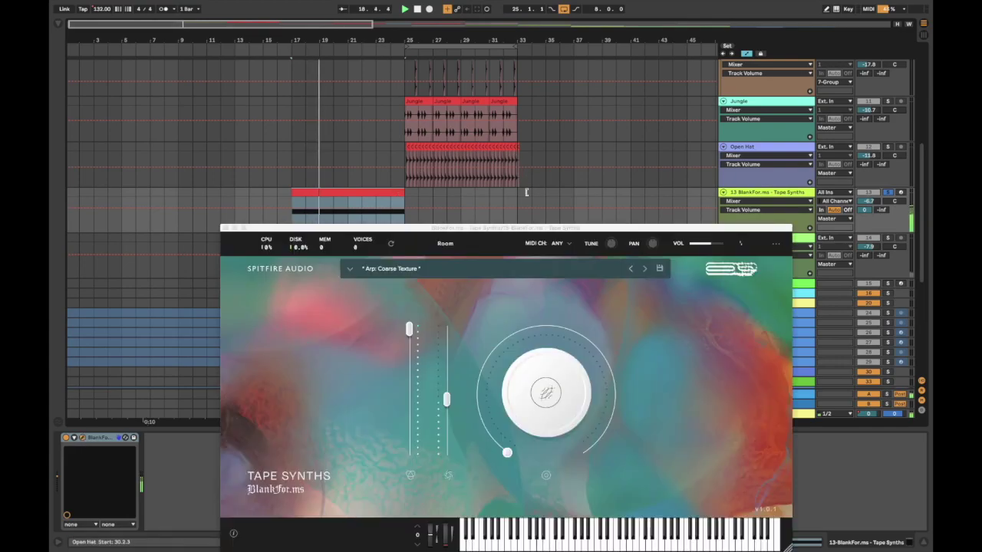
drag(388, 230, 413, 119)
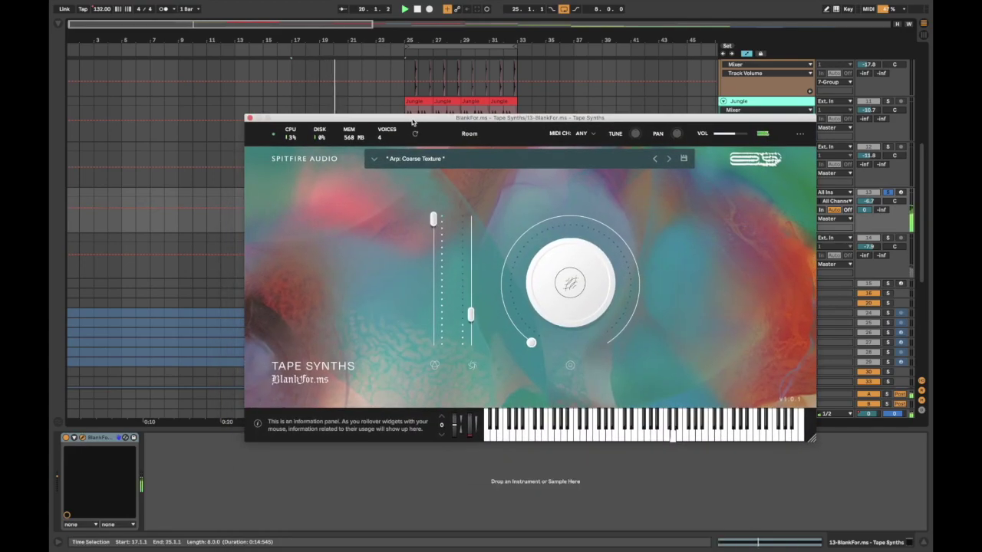
mouse_move(472, 306)
mouse_down()
mouse_move(472, 271)
mouse_move(471, 301)
mouse_move(473, 292)
mouse_up()
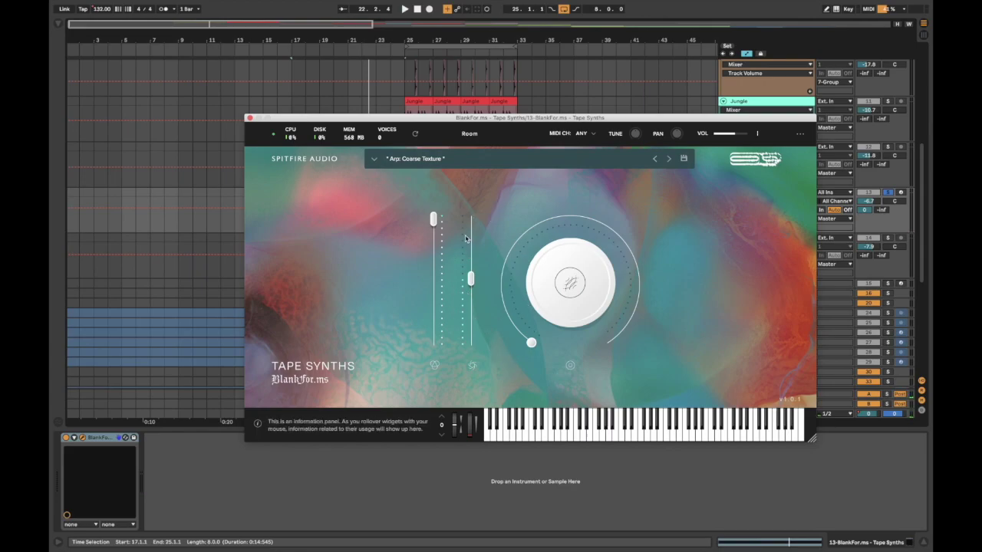
click(251, 119)
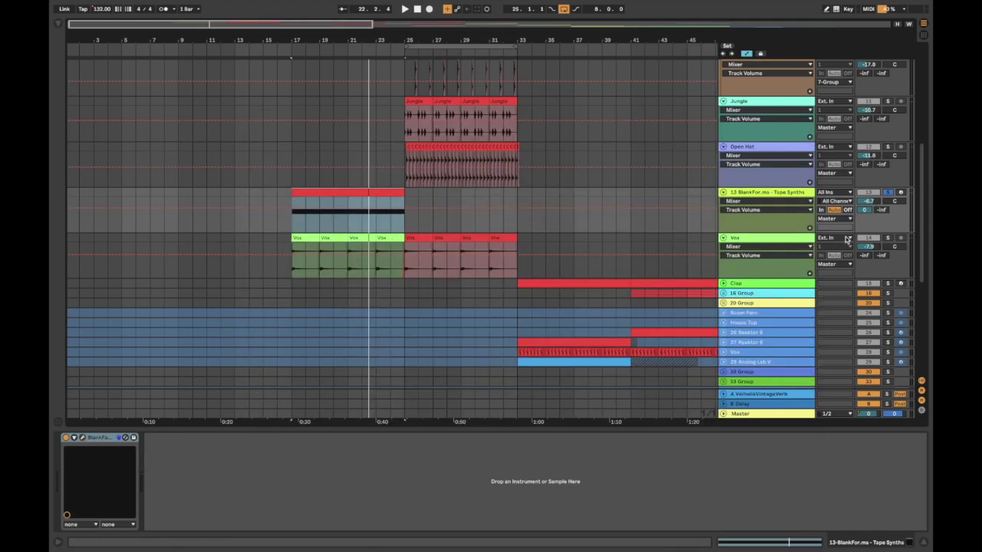
Solo the Vox track, play its clips from bar 25, and set its EQ Eight low-cut frequency to 240 Hz
click(414, 239)
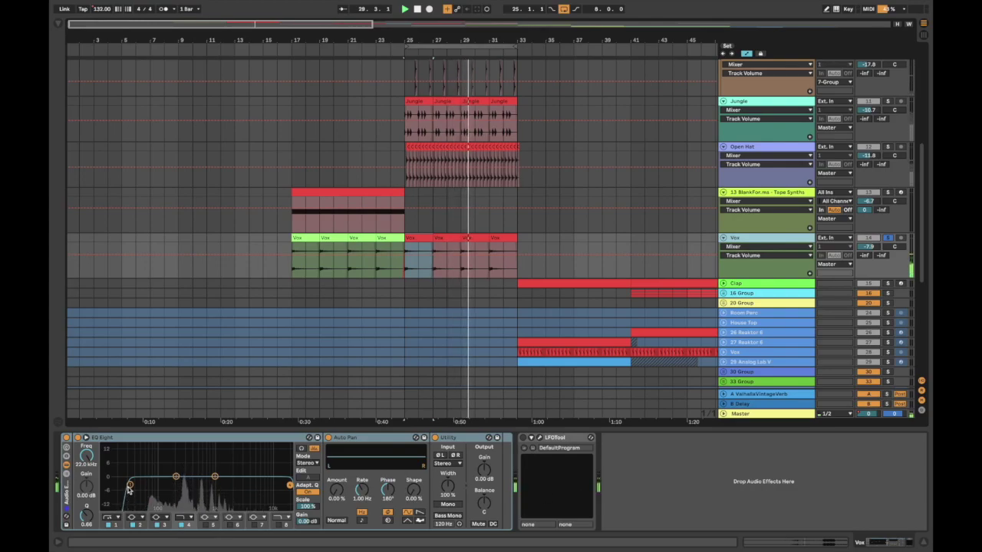
drag(130, 485, 176, 485)
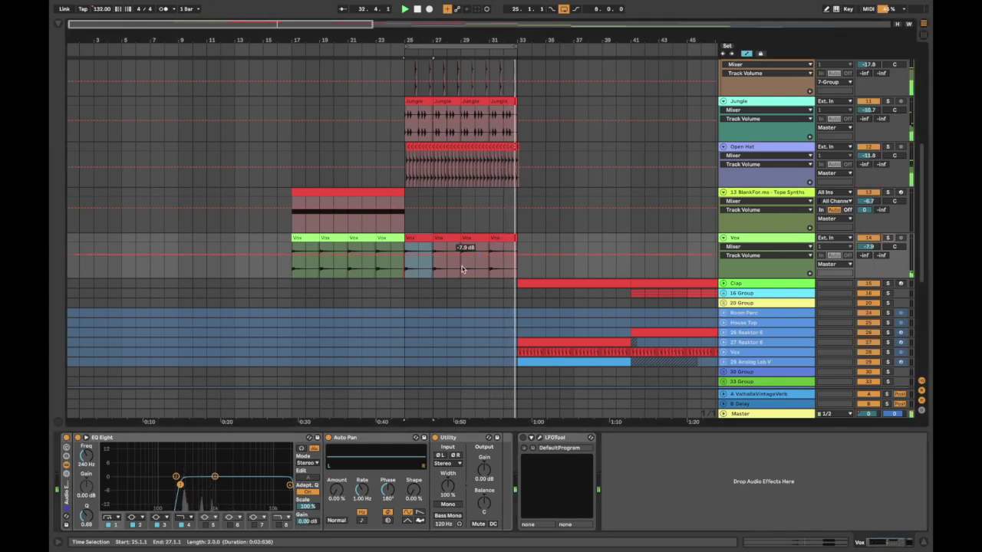
Collapse 7 Group and audition the section's tracks playing together without solo, looking over the whole arrangement
scroll(372, 240, up, 8)
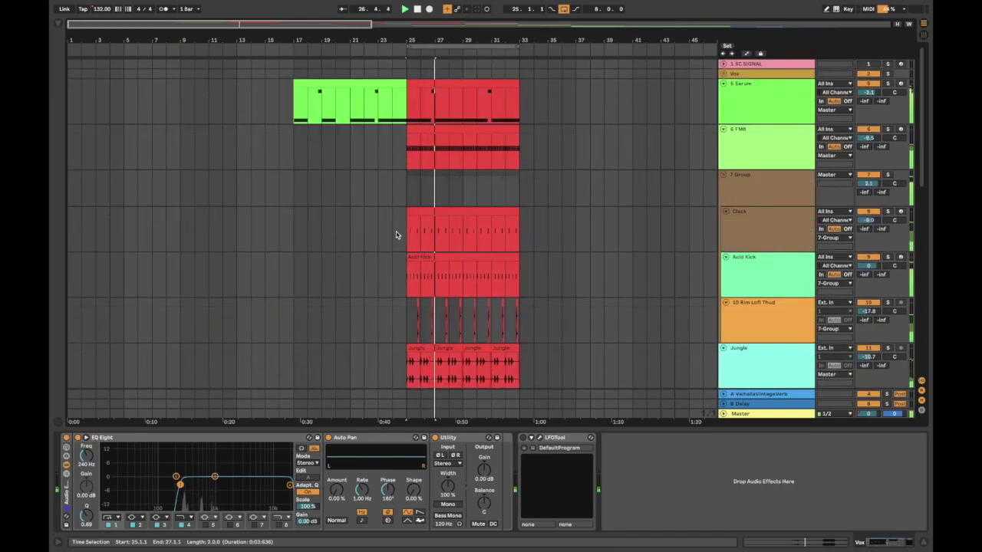
click(723, 178)
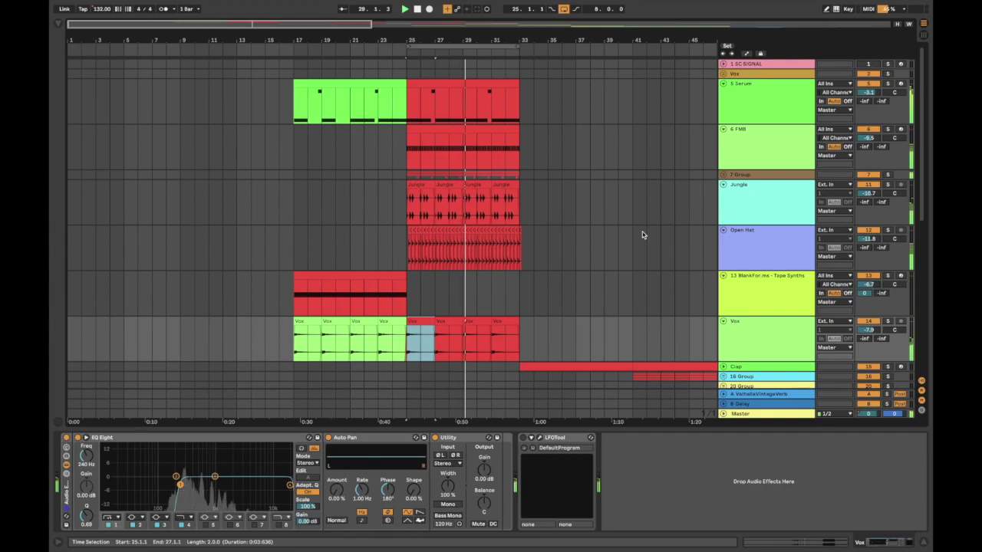
scroll(643, 235, down, 5)
scroll(643, 235, down, 2)
scroll(643, 235, up, 7)
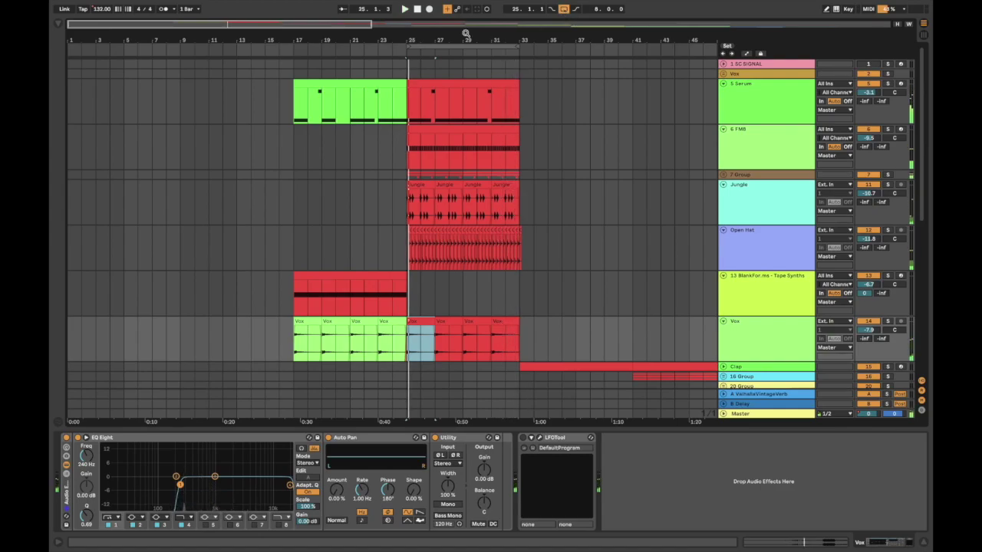
Bring the section from bar 33 to 49 into view, play it through, and turn off arrangement looping
drag(476, 34, 330, 39)
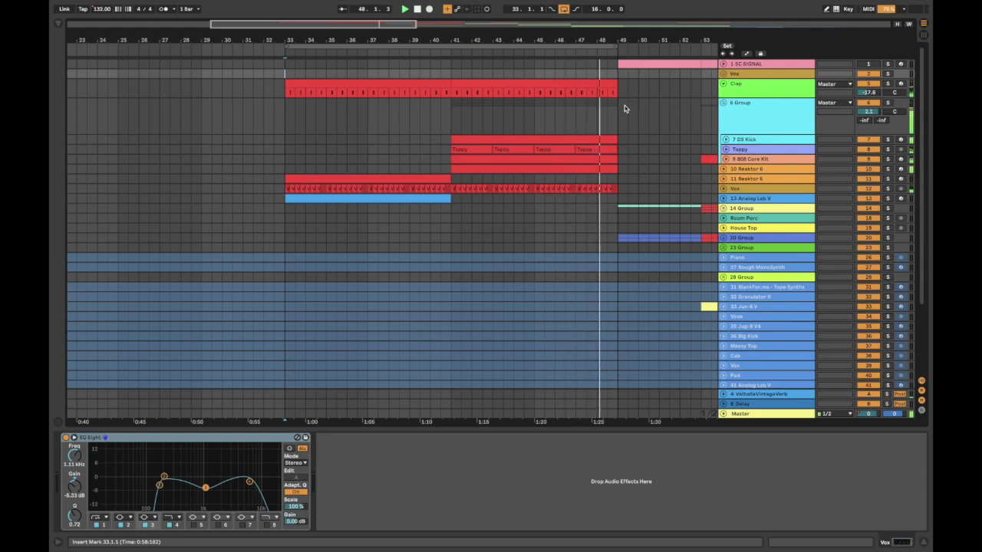
click(565, 9)
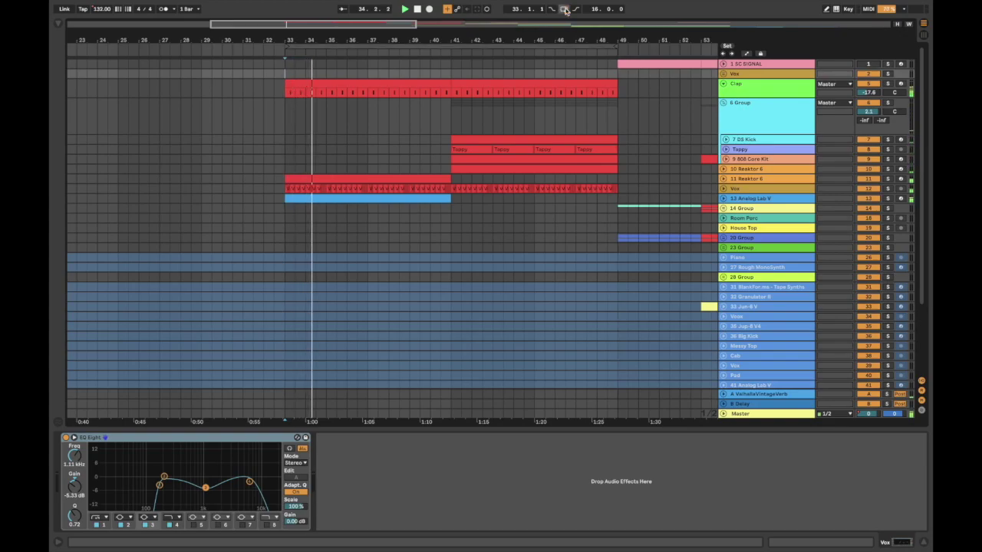
Solo the Clap track, compare its sample at 0 and +18 semitones transposition, and look over its effects and send levels
click(889, 83)
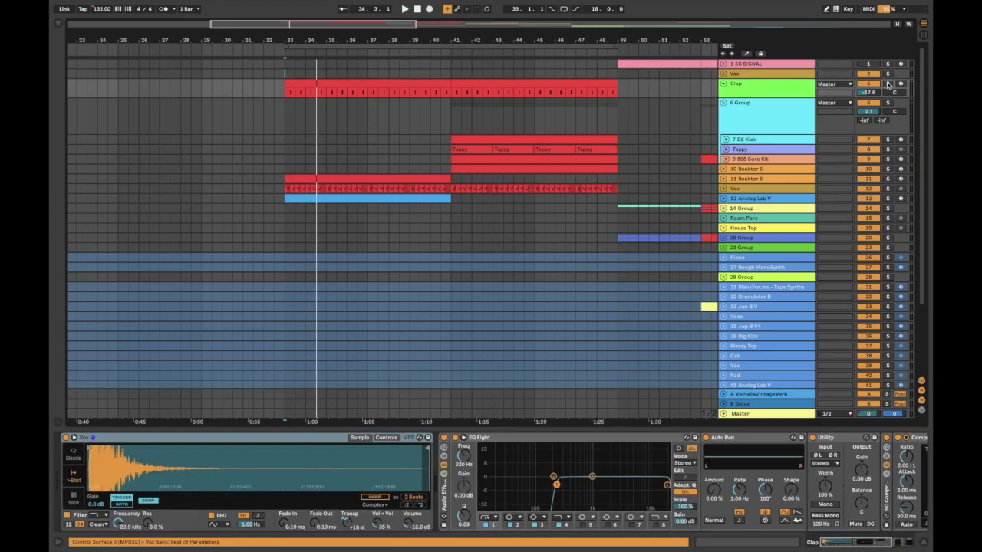
click(382, 82)
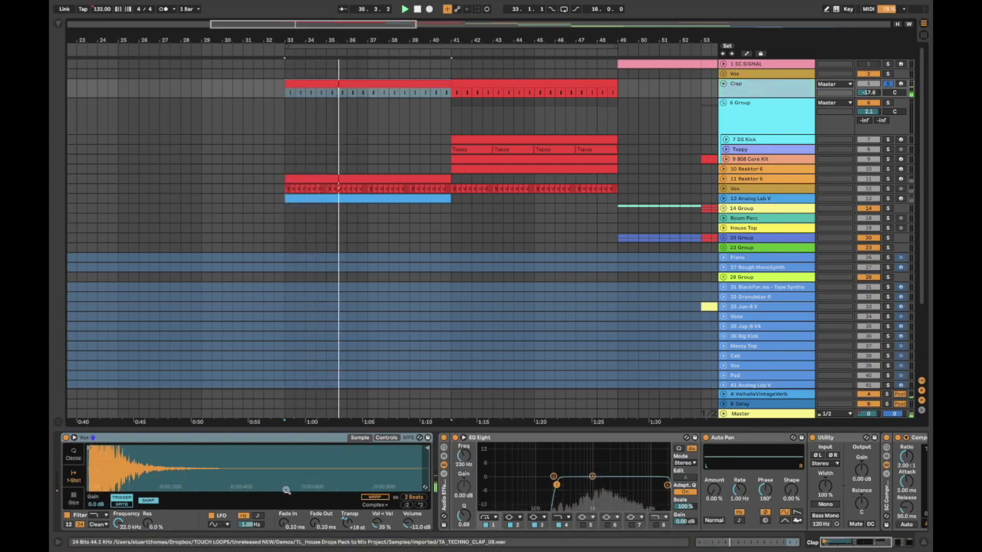
double_click(349, 525)
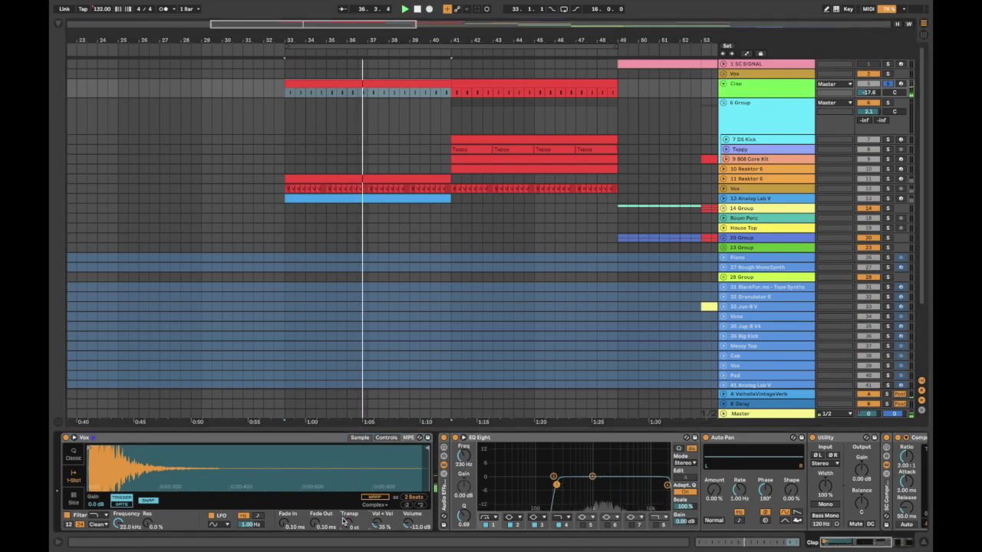
drag(347, 525, 341, 509)
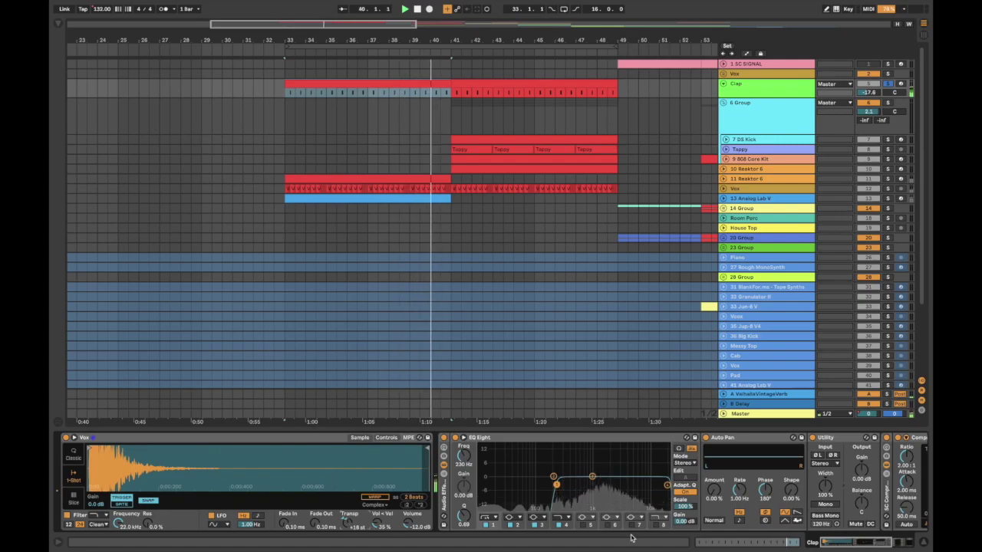
scroll(528, 477, right, 5)
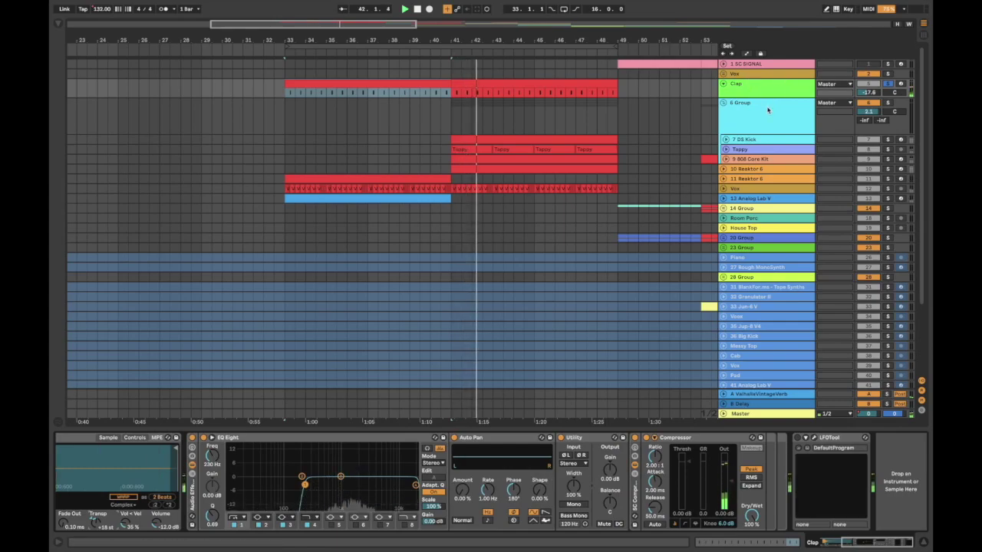
drag(735, 98, 735, 108)
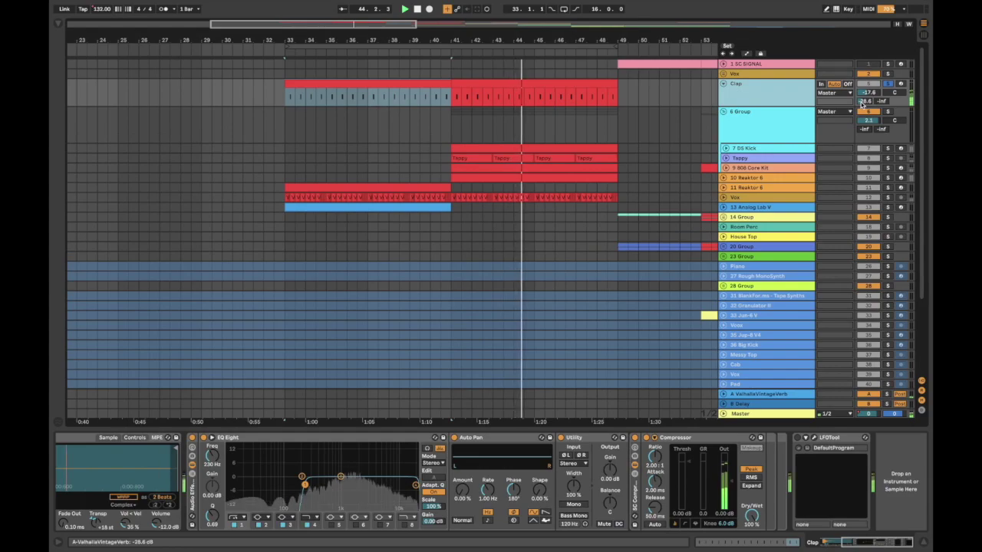
Solo 6 Group, view its Glue Compressor, and loop its eight-bar part starting at bar 41
click(772, 136)
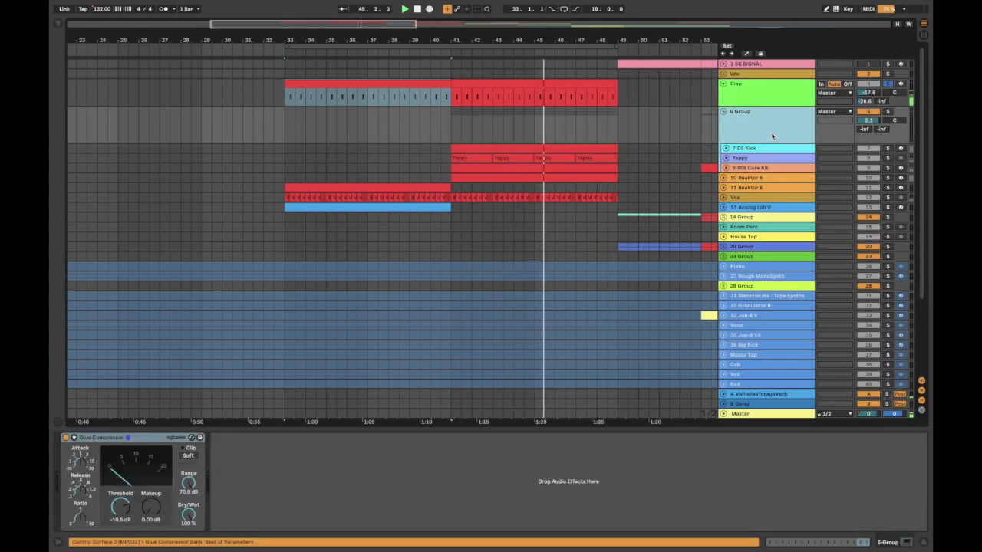
click(887, 112)
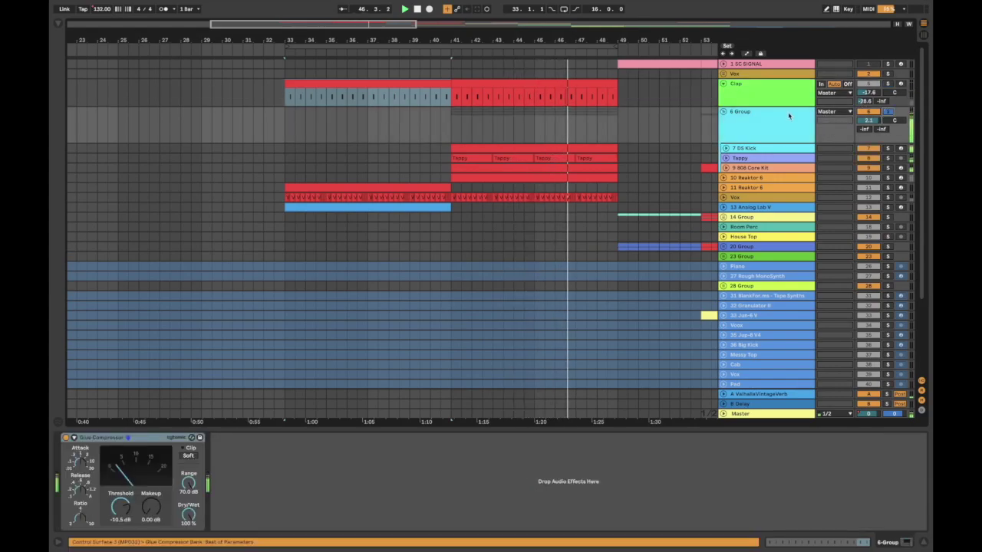
drag(450, 132, 610, 129)
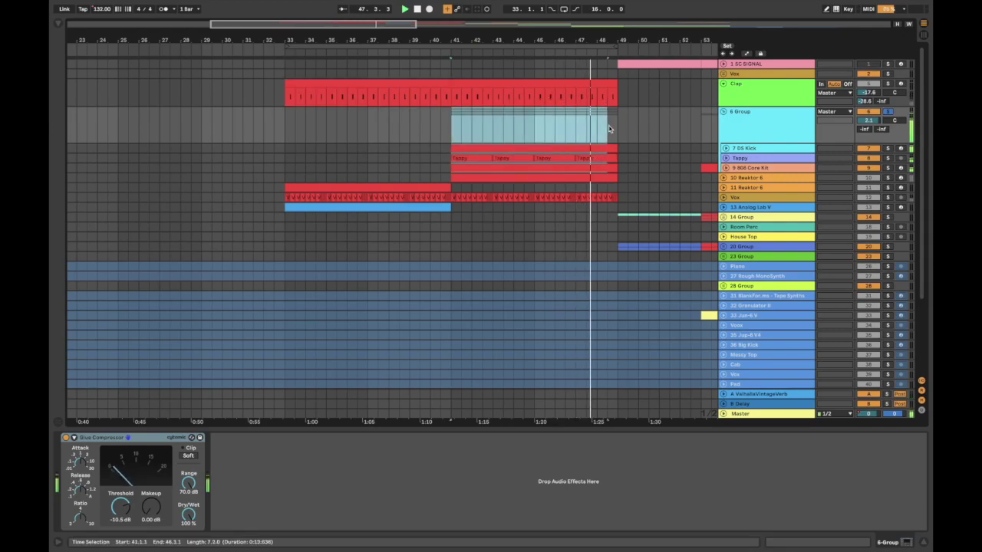
key(ctrl+l)
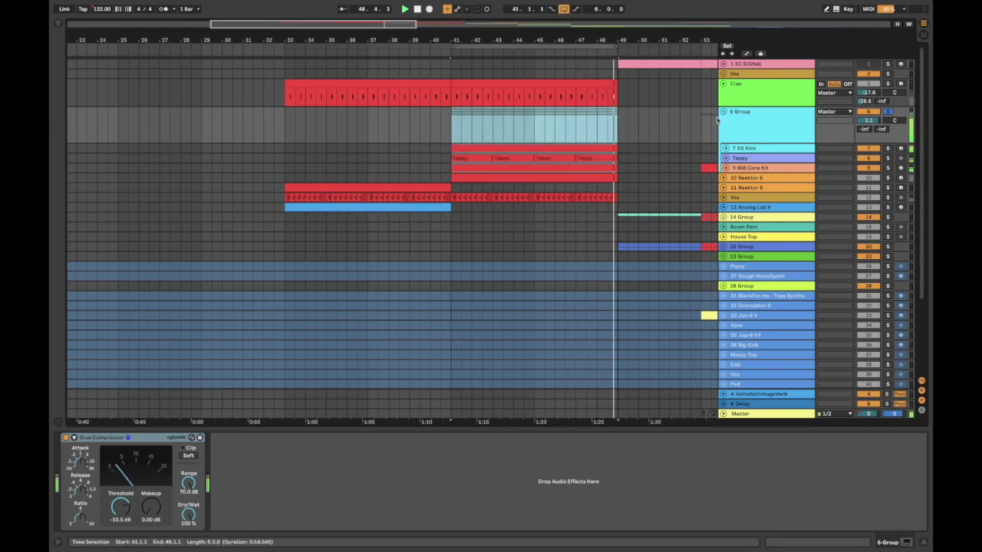
Audition the DS Kick track soloed, add the 10 Reaktor 6 track to the solo, and view that track's instrument
click(761, 148)
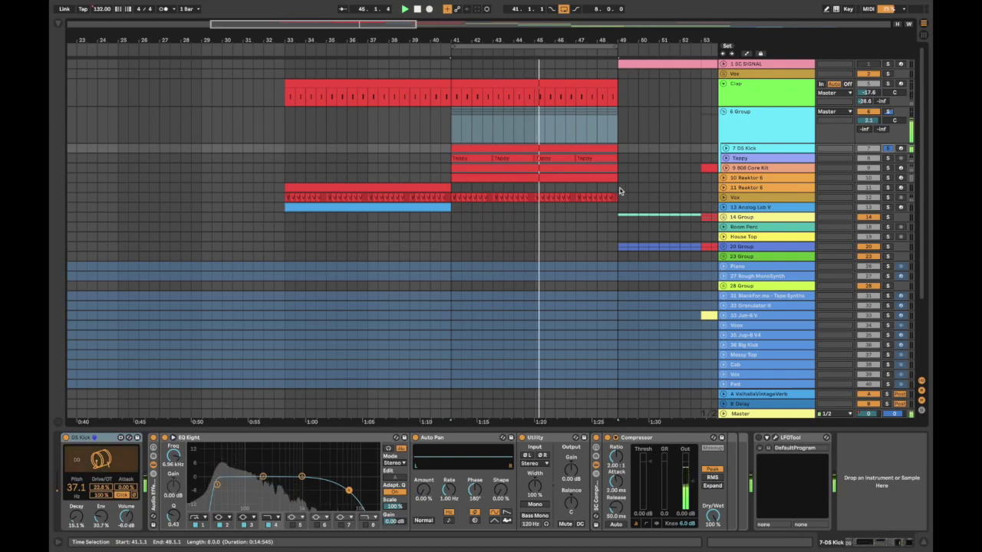
super+click(889, 178)
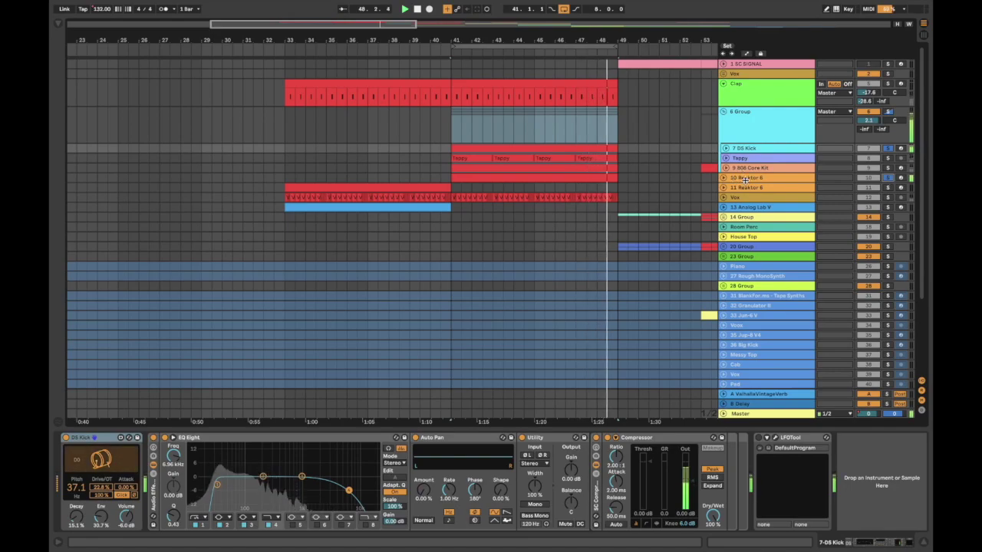
click(760, 178)
key(space)
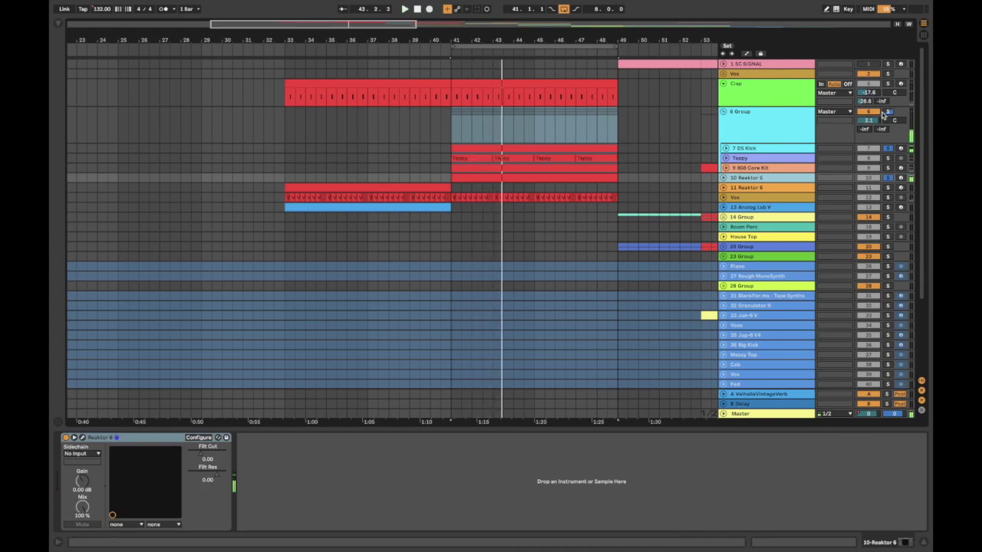
Solo the DS Kick track on its own again and set its kick instrument's decay to 13.1%
click(804, 147)
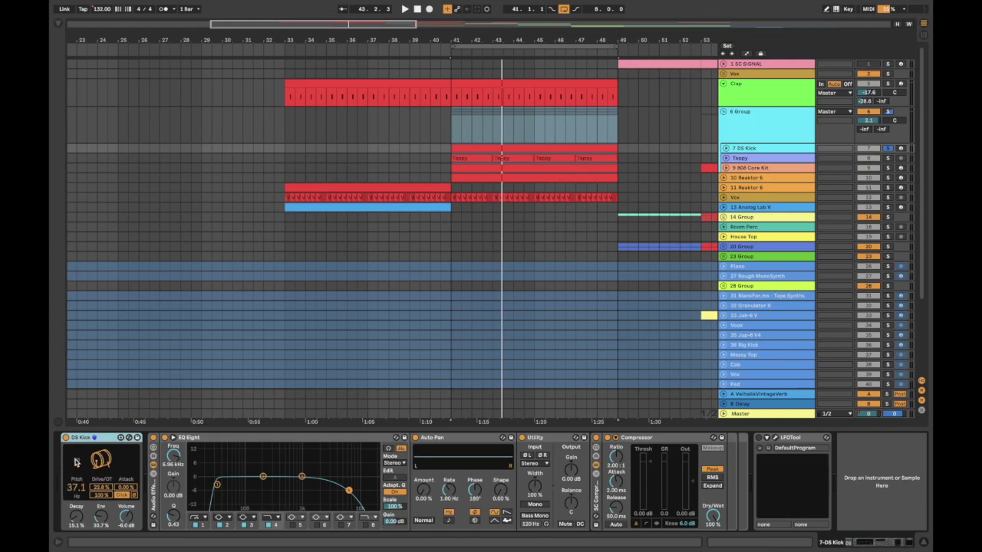
click(75, 462)
click(74, 464)
click(75, 463)
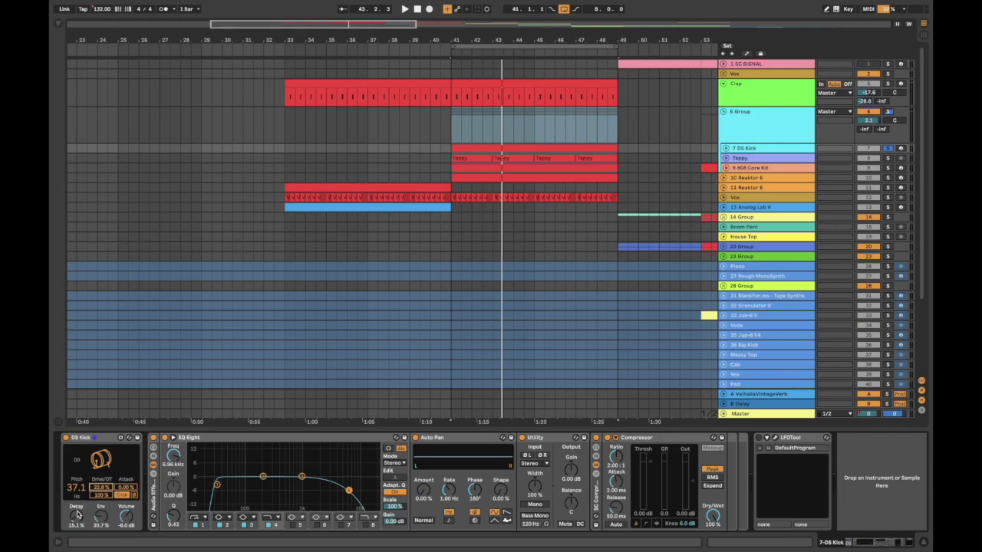
key(space)
mouse_move(77, 515)
mouse_down()
mouse_move(77, 474)
mouse_move(78, 516)
mouse_up()
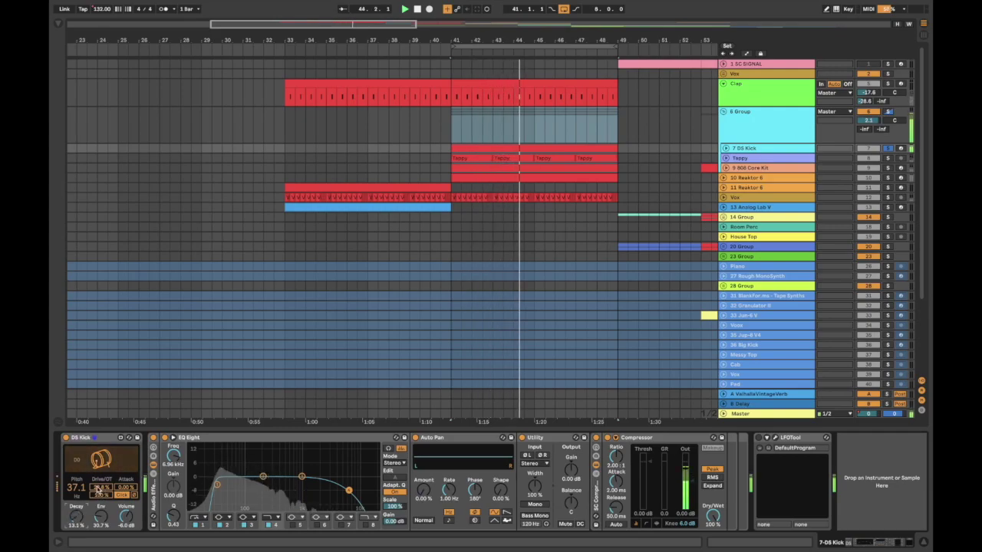
Set the DS Kick instrument's drive to 33.8% and its envelope amount to about 35.7% while it plays
drag(100, 488, 100, 525)
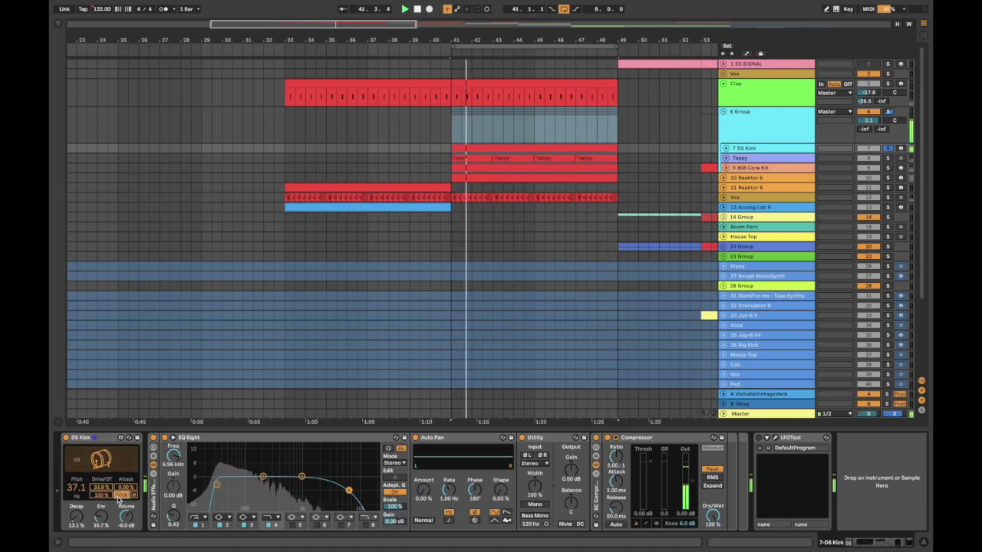
drag(101, 517, 100, 463)
drag(100, 517, 101, 539)
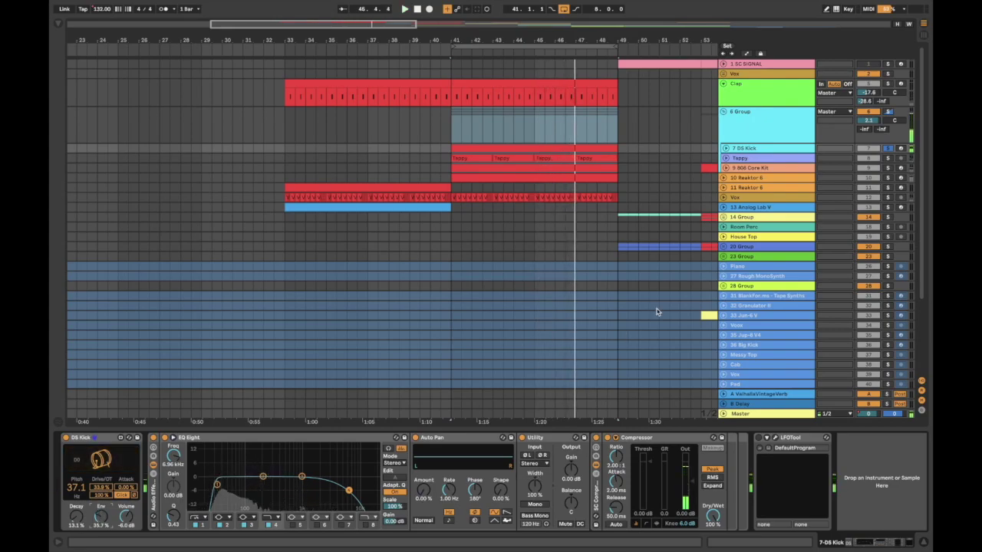
Solo the Tappy track, view its effect chain, and unfold and enlarge the track to show its waveform
click(887, 158)
click(783, 160)
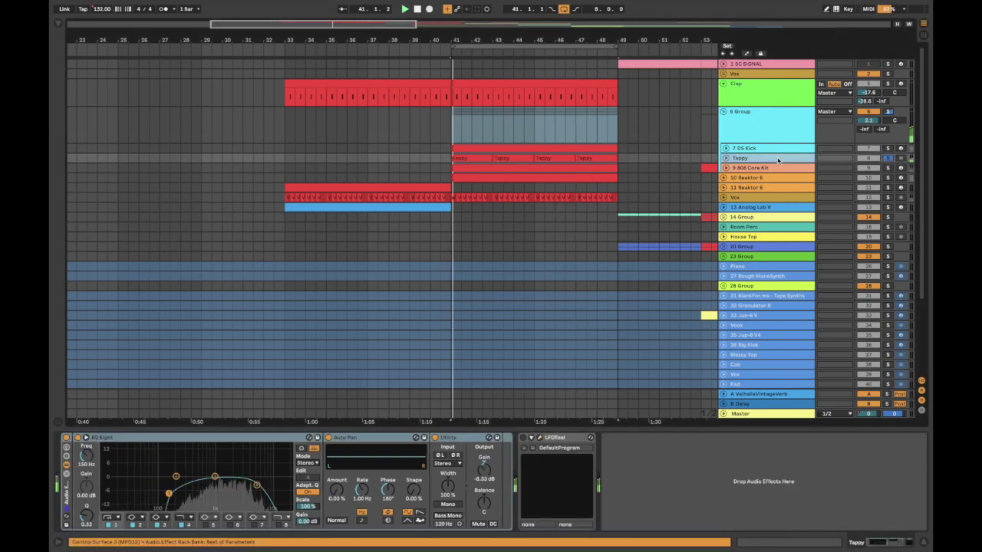
click(725, 158)
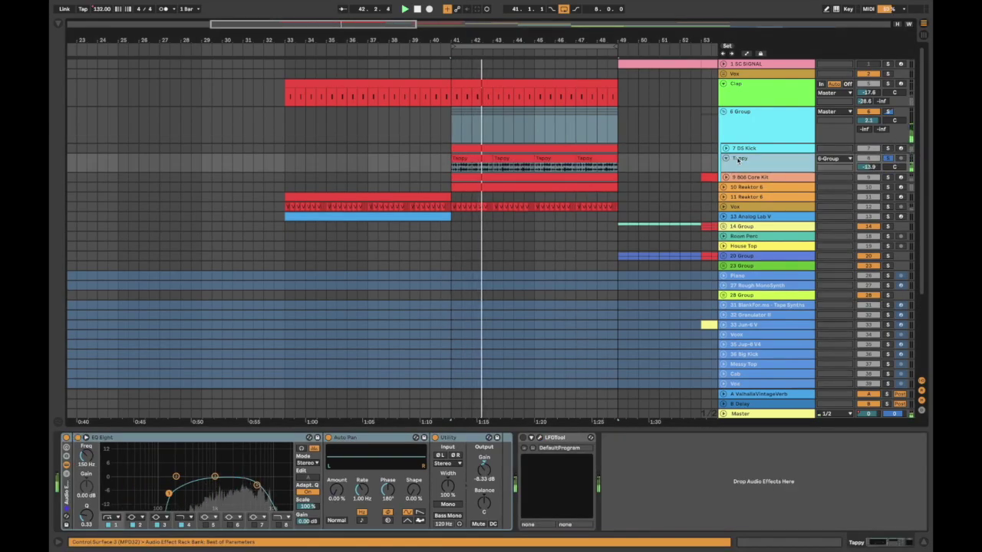
drag(746, 174, 746, 192)
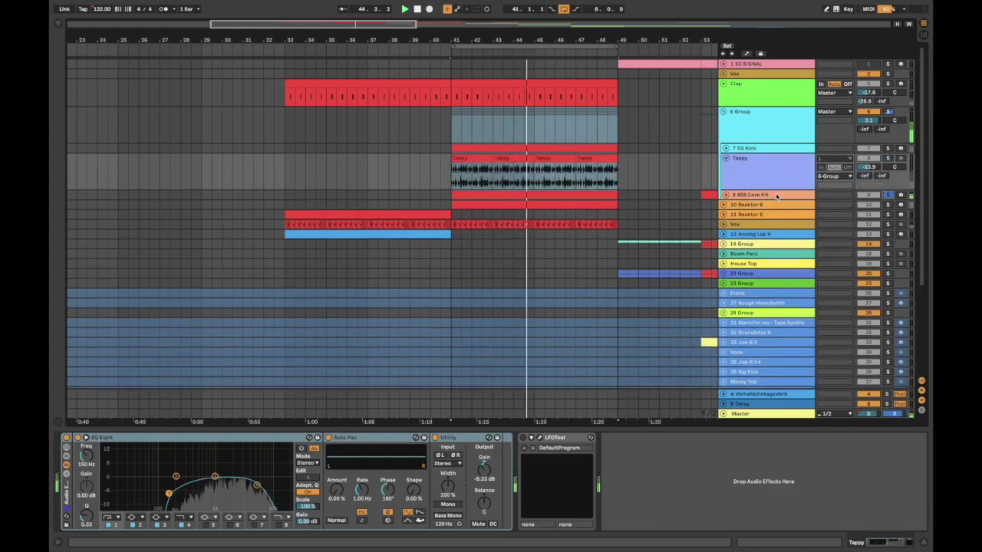
Audition the soloed 808 Core Kit track, unfold it, view its drum rack, and open its MIDI clip at bar 41
click(752, 195)
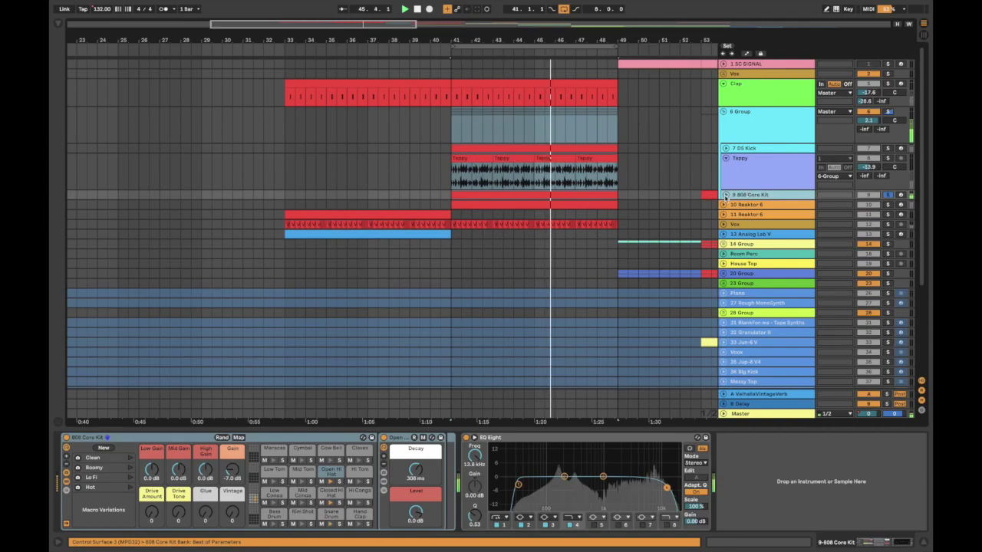
click(725, 195)
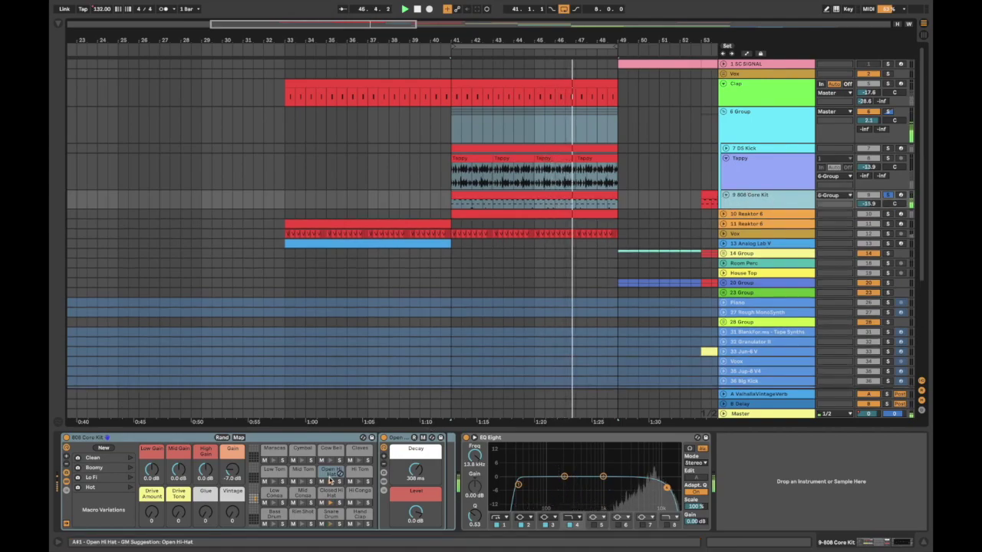
double_click(533, 197)
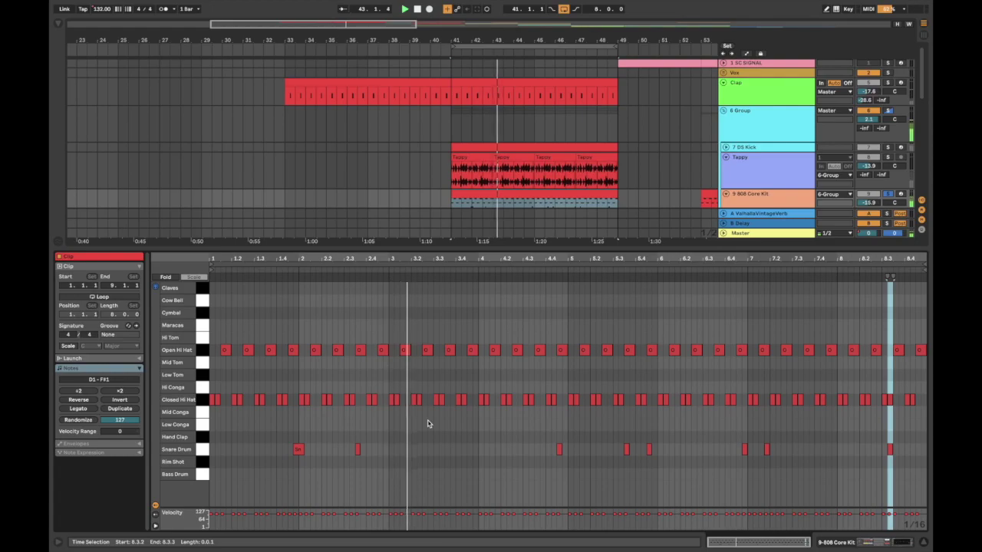
View the 808 Core Kit track's drum rack and EQ Eight
scroll(741, 203, down, 3)
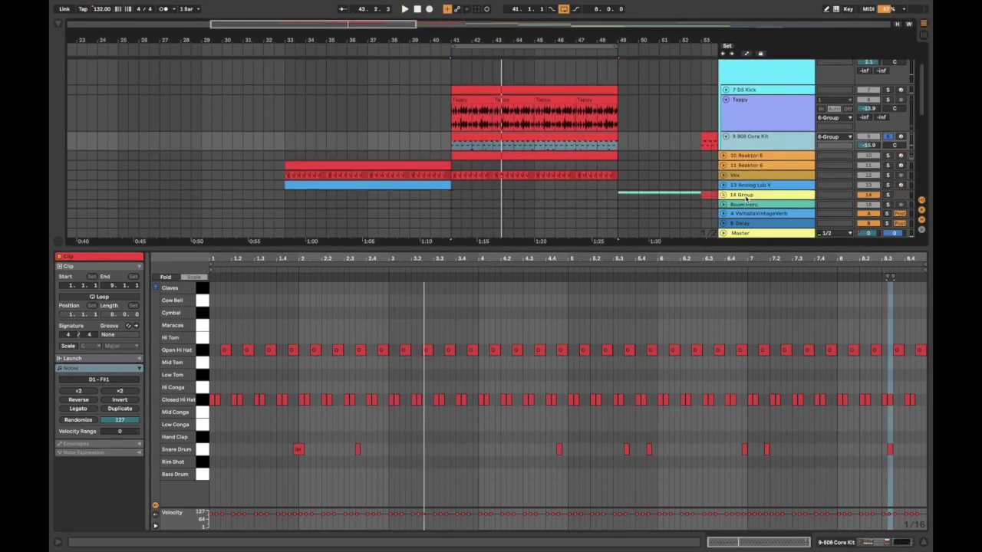
click(766, 141)
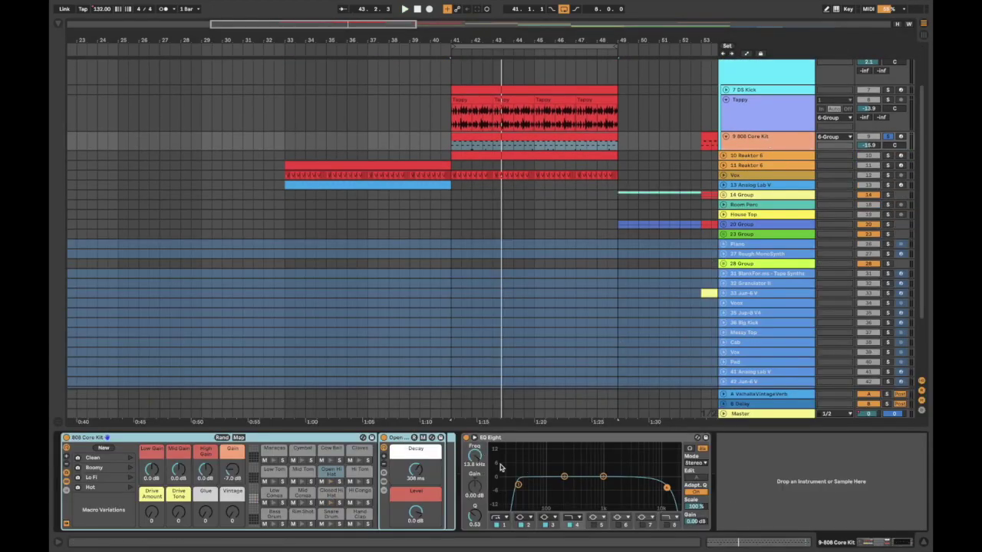
Solo the 10 Reaktor 6 track, unfold it, and play its MIDI clip at bar 41 with the notes shown
click(777, 157)
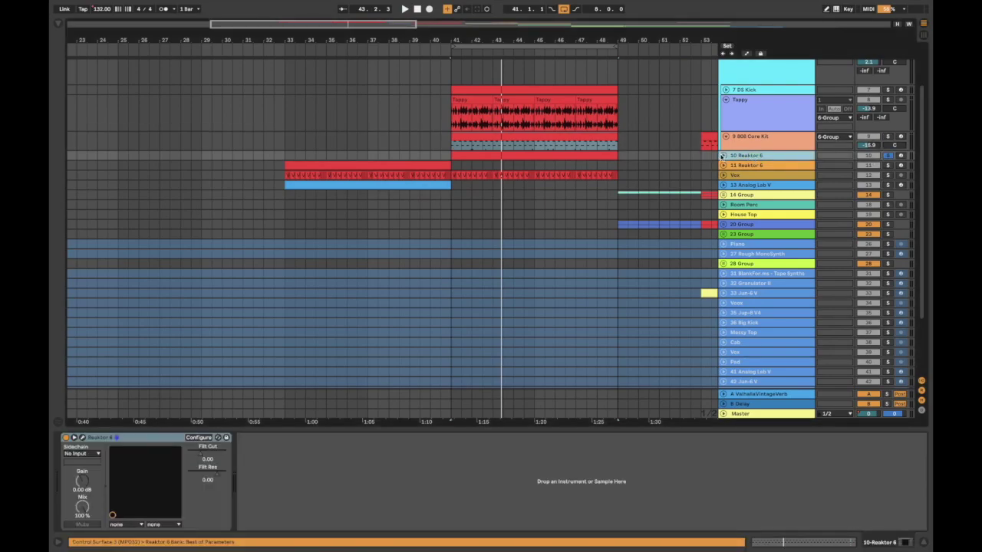
click(722, 156)
double_click(547, 152)
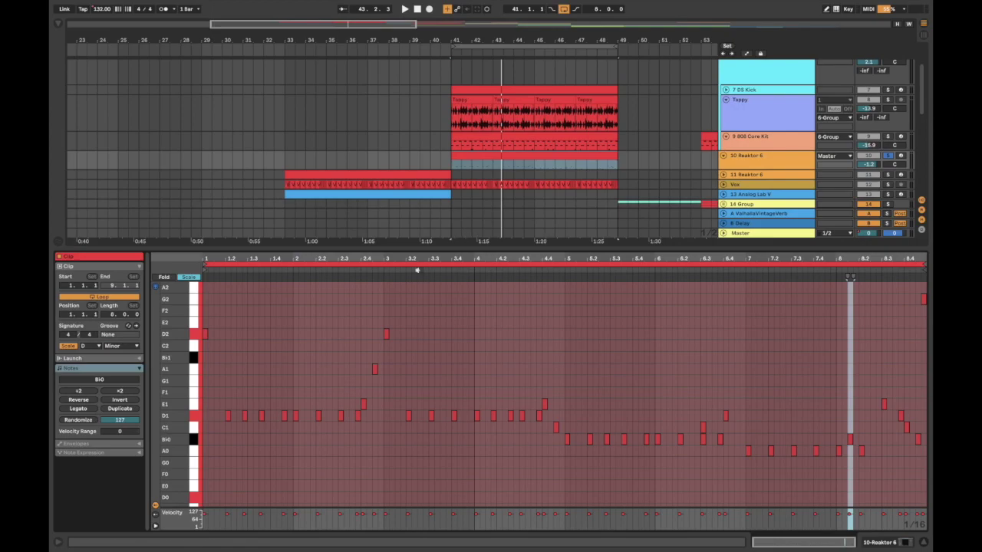
key(space)
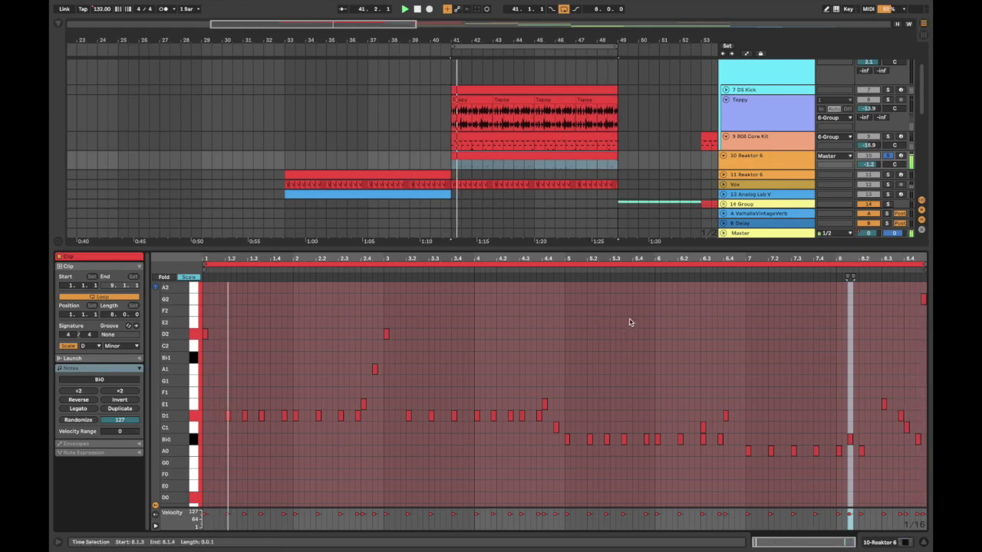
Open the TRK-01 Bass instrument window of the 10 Reaktor 6 track and move it clear of the clips
click(759, 155)
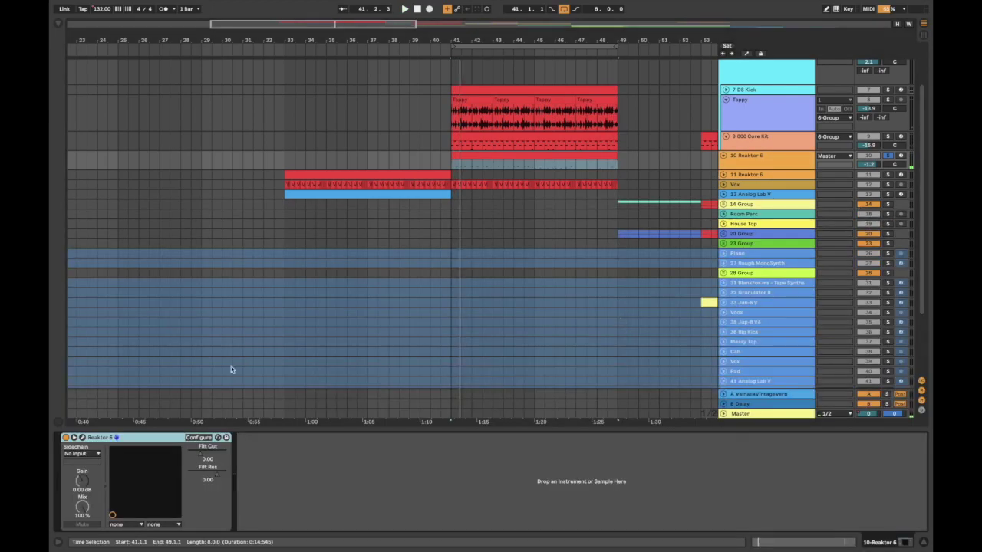
click(86, 437)
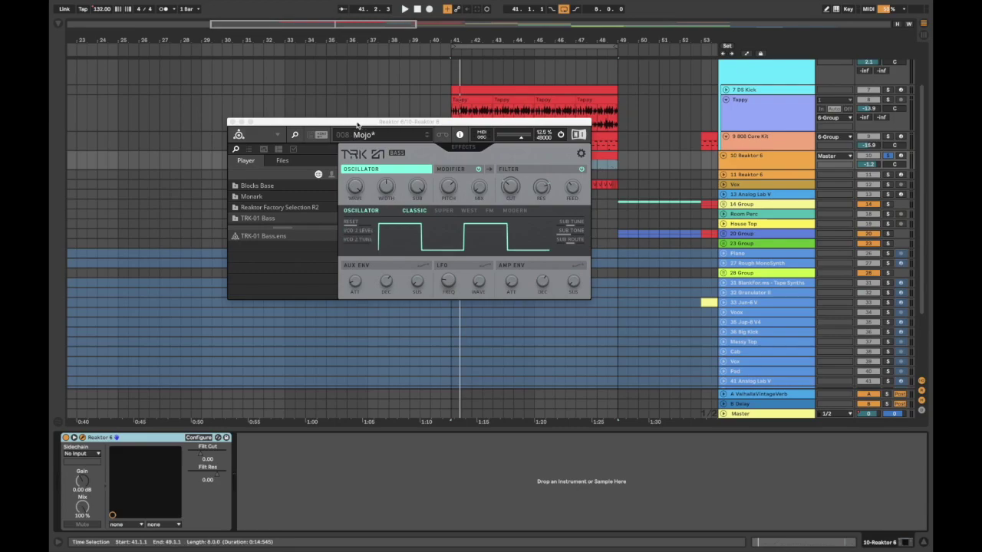
drag(351, 124, 245, 257)
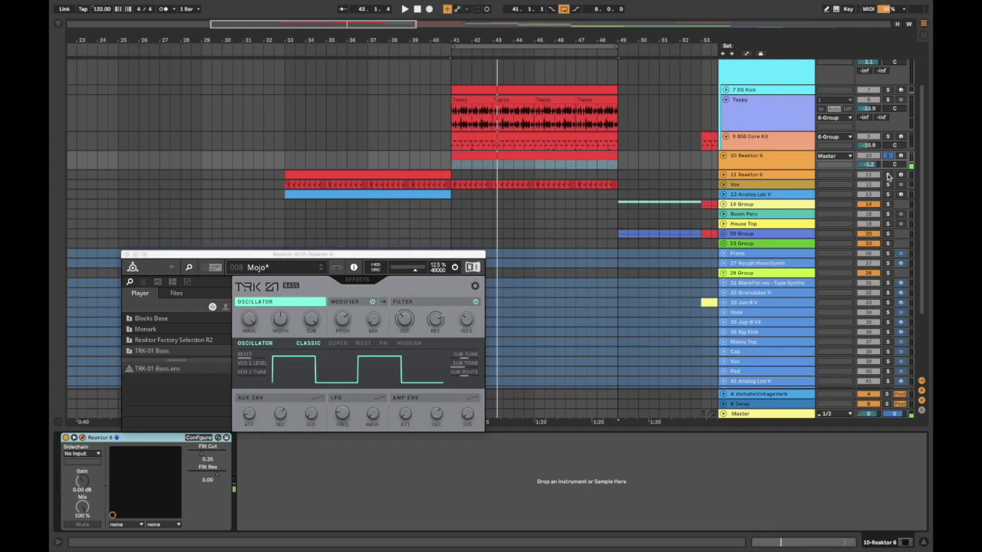
Loop the 11 Reaktor 6 clip from bar 33 to 41, then solo and unfold that track
click(388, 172)
key(super+l)
click(777, 175)
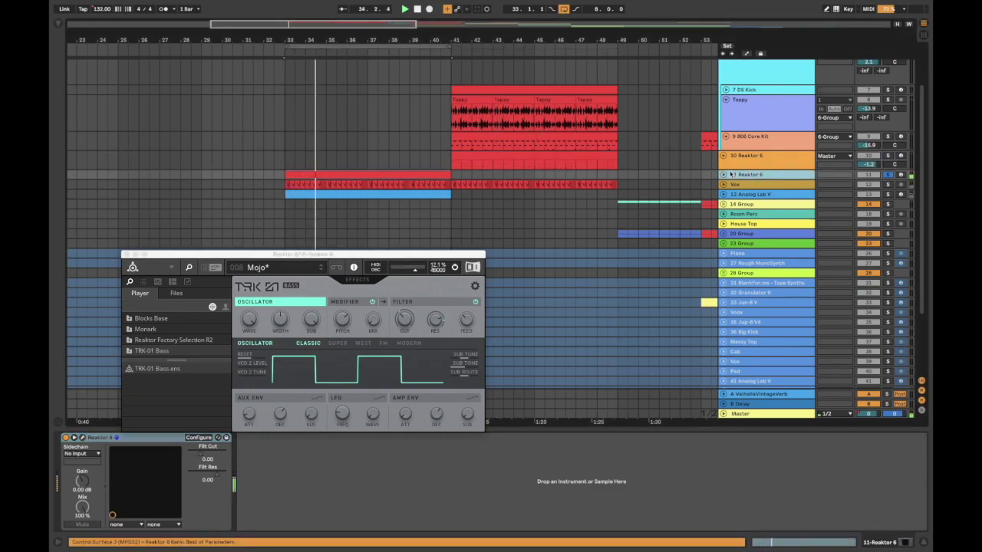
click(724, 175)
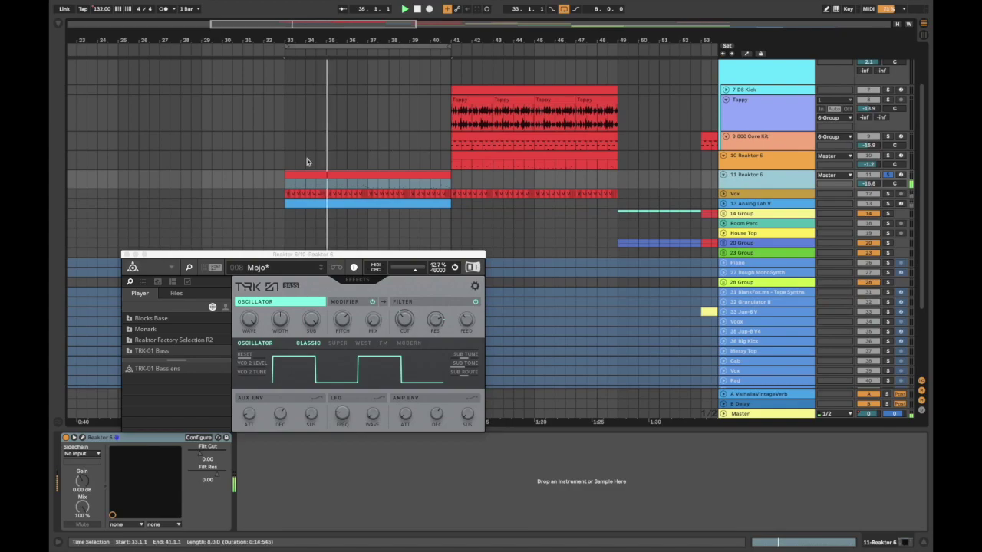
Unfold and solo the Vox track, show its effect chain, and close the Reaktor instrument window
click(723, 195)
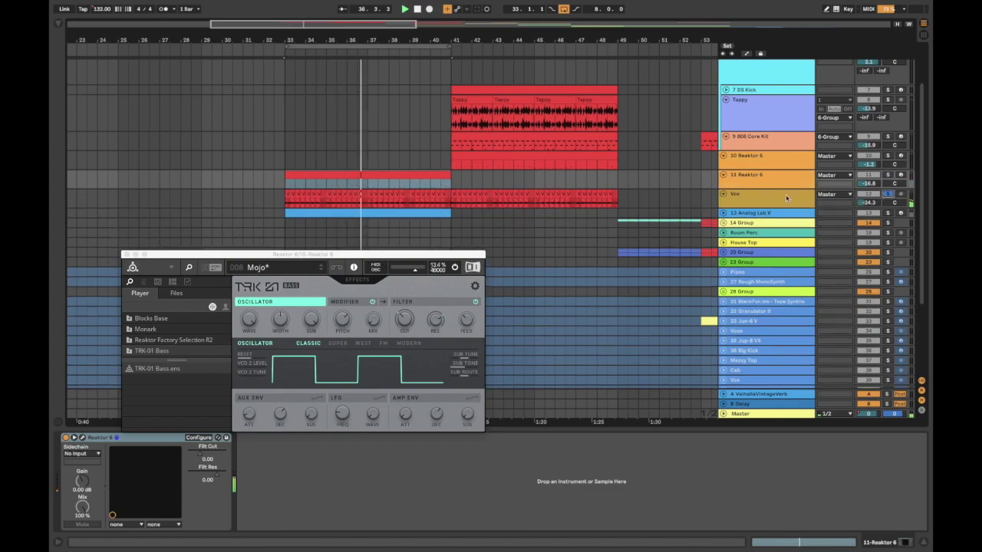
click(220, 195)
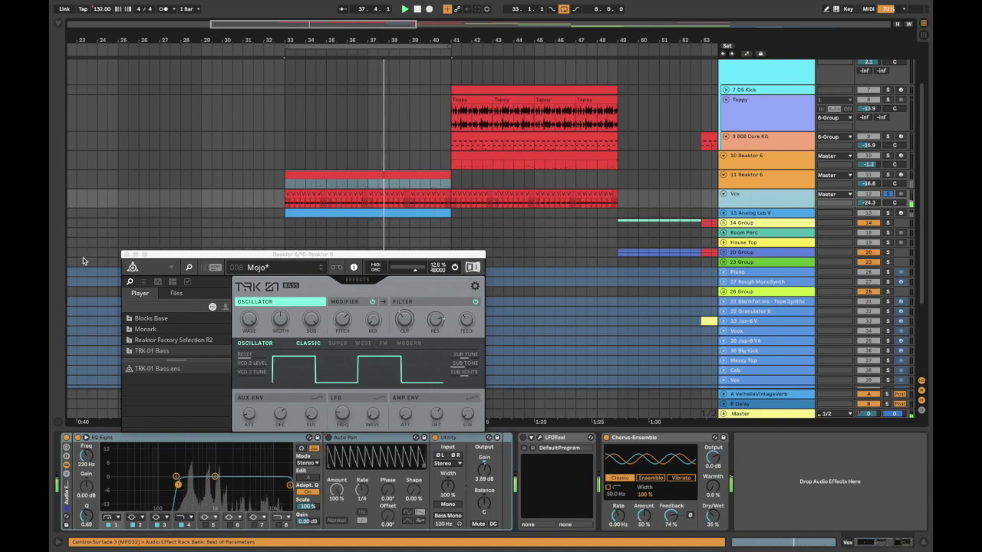
click(123, 255)
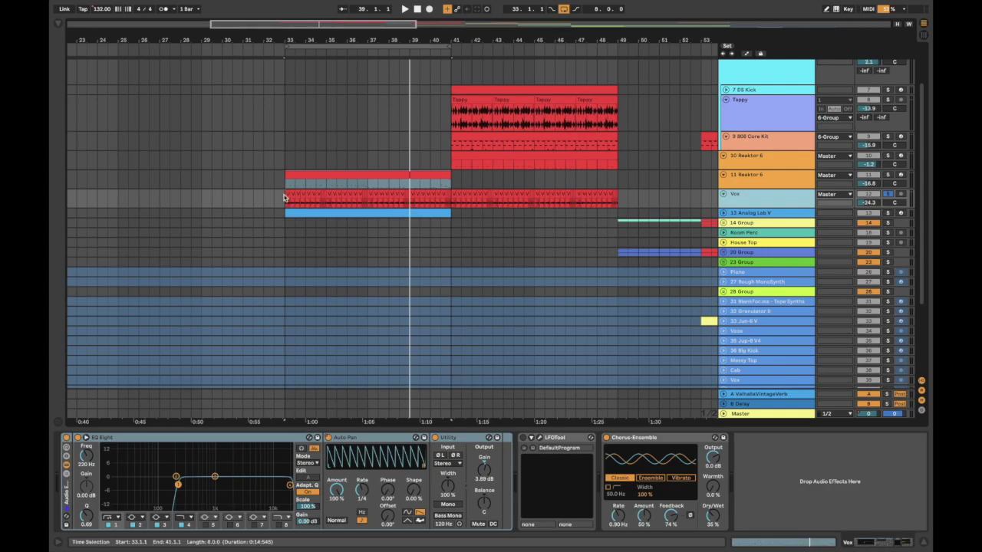
Set the start position to bar 33 on the Vox track and enlarge it to examine the chopped vocal clips
click(284, 197)
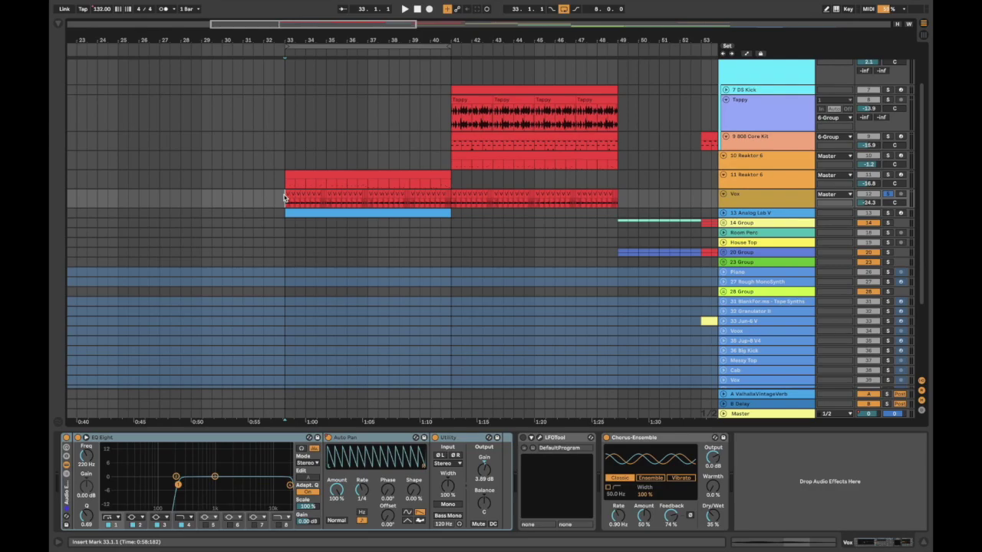
scroll(285, 198, up, 10)
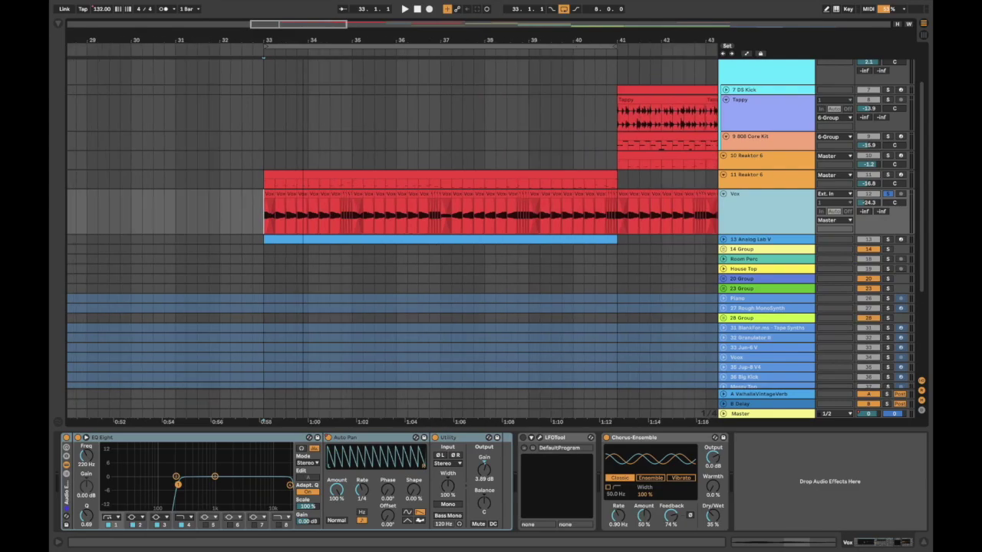
scroll(392, 216, down, 2)
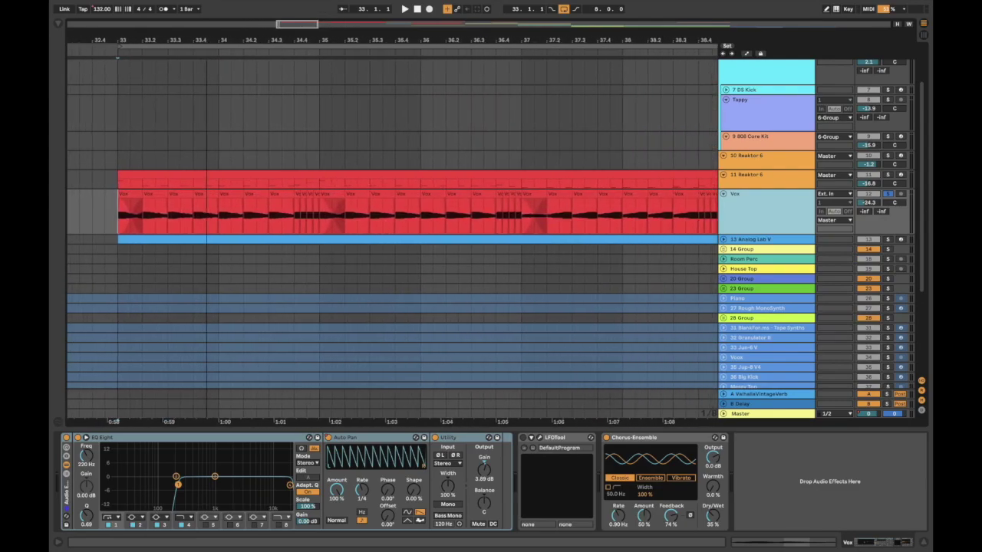
scroll(392, 215, right, 1)
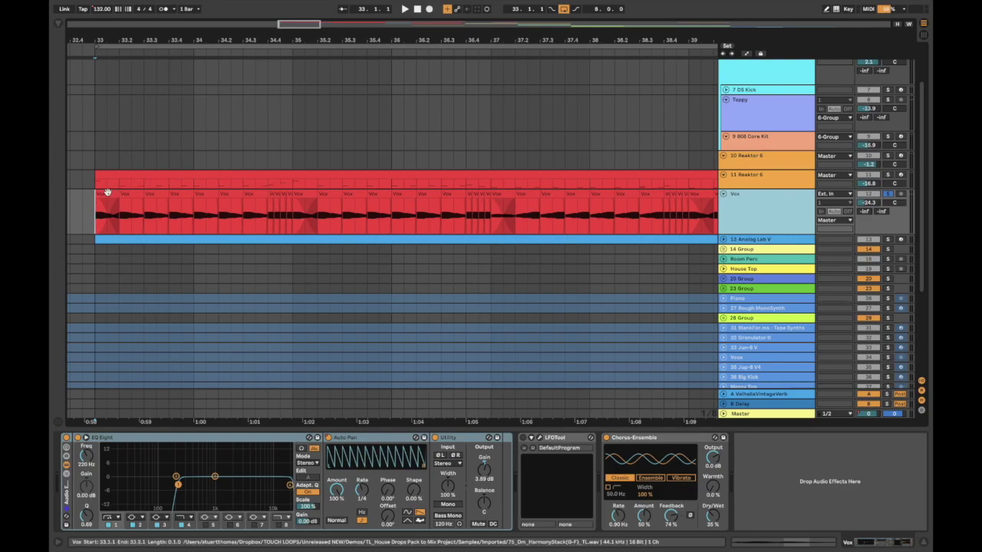
Play the soloed Vox track, inspect its Auto Pan, and set the Chorus-Ensemble's Dry/Wet to 33%
key(space)
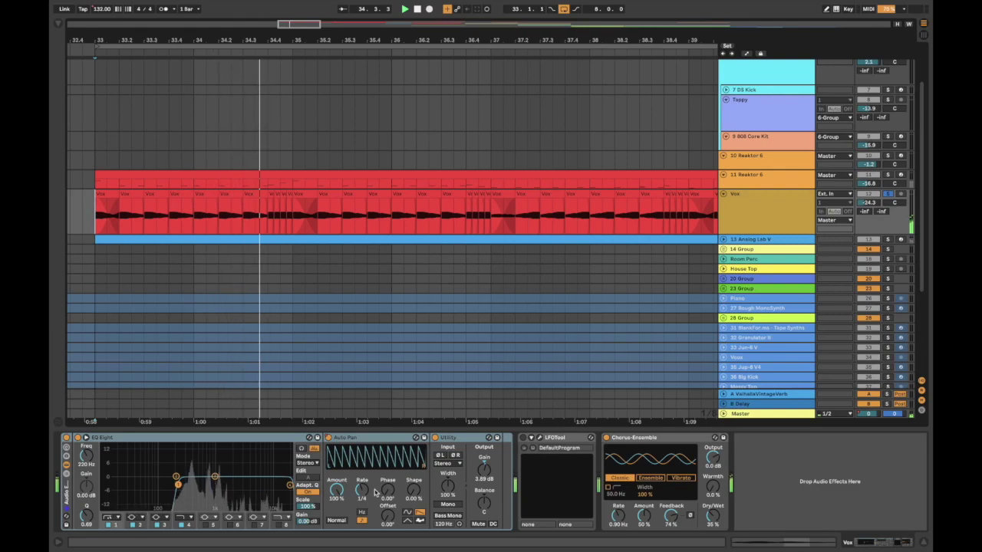
click(391, 438)
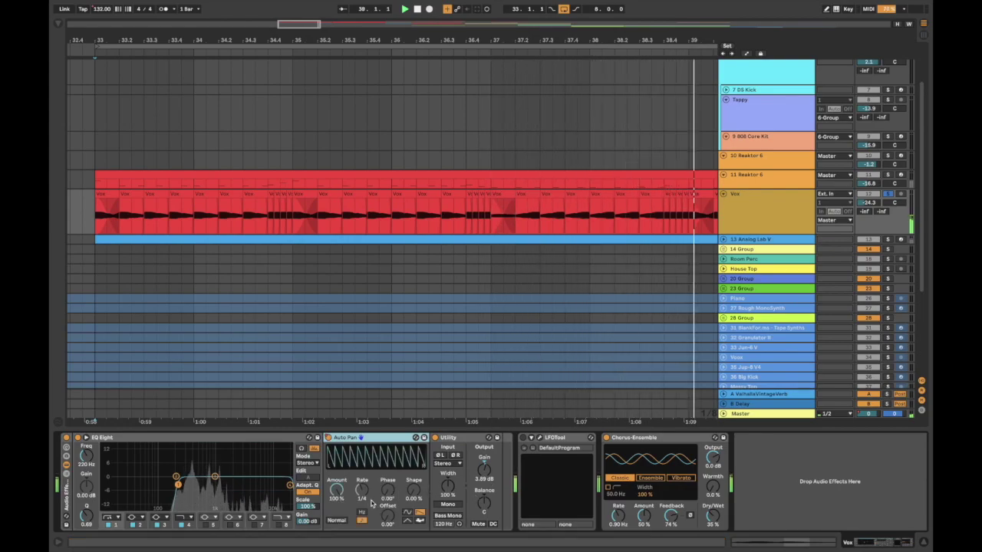
click(663, 444)
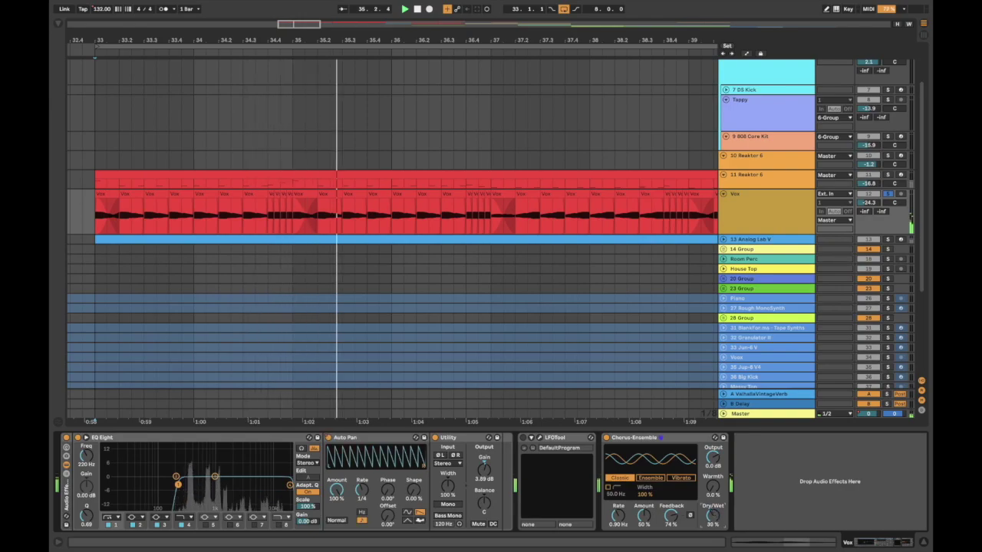
key(space)
Solo and play the 13 Analog Lab V clip at bar 33, view its Behind Memories preset's Prophet-5 panel, and close the instrument
key(w)
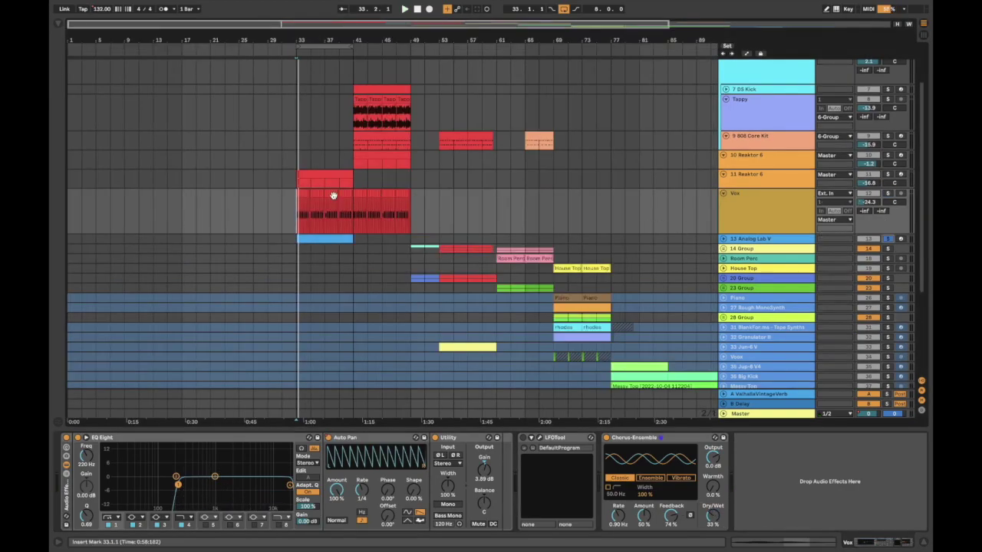
click(309, 239)
key(space)
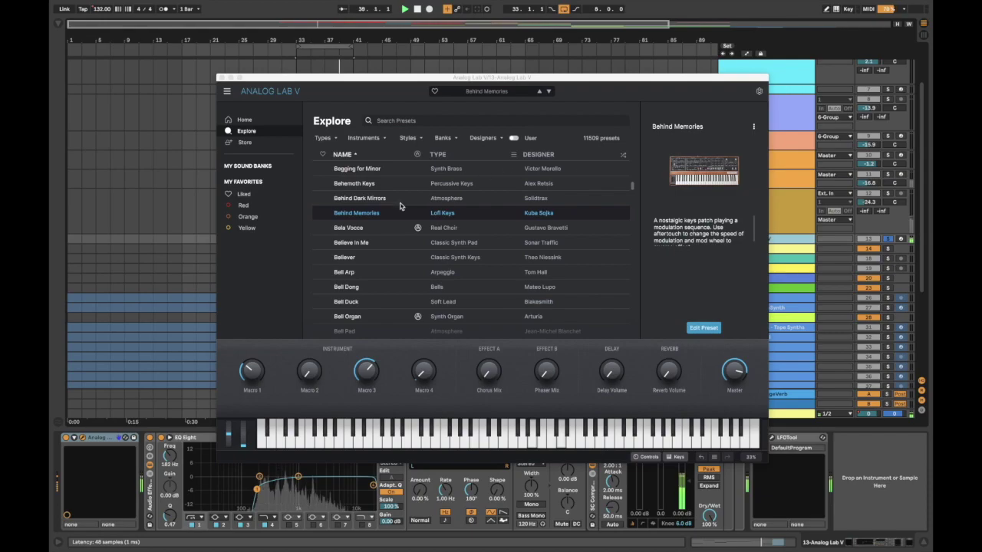
mouse_move(672, 179)
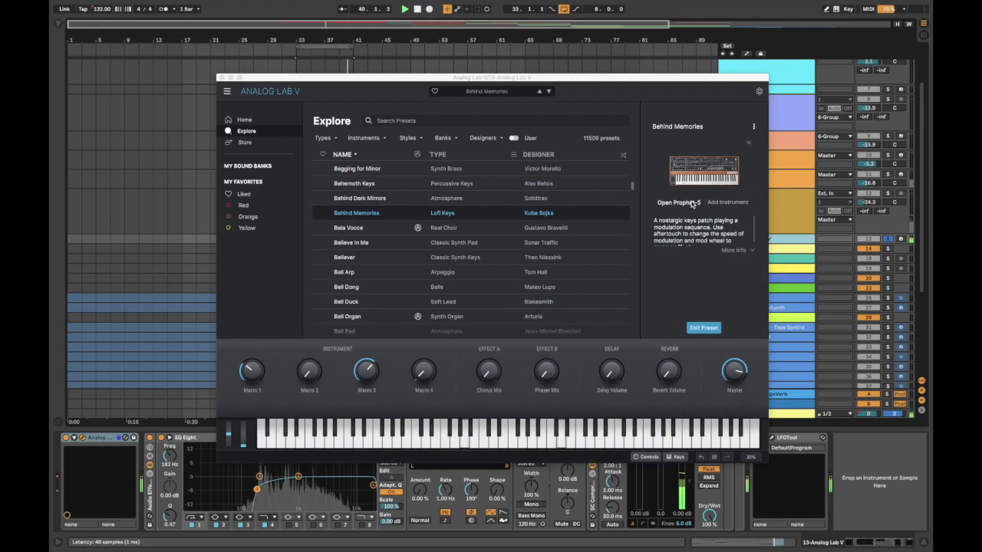
click(678, 202)
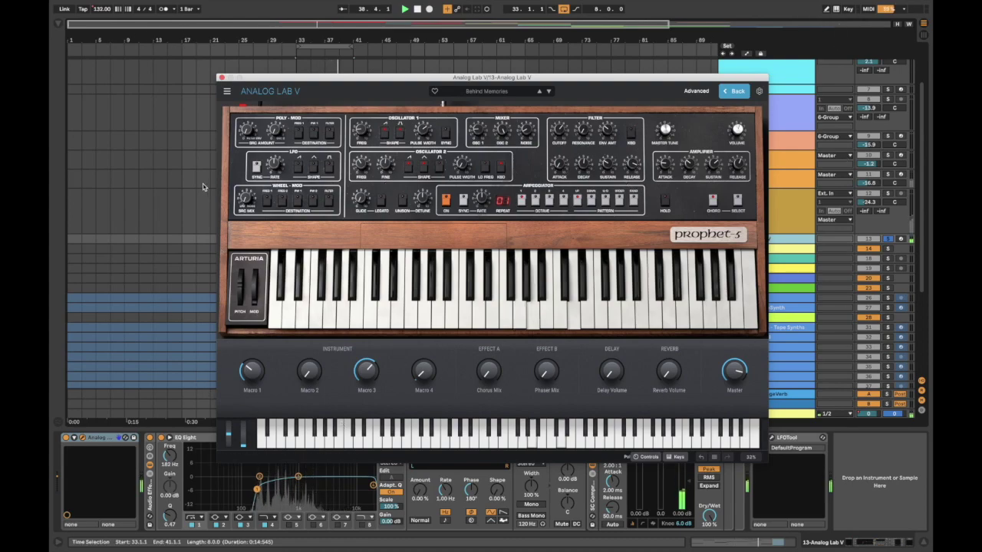
click(220, 78)
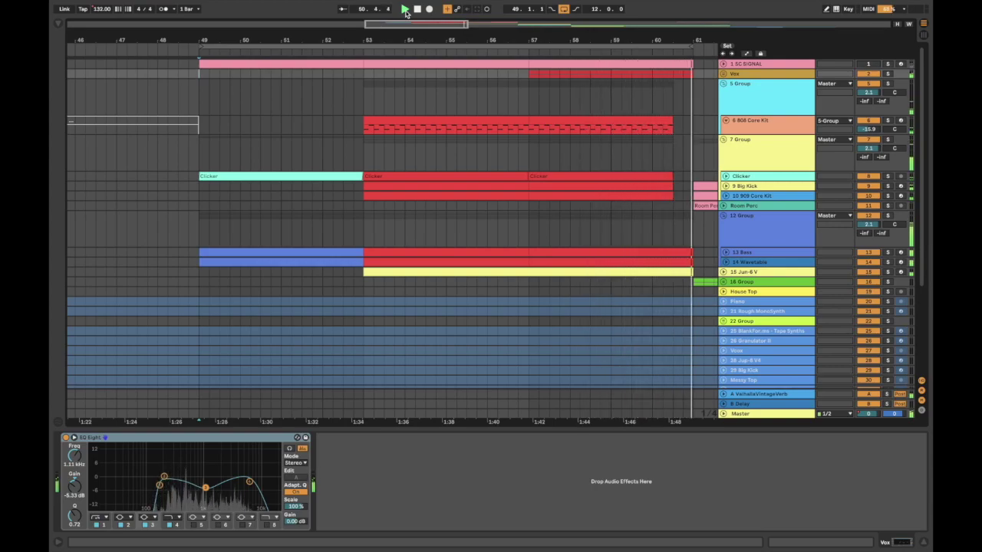
Stop the full-section playback, unfold the Vox group, and solo and unfold its Veronica & Humphrey (D min) track to show the bar 57 clip
key(space)
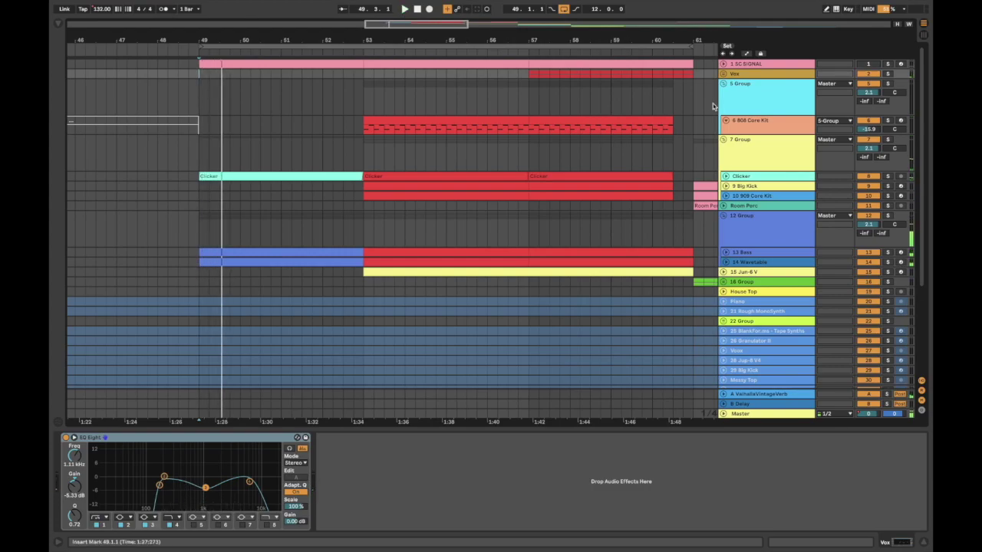
click(736, 104)
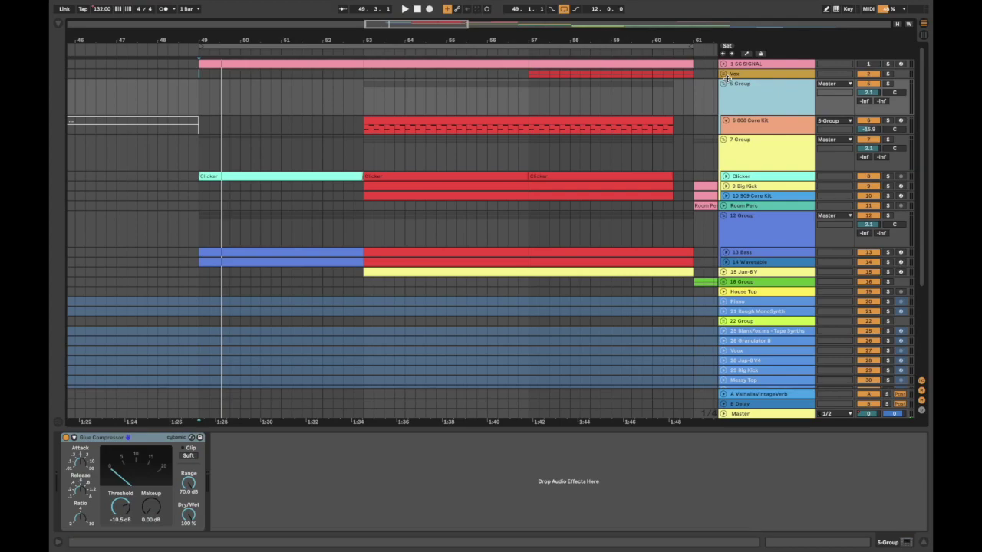
click(723, 74)
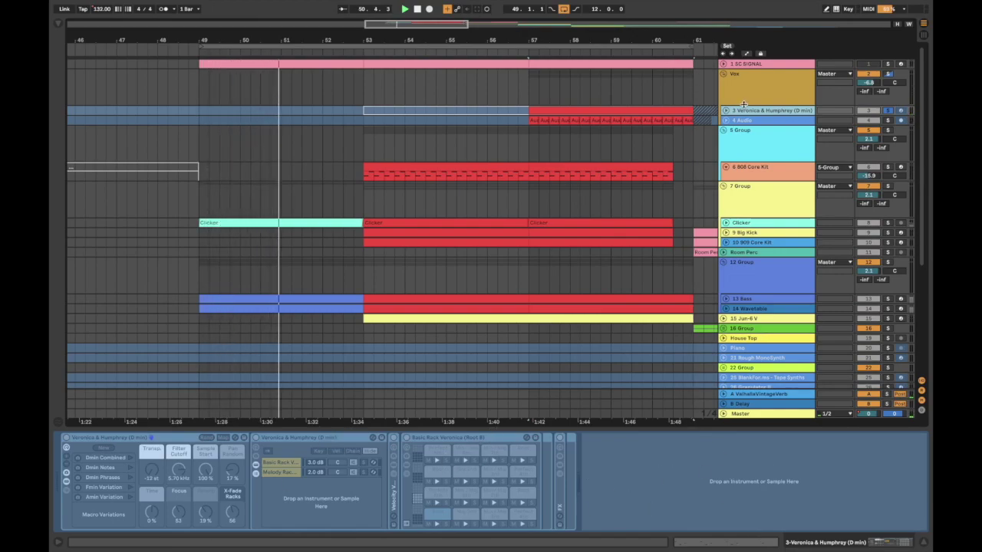
click(726, 111)
click(605, 110)
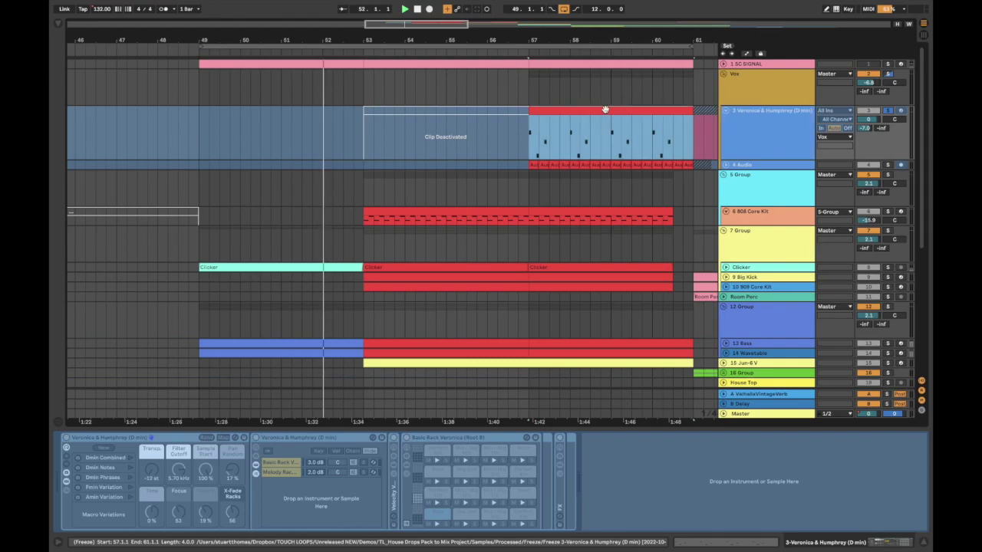
Unfold the 4 Audio track in the Vox group, unfreeze it, and play it soloed with its effect chain shown
click(723, 164)
click(537, 164)
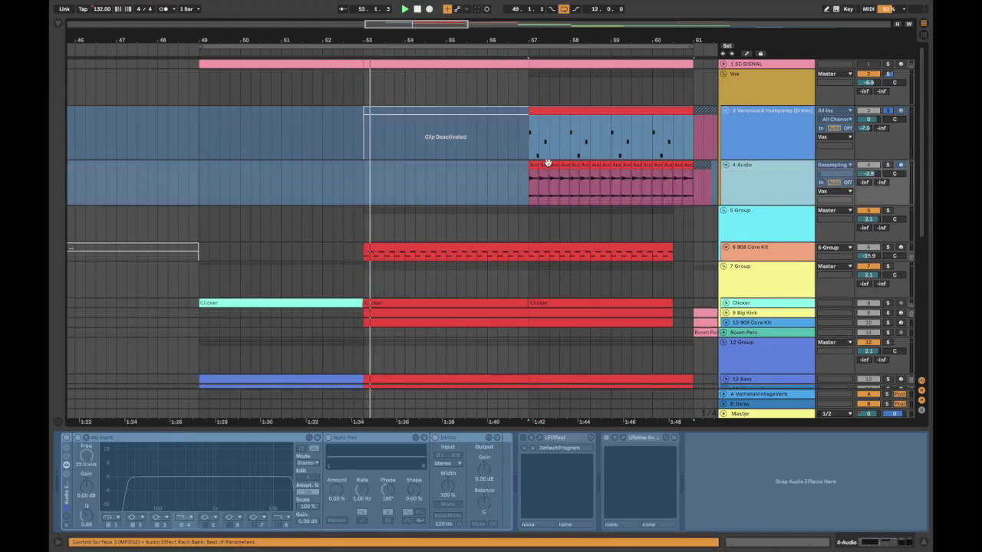
right_click(766, 172)
click(793, 232)
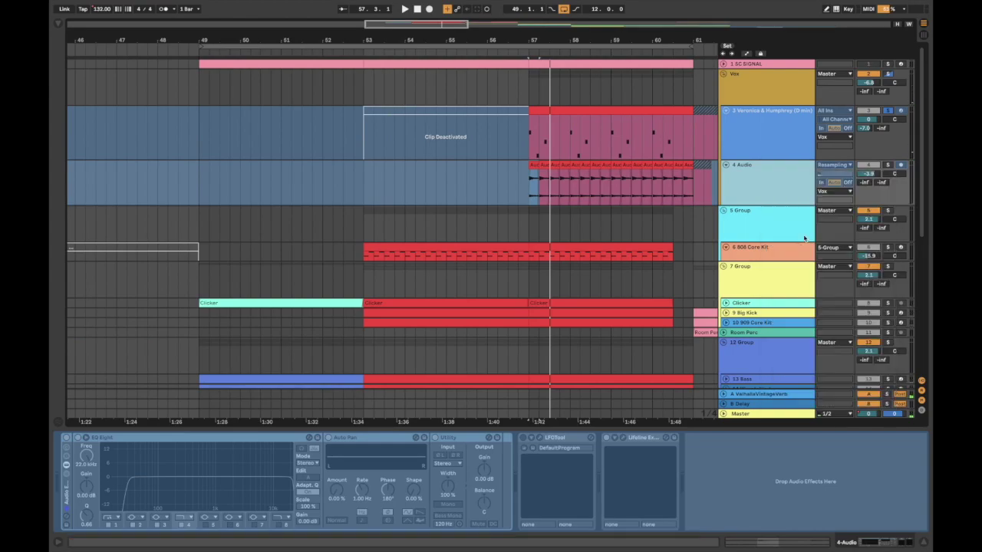
click(767, 194)
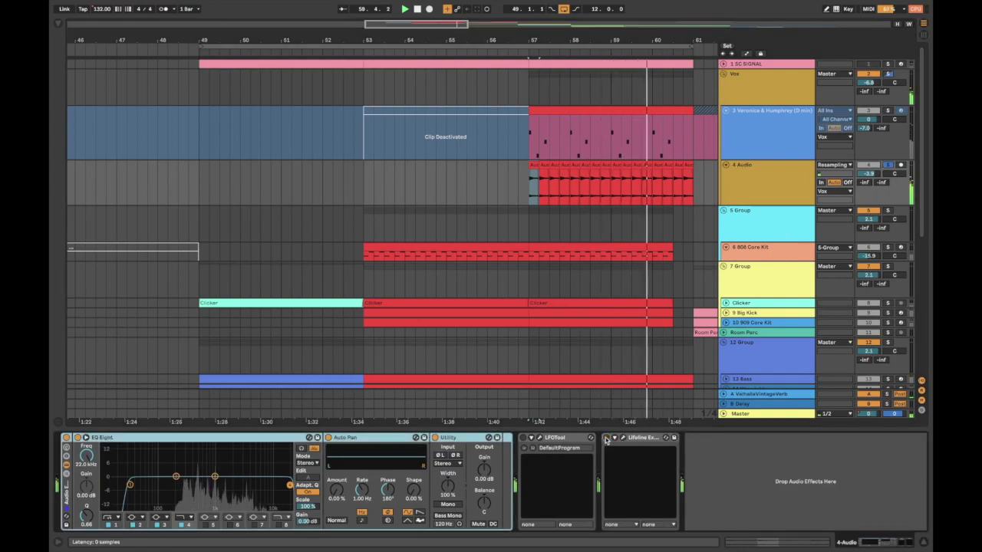
Loop the 4 Audio track from bar 57 to 61 and open its Lifeline Expanse effect, moving the window to reveal the clips
drag(531, 184, 685, 184)
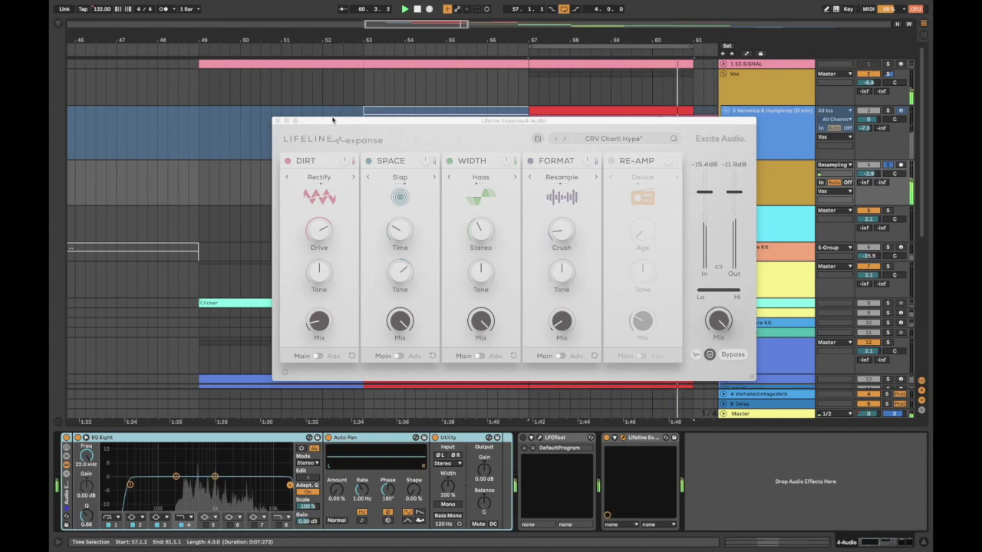
drag(363, 121, 259, 121)
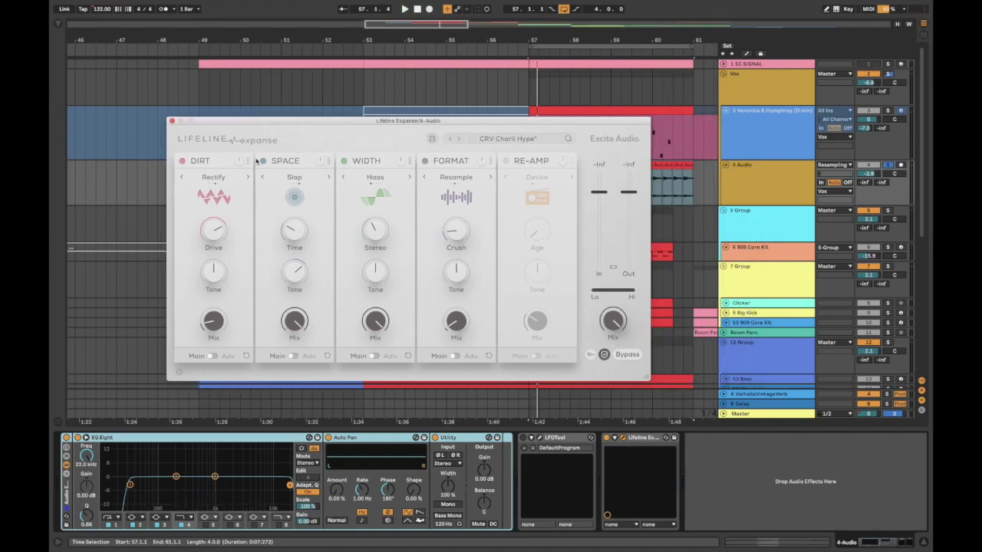
drag(309, 123, 350, 178)
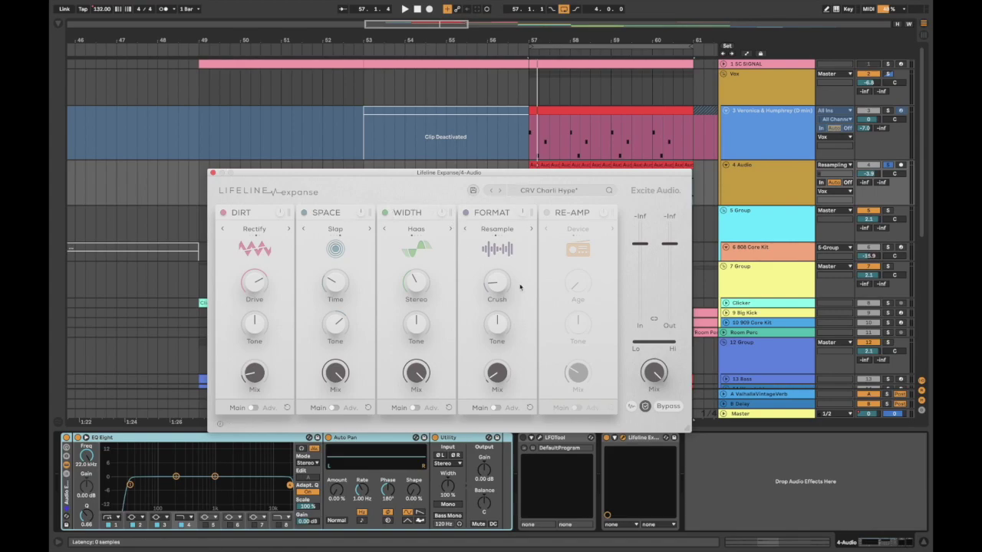
Close the Lifeline Expanse window and select the 6 808 Core Kit track to show its drum rack and EQ Eight
click(213, 172)
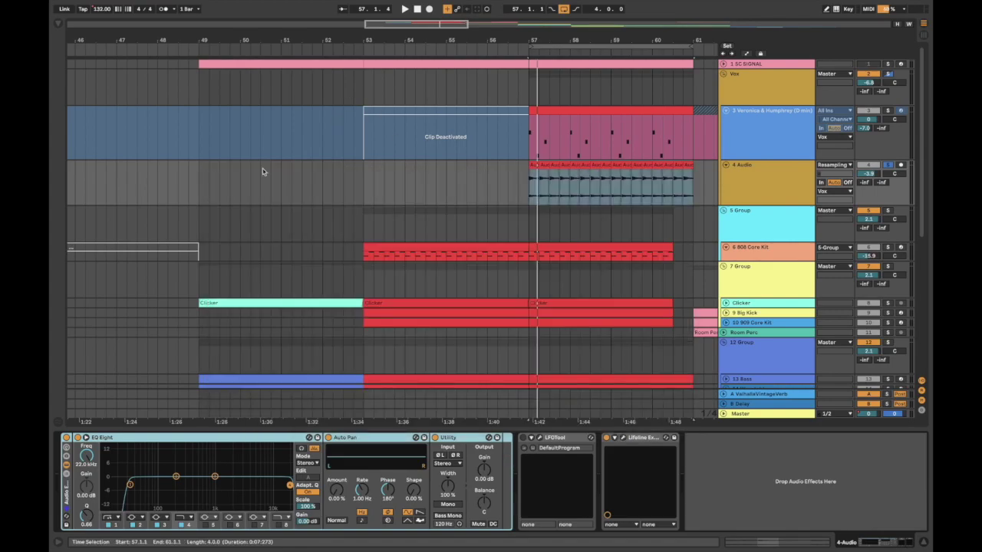
scroll(769, 168, down, 3)
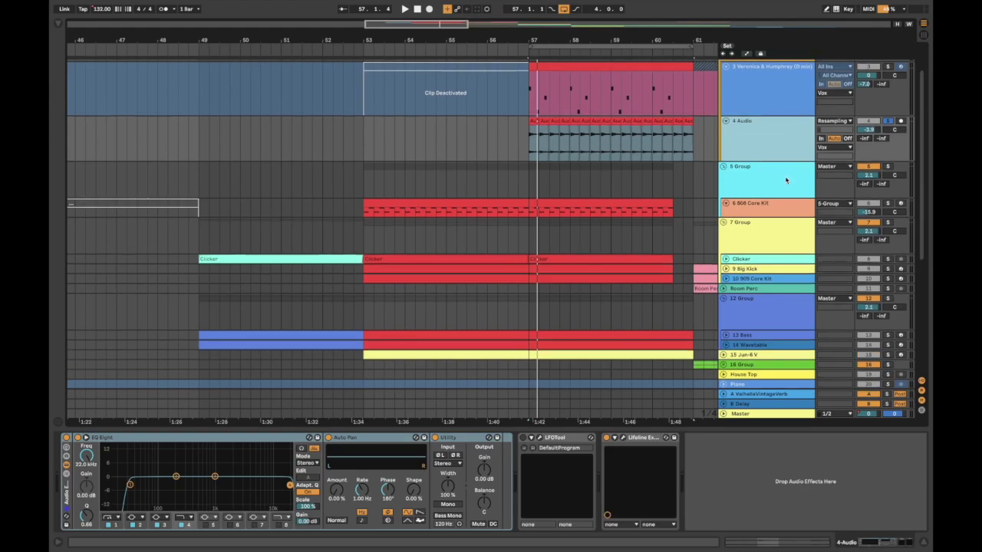
click(739, 192)
click(752, 208)
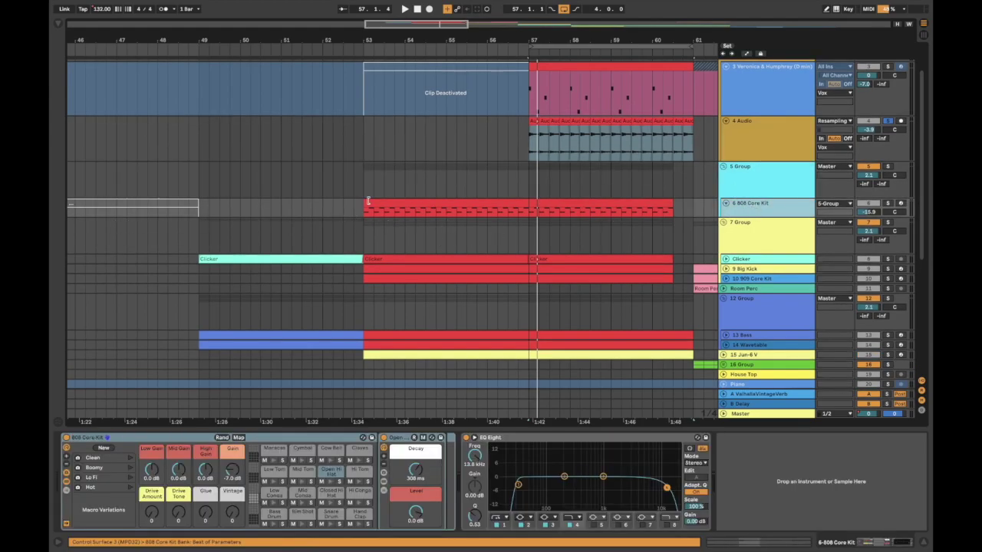
scroll(469, 202, down, 2)
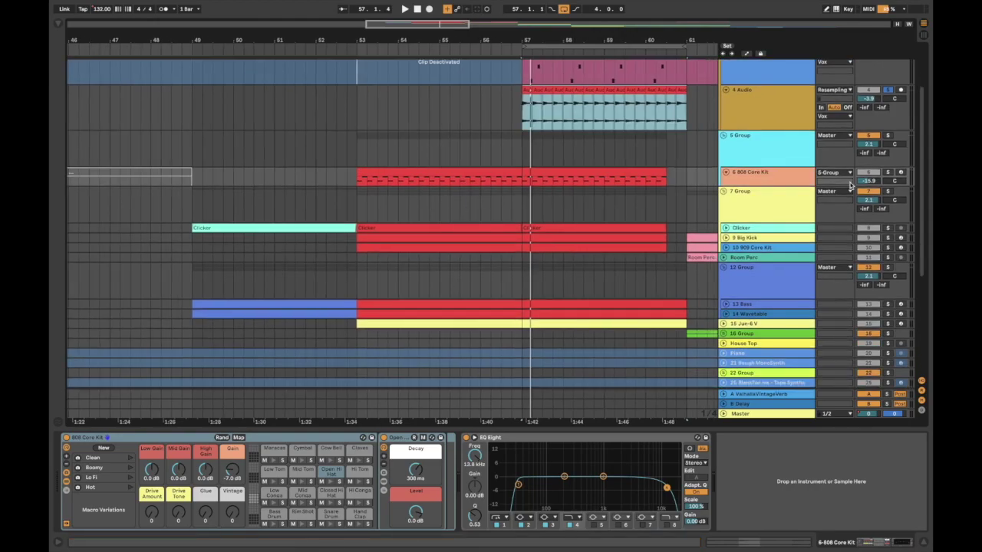
Solo 7 Group and play it from bar 57, unfolding and soloing its Clicker track and selecting the bar 57 clip
click(890, 193)
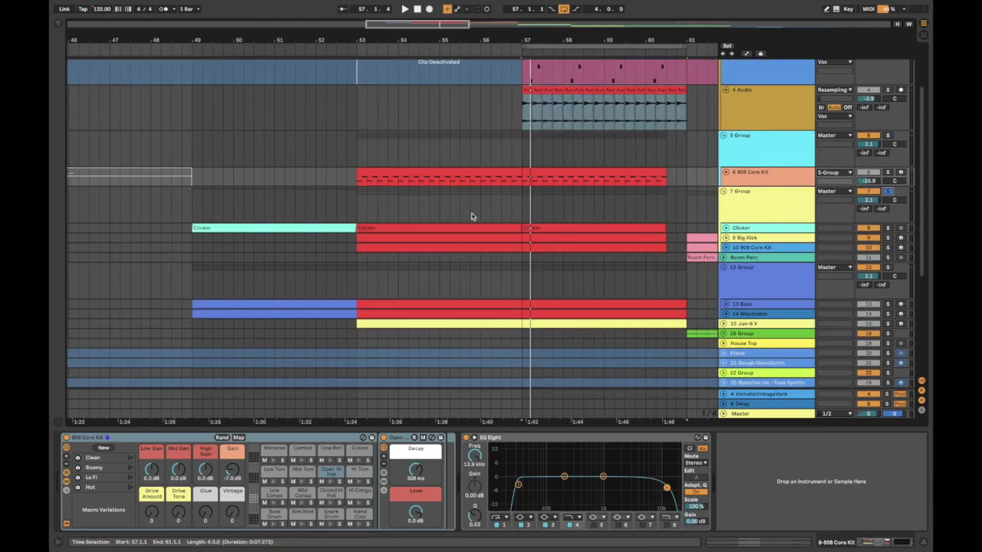
click(522, 207)
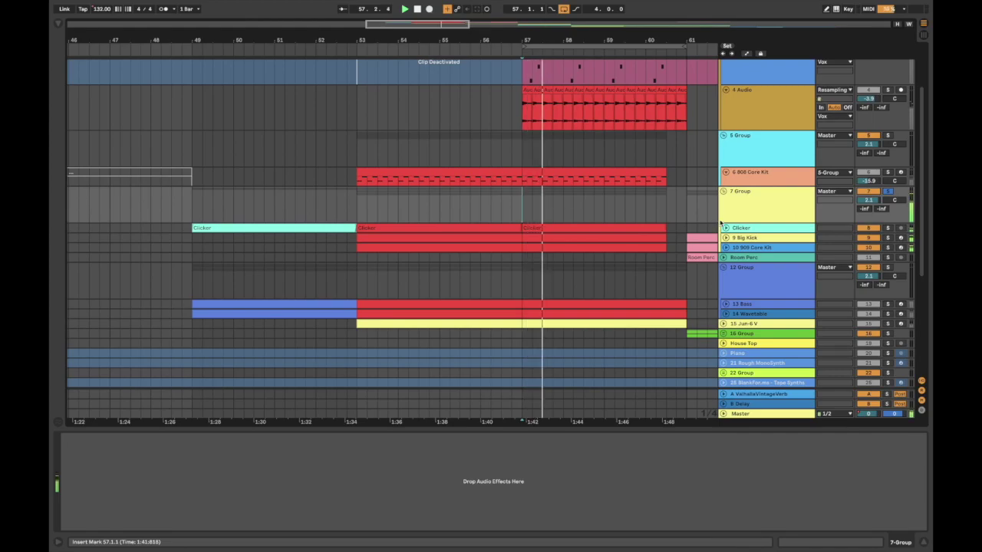
click(725, 228)
click(747, 228)
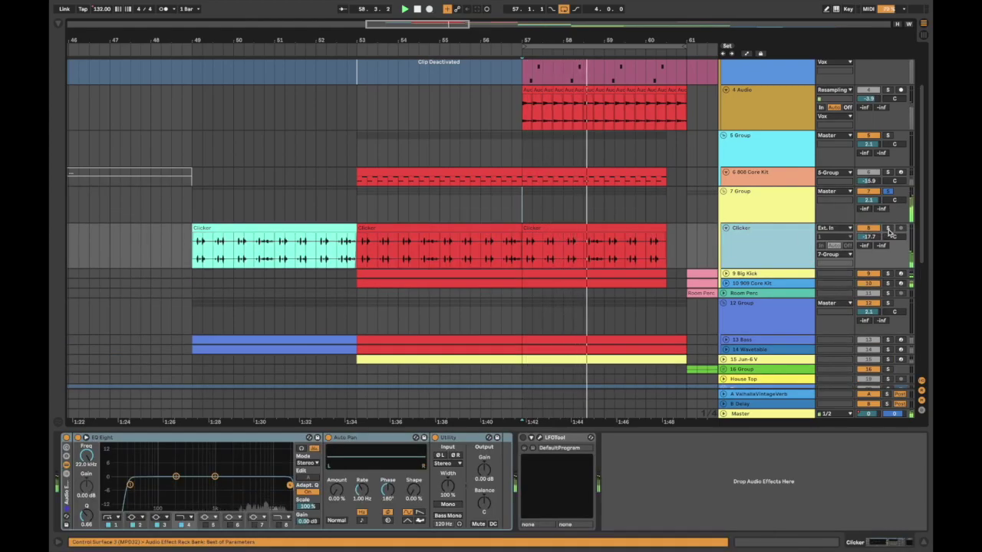
click(566, 226)
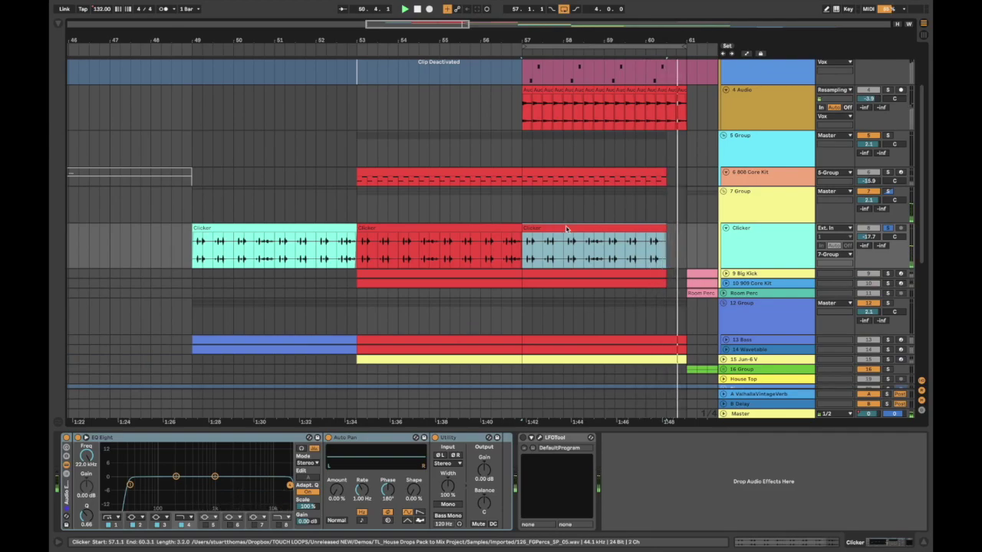
Solo the 9 Big Kick track, open its Big Kick instrument, and move the window away from the bar 53 to 61 clips
scroll(565, 227, down, 2)
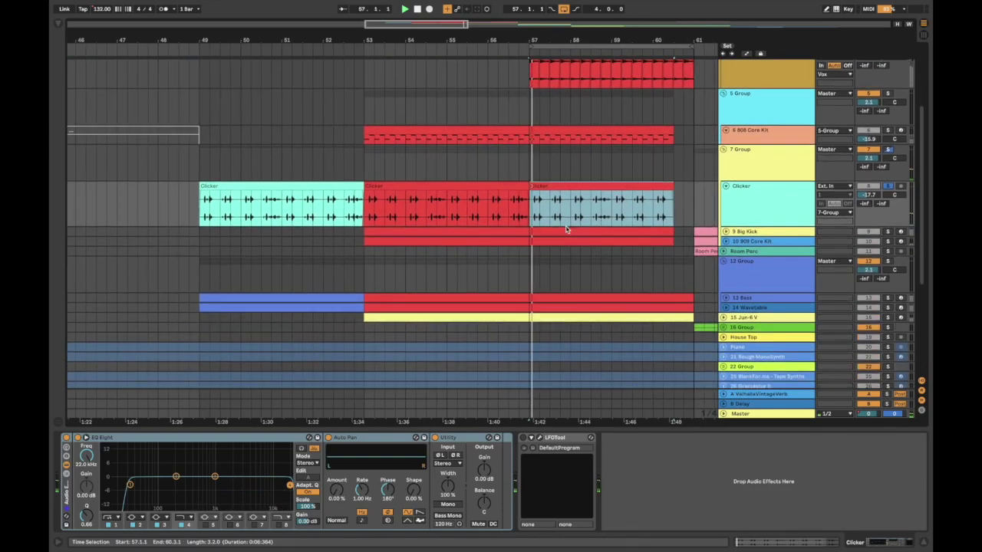
scroll(756, 213, down, 1)
click(752, 207)
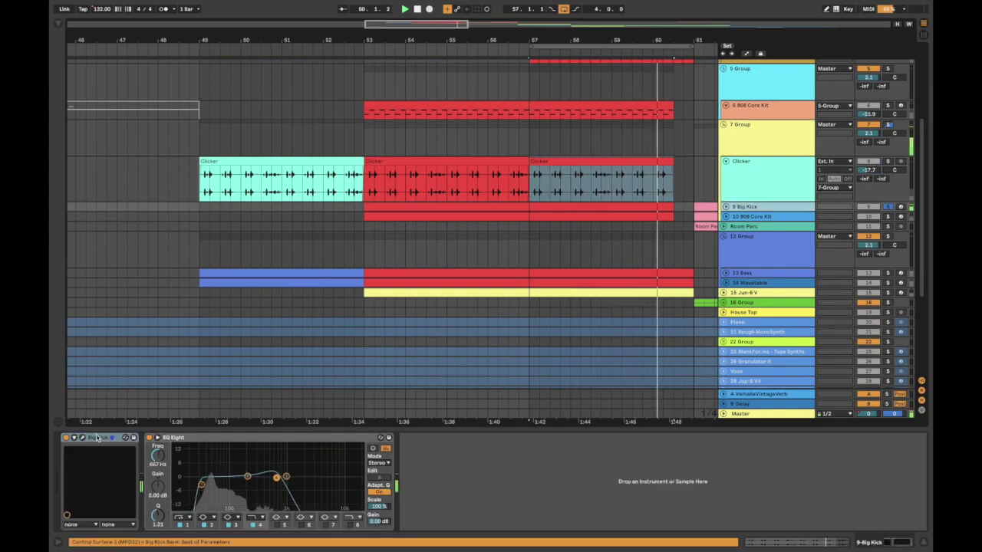
click(82, 438)
drag(320, 114, 204, 37)
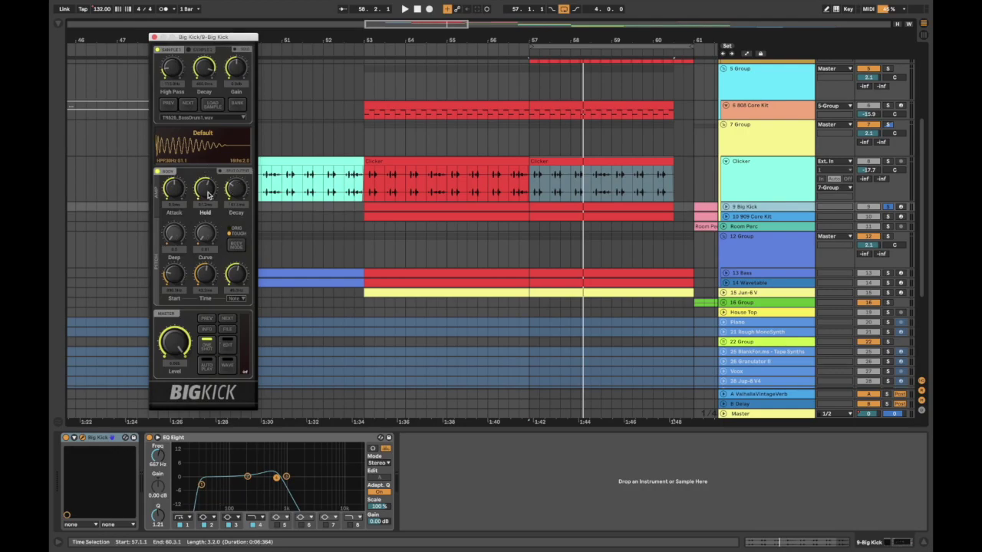
Play the soloed kick, move its selected EQ Eight band to 774 Hz, and close the Big Kick window
key(space)
mouse_move(278, 480)
mouse_down()
mouse_move(361, 485)
mouse_move(280, 477)
mouse_up()
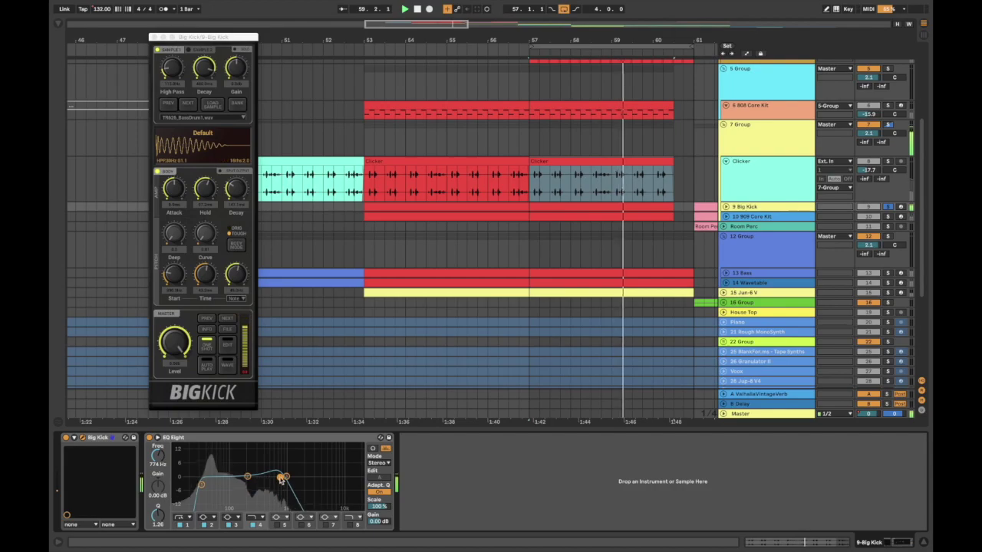
click(153, 38)
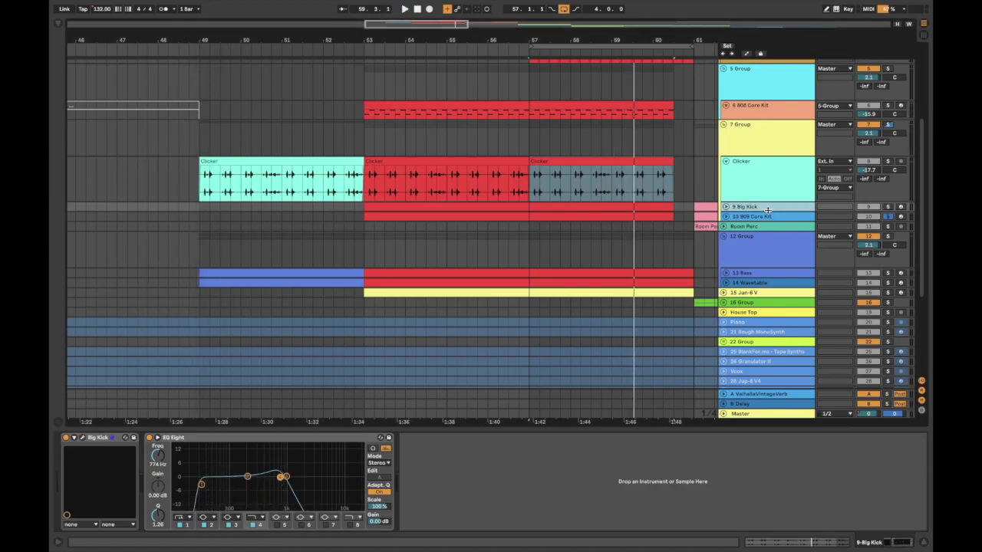
Solo, unfold and play the 10 909 Core Kit track, selecting its Rim Shot pad
click(765, 217)
click(726, 217)
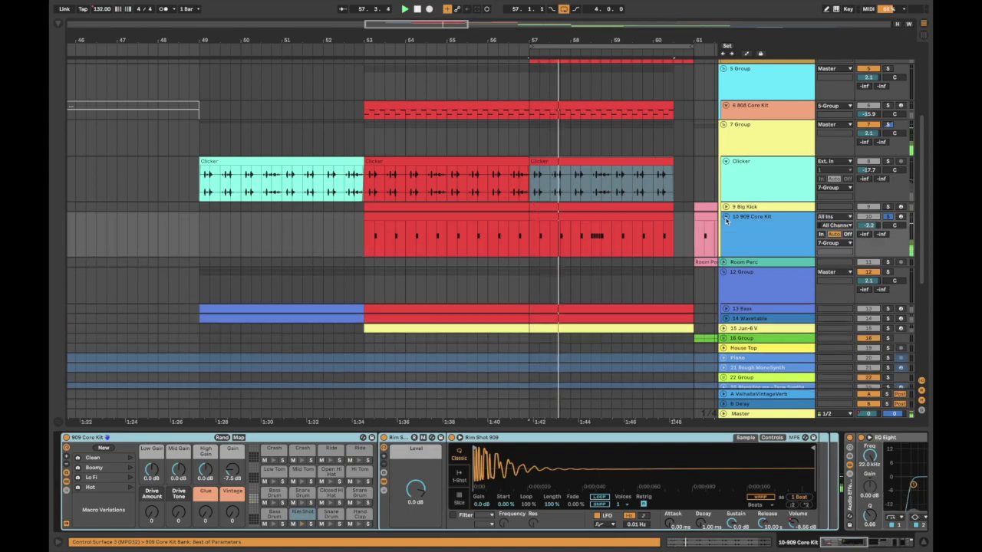
click(743, 219)
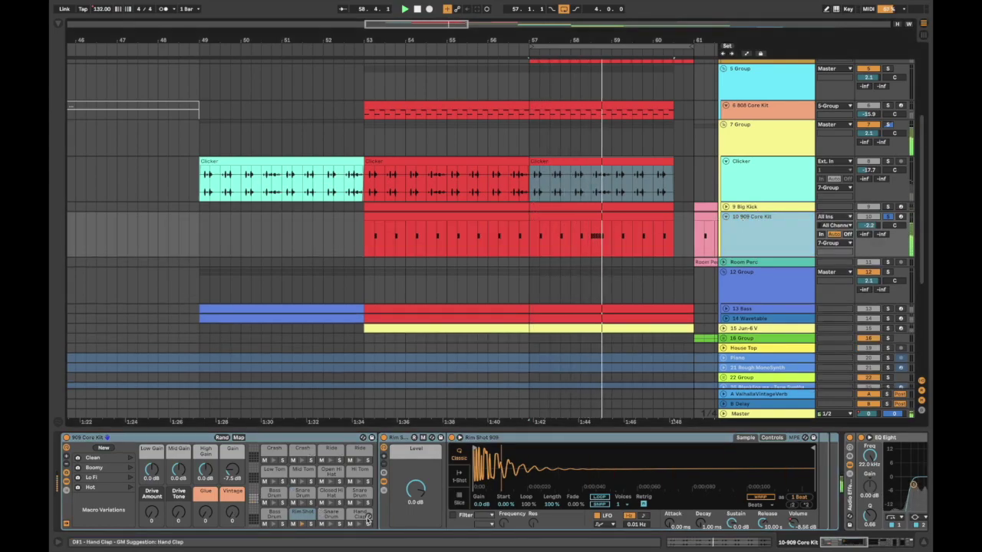
click(297, 517)
View the rim shot pattern in the 909 Core Kit clip at bar 57, and return to the Rim Shot 909 sampler's Controls page
double_click(592, 224)
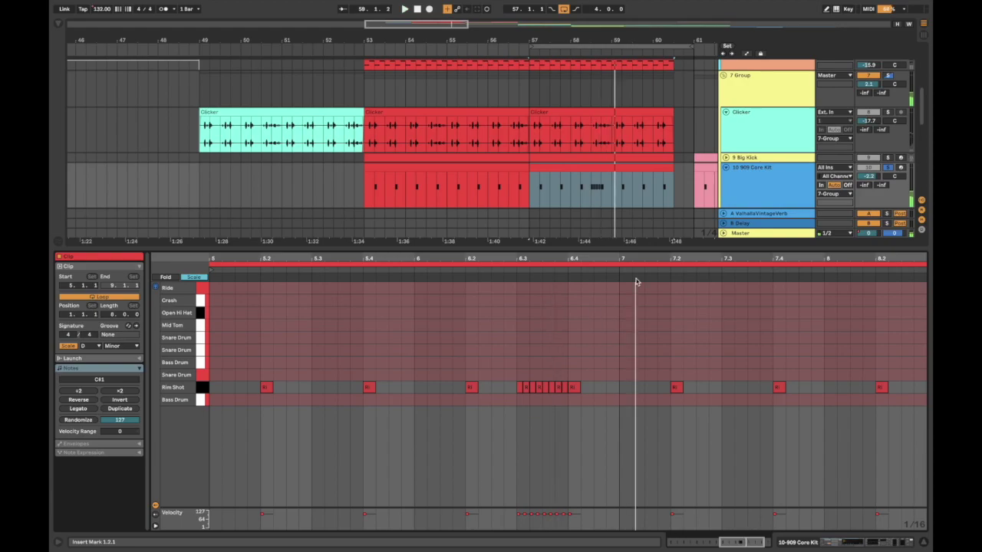
double_click(754, 180)
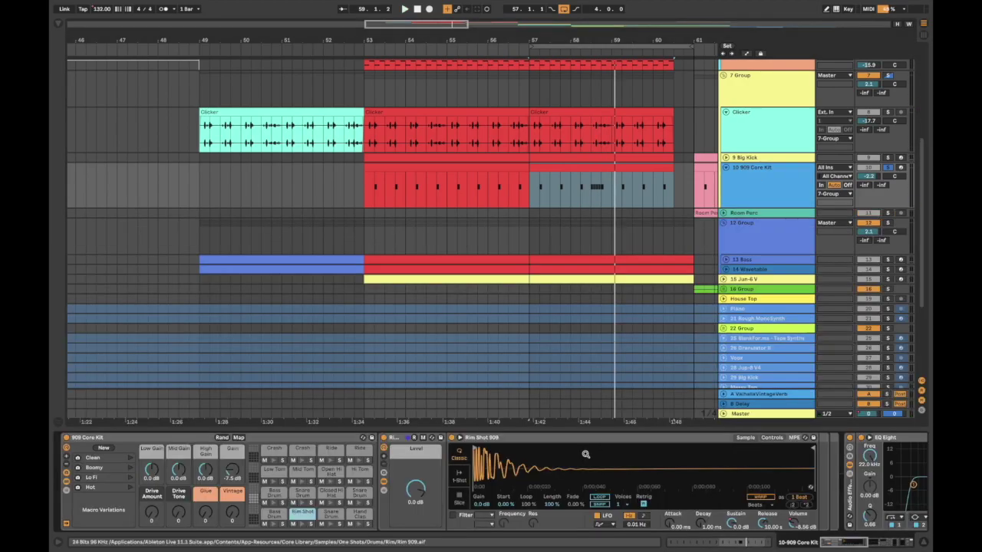
scroll(584, 456, right, 5)
click(540, 438)
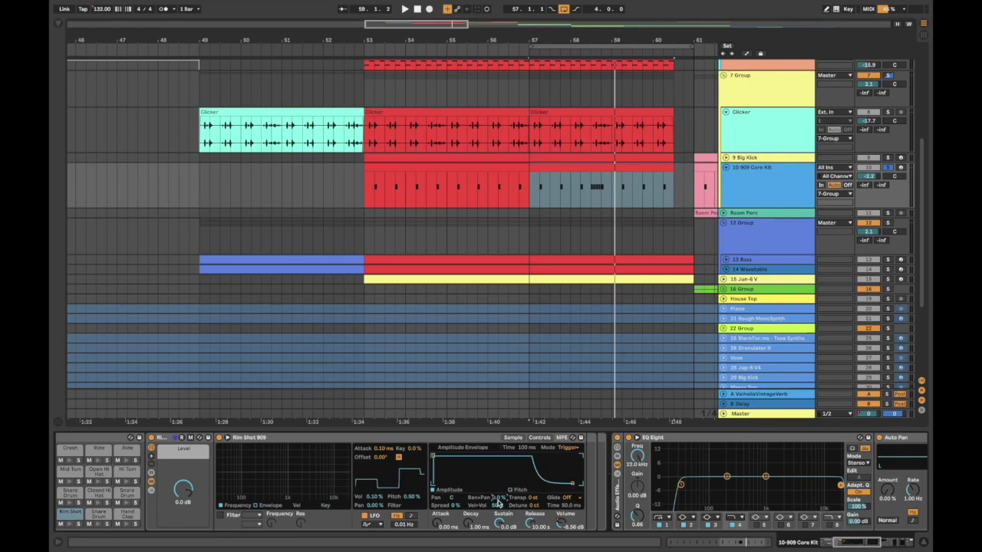
Show the automation lanes, play the rim shot roll from 58.2.1, and display the Rim Shot 909 Volume automation
key(a)
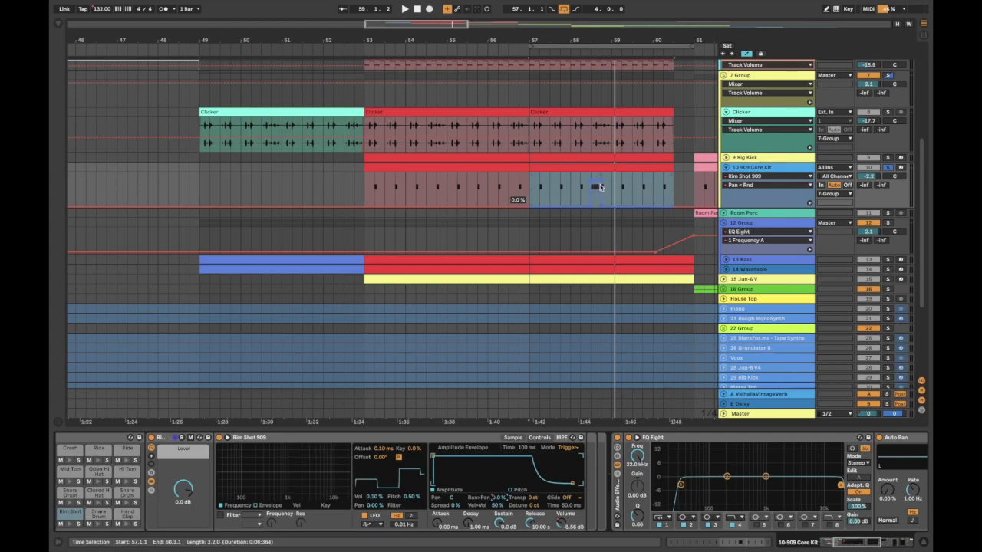
click(580, 196)
key(space)
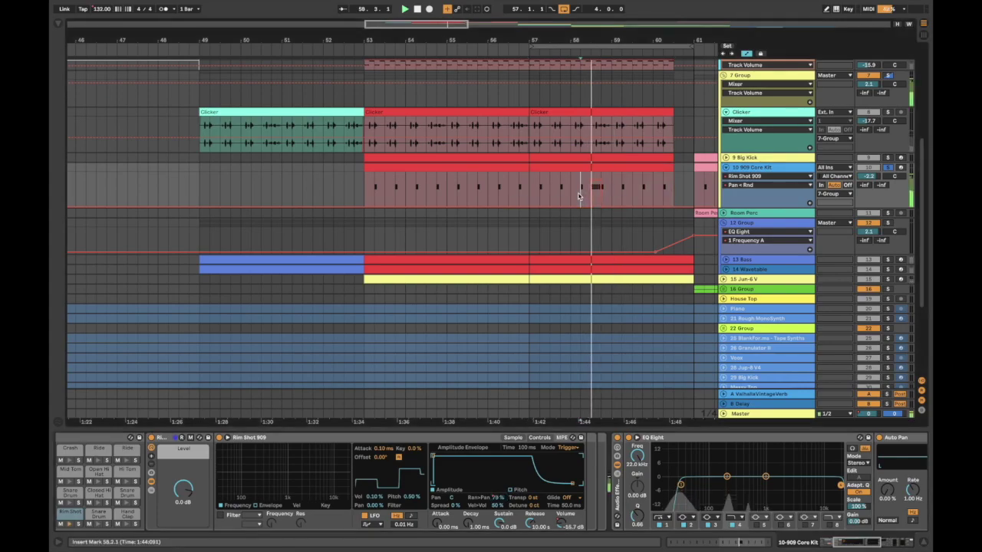
click(564, 524)
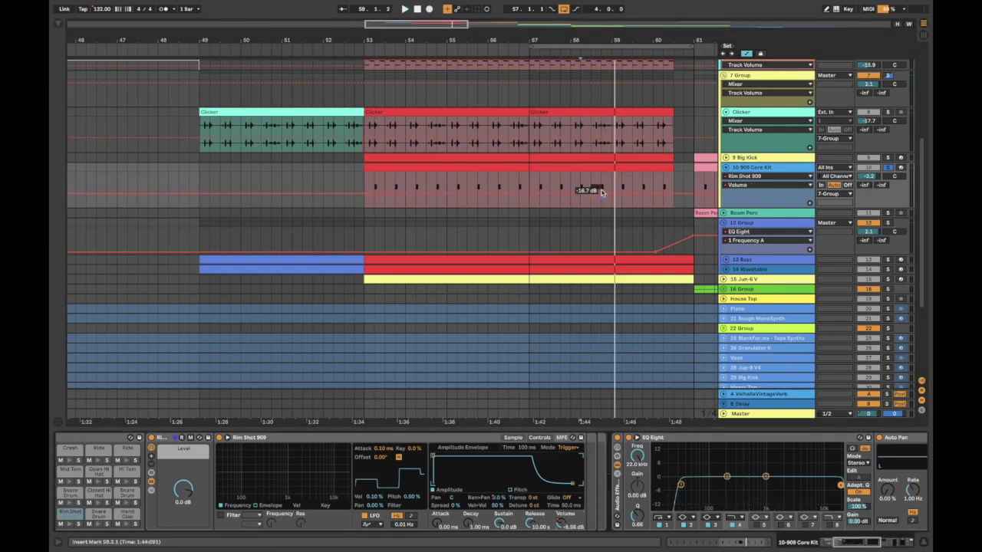
Play the 909 Core Kit clip at bar 57 while auditioning Stereo Widening's Wide, Wide Phase and Dry variations, ending on A Little Wider
scroll(779, 496, right, 10)
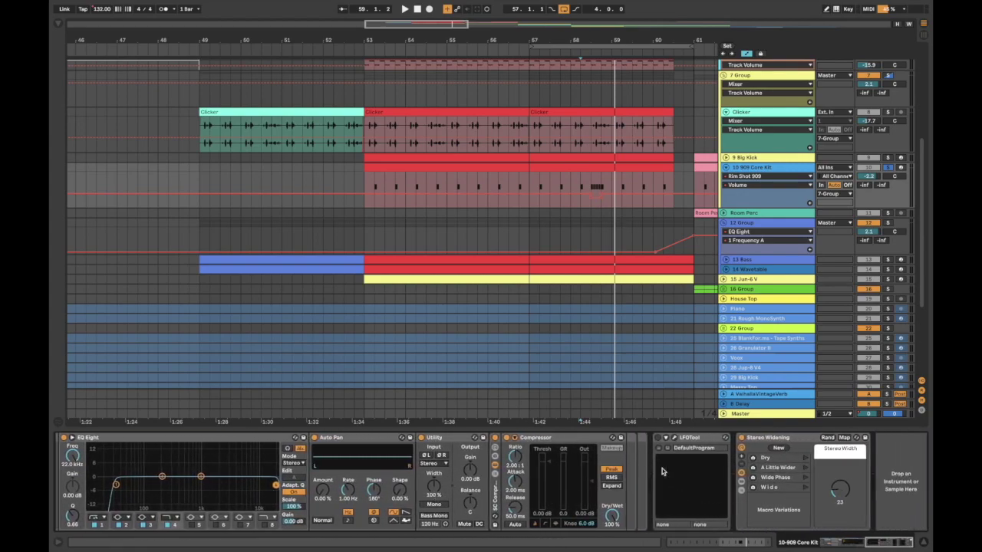
click(801, 442)
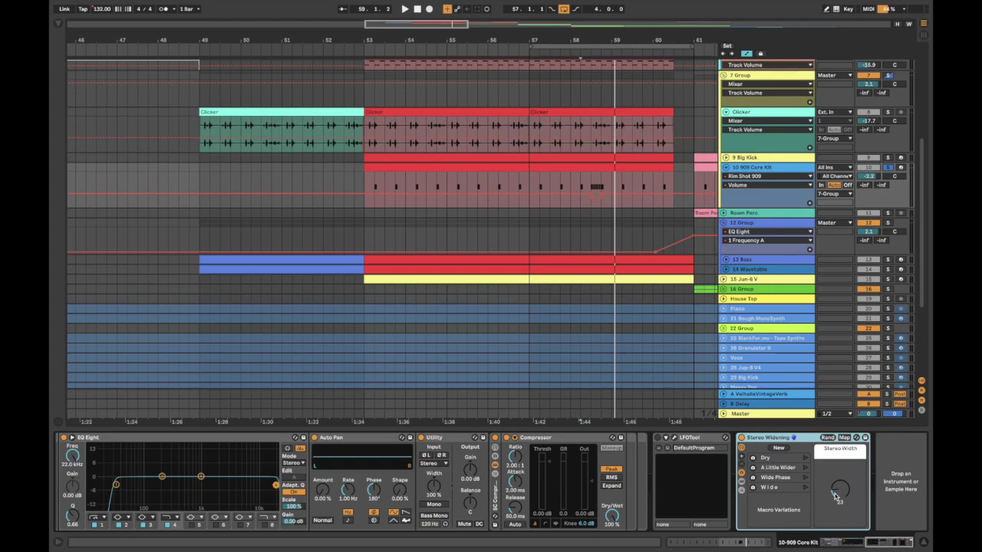
click(584, 175)
key(space)
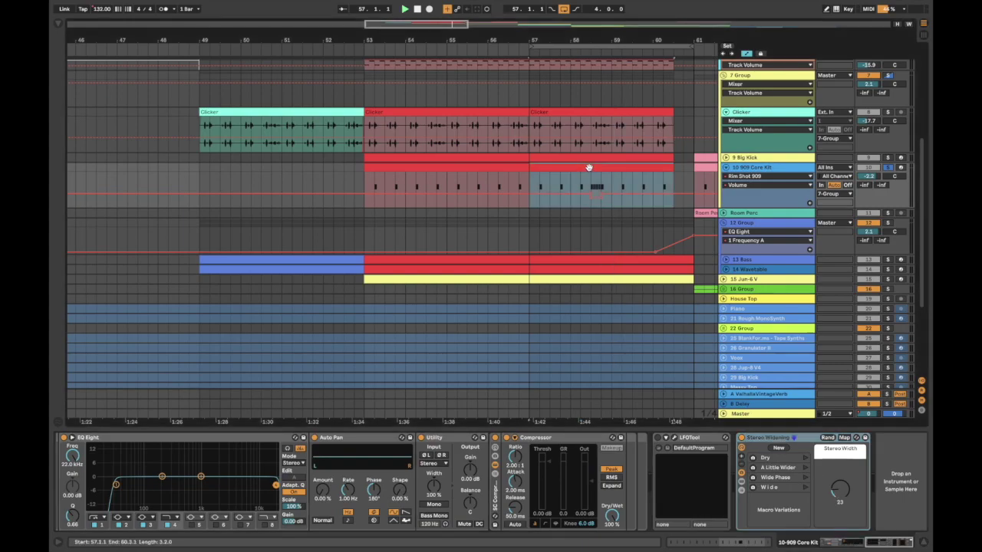
click(806, 489)
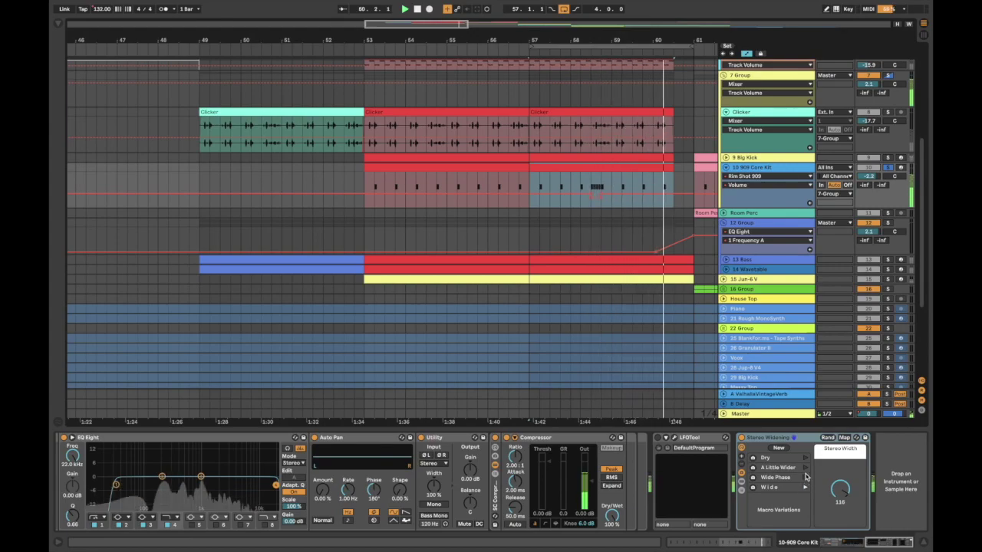
click(805, 468)
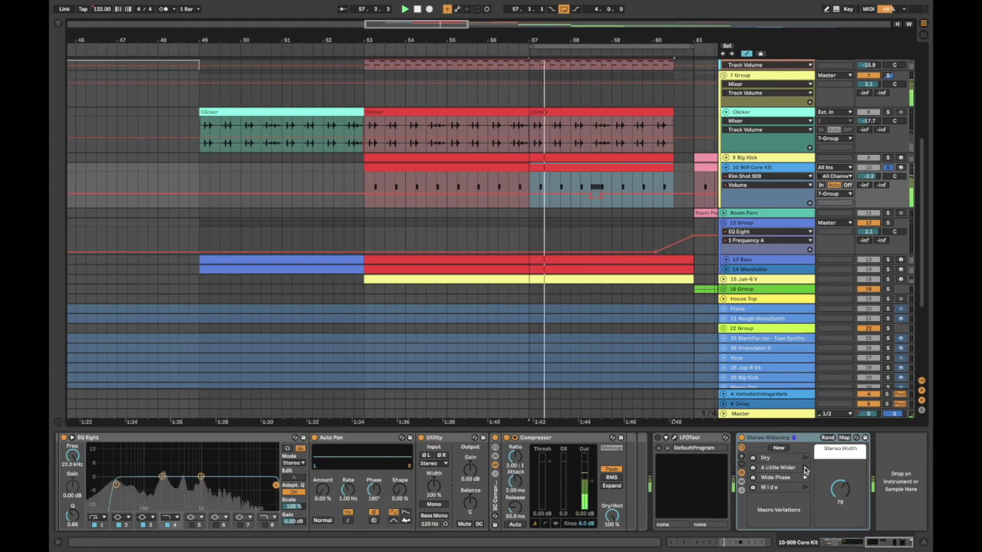
click(806, 459)
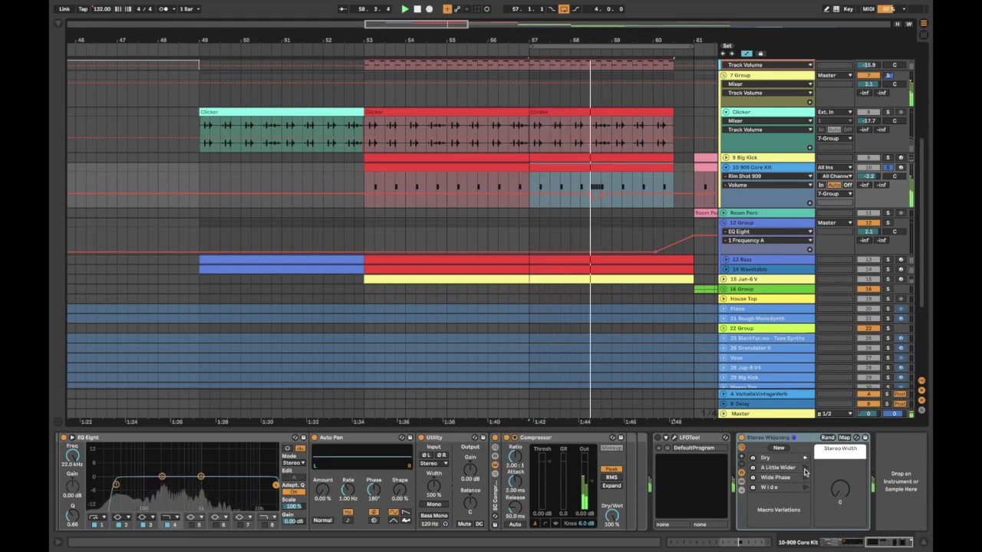
click(805, 468)
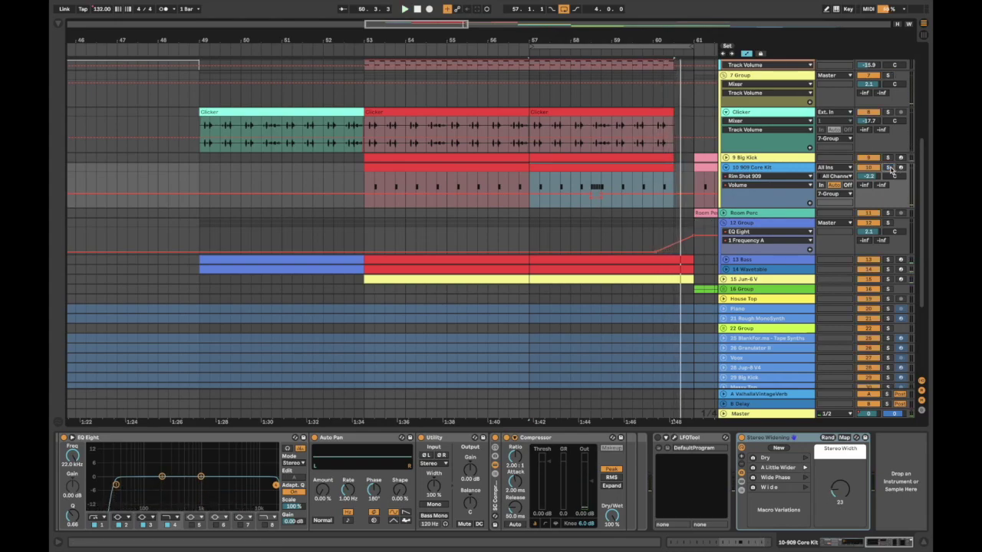
Fold the Clicker and 10 909 Core Kit tracks, and play the 13 Bass track soloed from bar 57
click(726, 113)
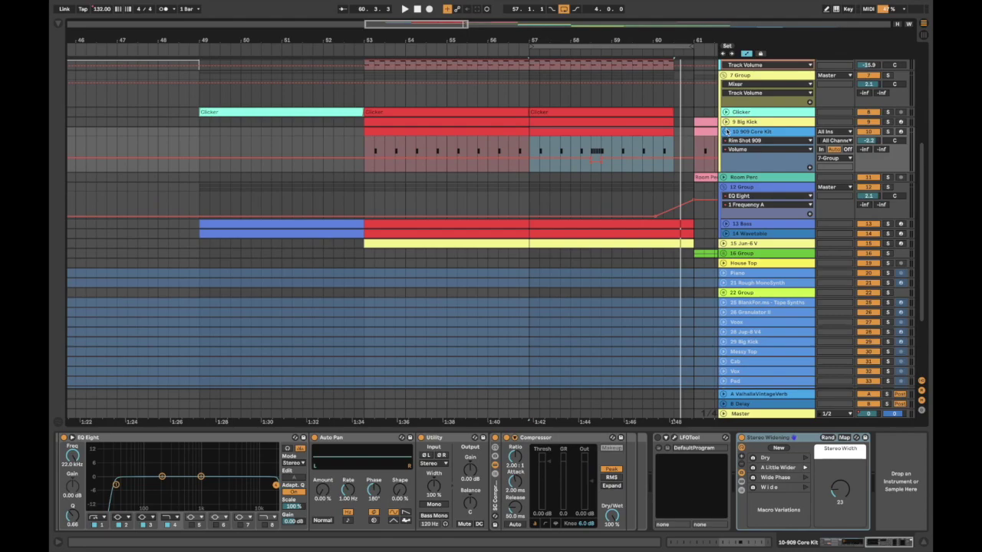
click(726, 132)
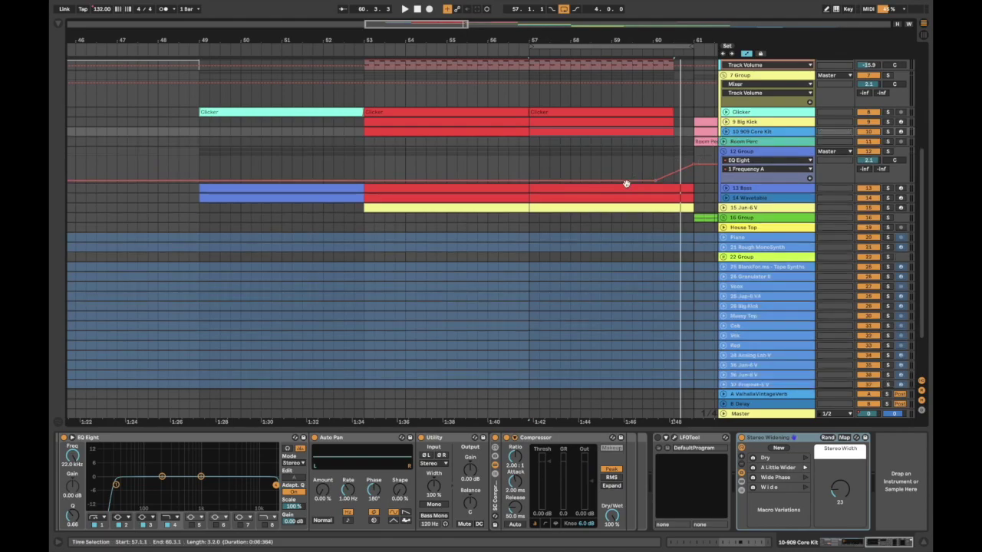
click(562, 190)
key(space)
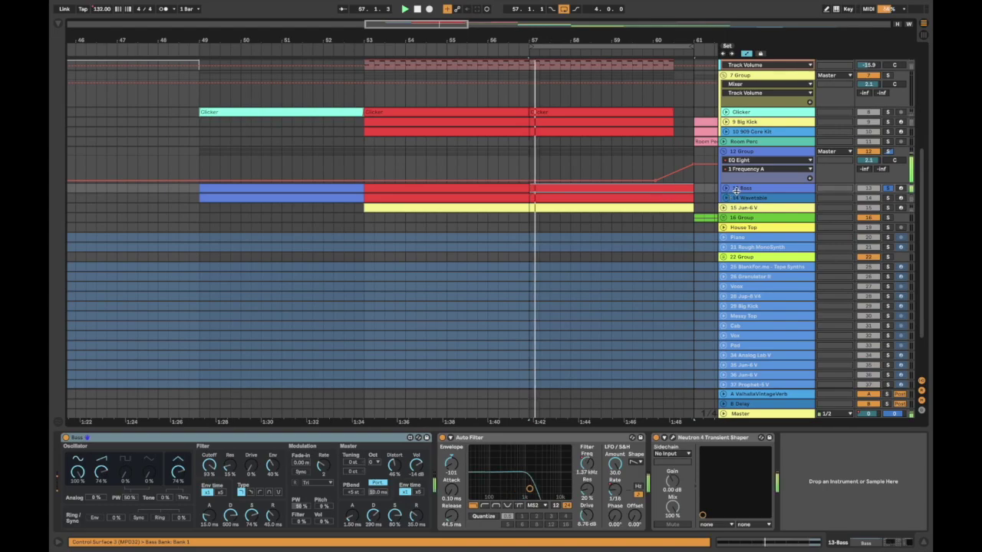
click(754, 189)
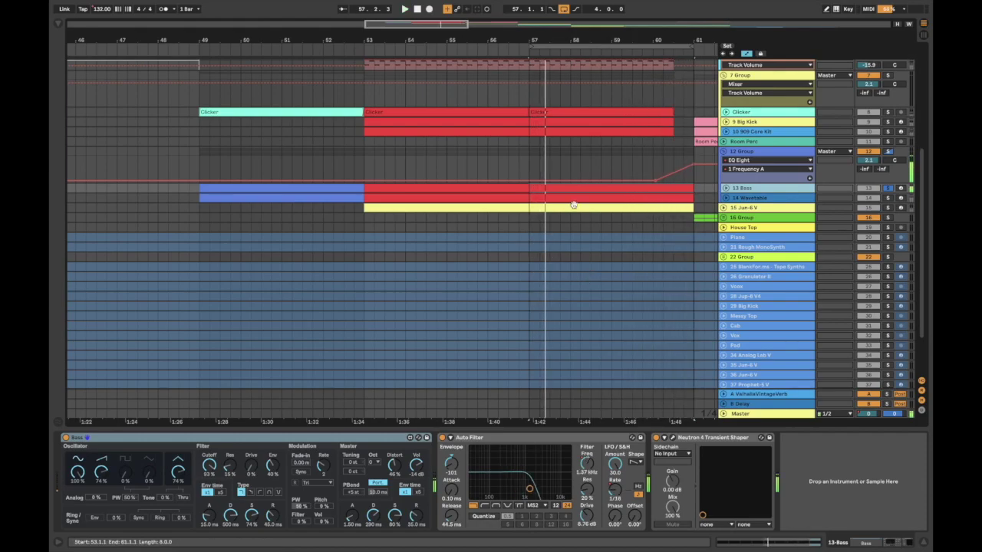
Unfold the 13 Bass track, view the notes of its bar 57 clip, and return to its Bass instrument and effects
click(725, 189)
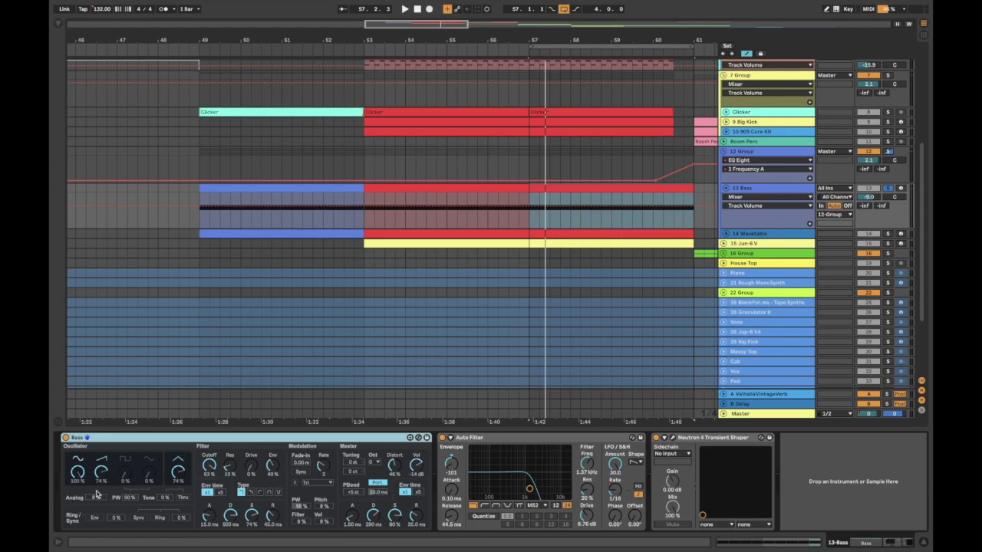
double_click(543, 187)
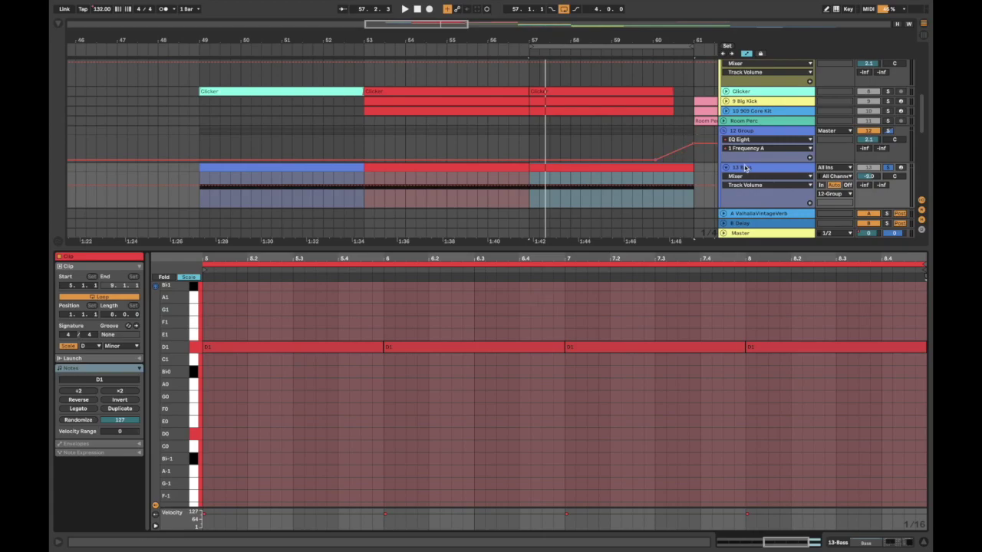
click(750, 167)
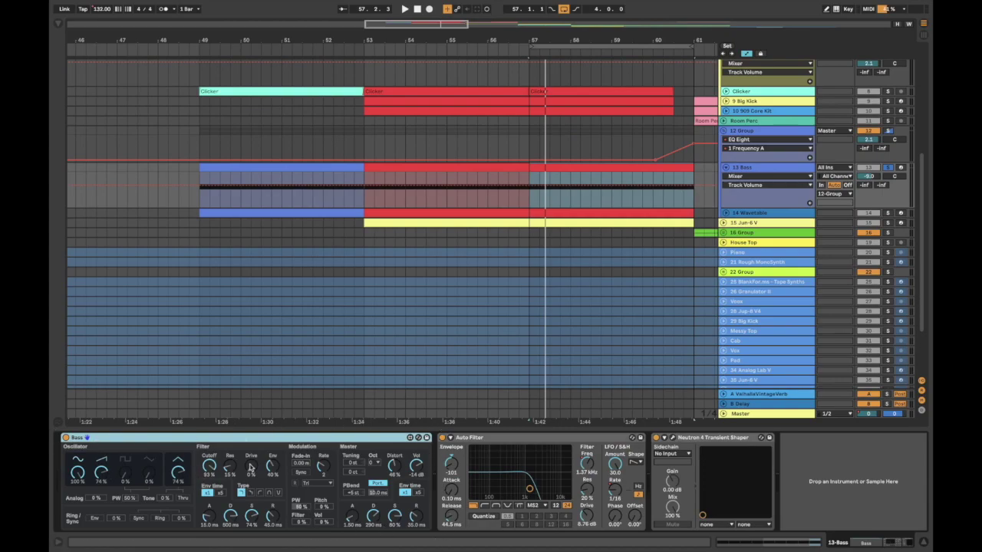
Show the 13 Bass track's Auto Filter LFO Sync Rate and Frequency automation, ending on LFO Sync Rate
click(614, 490)
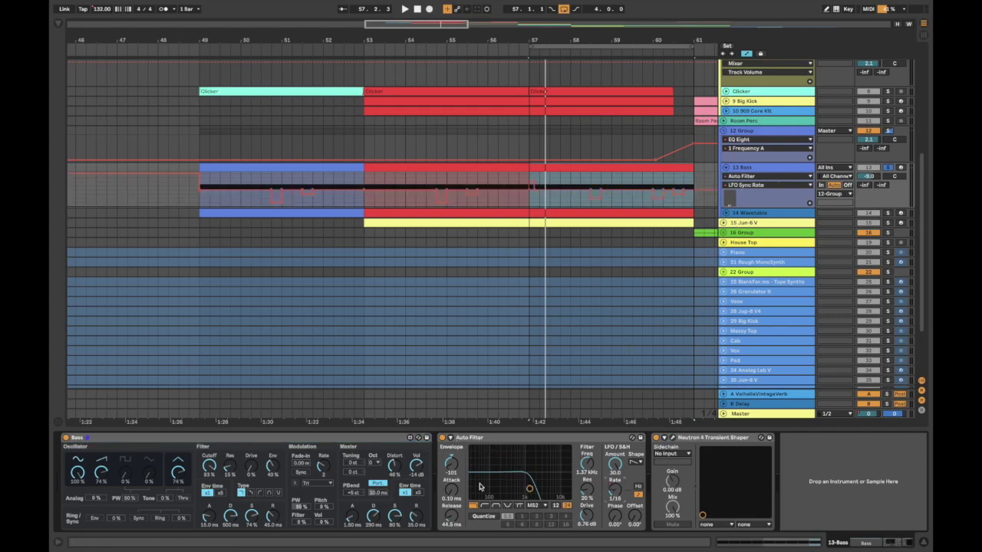
click(587, 465)
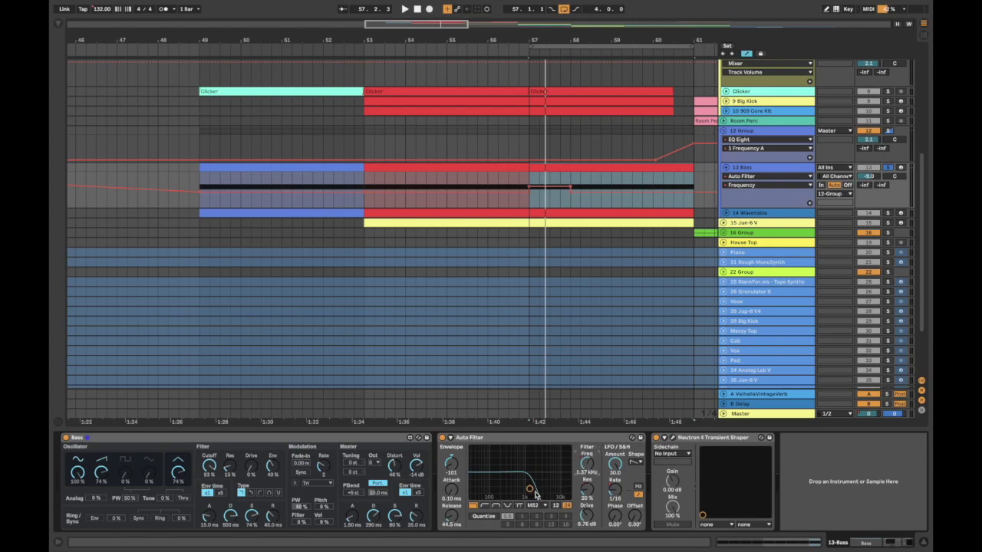
click(614, 491)
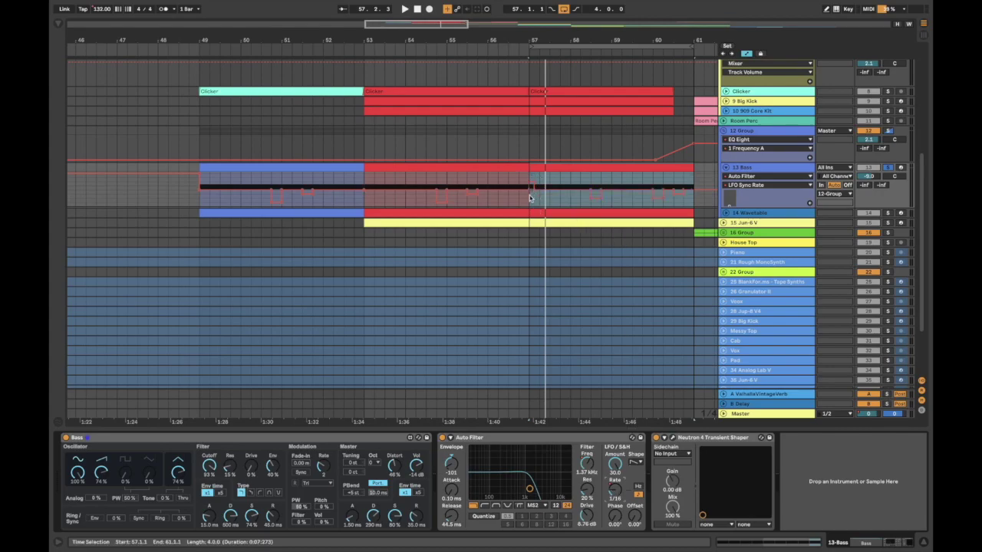
Loop and play the LFO Sync Rate change on 13 Bass from 57.1.1, and shift the loop to 57.2.1
scroll(529, 197, up, 5)
drag(529, 191, 556, 201)
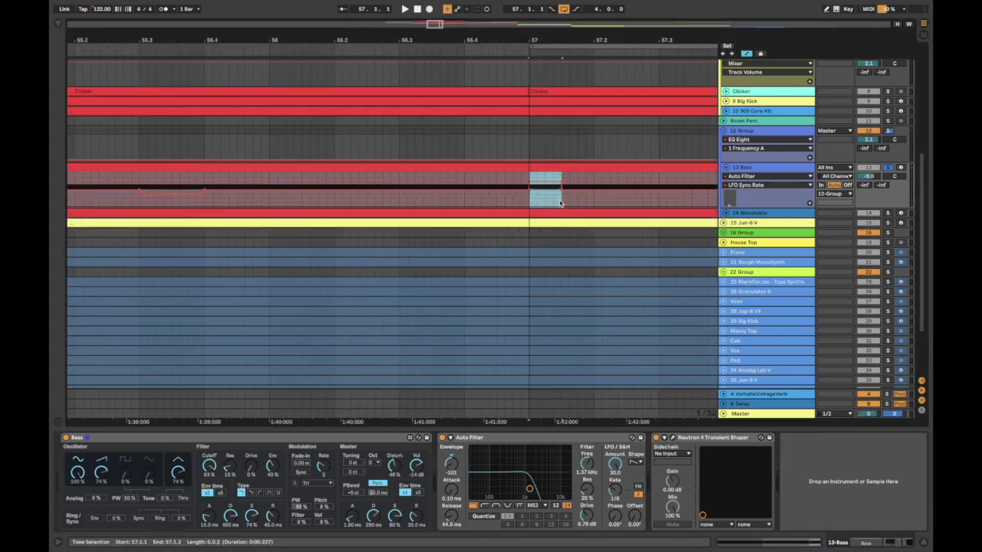
key(ctrl+l)
key(space)
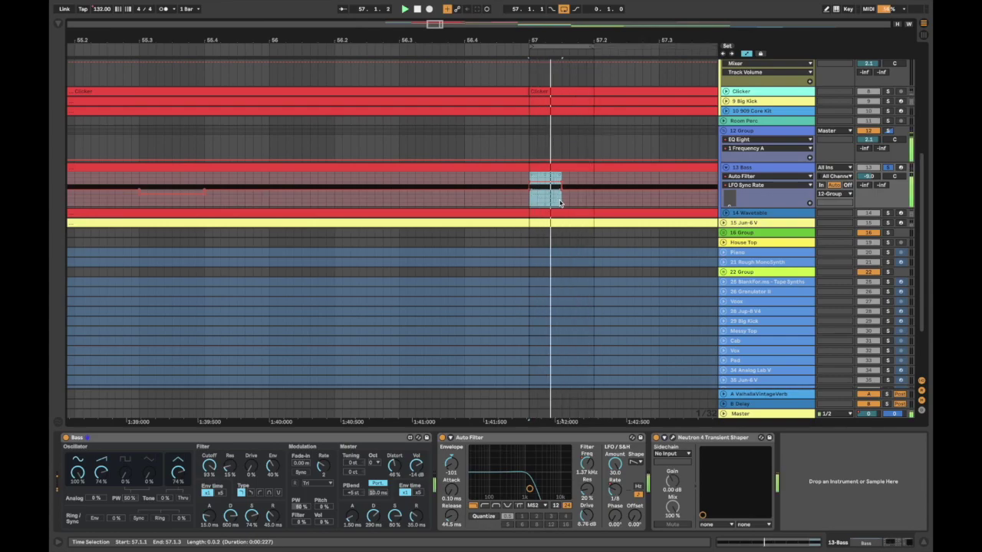
drag(558, 47, 629, 46)
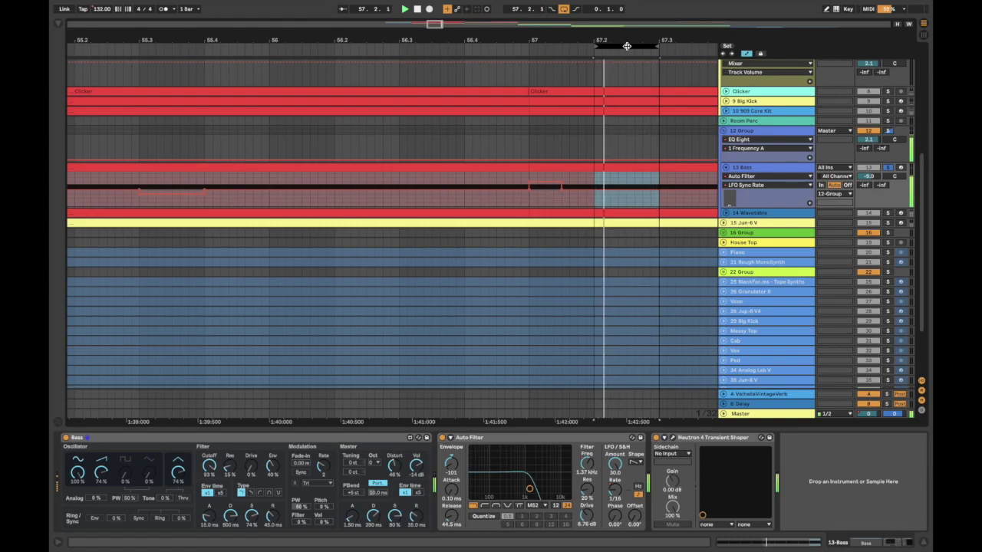
Loop the 13 Bass automation from 58.3.1 to 58.4.1 to audition that LFO Sync Rate change
scroll(630, 318, down, 4)
scroll(630, 317, right, 5)
click(546, 169)
drag(546, 168, 566, 168)
key(ctrl+l)
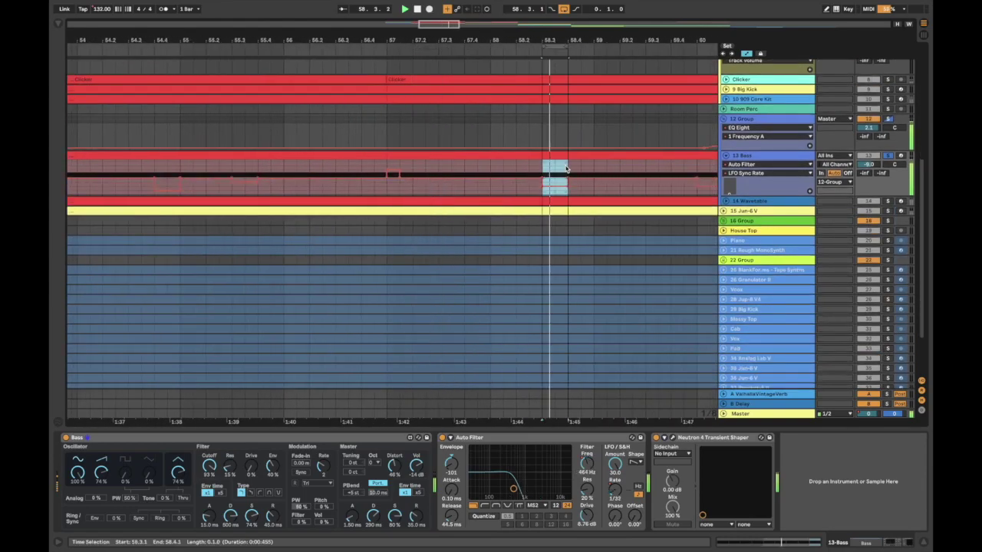
Loop the whole 13 Bass clip from 57.1.1 to 61.1.1 and stop playback
scroll(560, 161, down, 5)
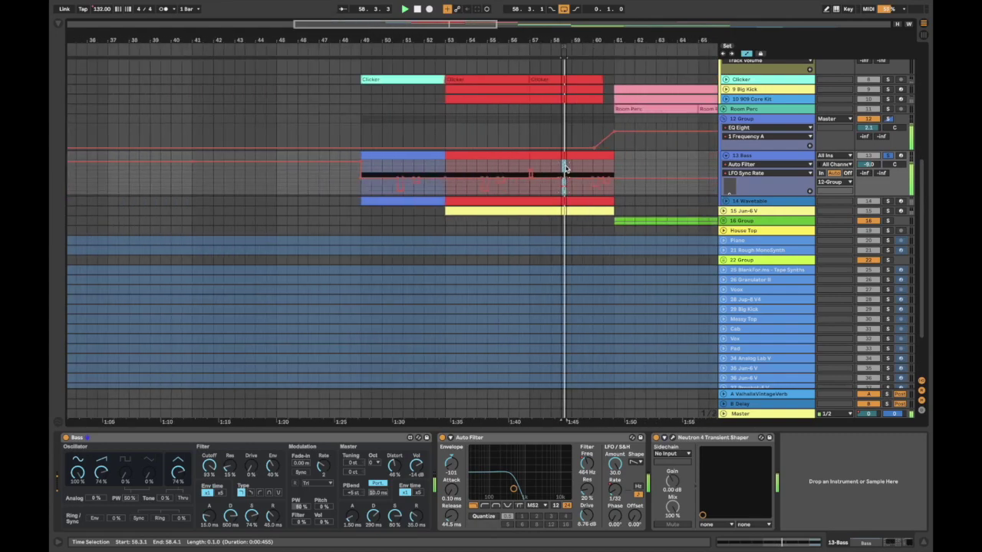
click(551, 153)
key(ctrl+l)
key(space)
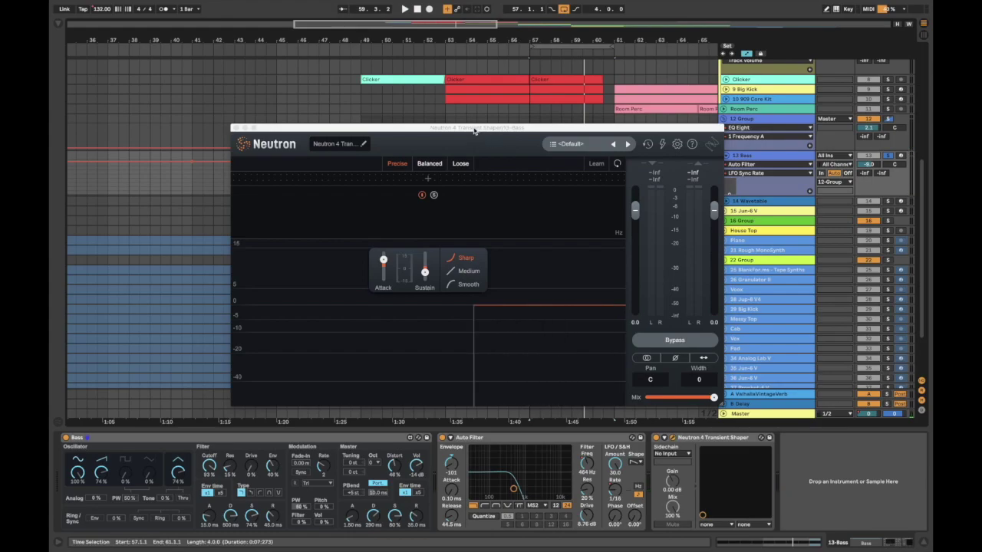
Play the bass through Neutron 4 Transient Shaper, compare it with the effect off and on, and close its window
drag(474, 131, 407, 84)
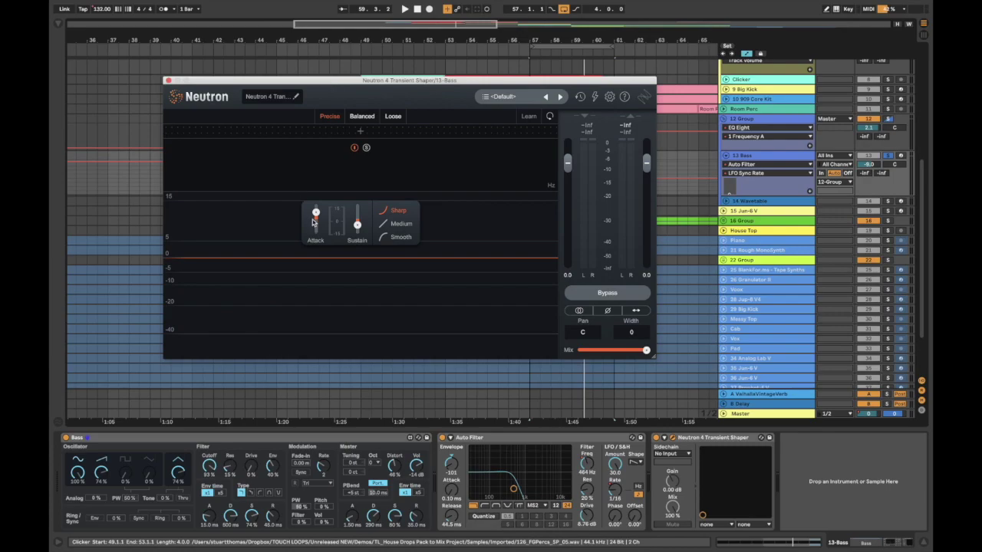
key(space)
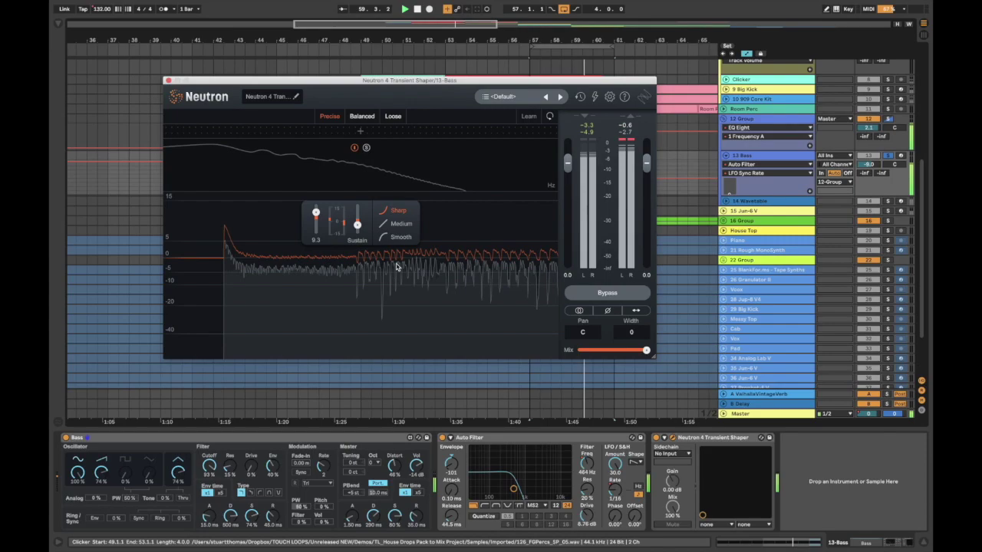
click(656, 438)
click(656, 438)
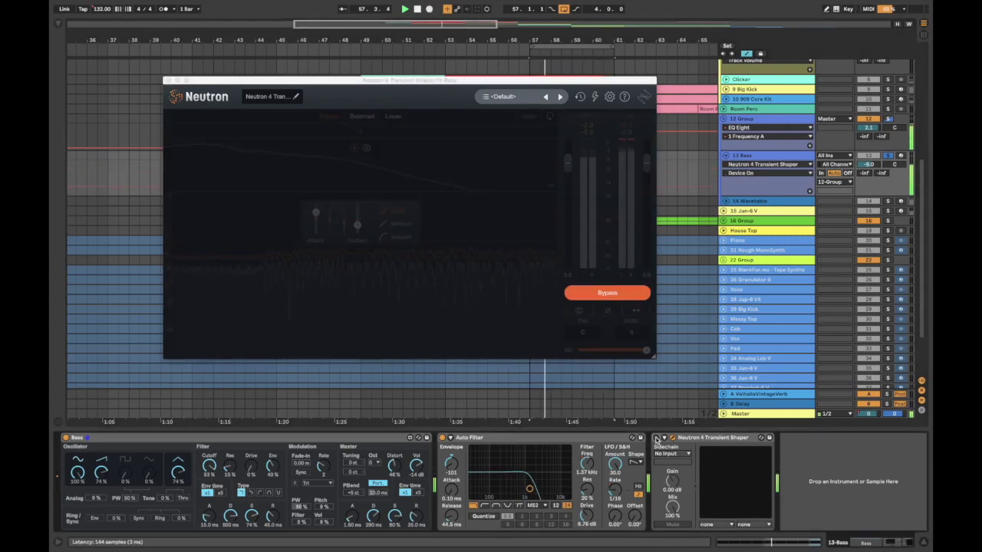
click(656, 438)
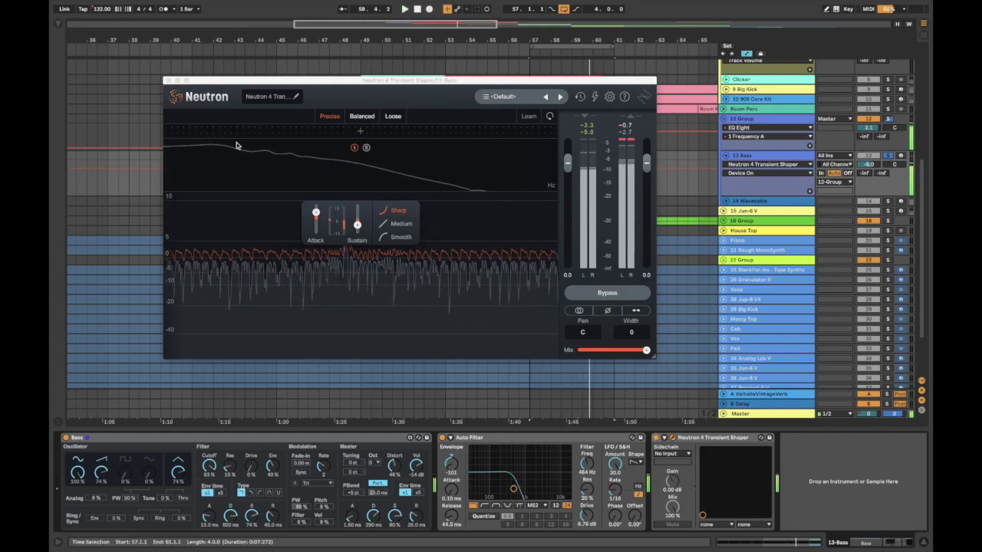
click(165, 81)
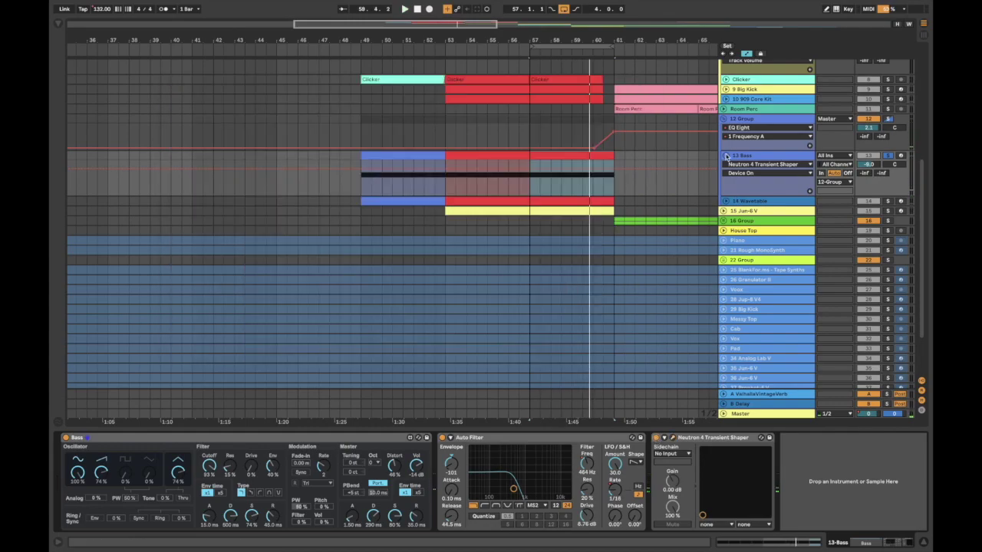
Unfold the 14 Wavetable track at its bar 57 clip and view Osc 1's wavetable categories, keeping Complex
click(540, 204)
click(725, 201)
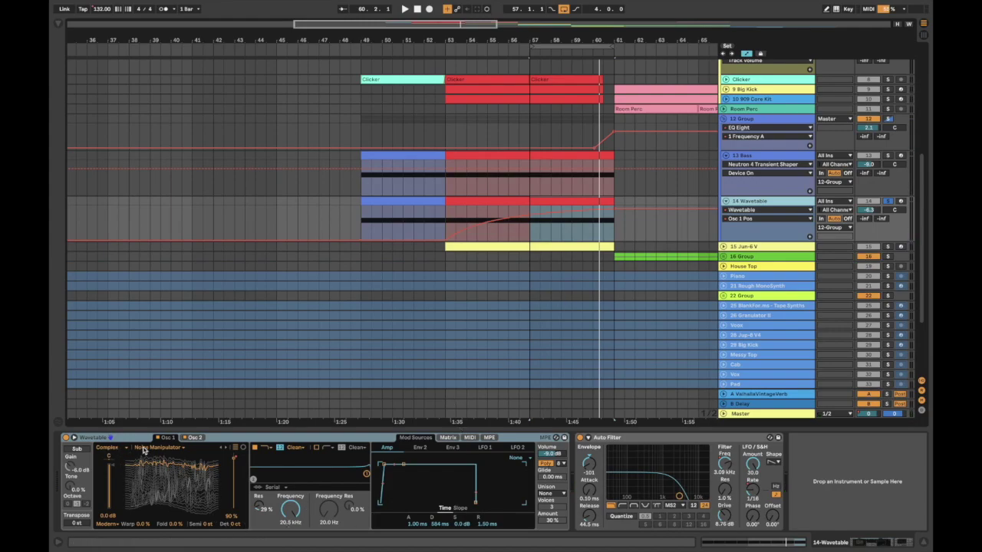
click(112, 448)
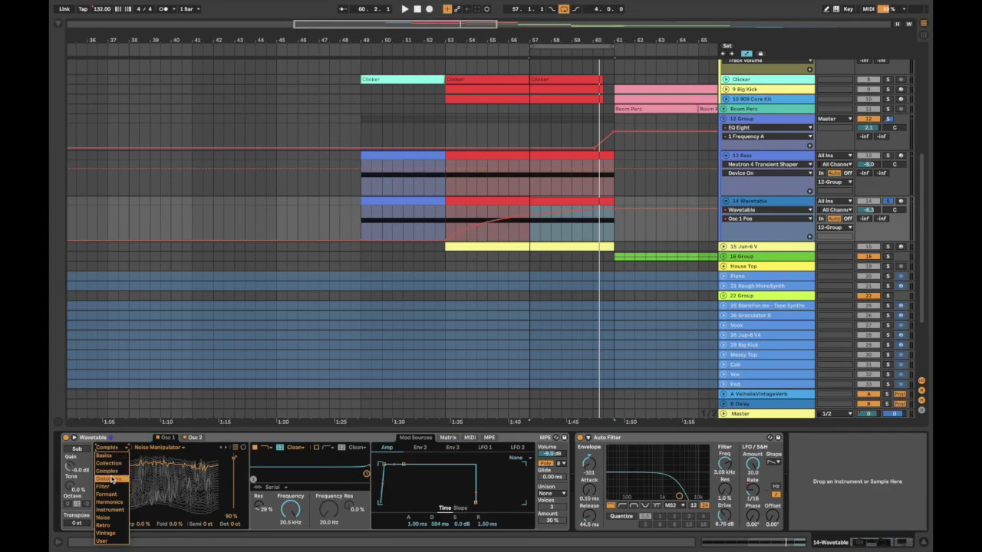
click(140, 444)
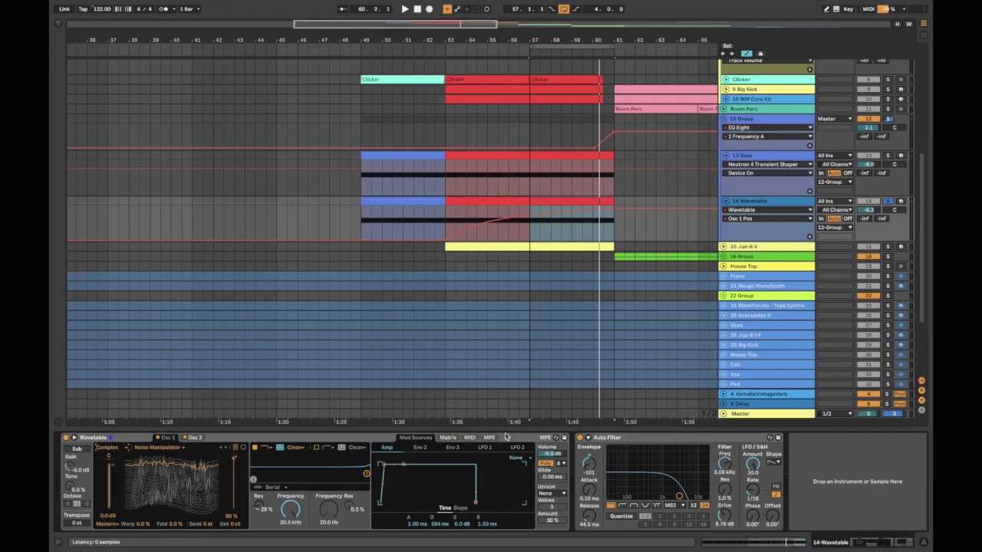
Show the 12 Group's effects, play it from bar 57, and inspect Saturn 2's upper band before closing the plug-in
click(773, 121)
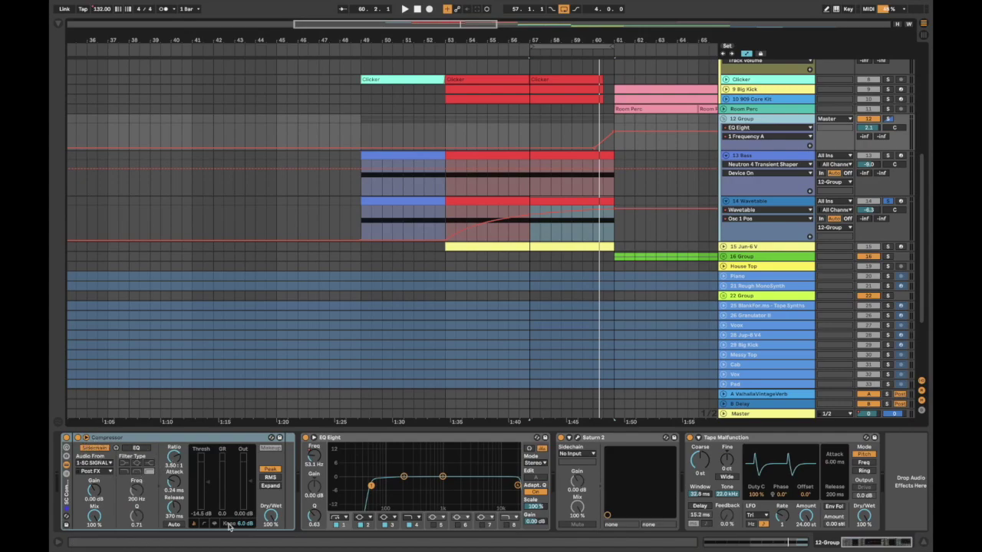
key(space)
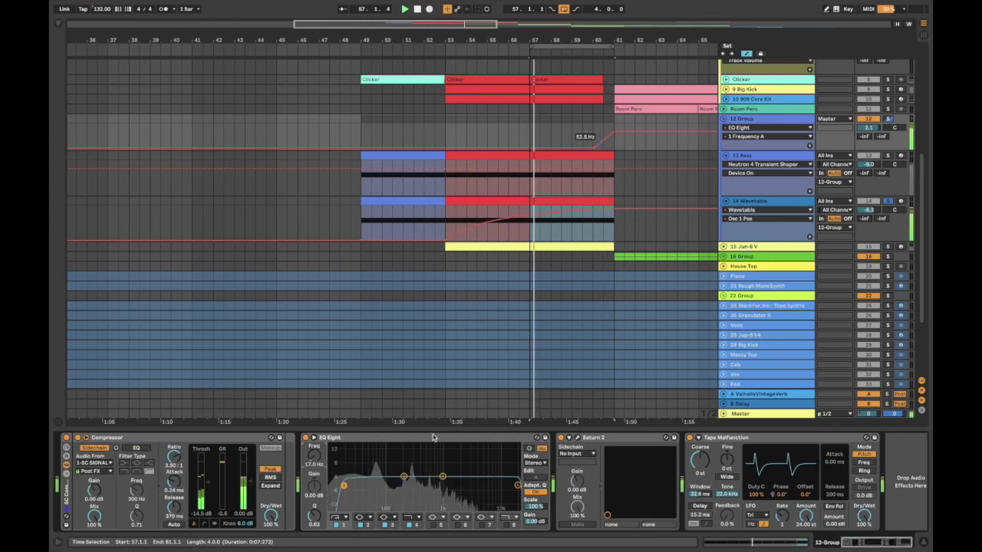
click(580, 438)
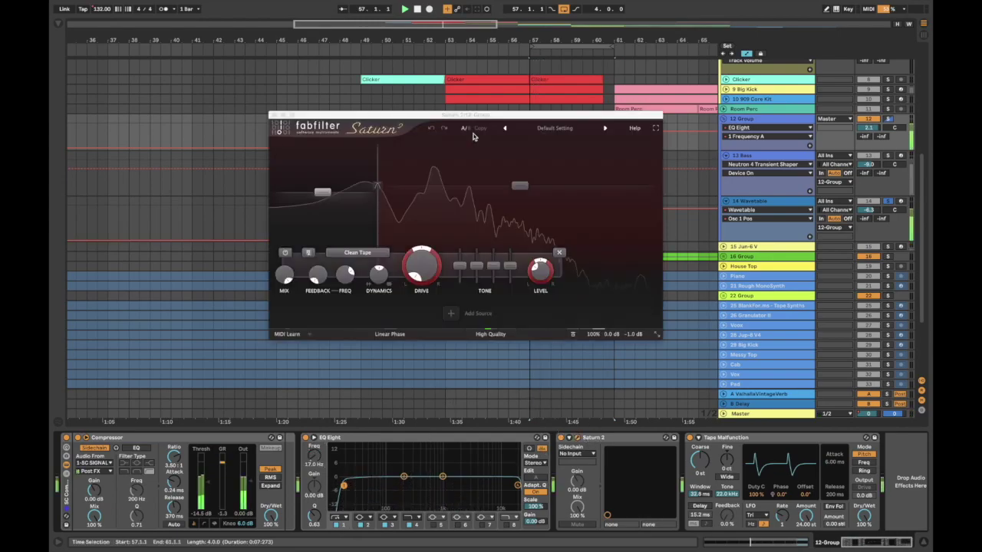
drag(509, 114, 335, 242)
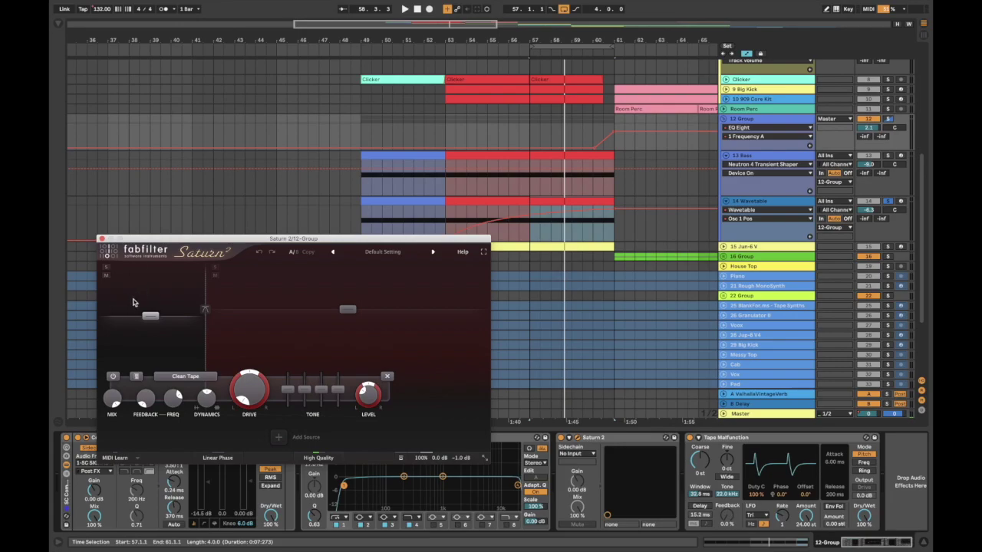
click(348, 310)
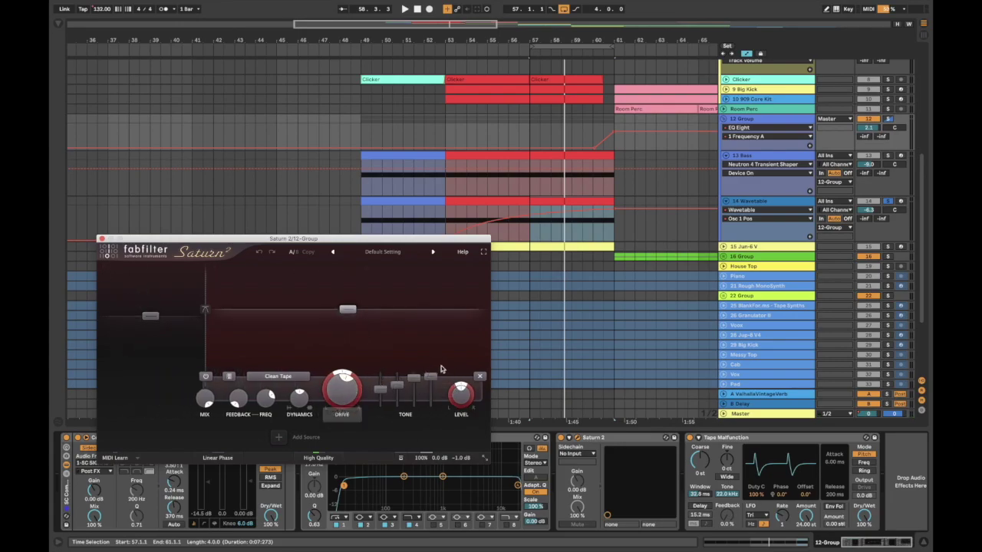
click(101, 239)
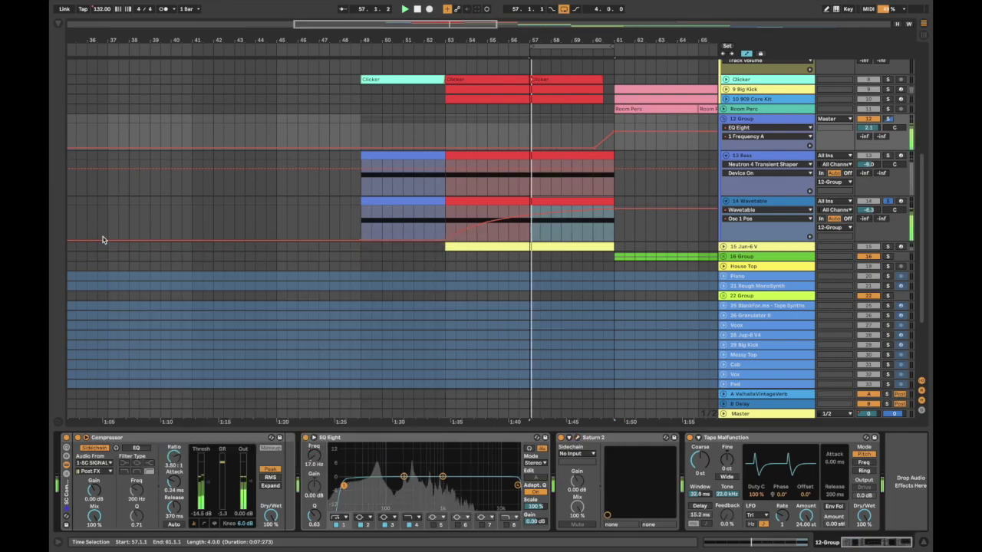
Play the 12 Group while trying Tape Malfunction's Coarse pitch at -3 st and its LFO Rate at 1/16
click(768, 438)
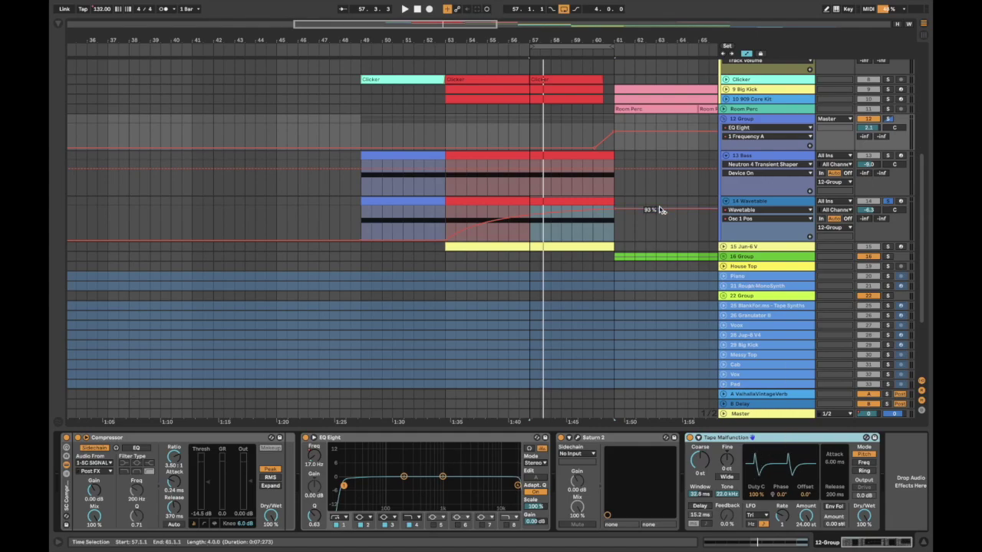
key(space)
drag(703, 475, 703, 523)
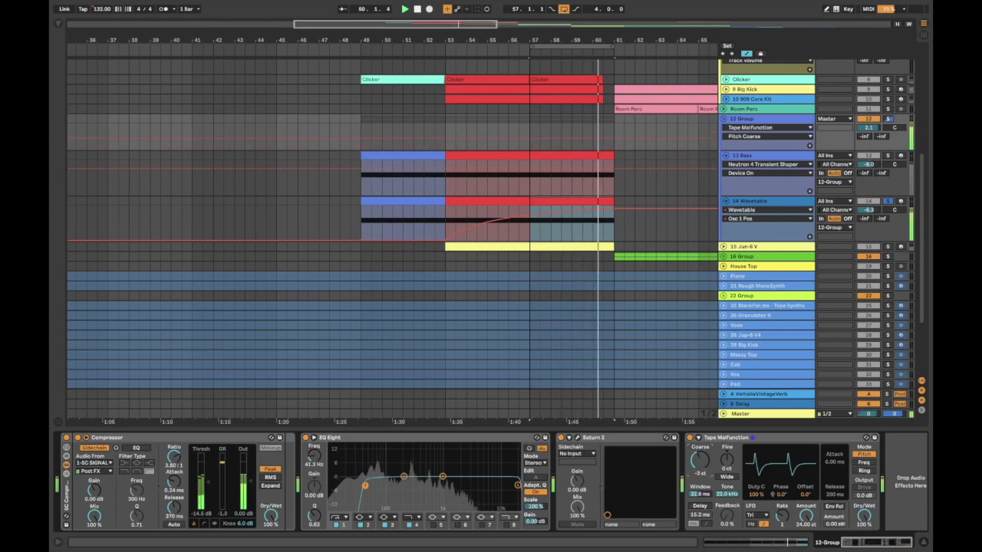
key(space)
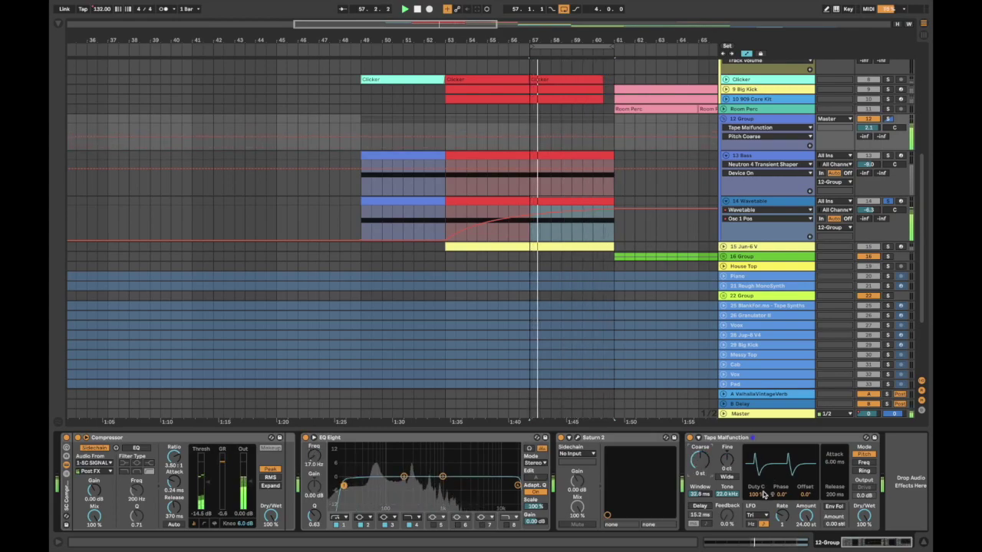
drag(782, 516, 782, 497)
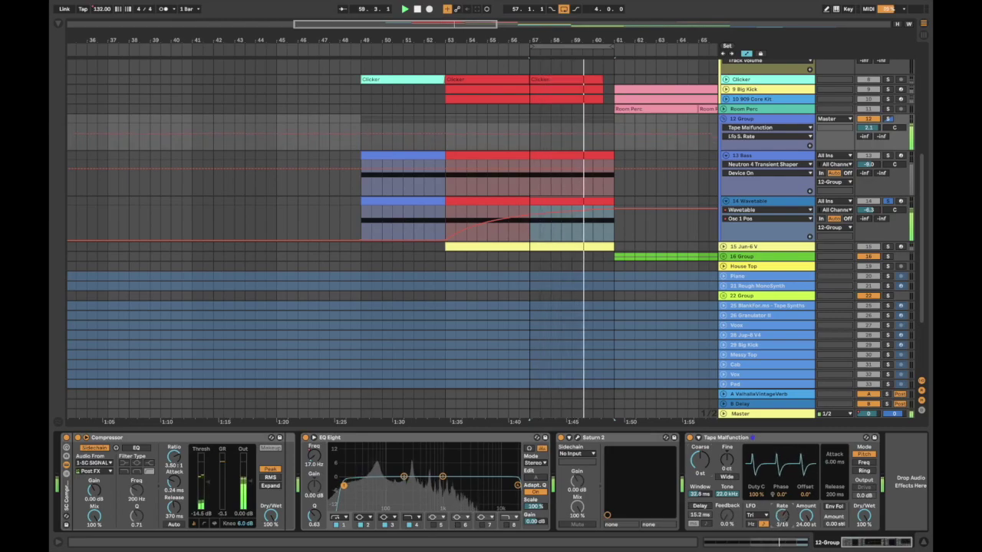
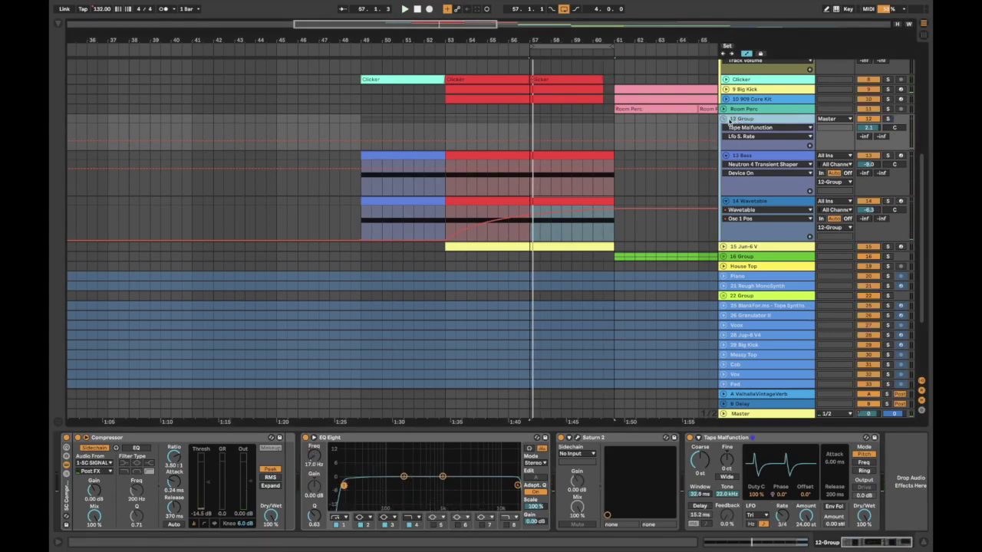
Fold the 12 Group and unfold the 15 Jun-6 V track
click(724, 120)
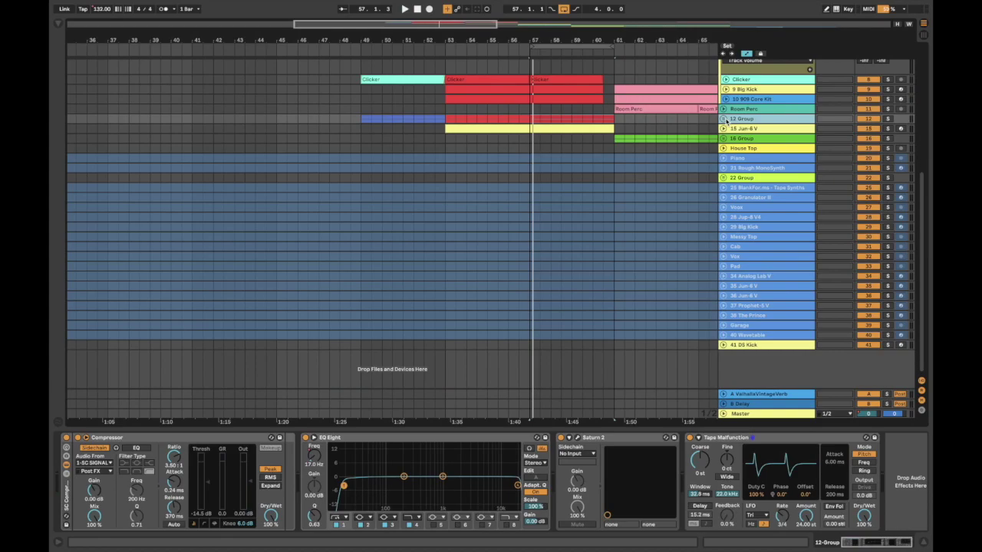
click(724, 129)
click(497, 151)
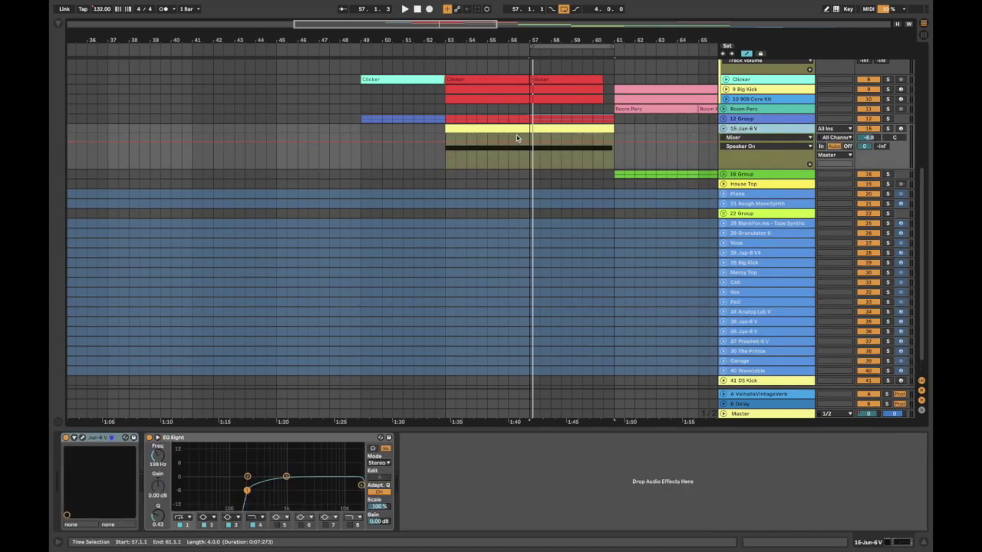
Play the 15 Jun-6 V clip from bar 53, view its Jun-6 V instrument, and close the plug-in window
click(517, 131)
key(space)
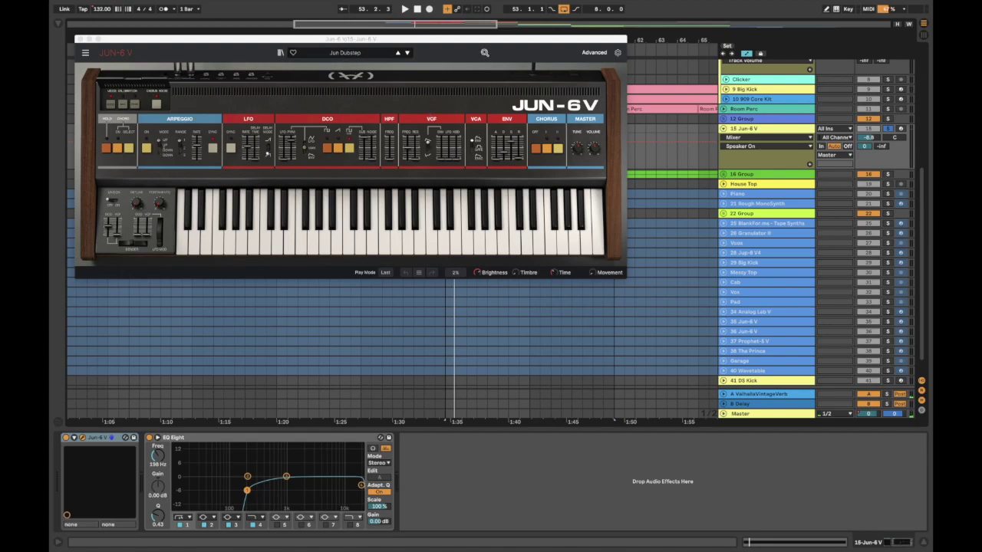
click(80, 40)
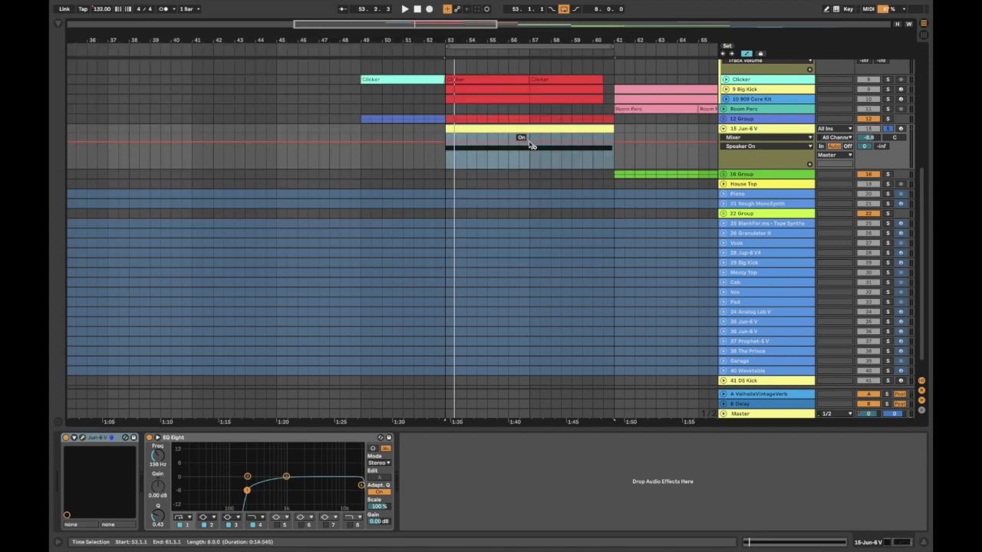
Fold the 15 Jun-6 V track and bring the section from bar 61 to 69 into view
key(minus)
key(minus)
key(minus)
click(723, 129)
scroll(528, 167, up, 4)
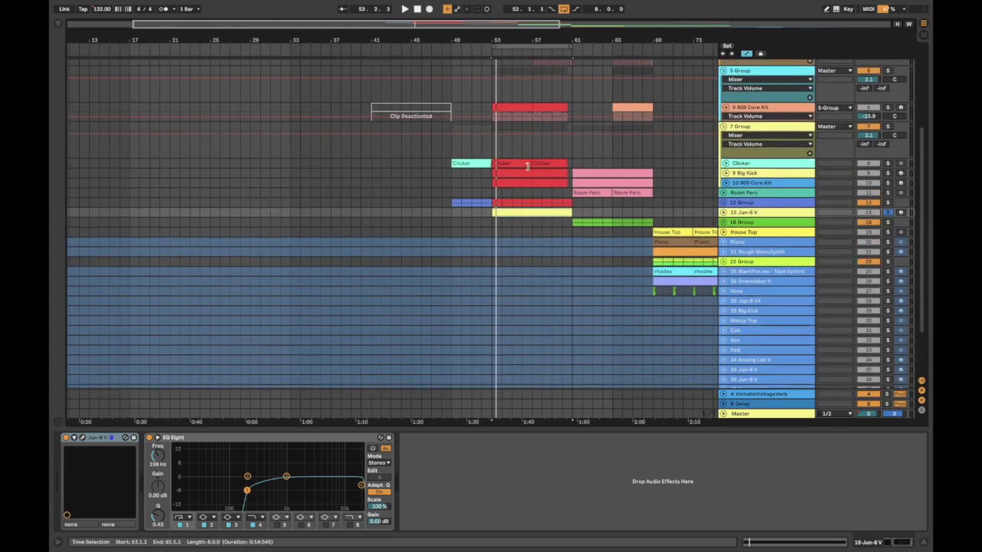
scroll(527, 167, up, 1)
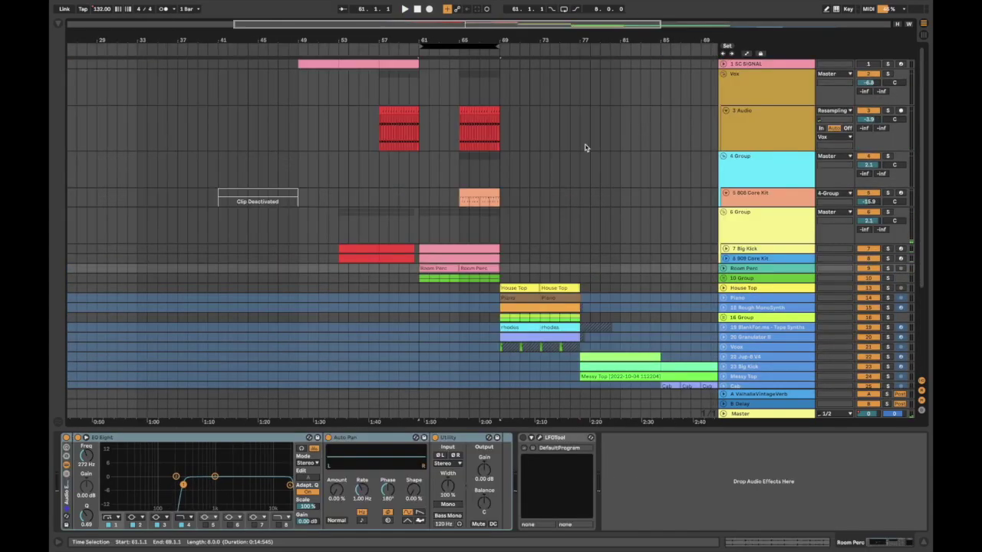
scroll(406, 131, left, 2)
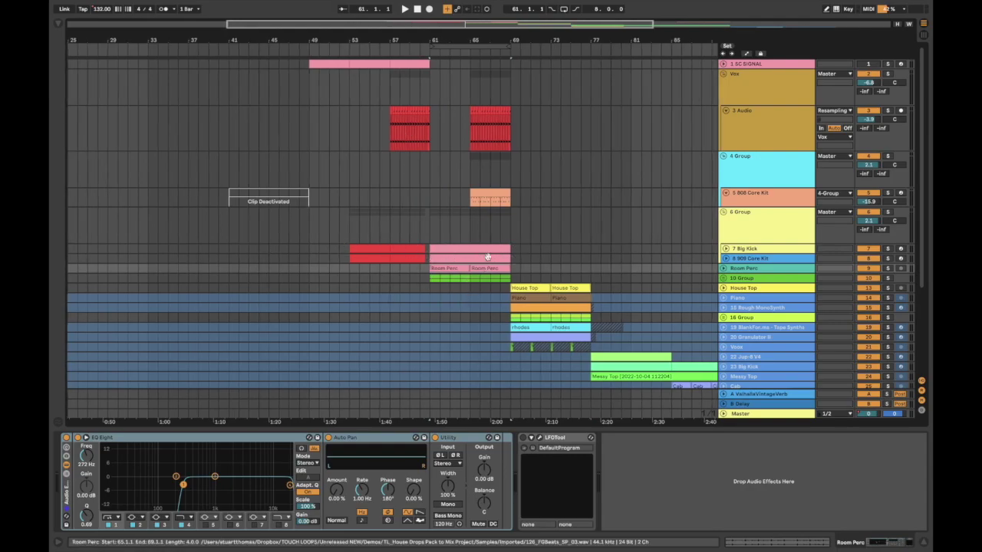
Unfold the 7 Big Kick, 10 Group and Room Perc tracks for the section from bar 61 to 69
click(483, 193)
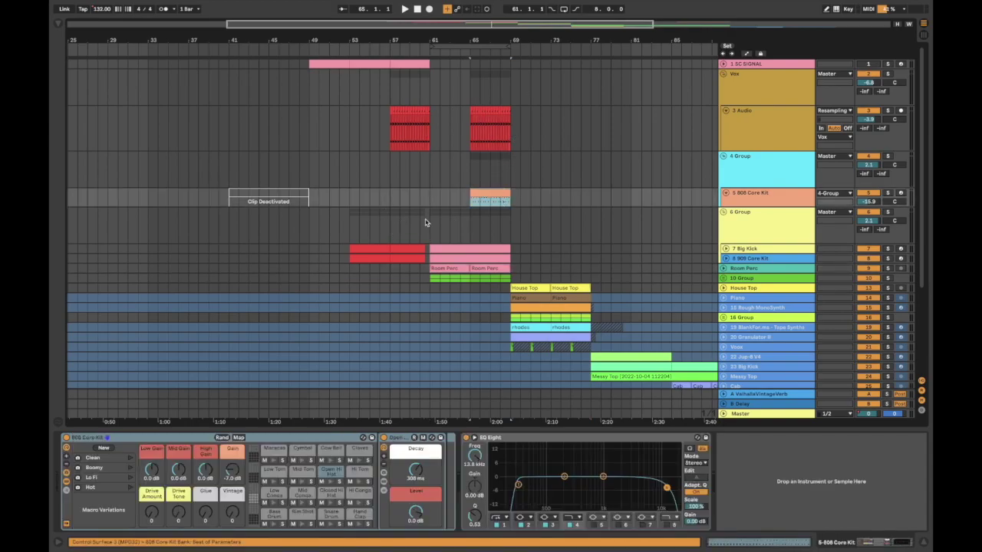
click(427, 259)
click(428, 268)
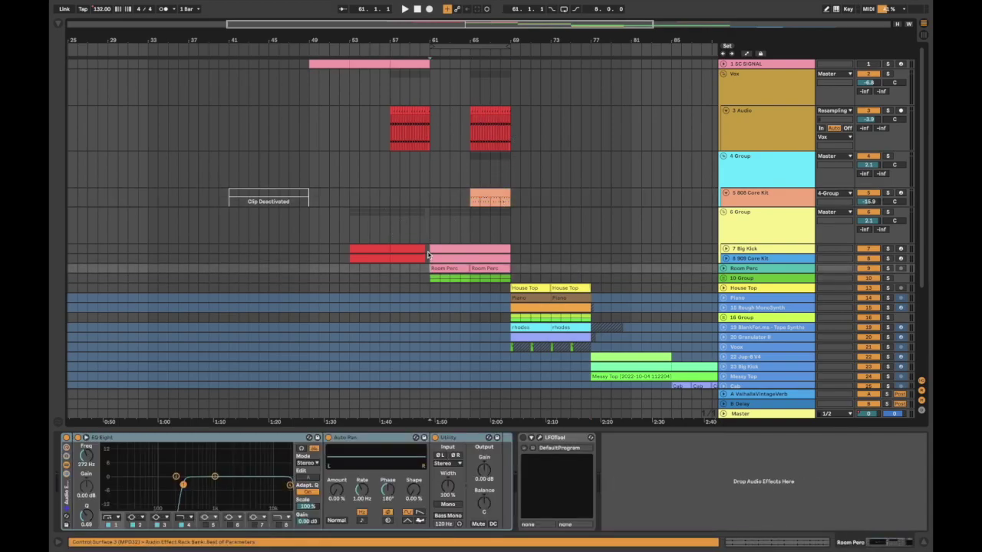
click(726, 250)
scroll(654, 248, down, 2)
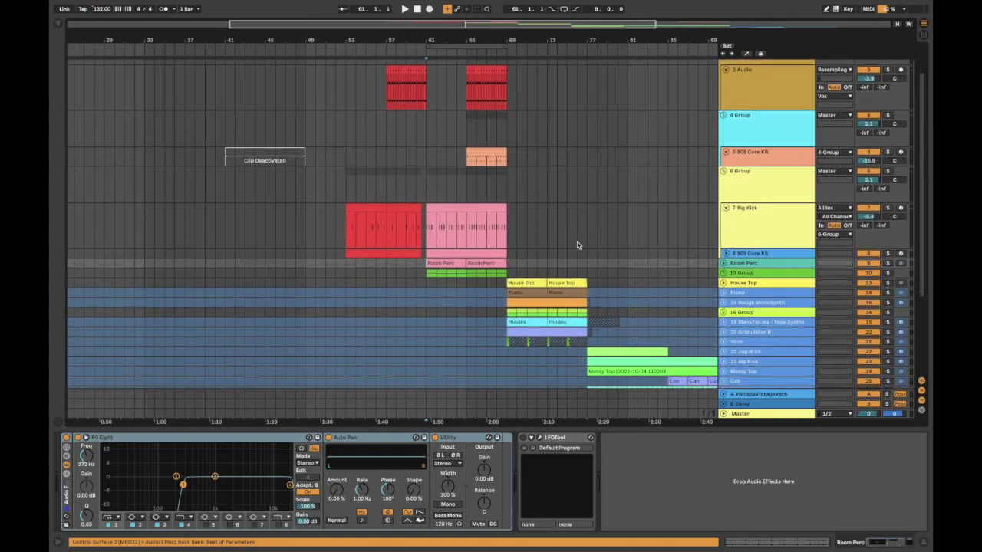
scroll(333, 257, up, 5)
scroll(333, 257, right, 2)
scroll(331, 257, down, 3)
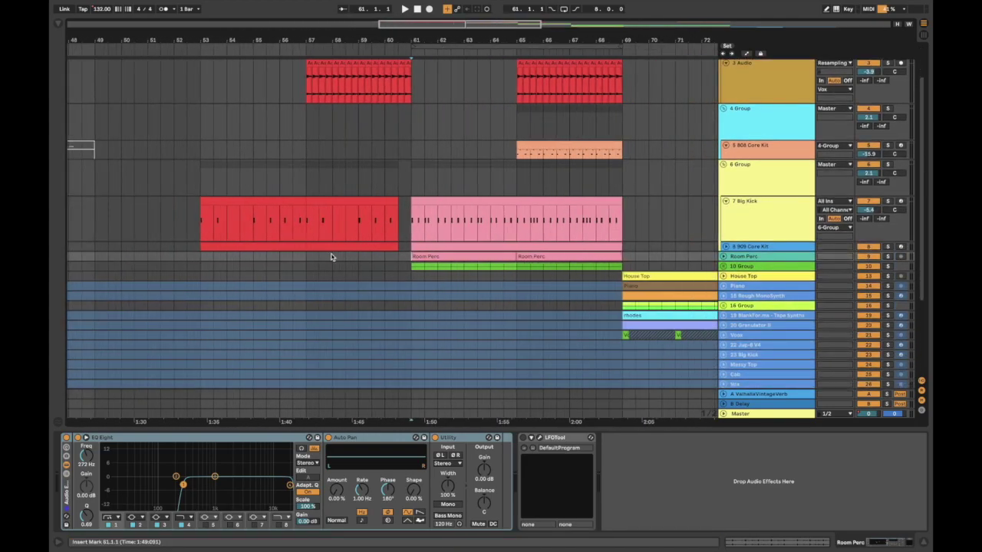
click(723, 266)
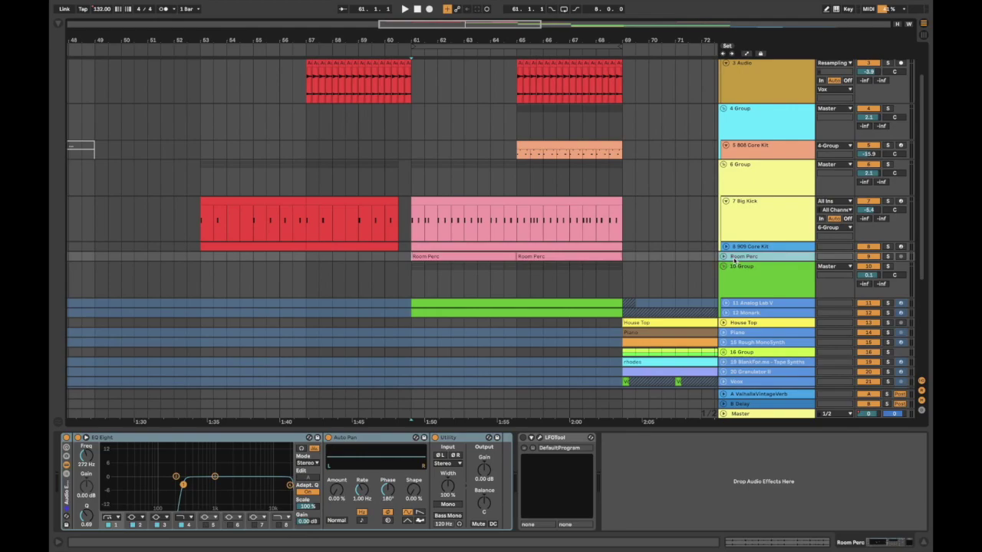
click(725, 258)
scroll(453, 316, down, 1)
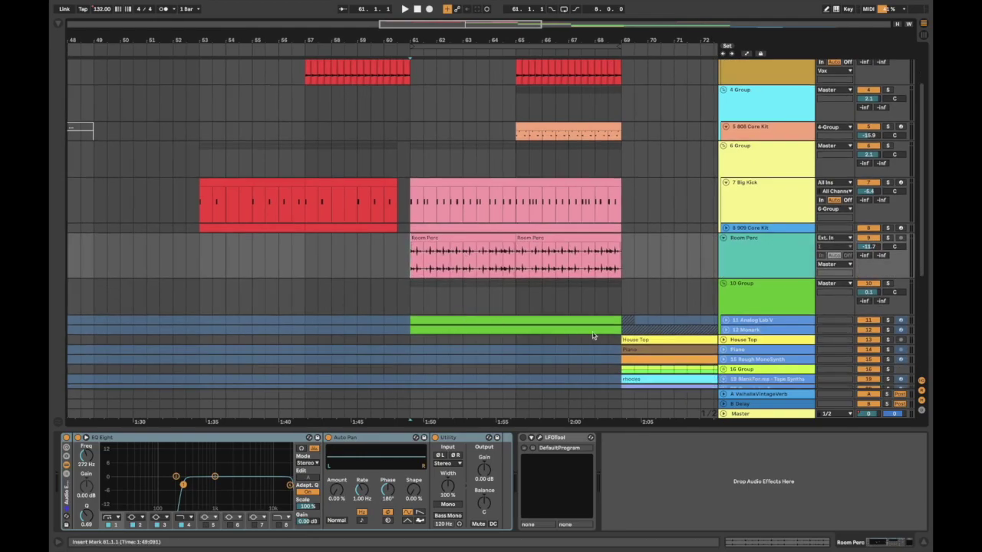
Play the section from bar 61 and unfold the 11 Analog Lab V and 12 Monark tracks
click(412, 116)
key(space)
scroll(412, 116, up, 2)
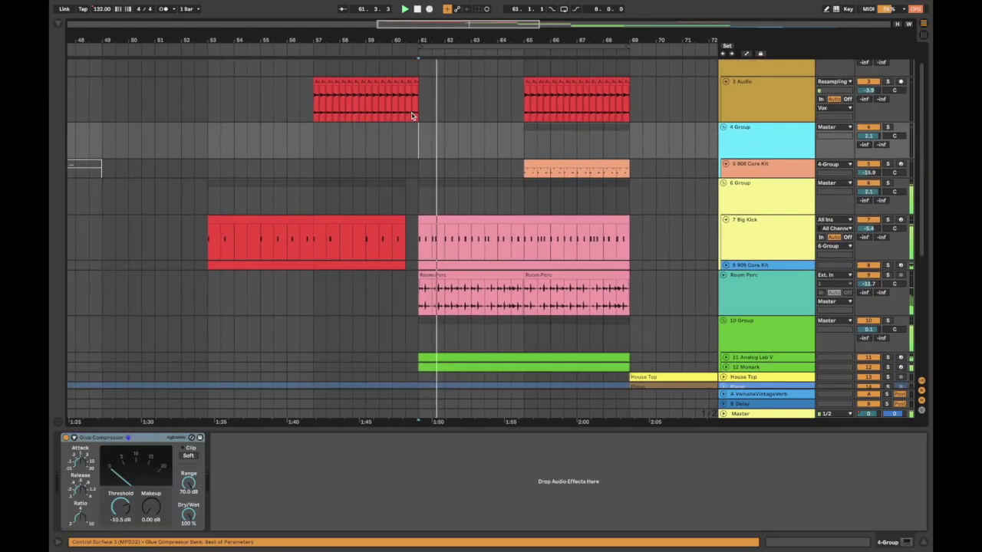
click(725, 361)
scroll(725, 361, down, 2)
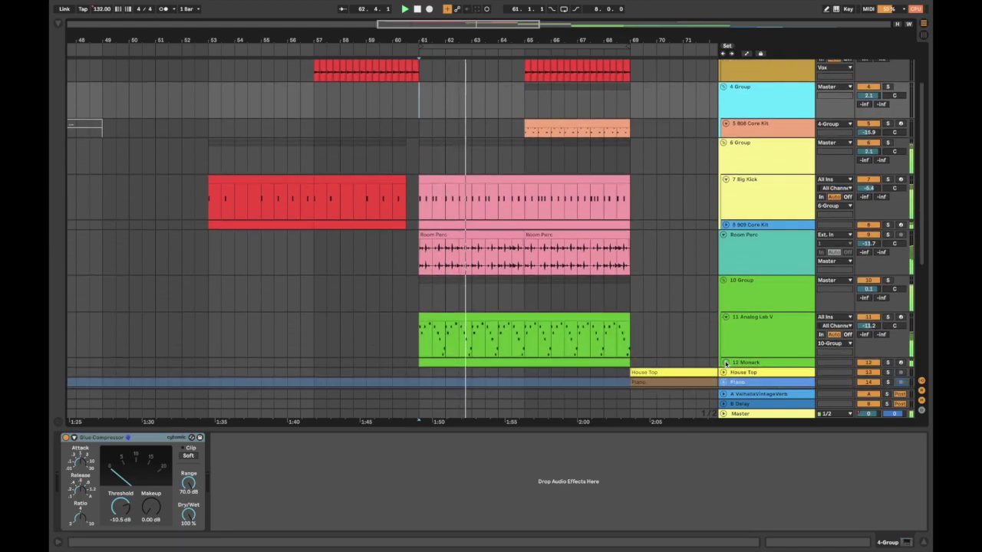
click(725, 362)
scroll(660, 323, down, 2)
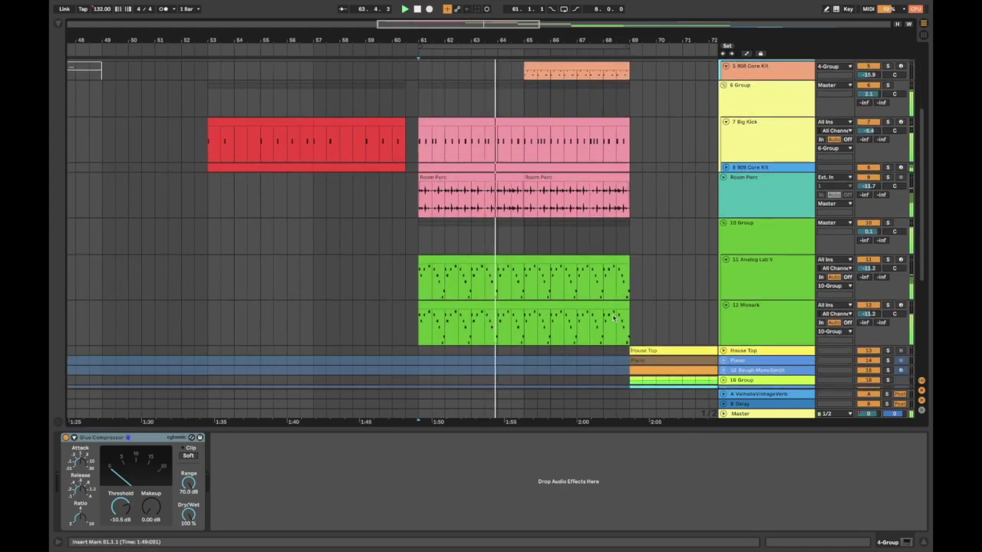
View the notes of the 12 Monark clip, turn on the arrangement loop, and close the note editor
double_click(603, 303)
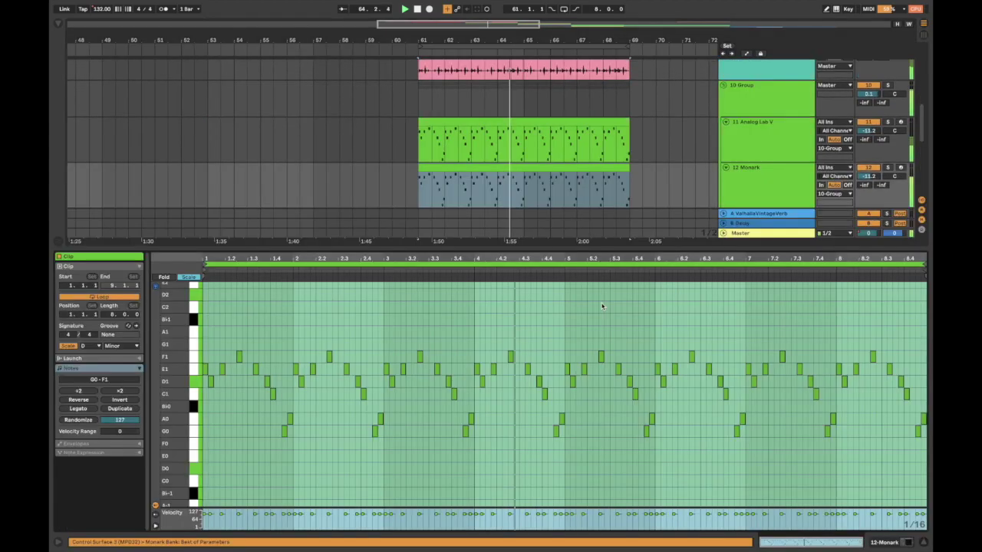
click(564, 9)
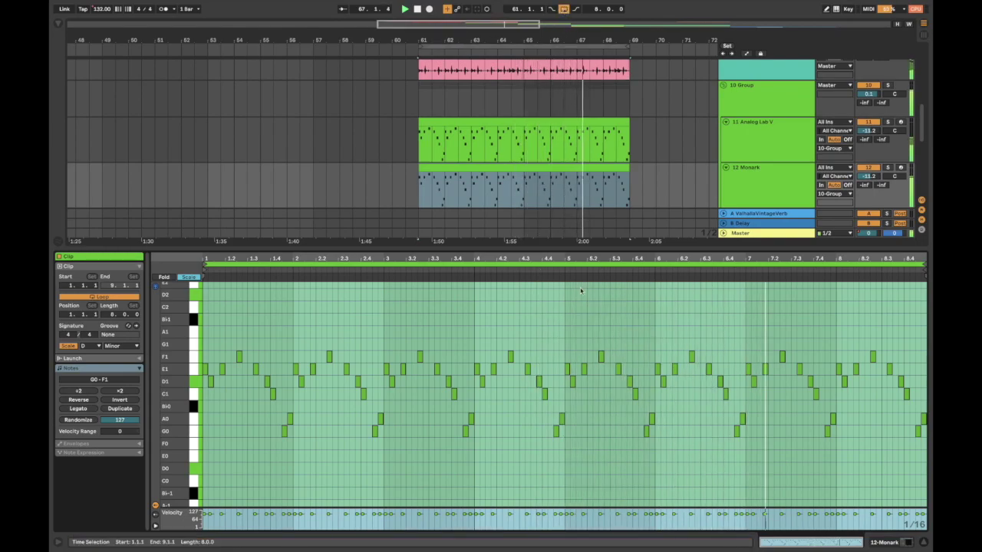
double_click(609, 247)
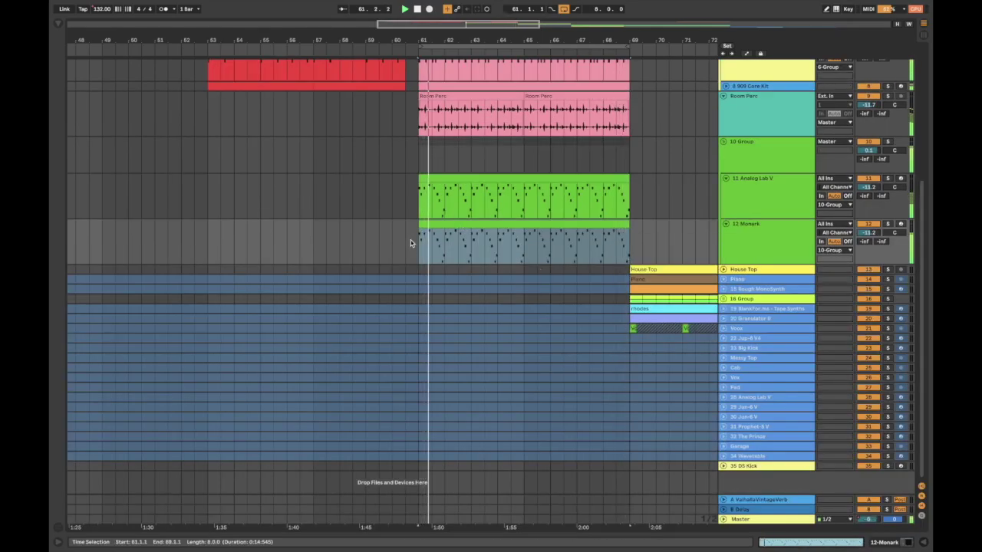
Stop playback, view the note pattern of the 7 Big Kick clip at bar 61, and close the note editor
scroll(410, 242, up, 4)
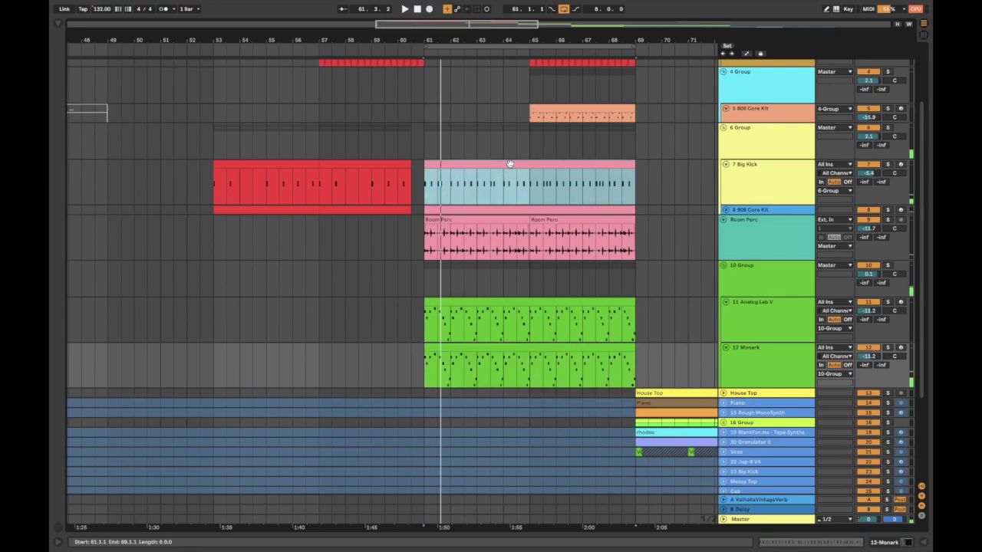
click(510, 164)
double_click(542, 166)
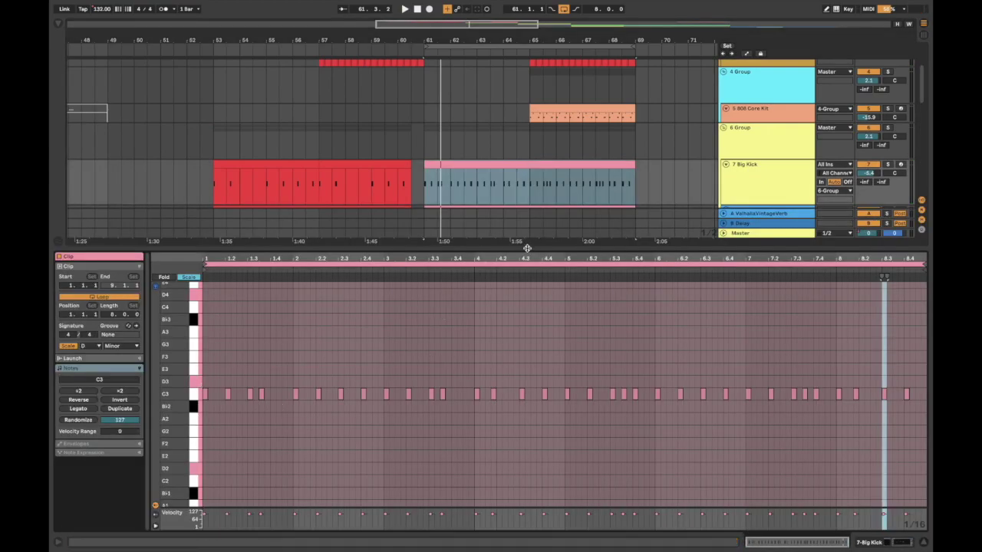
key(super+alt+l)
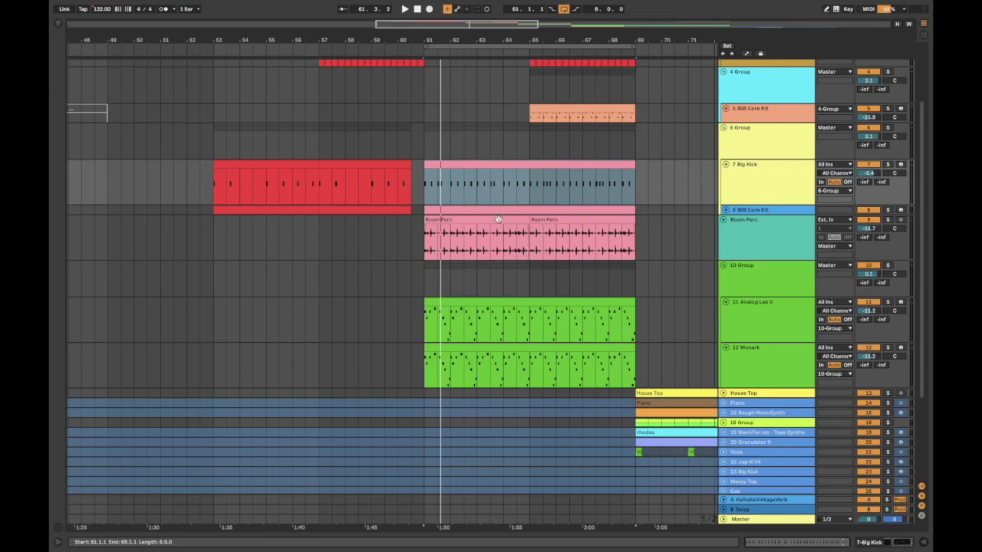
Solo the Room Perc track, play it from bar 61, and view its effects chain
click(511, 220)
click(888, 221)
key(space)
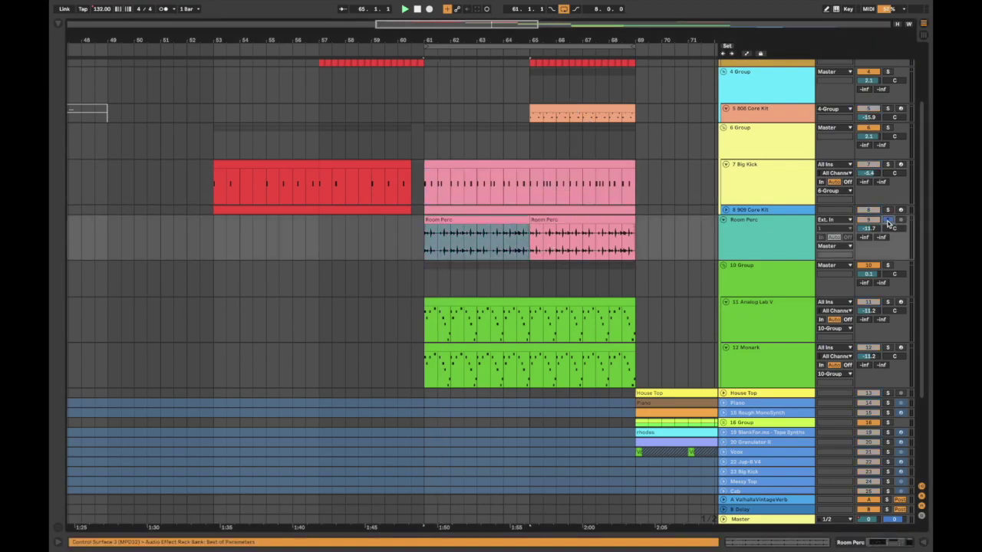
double_click(758, 242)
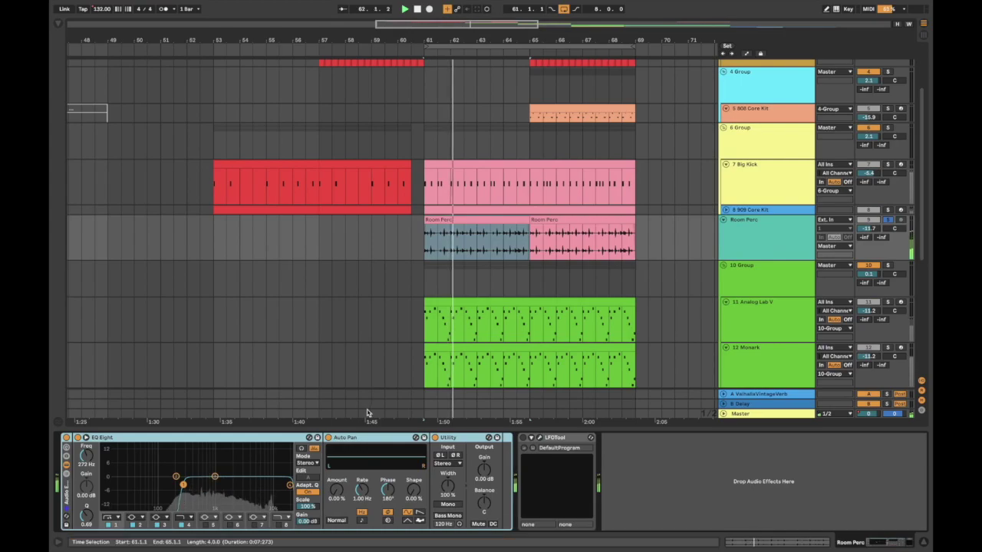
scroll(424, 276, down, 5)
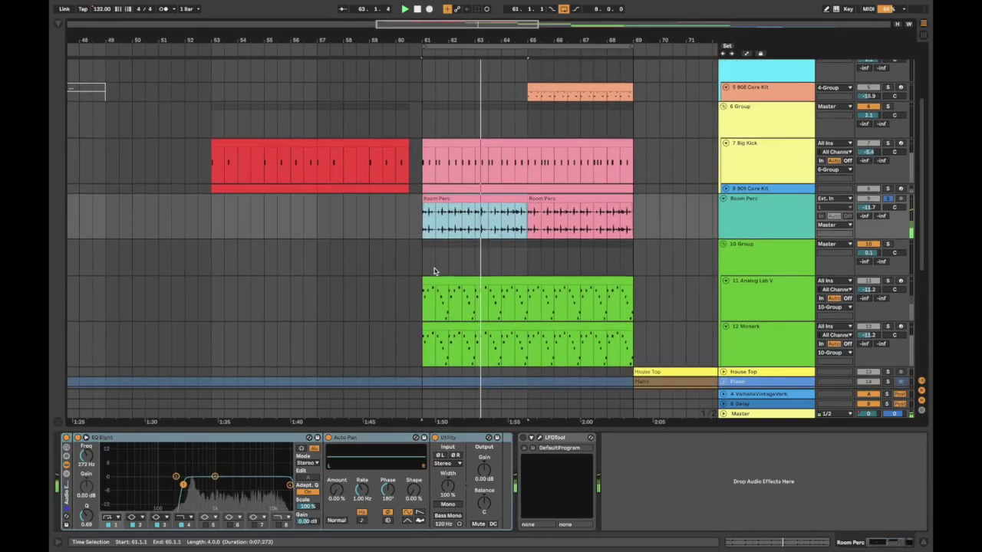
Audition the 11 Analog Lab V track solo, view its 808 Congas preset in the CZ V interface, and close the plug-in window
click(749, 192)
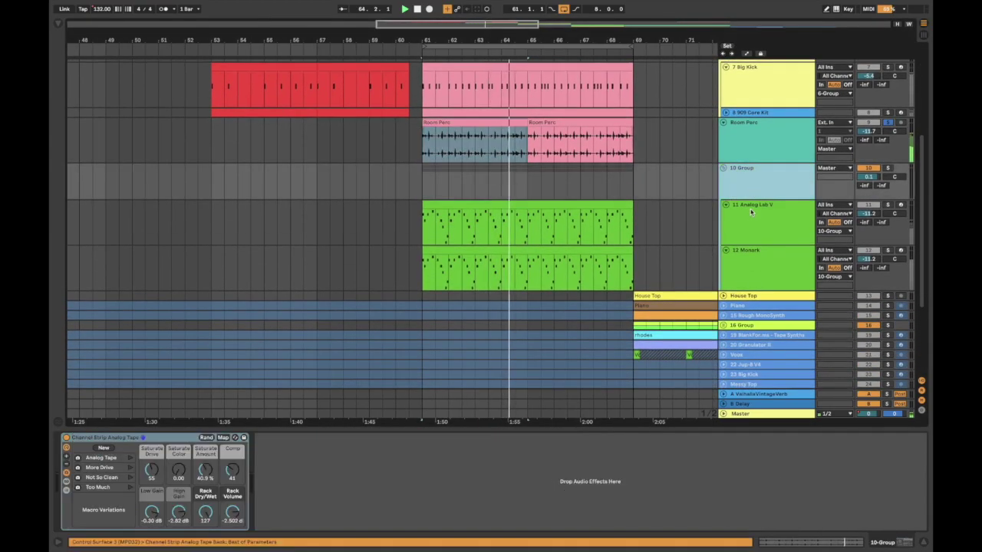
click(752, 215)
click(783, 215)
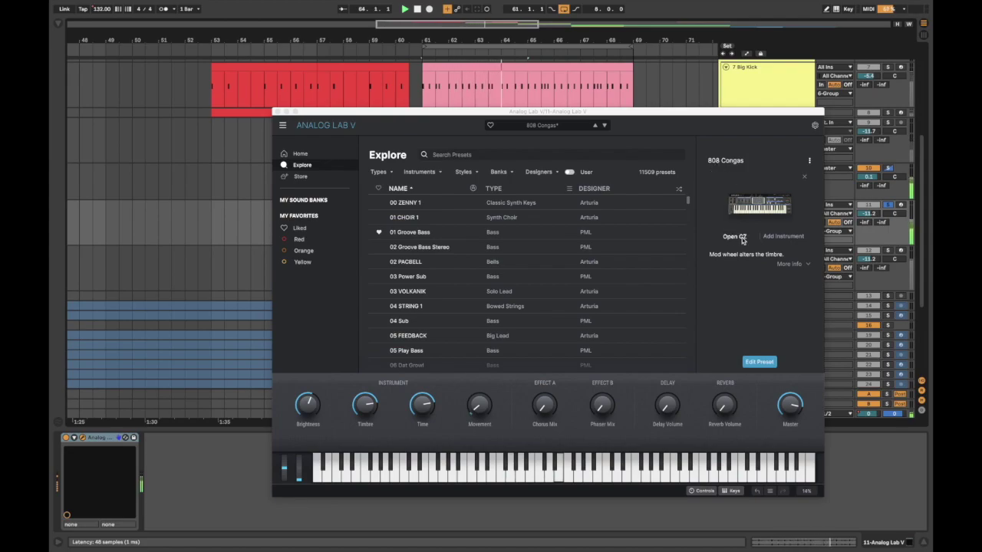
click(734, 237)
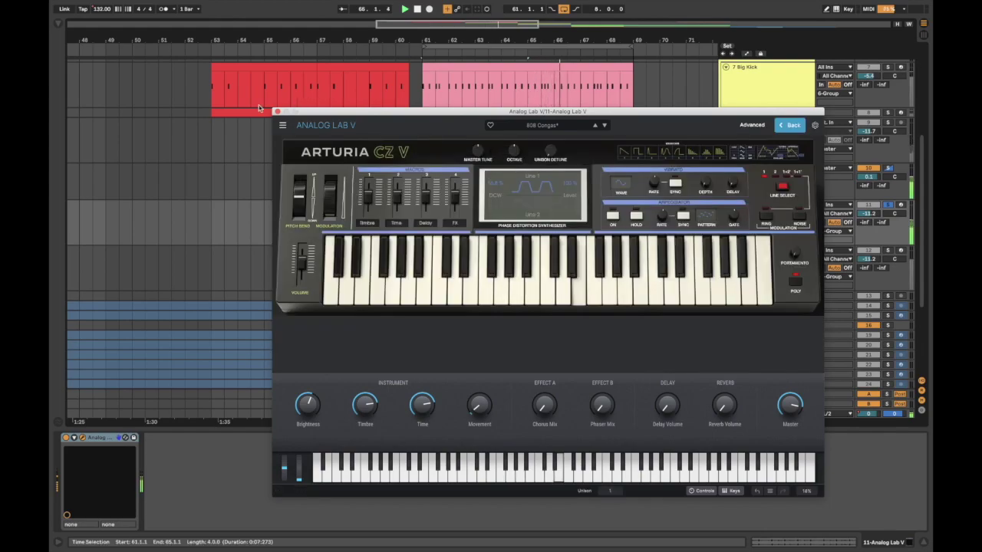
click(277, 111)
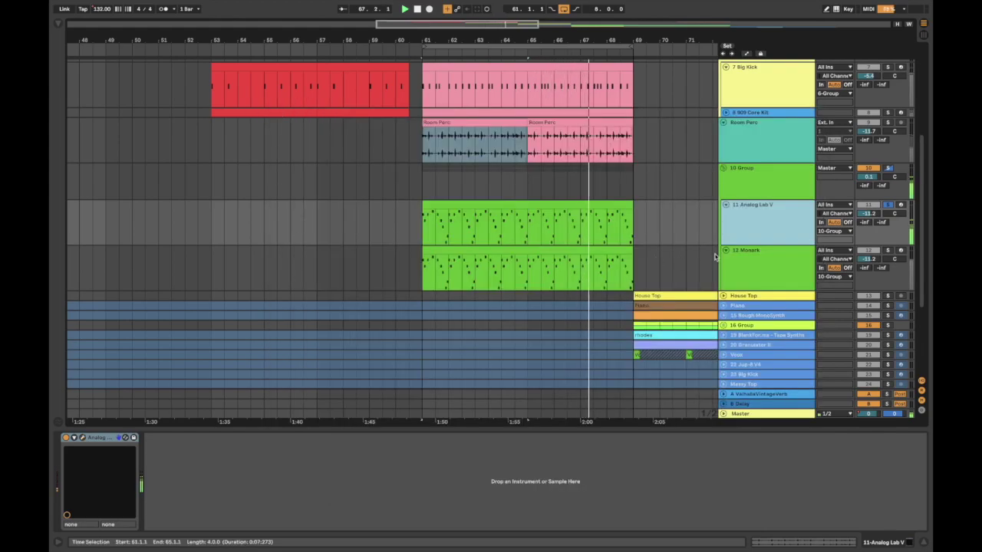
Solo the 12 Monark track, view its Reaktor instrument, and check the preset list while keeping Defined Square
click(771, 264)
click(889, 251)
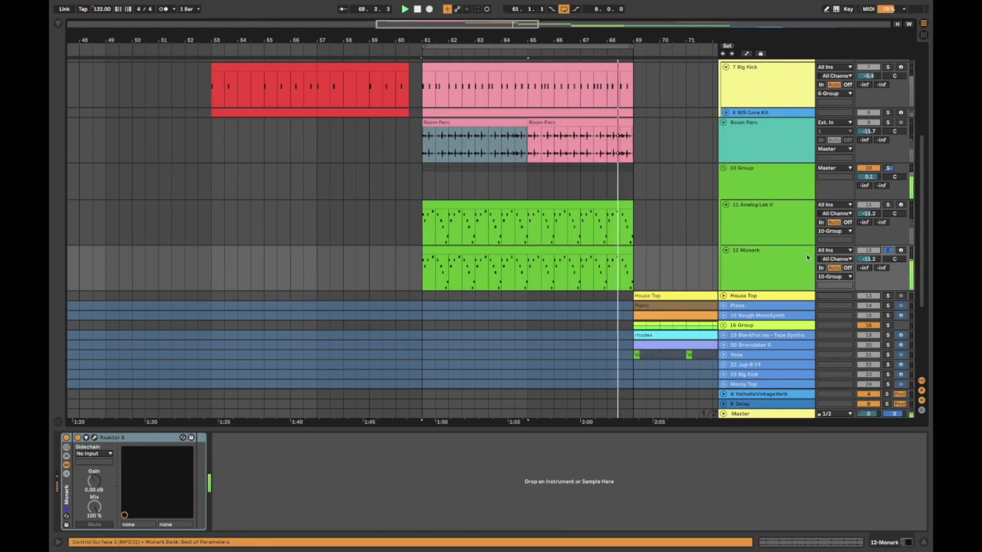
click(794, 261)
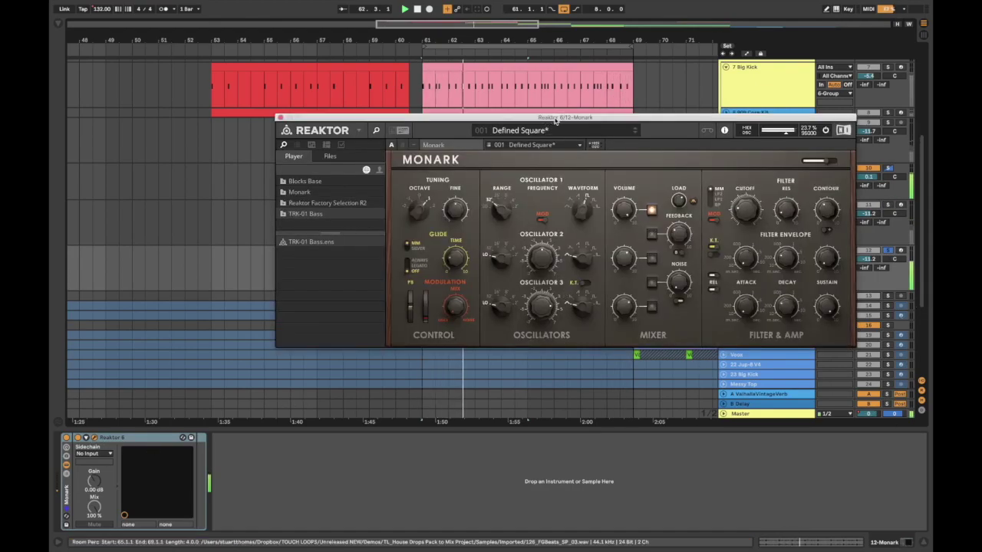
drag(552, 117, 375, 229)
click(349, 245)
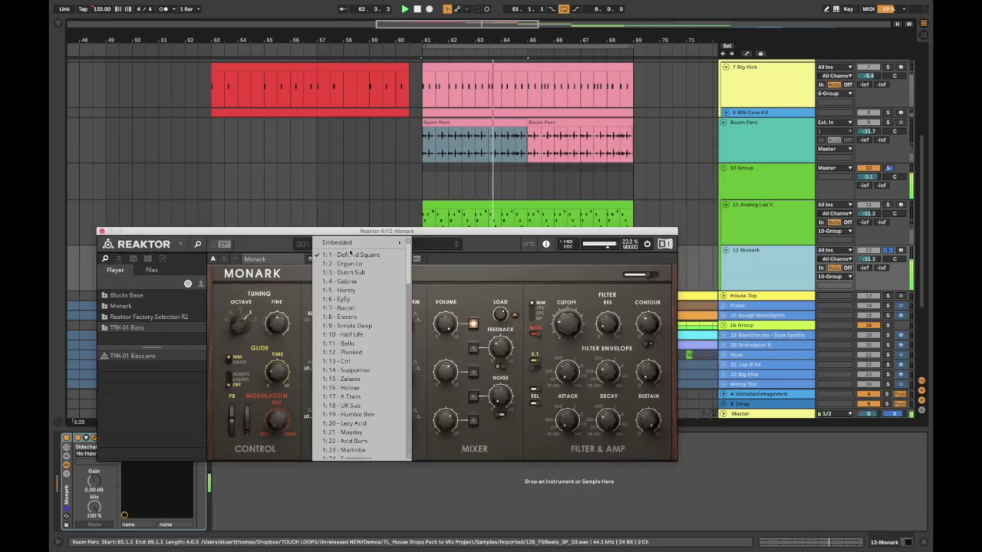
click(529, 253)
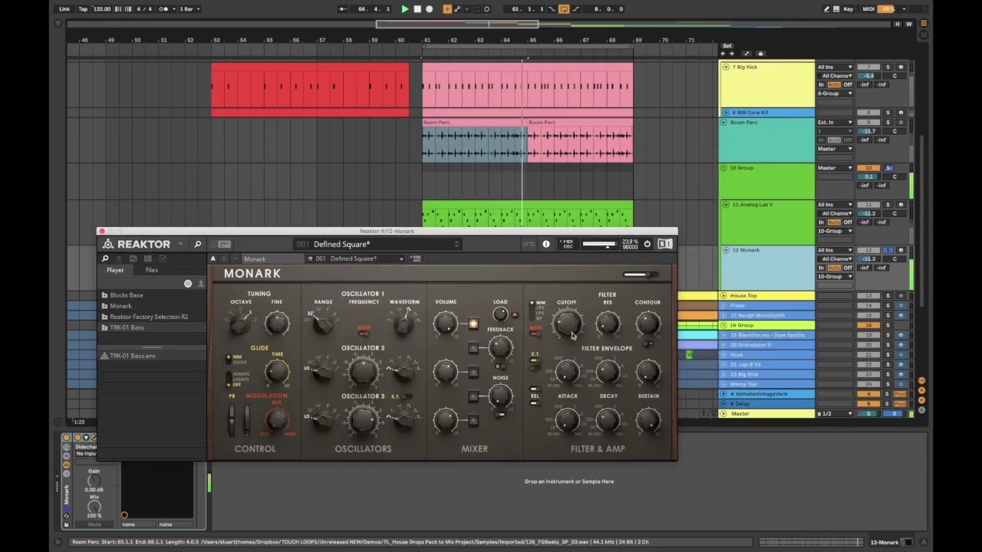
Solo 11 Analog Lab V together with 12 Monark, show the 10 Group's effects, and close the Reaktor window
drag(517, 235, 589, 319)
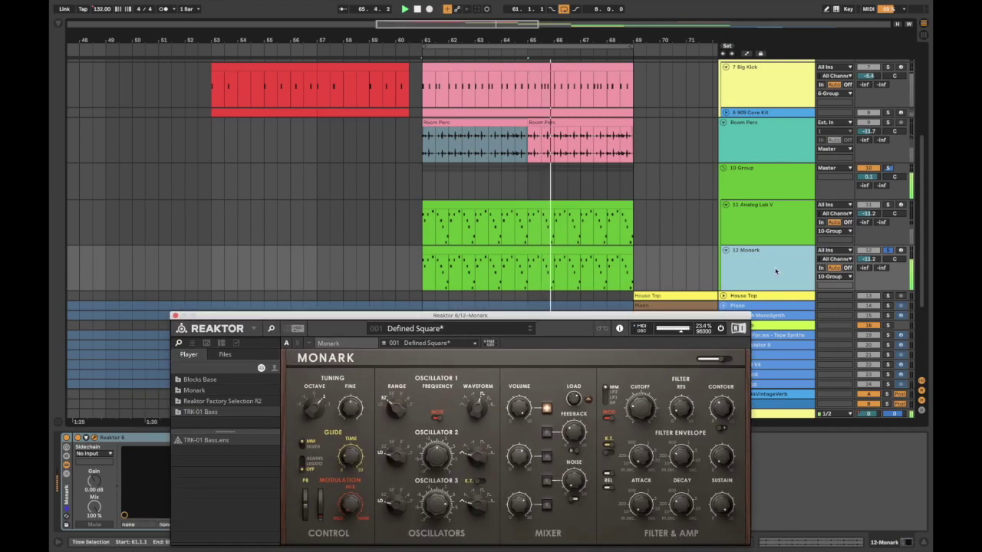
click(888, 206)
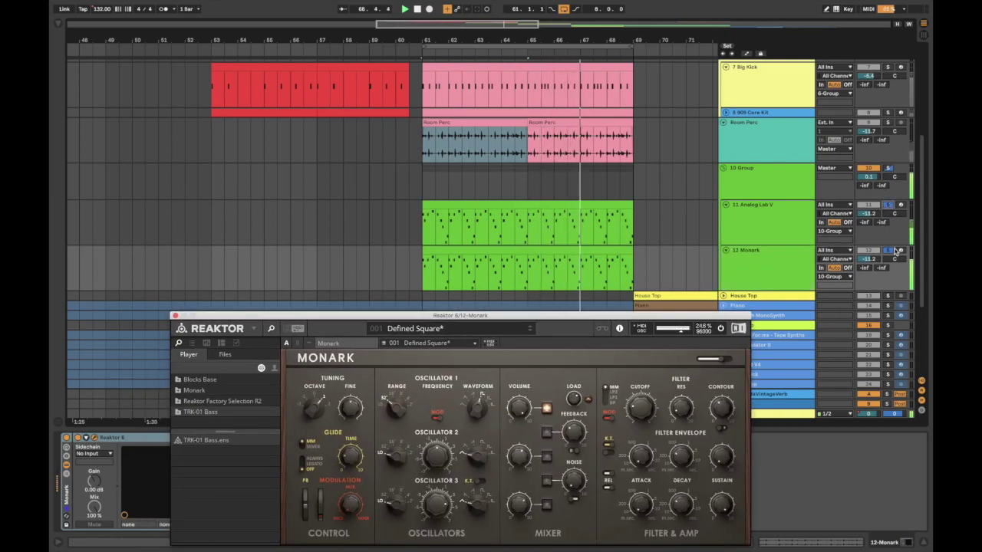
click(762, 190)
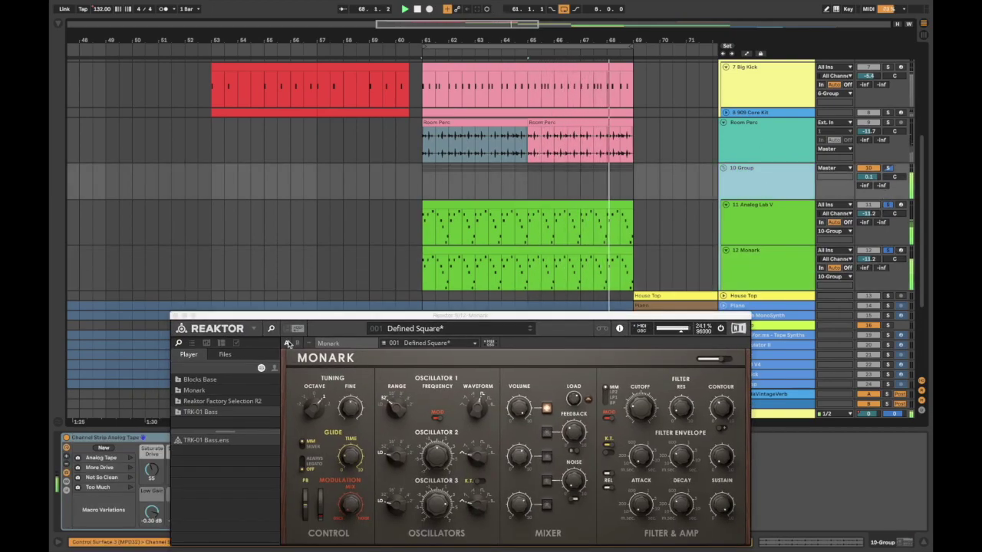
click(174, 315)
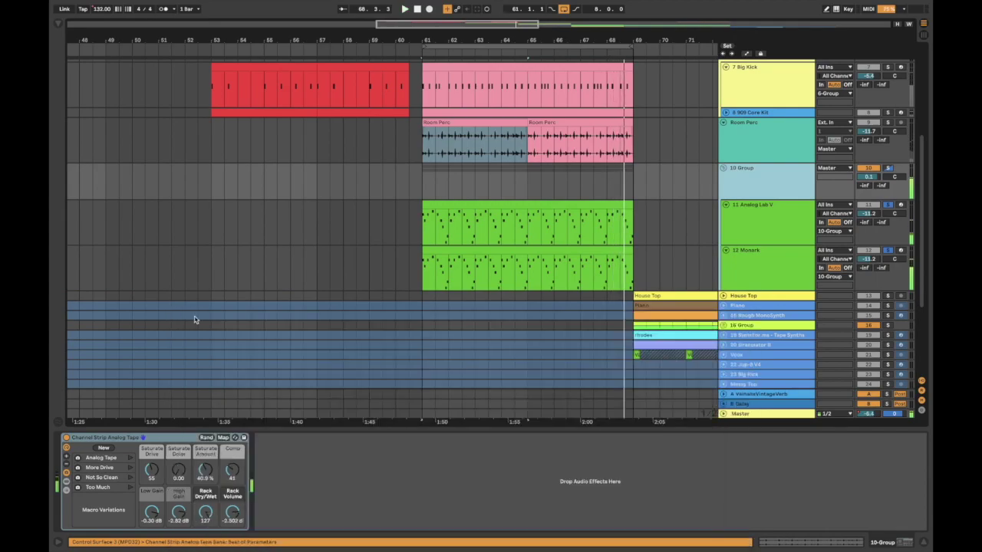
Play the 10 Group while setting its Channel Strip Analog Tape to Saturate Drive 39, Saturate Amount 26.8 % and Comp 46
click(129, 438)
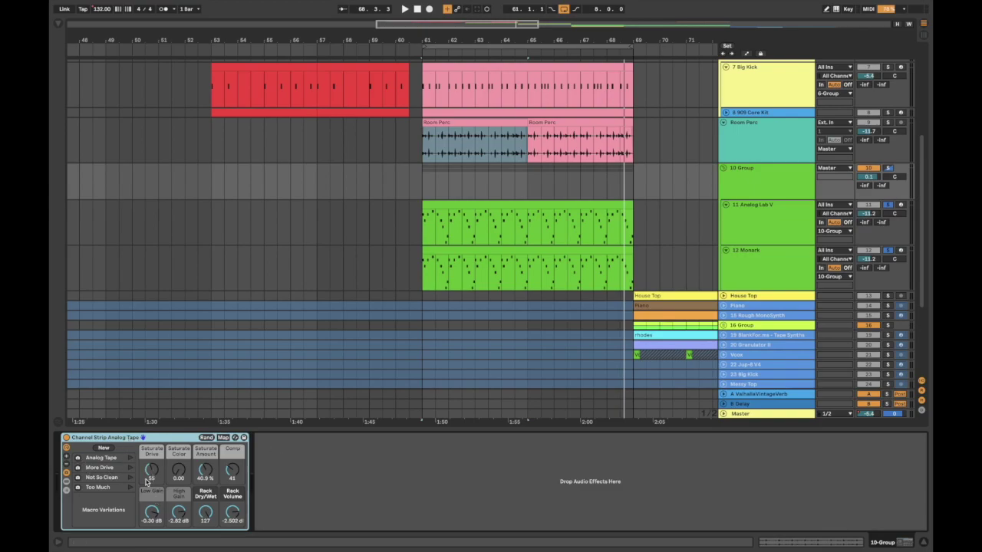
key(space)
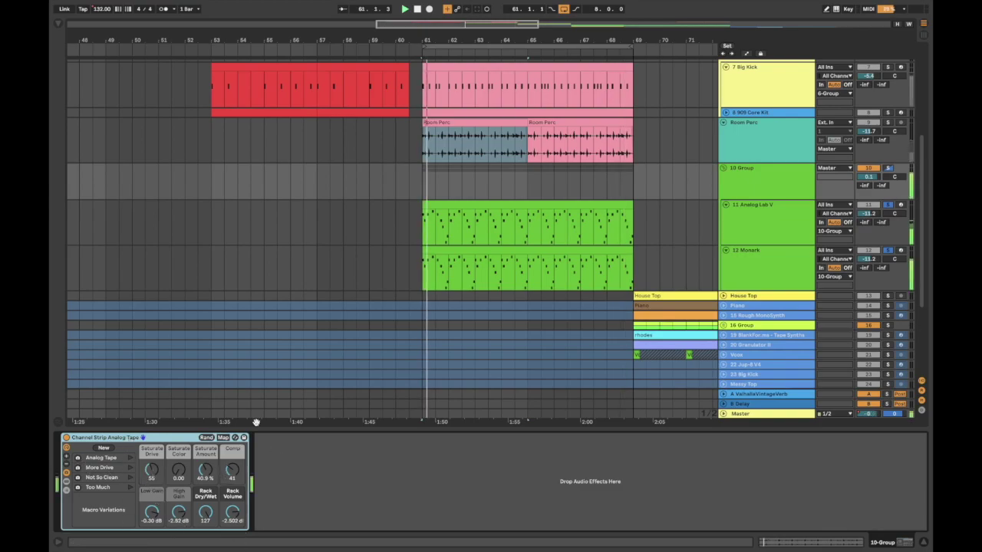
mouse_move(152, 471)
mouse_down()
mouse_move(152, 452)
mouse_move(152, 484)
mouse_up()
drag(231, 471, 206, 482)
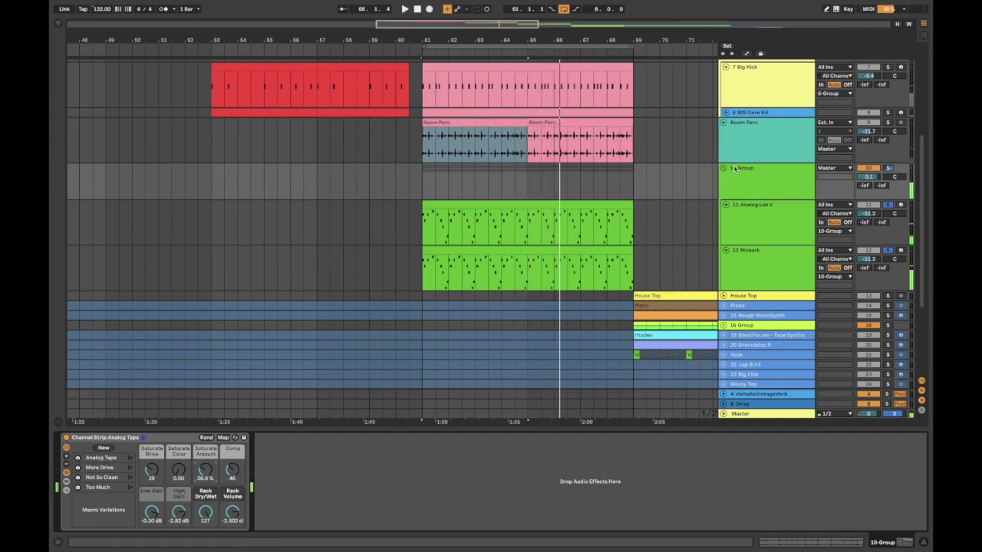
scroll(763, 184, up, 5)
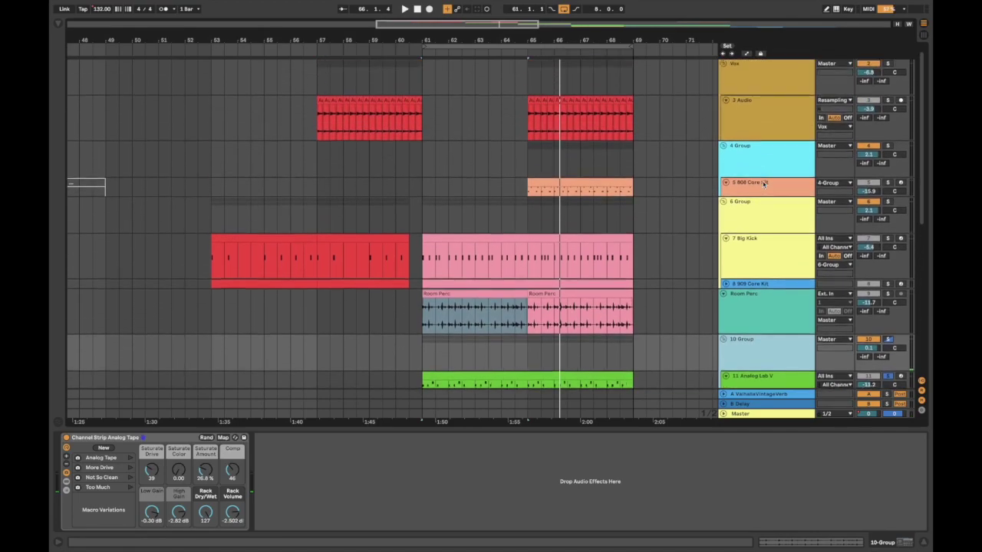
scroll(763, 185, down, 5)
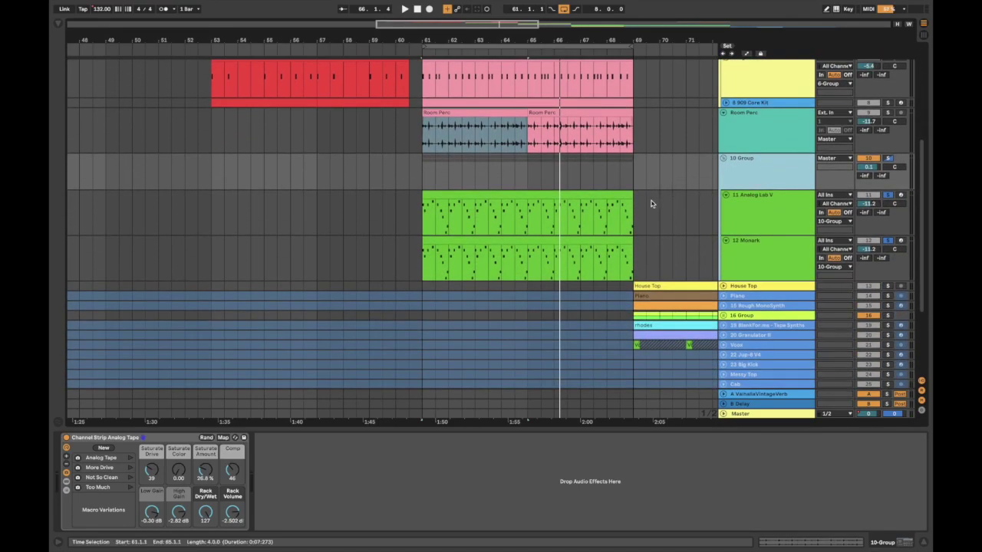
Play the section from bar 69 and unfold its tracks from 11 Granulator II up to House Top
click(247, 134)
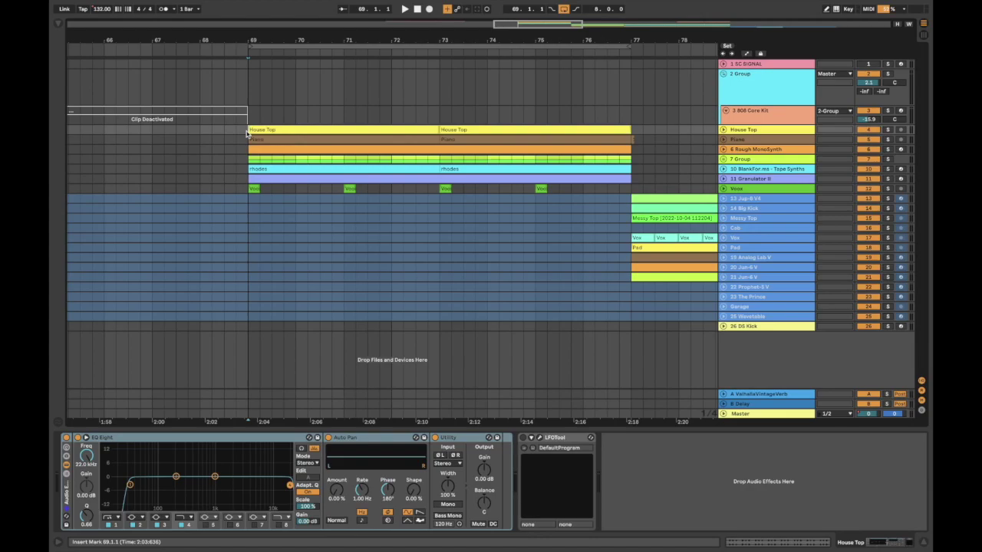
click(405, 11)
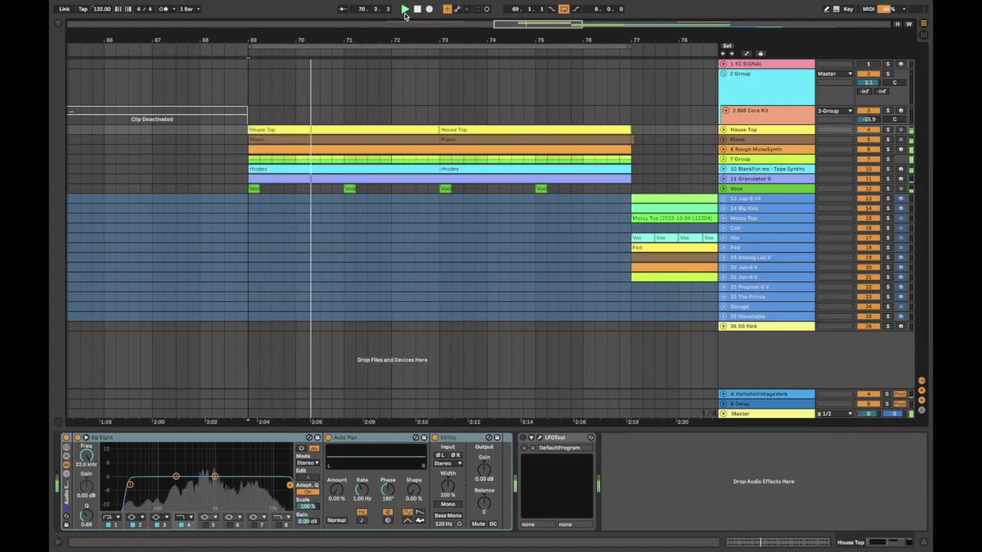
click(723, 178)
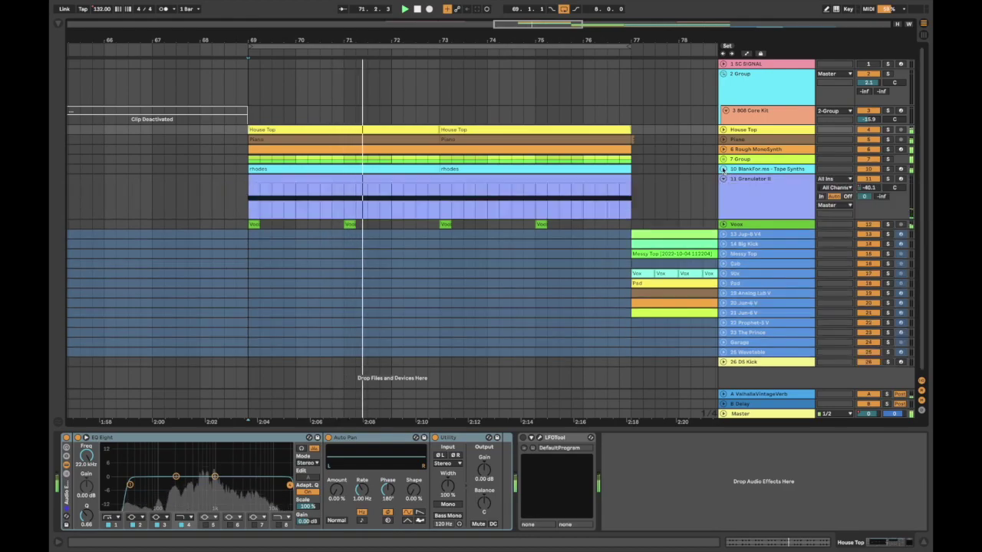
click(723, 169)
click(724, 159)
click(723, 150)
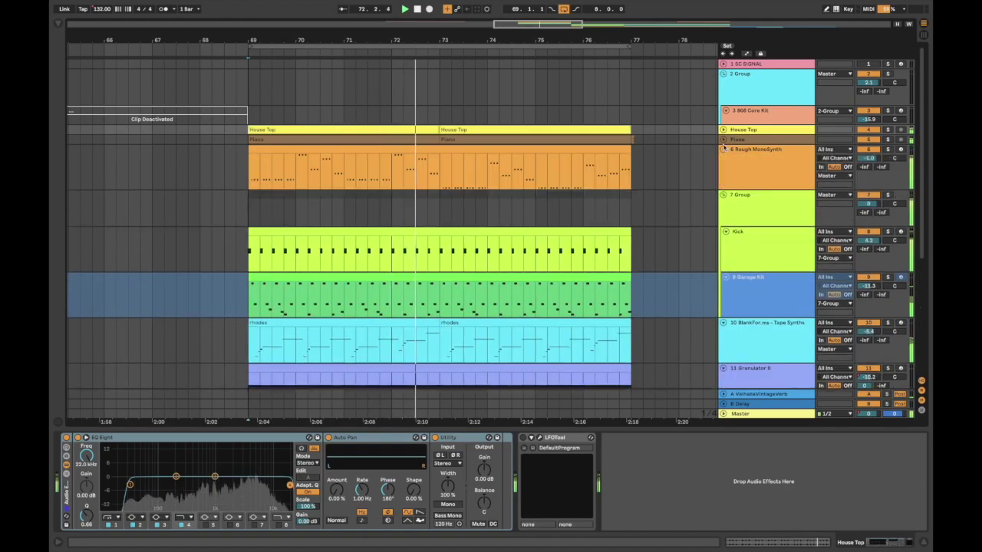
click(724, 140)
click(723, 131)
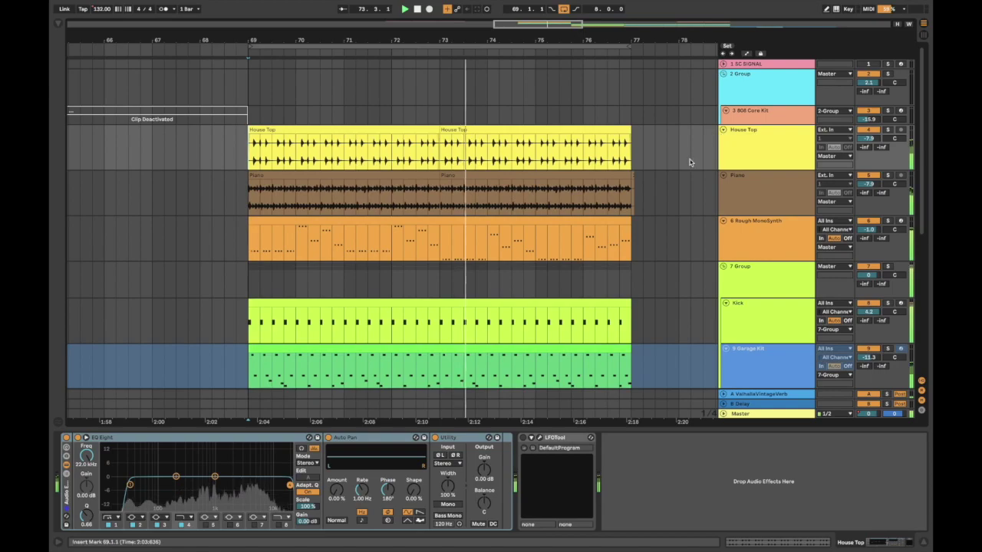
scroll(687, 159, down, 3)
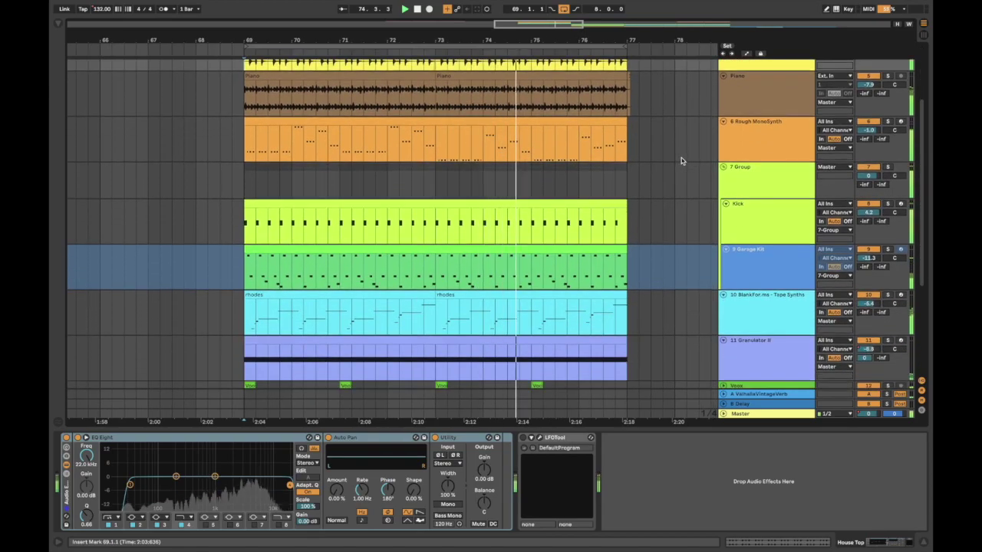
scroll(596, 180, up, 3)
scroll(596, 182, up, 1)
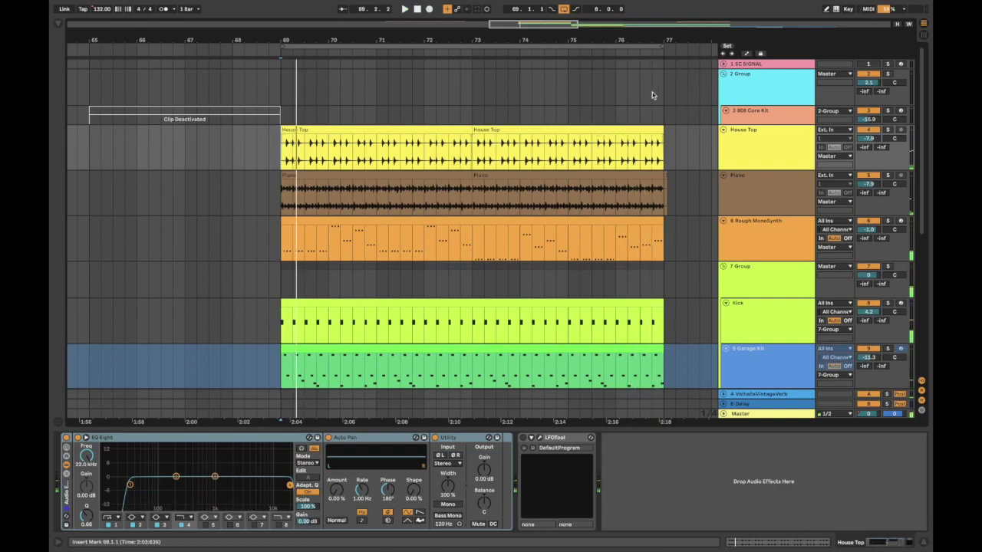
Recolour the 9 Garage Kit track bright green
click(759, 131)
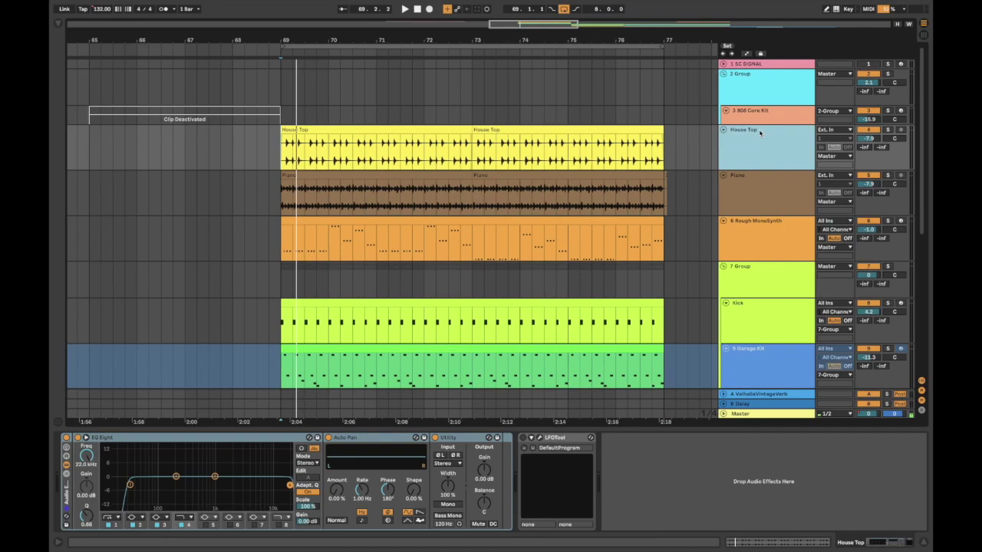
scroll(695, 185, down, 2)
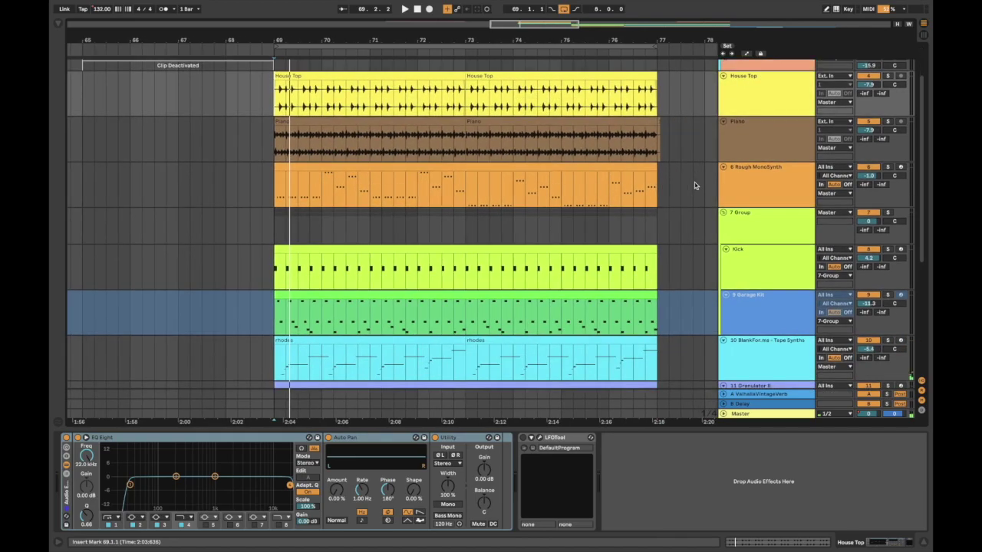
right_click(755, 311)
click(780, 374)
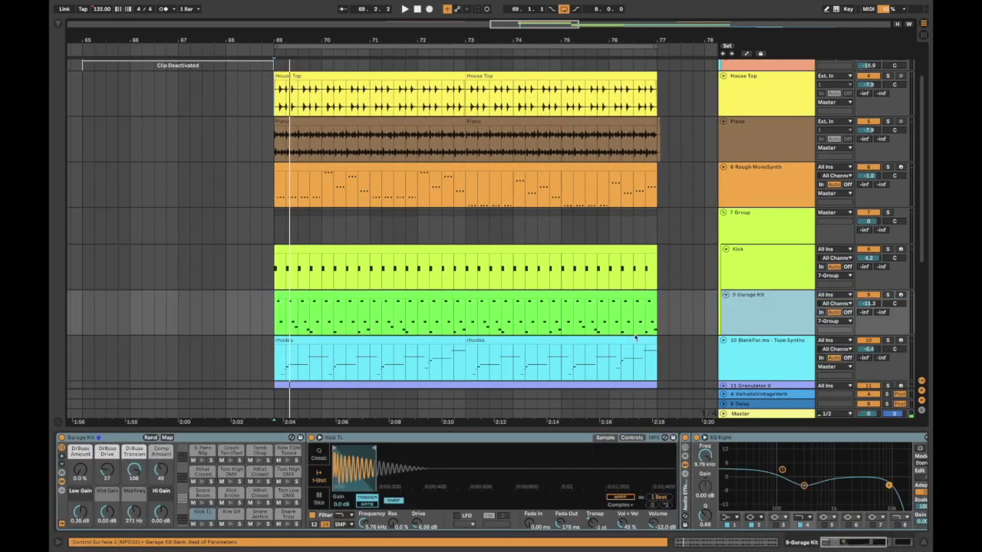
Audition the House Top track solo with its EQ Eight, Auto Pan, Utility and LFOTool effects shown
scroll(375, 266, up, 2)
click(740, 147)
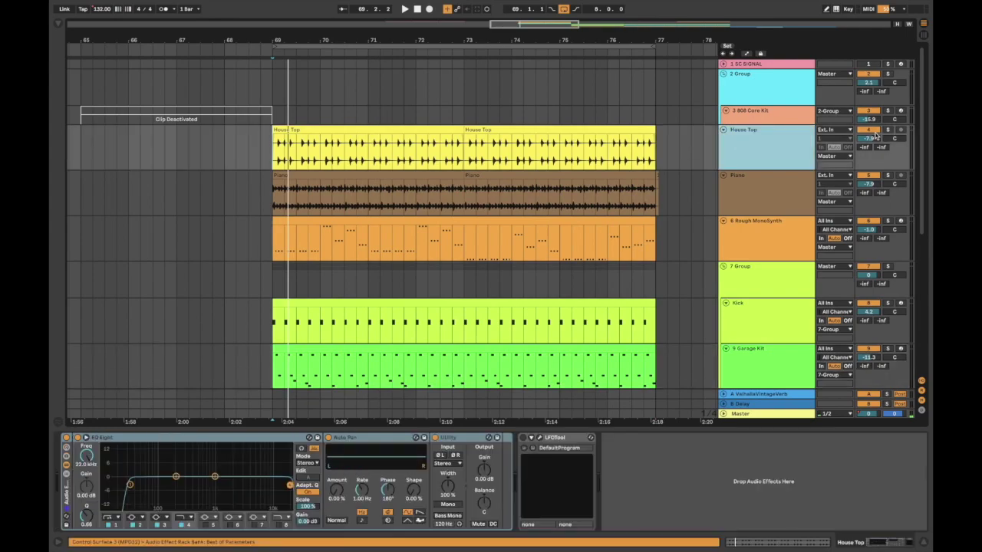
click(888, 131)
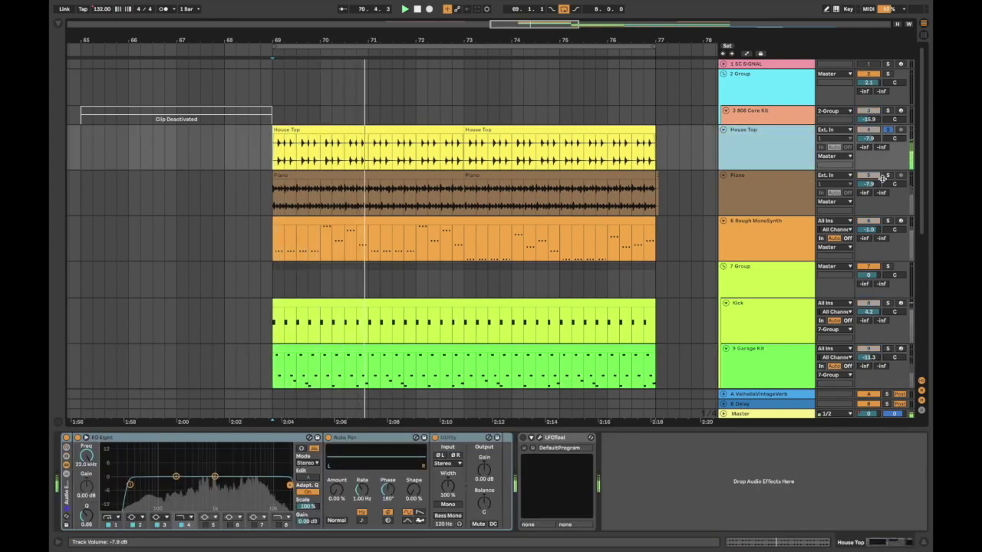
Audition the Piano track solo, view its volume-ducking curve in LFOTool, and close the plug-in window
click(888, 176)
click(781, 187)
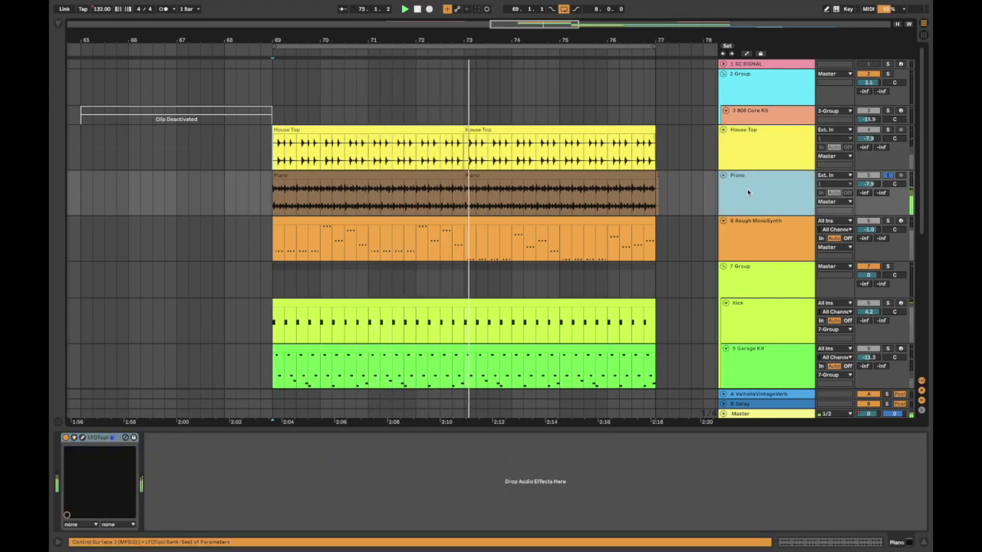
click(304, 177)
key(space)
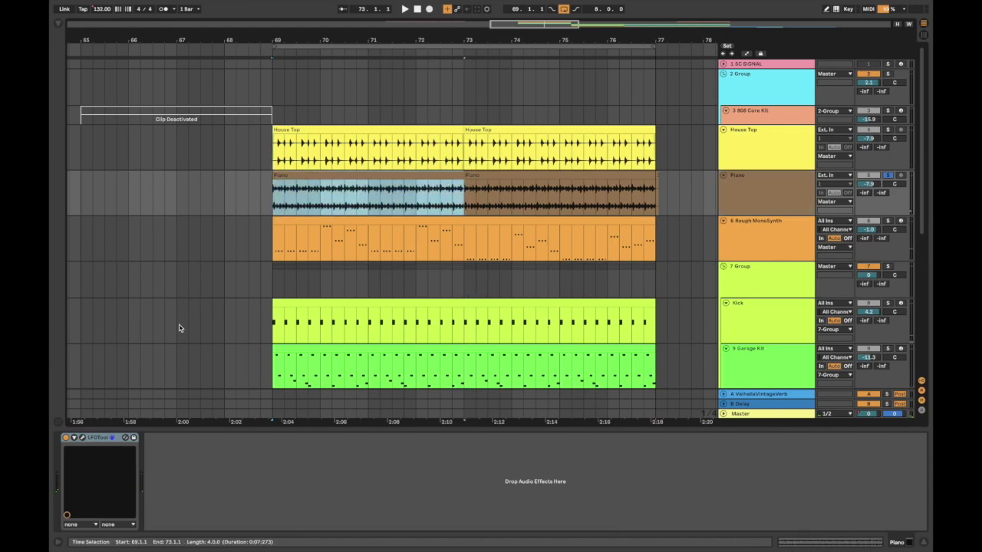
click(83, 438)
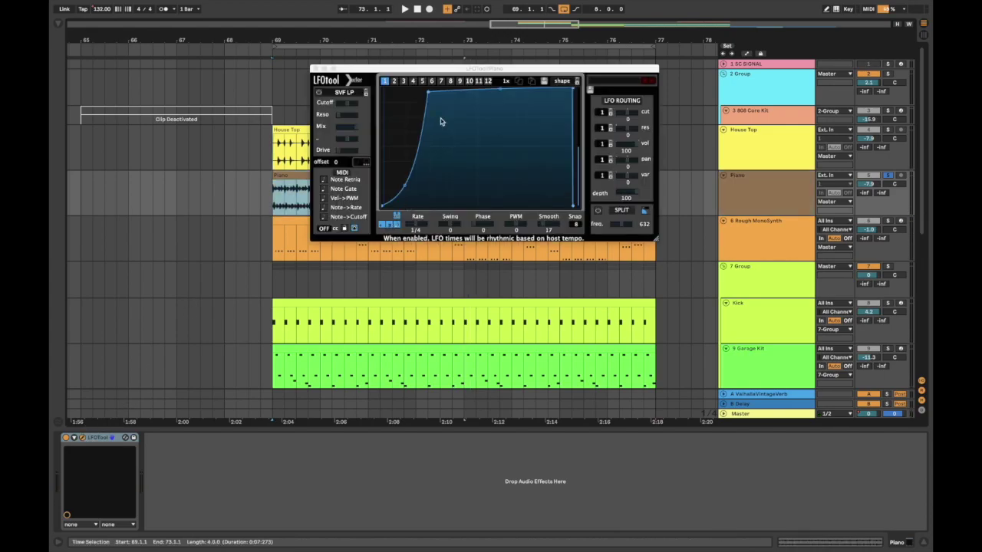
drag(316, 70, 498, 253)
click(498, 252)
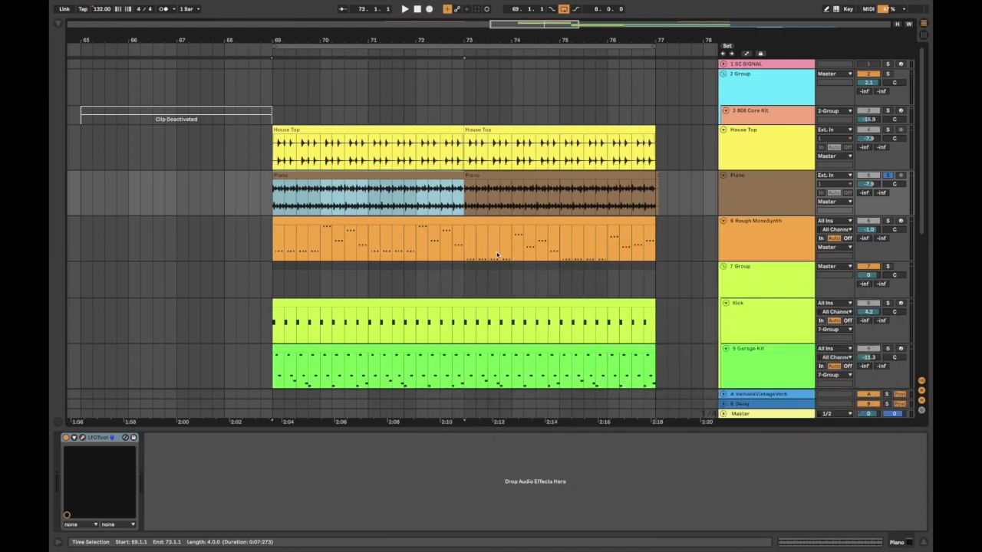
Add Auto Pan after LFOTool on the Piano track, with Amount 100 %, synced Rate 1/16, Phase 0° and a sawtooth waveform
click(366, 178)
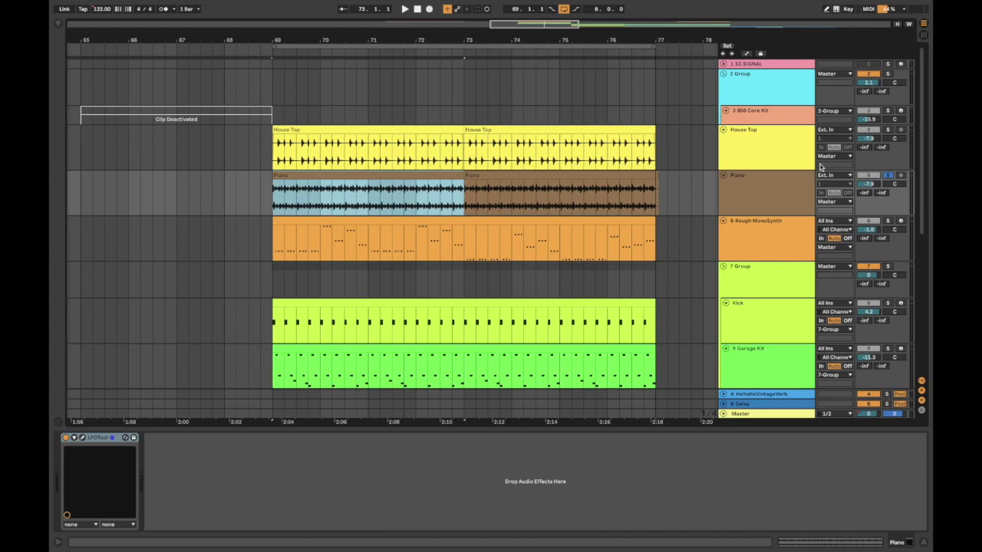
click(790, 177)
click(57, 24)
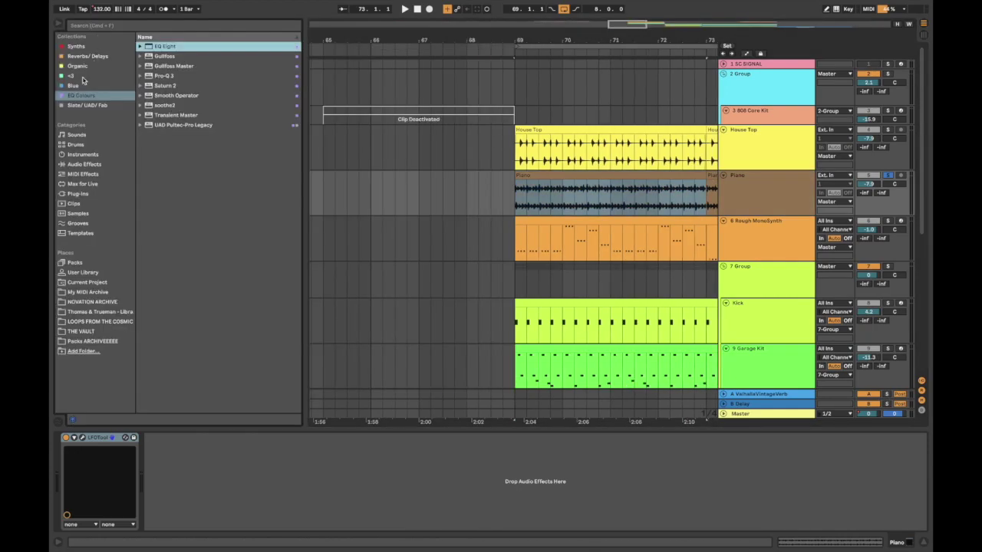
click(86, 165)
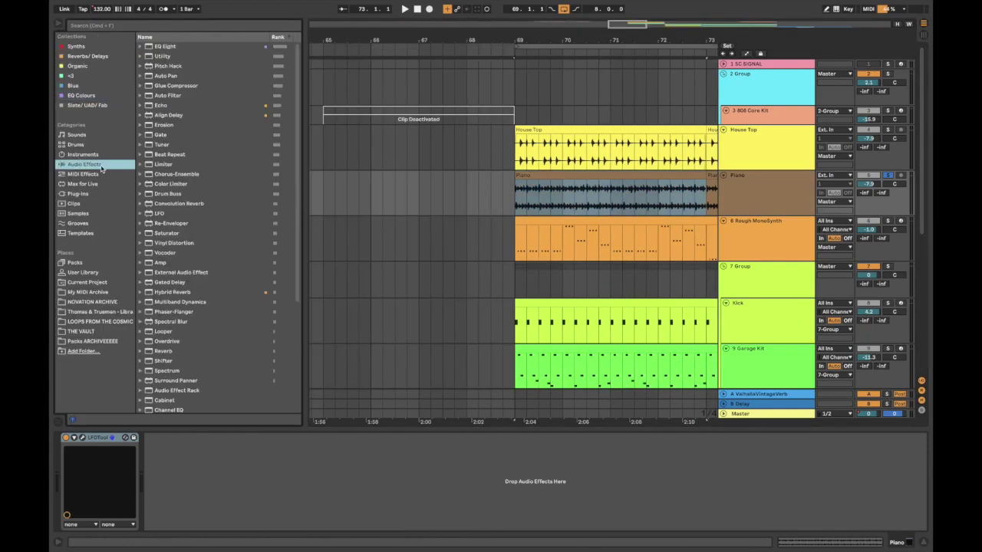
click(164, 76)
drag(195, 434, 175, 463)
drag(207, 495, 157, 491)
click(181, 522)
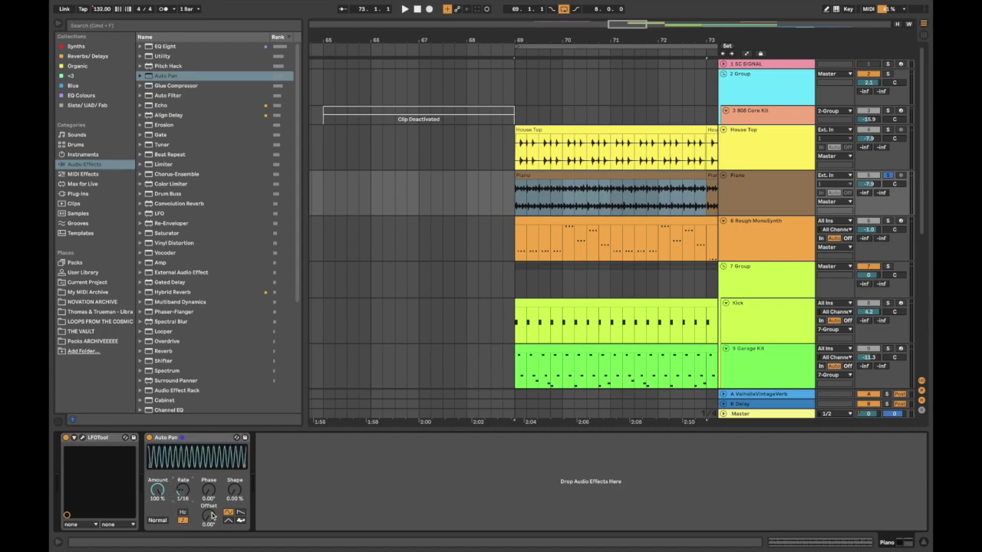
click(239, 513)
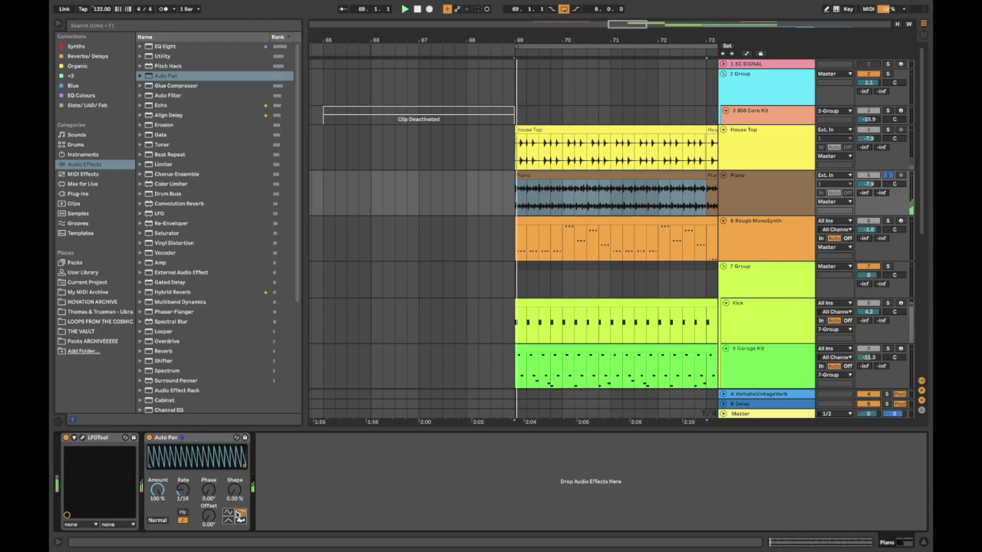
Compare the Piano with Auto Pan bypassed and active, set its Rate to 1/8, and turn the device off
click(150, 439)
click(150, 438)
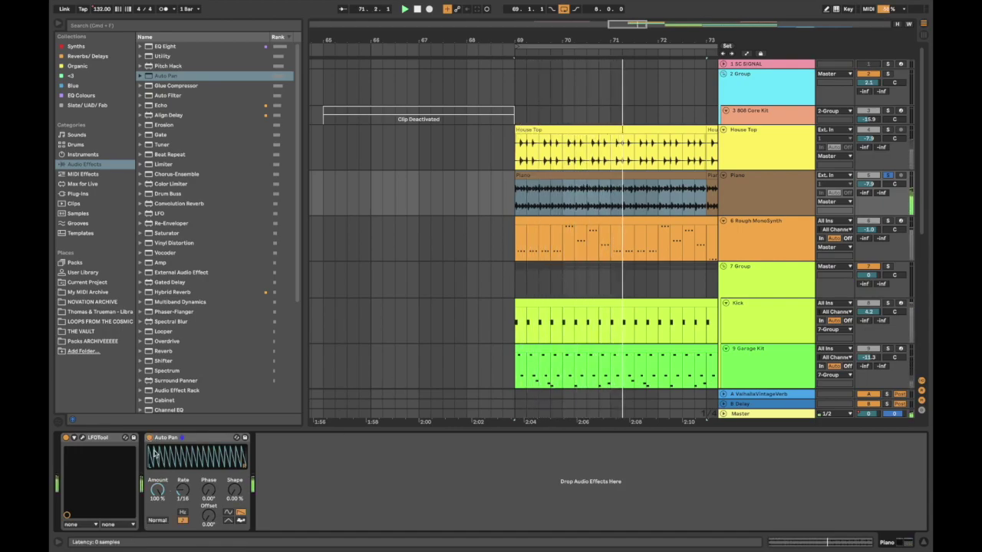
drag(182, 490, 183, 481)
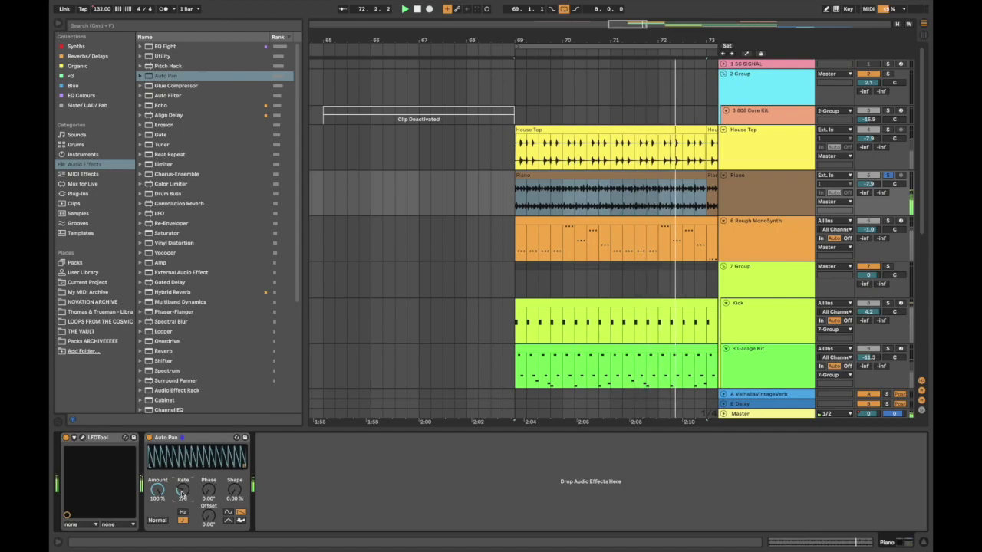
click(150, 439)
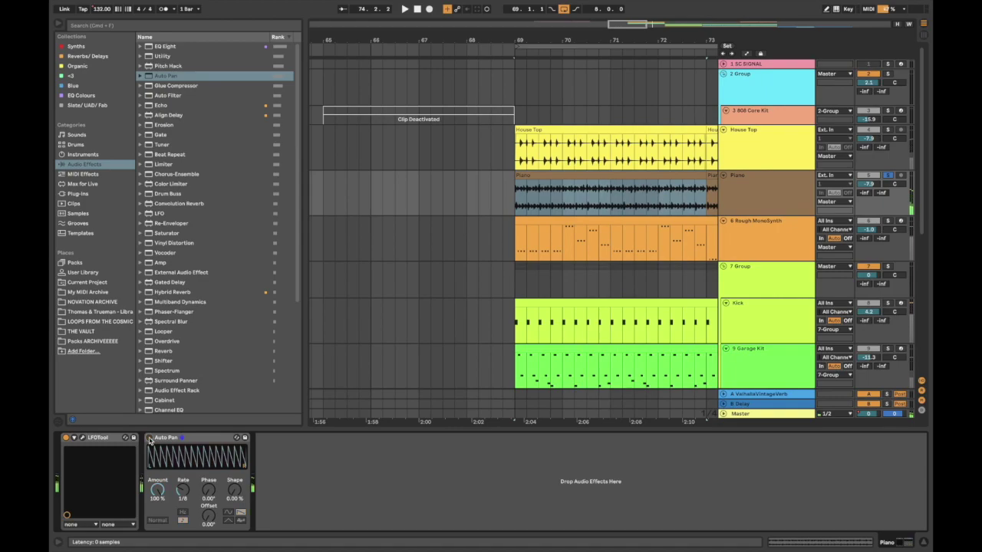
Audition the 6 Rough MonoSynth track solo, view its instrument rack, and open its bassline clip in the note editor
drag(537, 40, 451, 16)
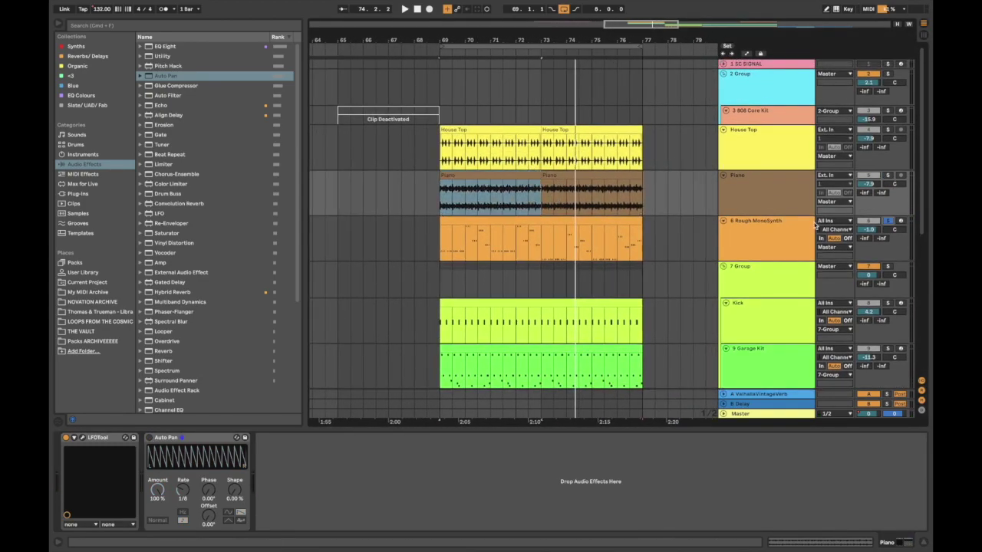
click(781, 236)
click(522, 217)
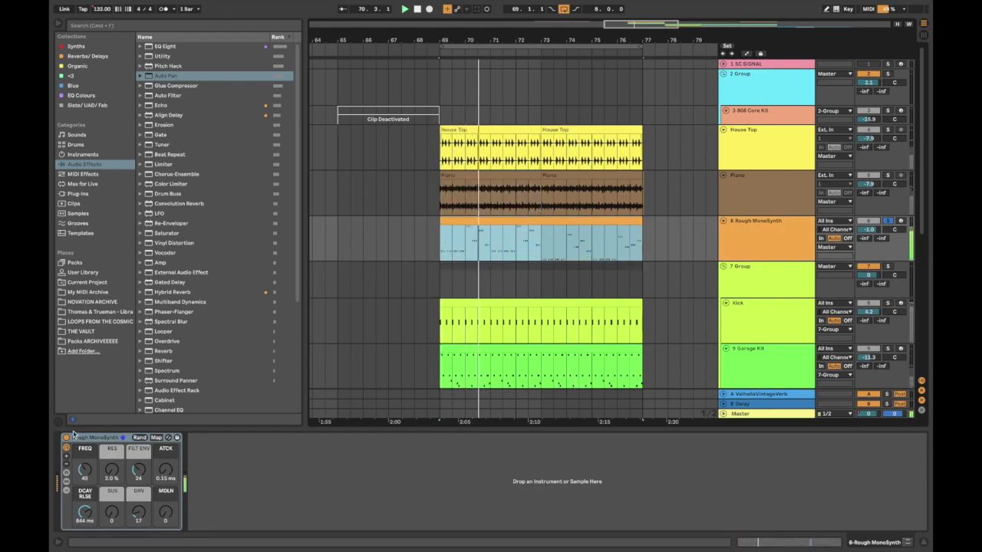
double_click(493, 225)
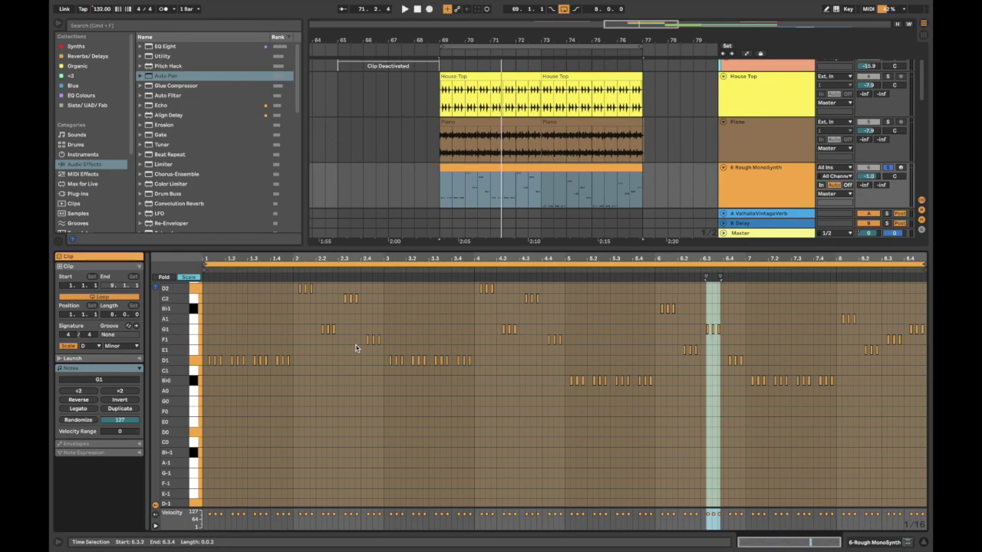
Audition the Kick together with 6 Rough MonoSynth, and bring the synth's instrument rack back into view
scroll(725, 178, down, 5)
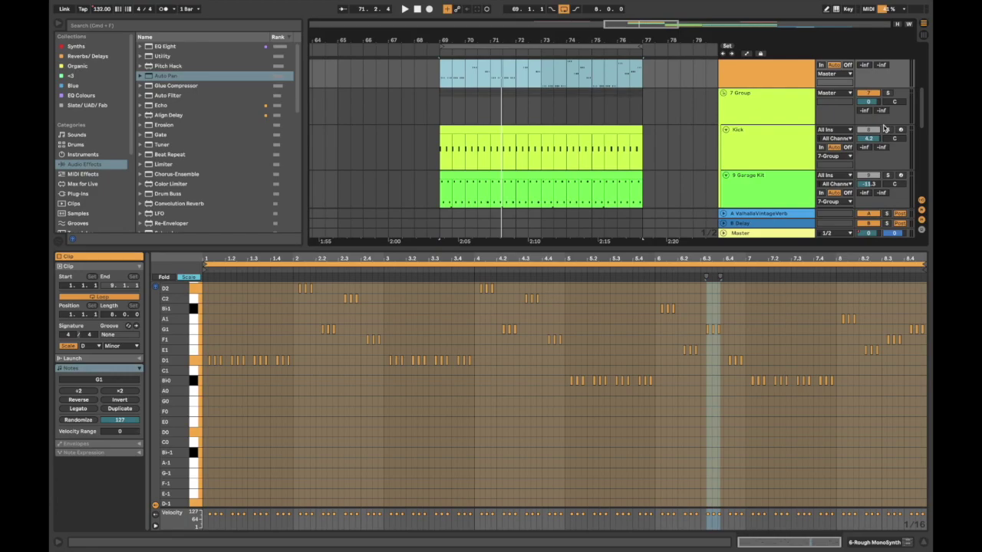
click(888, 129)
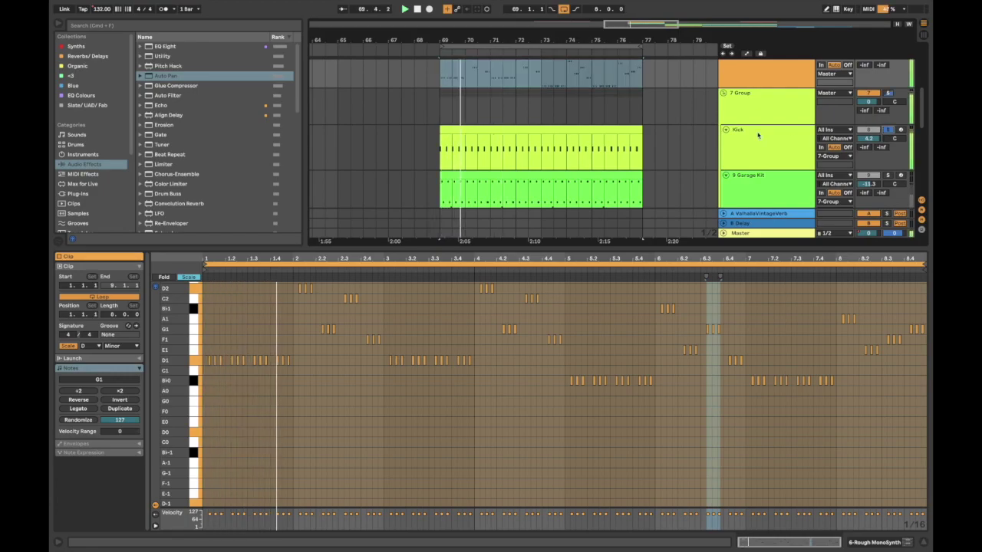
scroll(764, 115, up, 2)
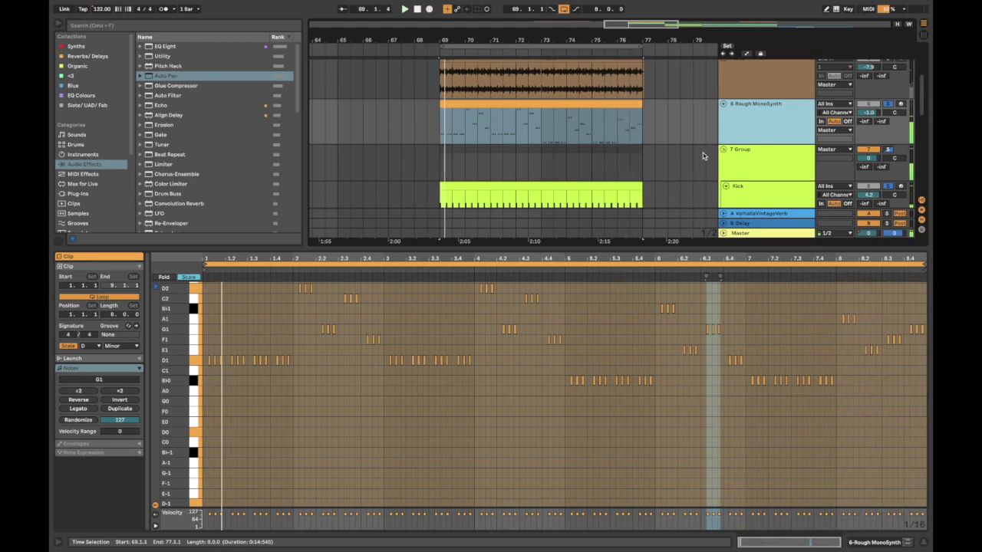
click(747, 122)
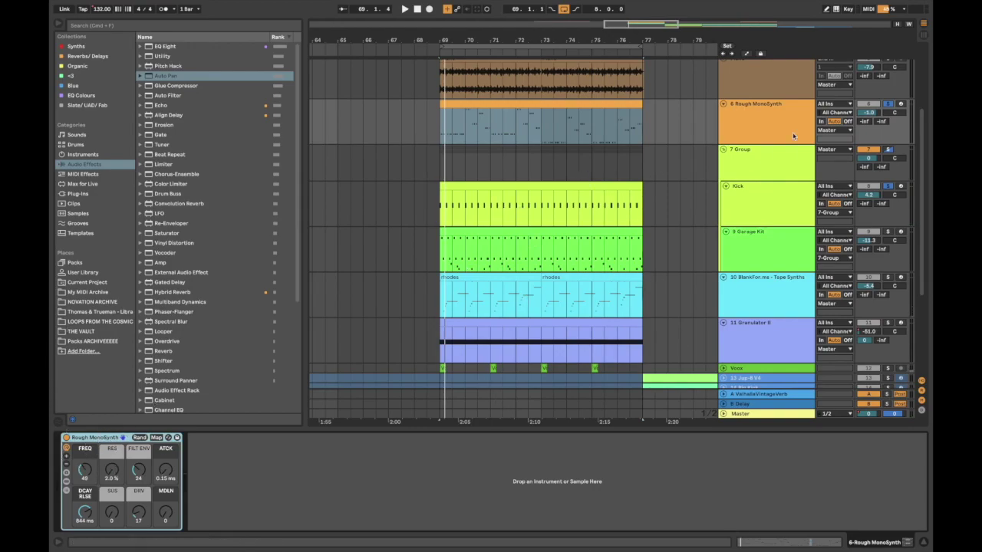
Solo the 7 Group, play it from bar 69, and show the Kick track's sample and EQ Eight
click(888, 152)
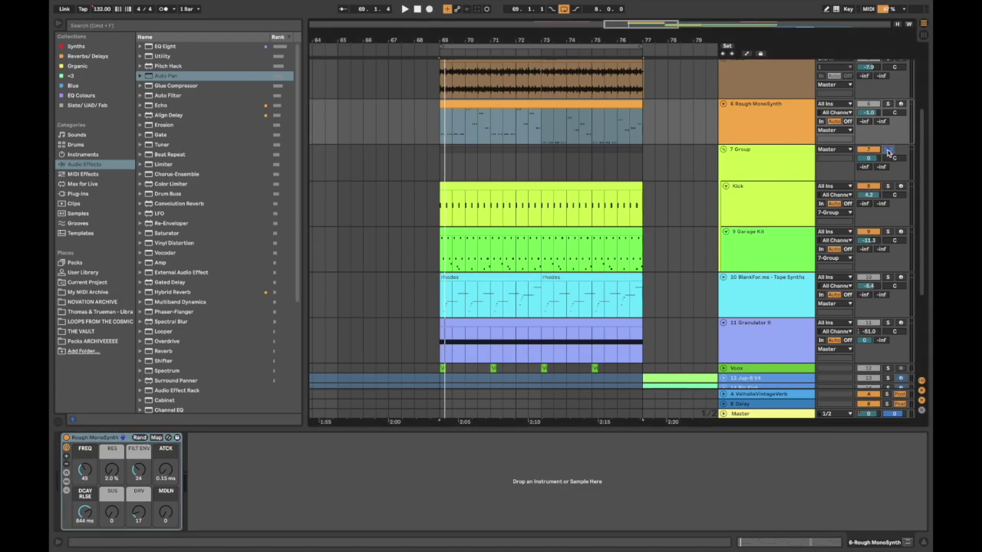
click(445, 164)
key(space)
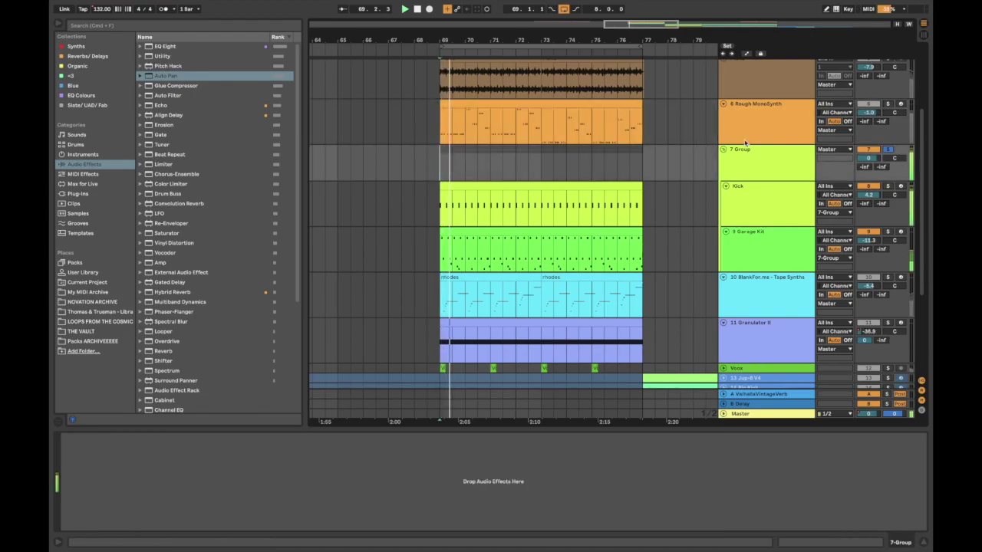
click(814, 171)
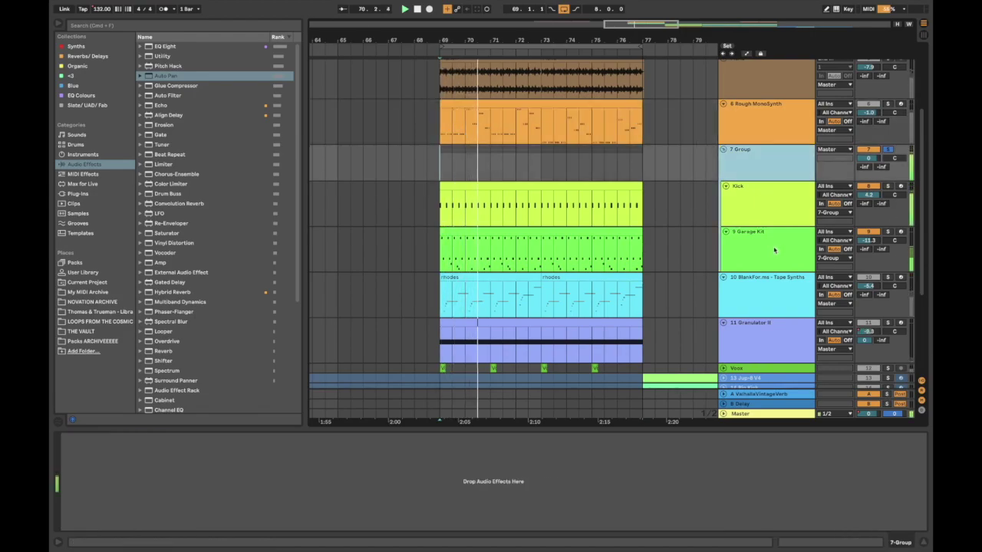
click(769, 215)
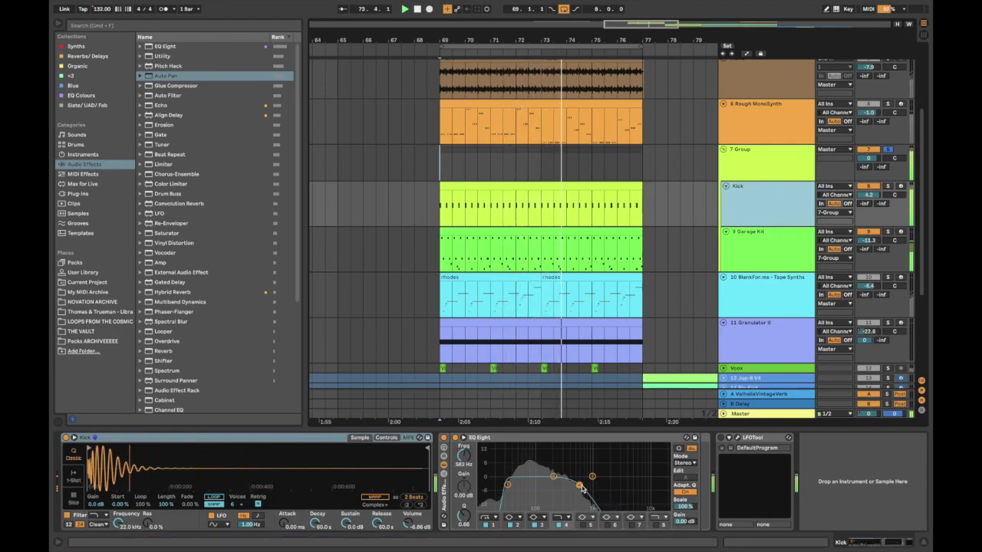
Show the automation lanes in the arrangement to examine the Kick's EQ Eight frequency curve
click(460, 387)
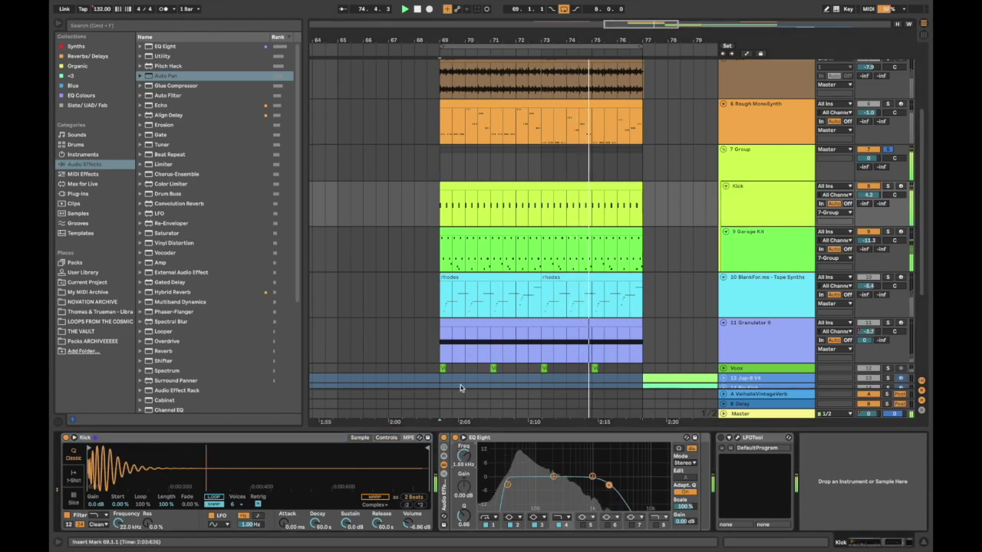
key(a)
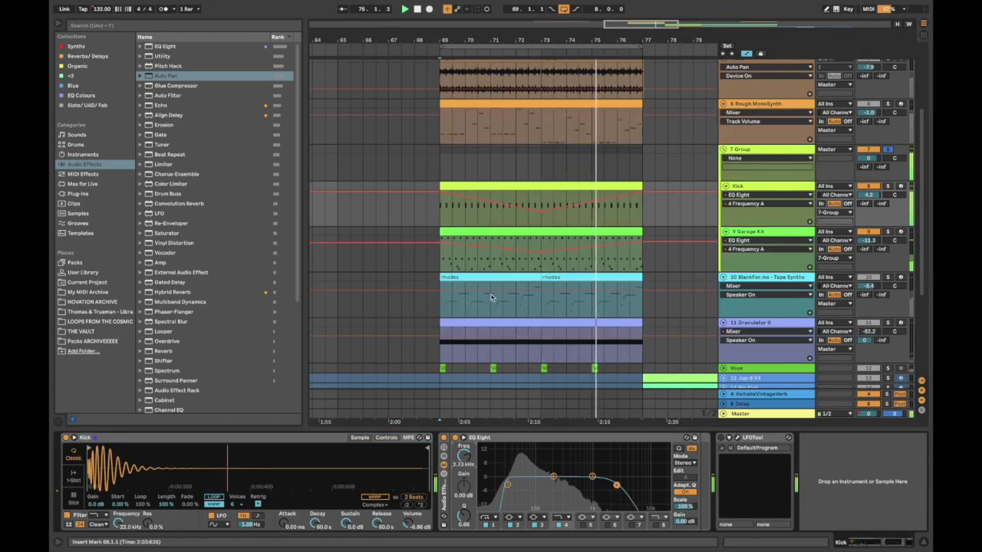
Solo 9 Garage Kit, view its drum rack and EQ Eight devices, and examine its drum pattern in the note editor
click(888, 232)
click(770, 233)
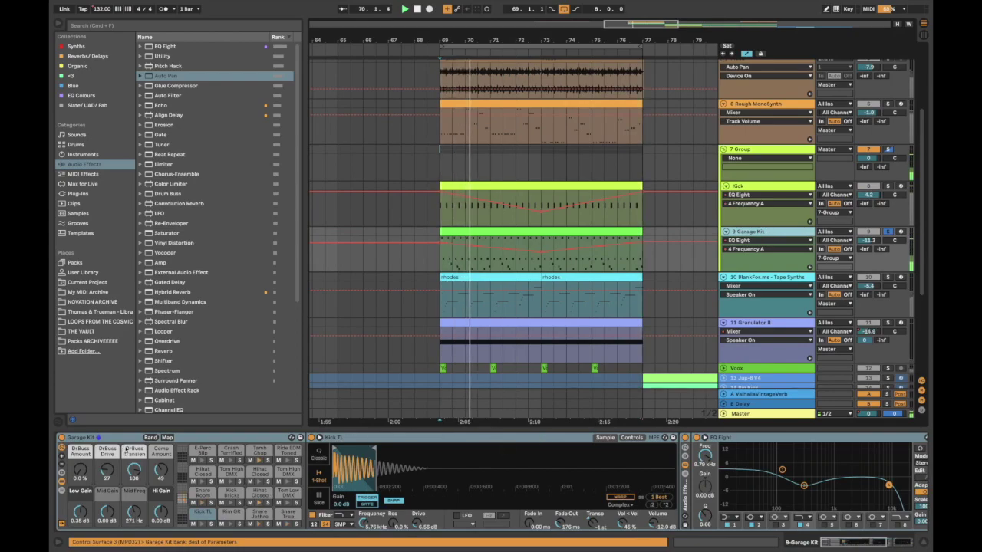
scroll(570, 463, right, 10)
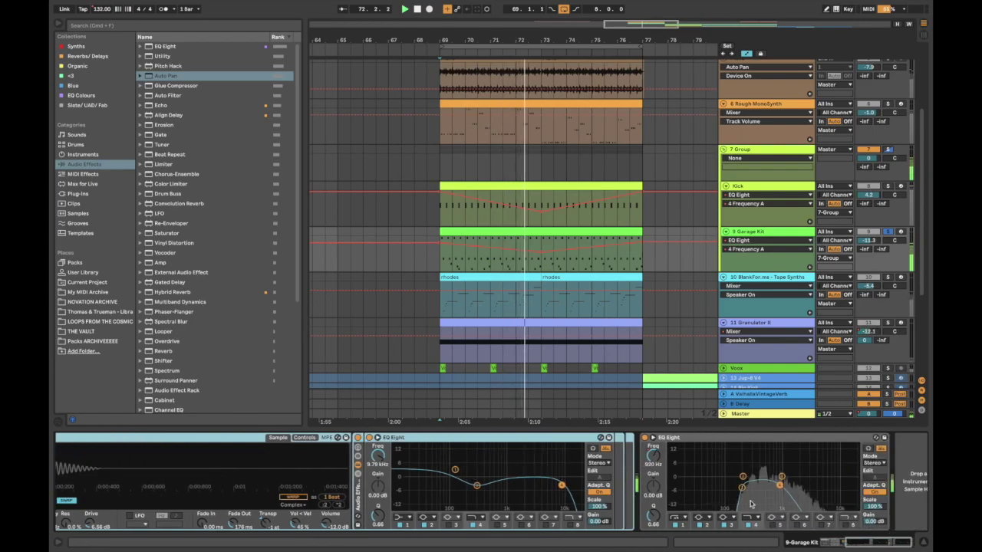
click(666, 460)
double_click(537, 231)
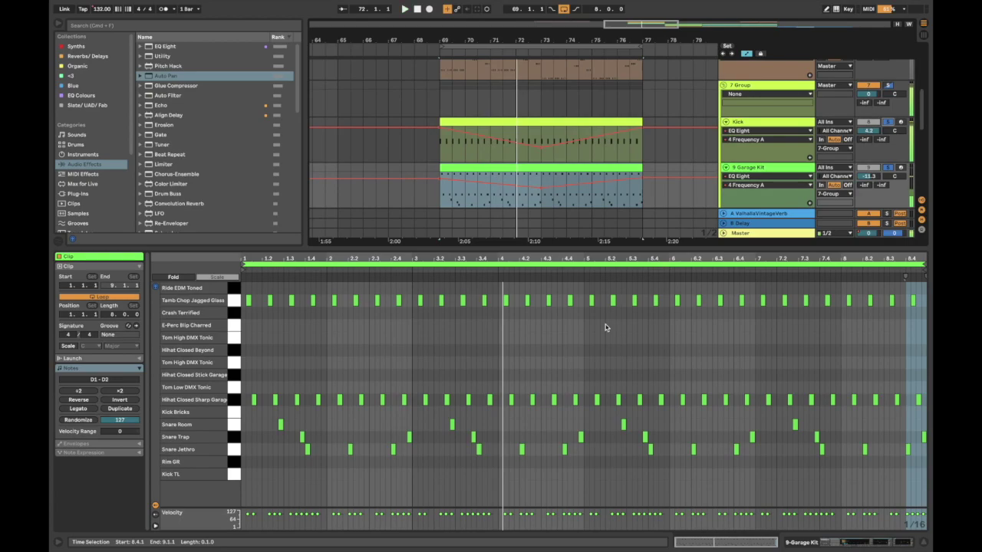
key(alt+super+l)
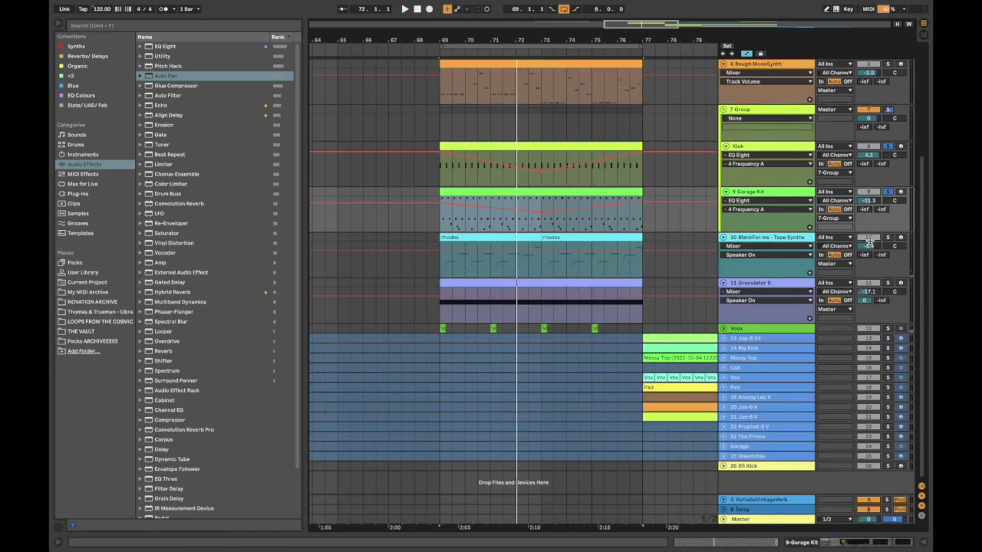
Audition the 10 BlankFor.ms - Tape Synths track solo and view its Tape Synths instrument with the Keys: Analog Confusion preset
click(515, 240)
key(space)
double_click(768, 238)
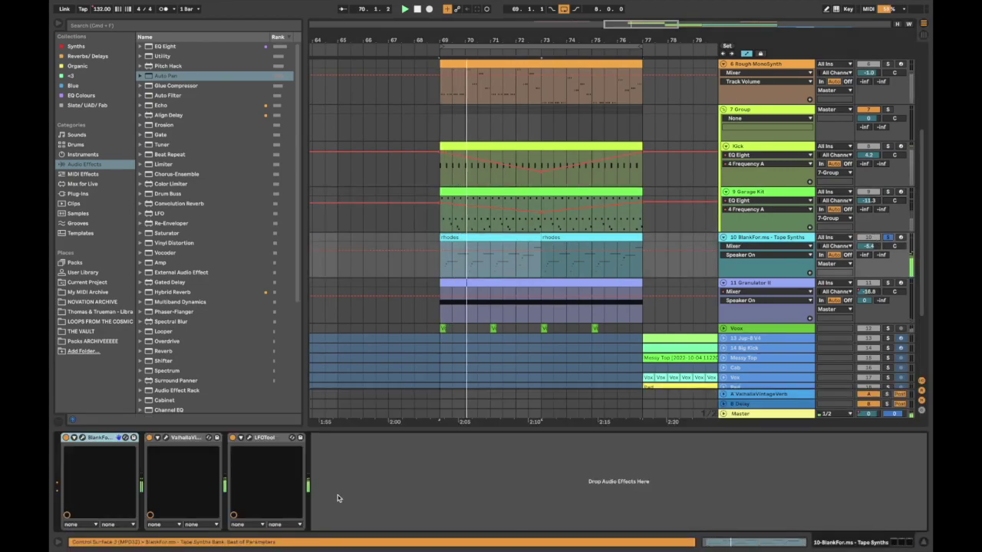
click(82, 439)
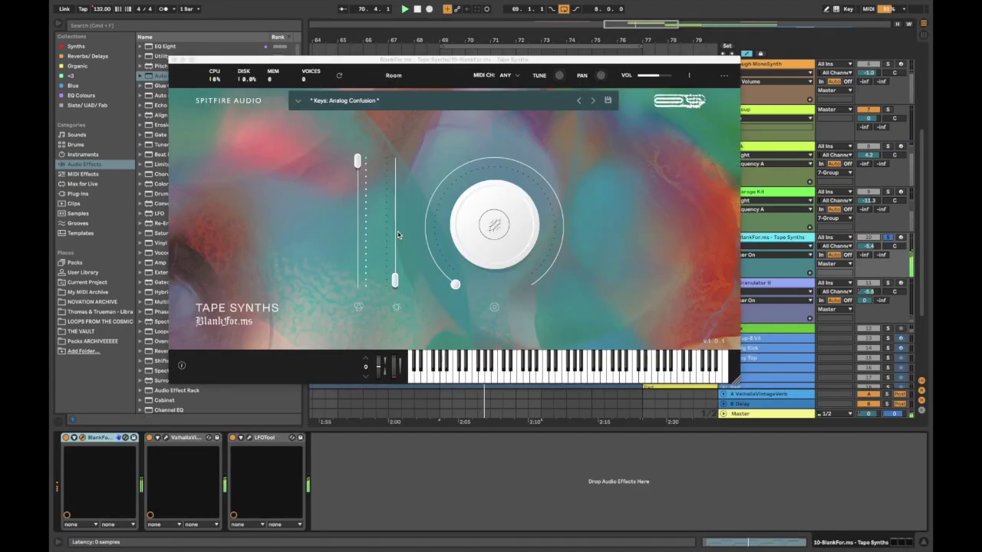
mouse_move(399, 234)
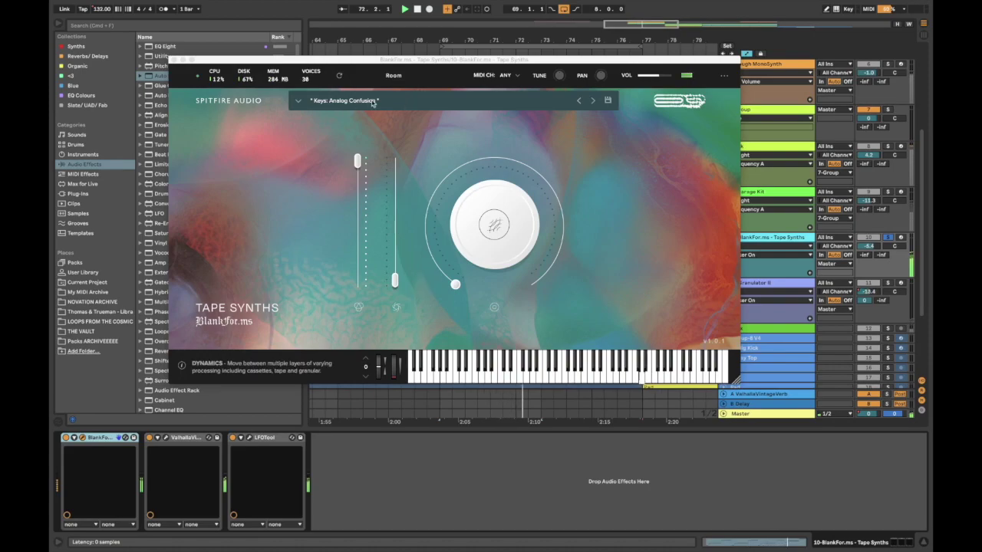
Inspect the Tape Synths track's ValhallaVintageVerb and LFOTool settings, close the plug-in windows, and compare the sound with the reverb bypassed
click(166, 438)
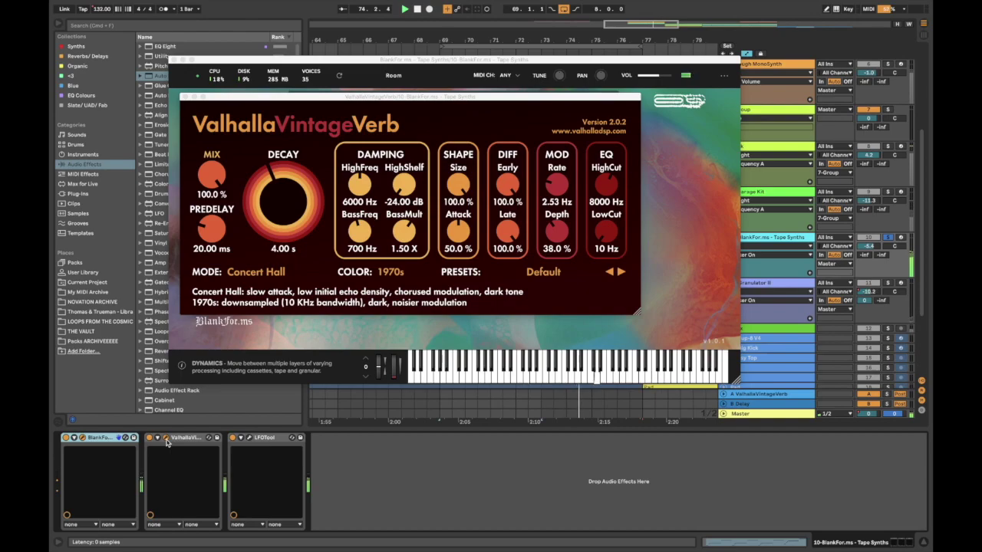
click(250, 439)
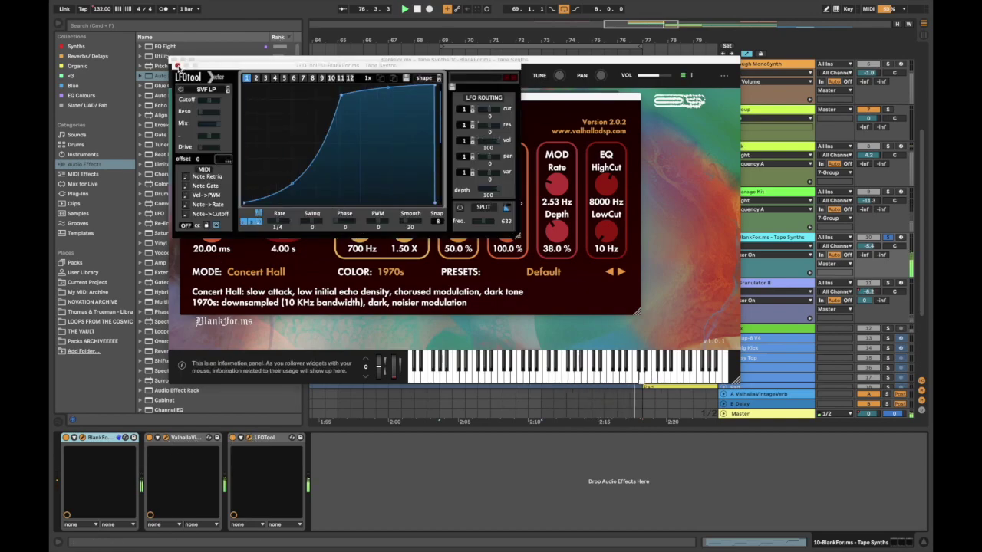
click(177, 67)
click(176, 59)
click(185, 97)
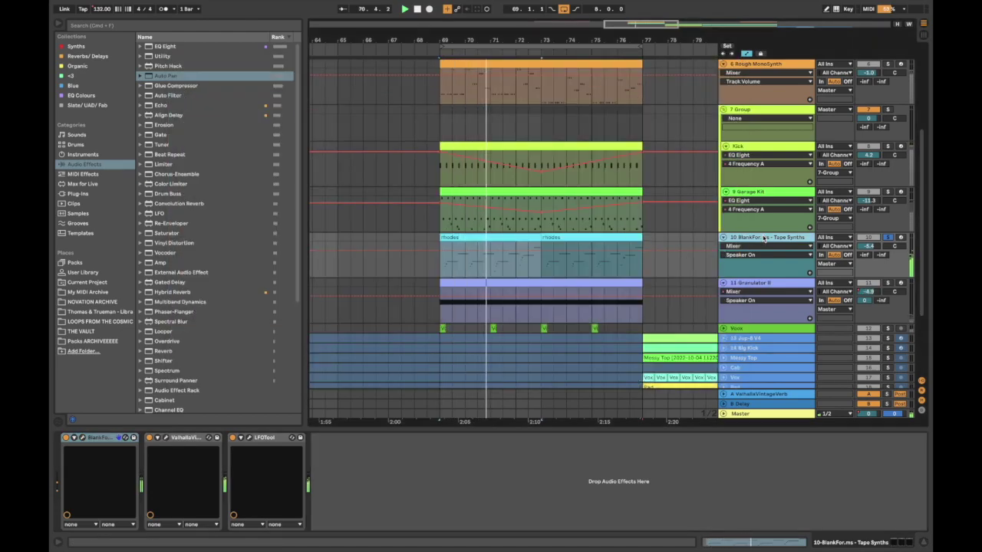
click(148, 439)
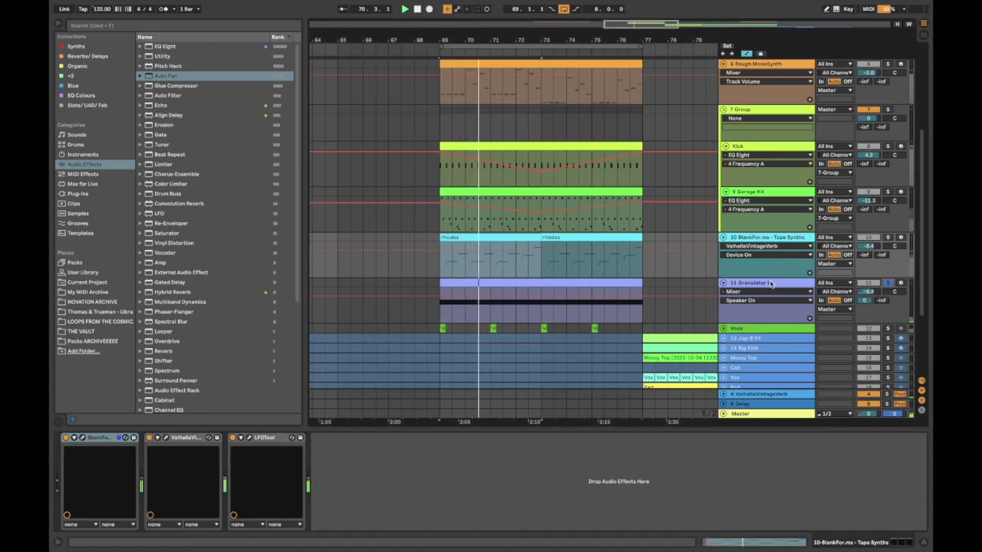
Audition 11 Granulator II solo, viewing its device chain along with the automation lanes for Track Volume and Utility Gain
click(562, 281)
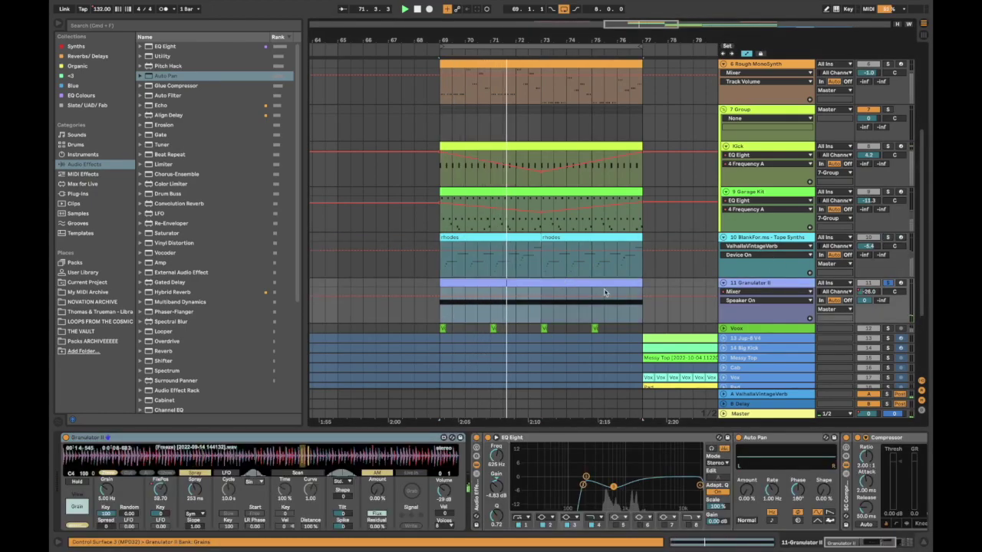
click(870, 291)
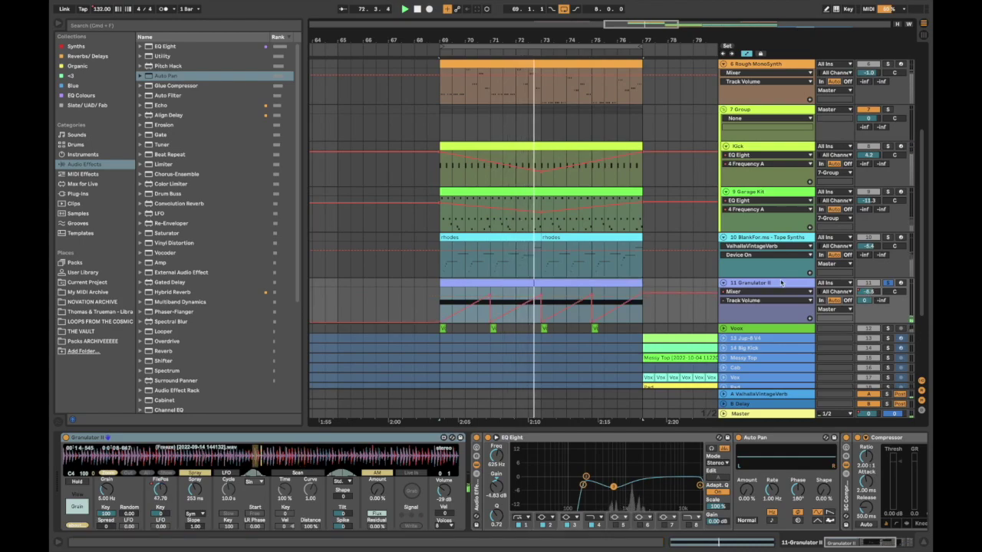
scroll(520, 476, right, 5)
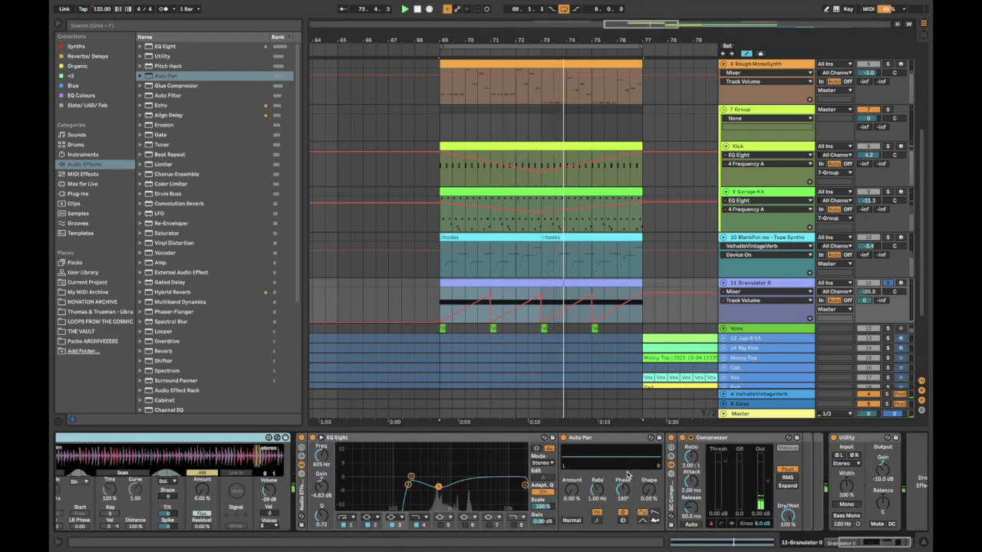
click(882, 470)
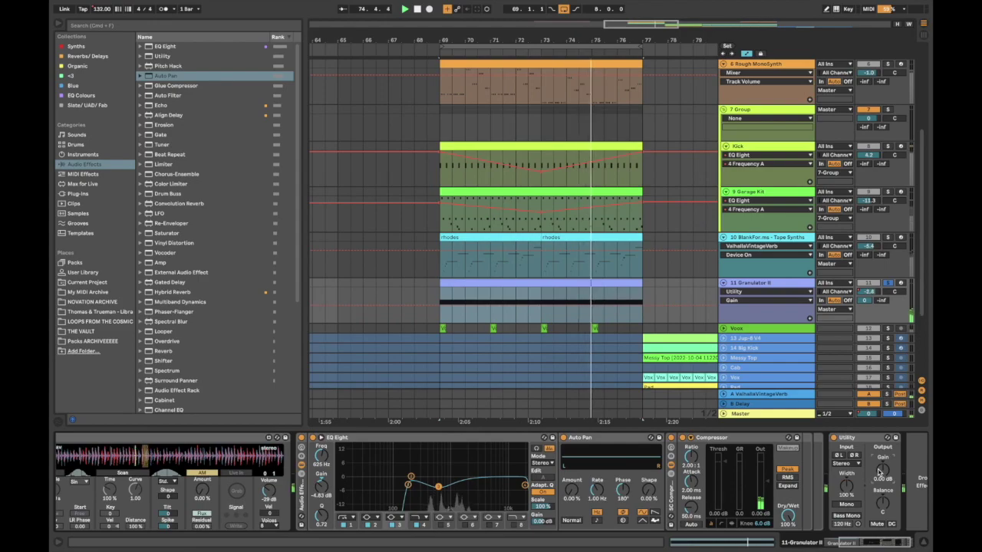
scroll(644, 467, left, 5)
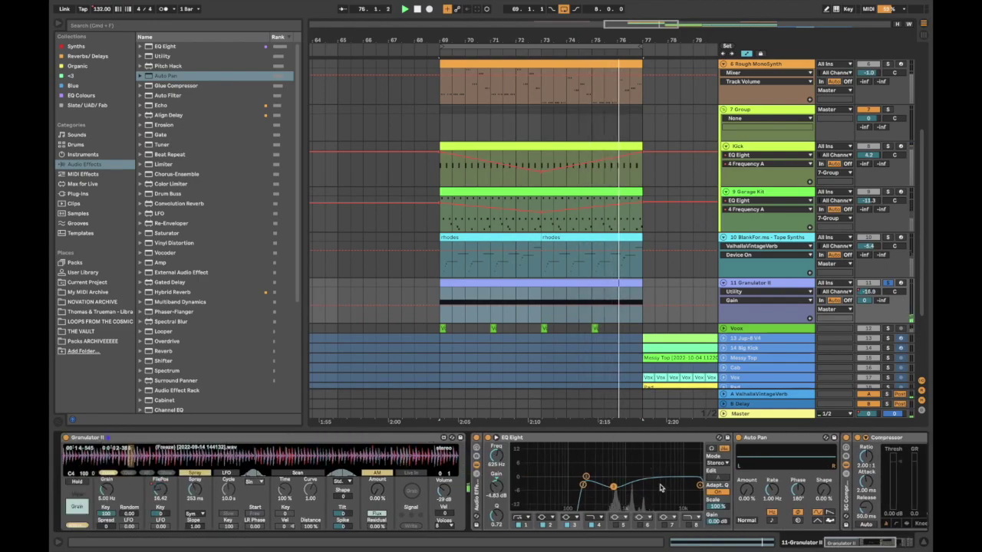
Display the automation of Granulator II's FilePos, its Track Volume, and its A-ValhallaVintageVerb send
click(388, 458)
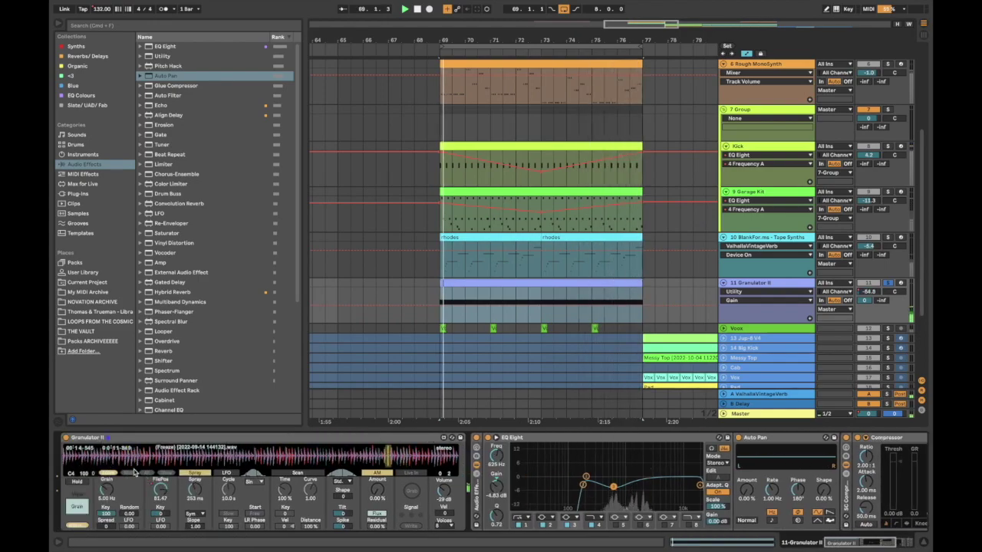
click(160, 490)
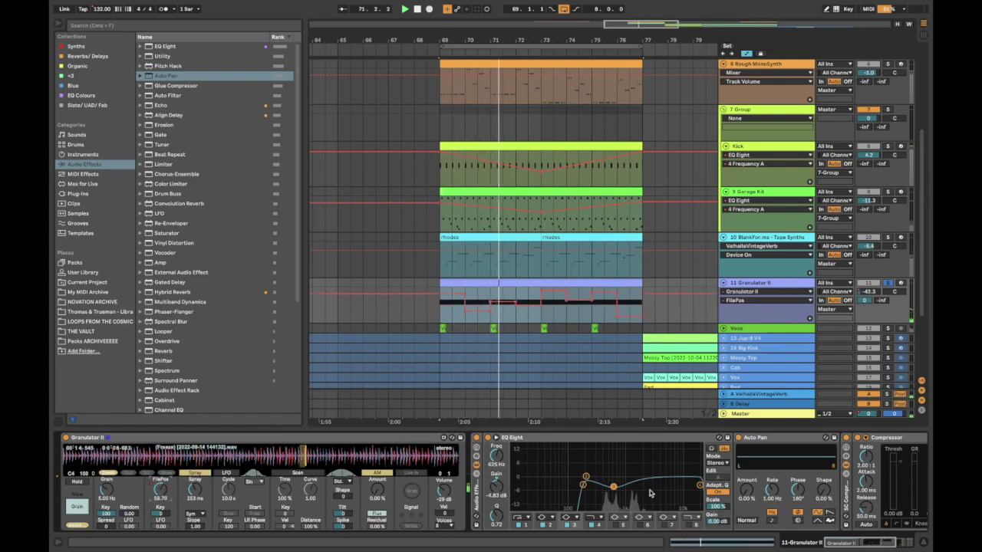
scroll(580, 526, right, 5)
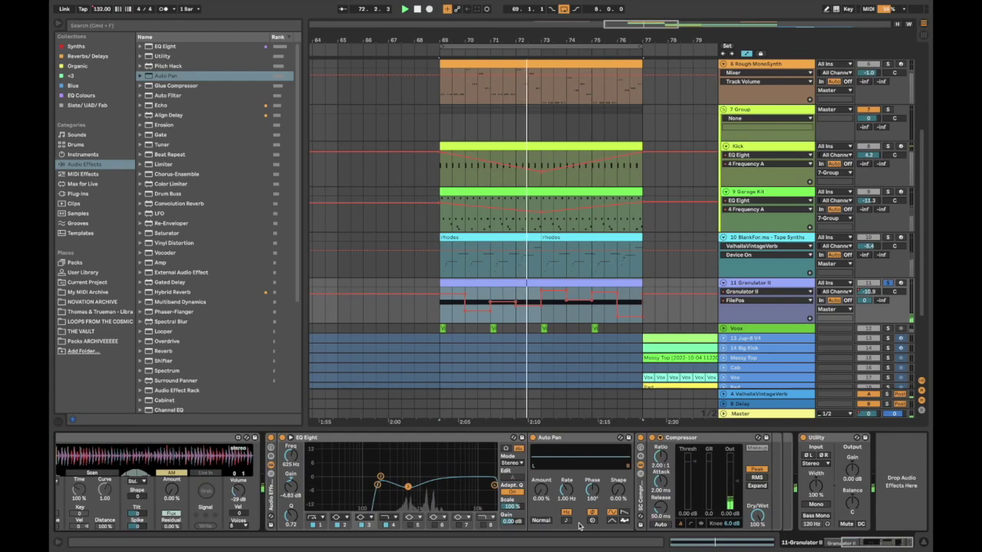
click(868, 292)
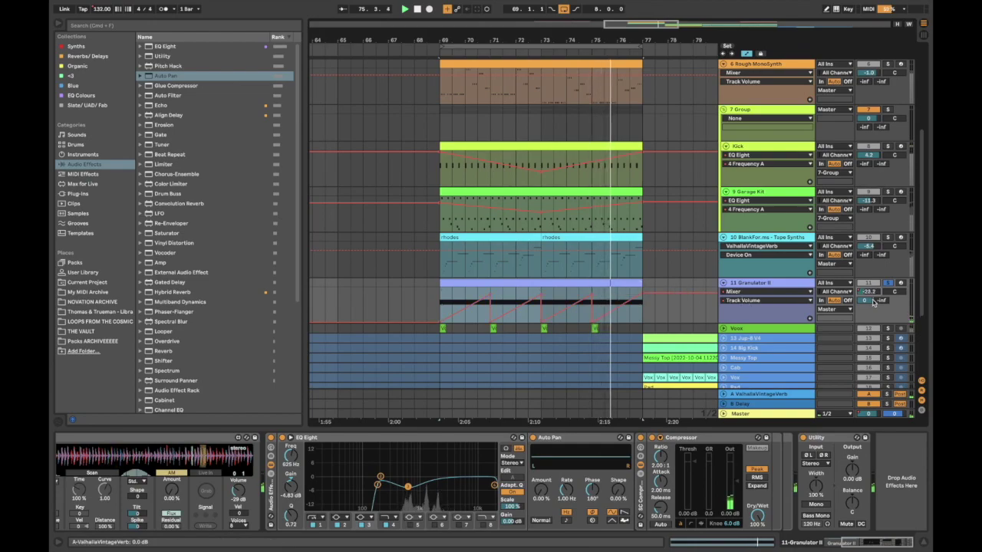
click(870, 301)
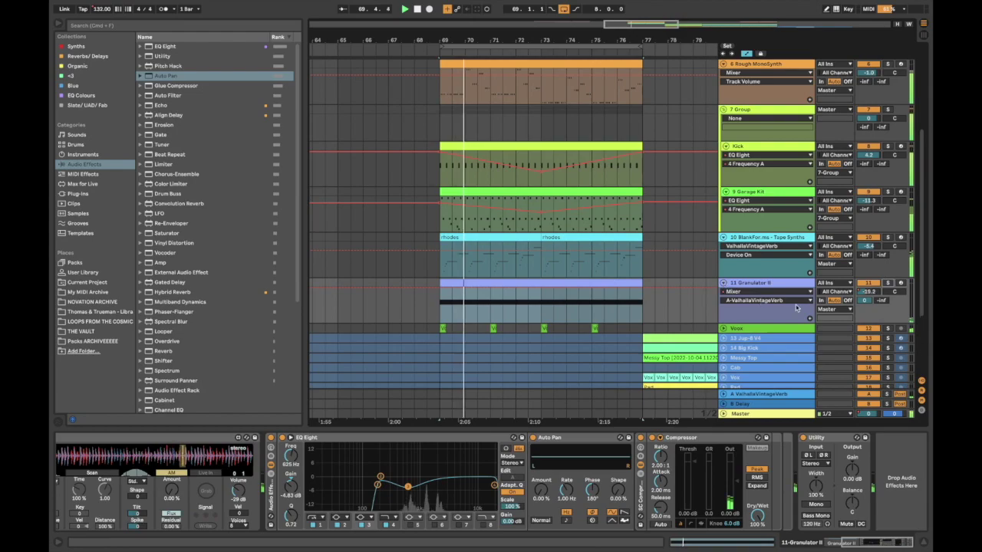
On the soloed vocal track, set Little AlterBoy's Formant to -3.3 with Link off, view the remaining effects, and close the plug-in window
click(439, 332)
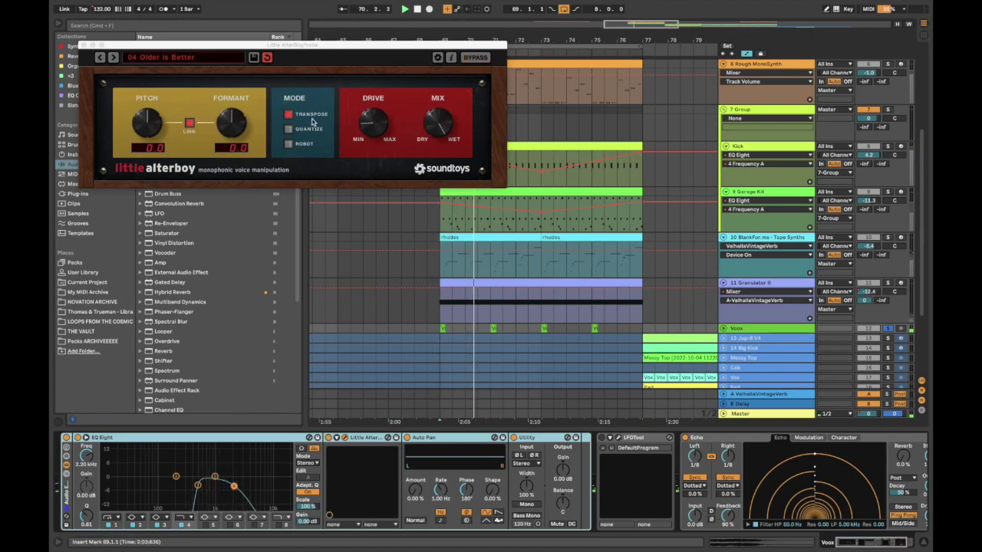
drag(252, 129, 229, 121)
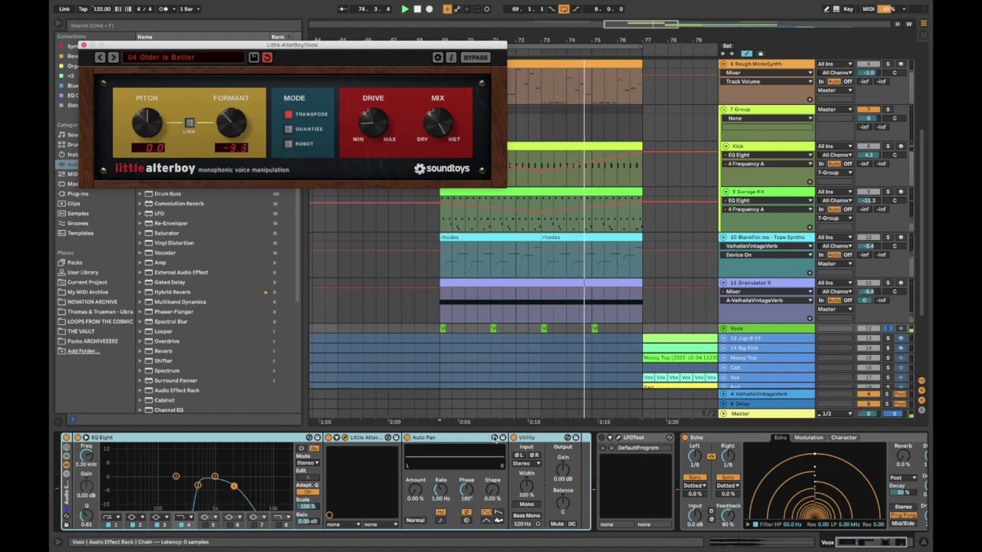
scroll(636, 456, right, 3)
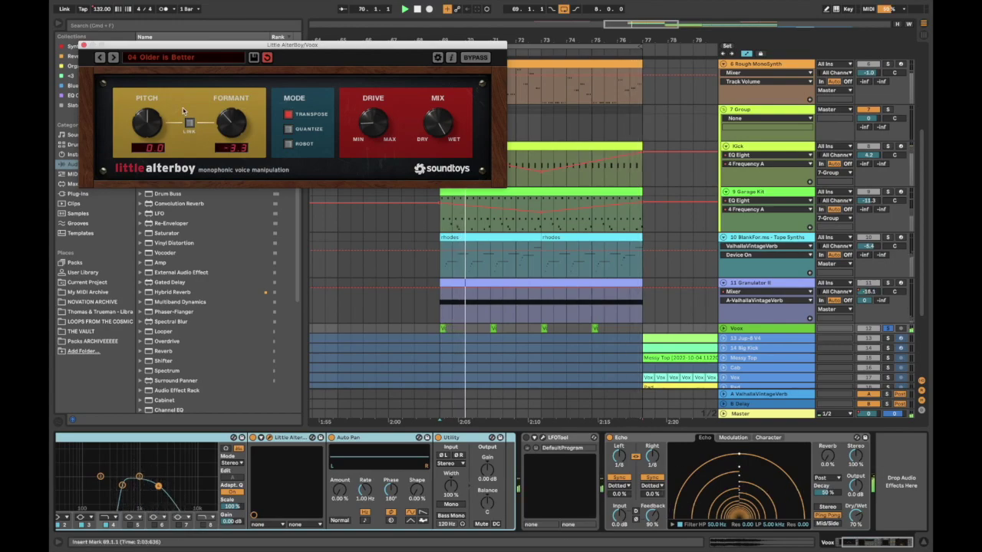
click(84, 46)
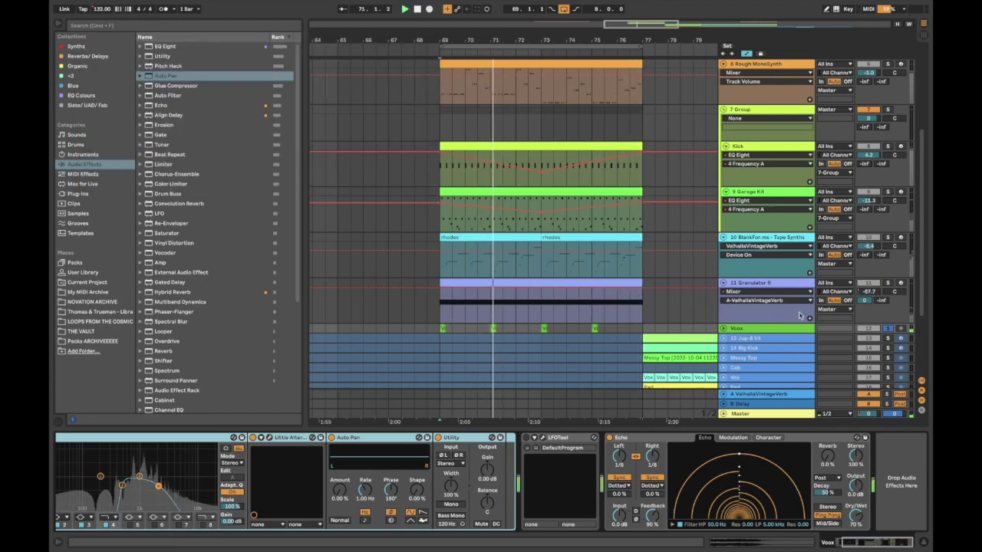
Hide the automation lanes, play all the section's tracks together, and show the 2 Group's Glue Compressor
scroll(636, 285, down, 5)
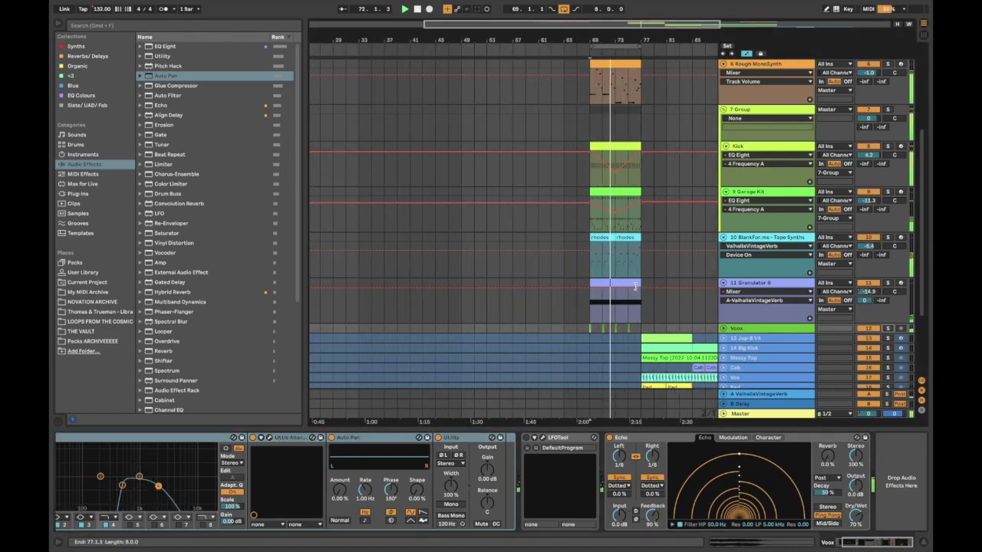
key(a)
scroll(671, 208, right, 2)
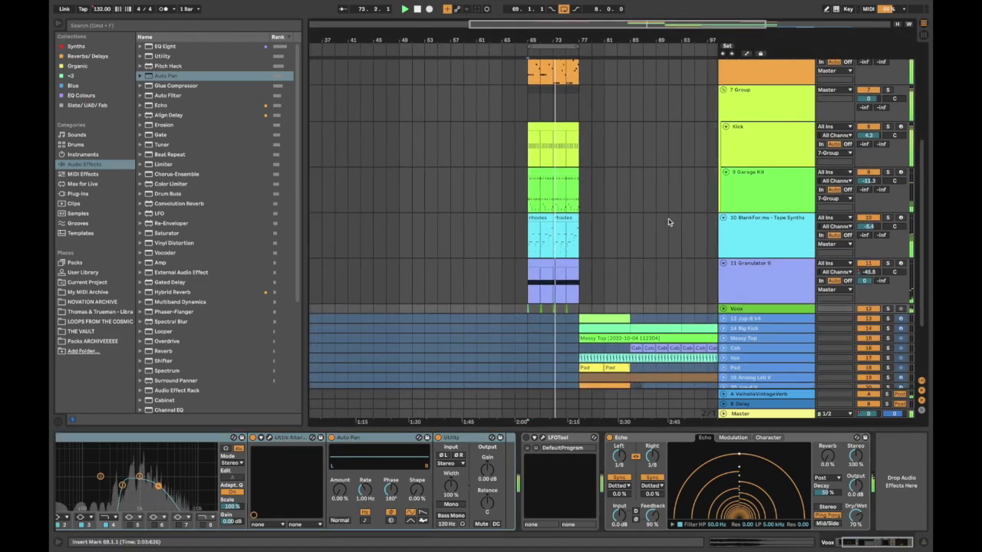
scroll(670, 221, up, 4)
click(751, 240)
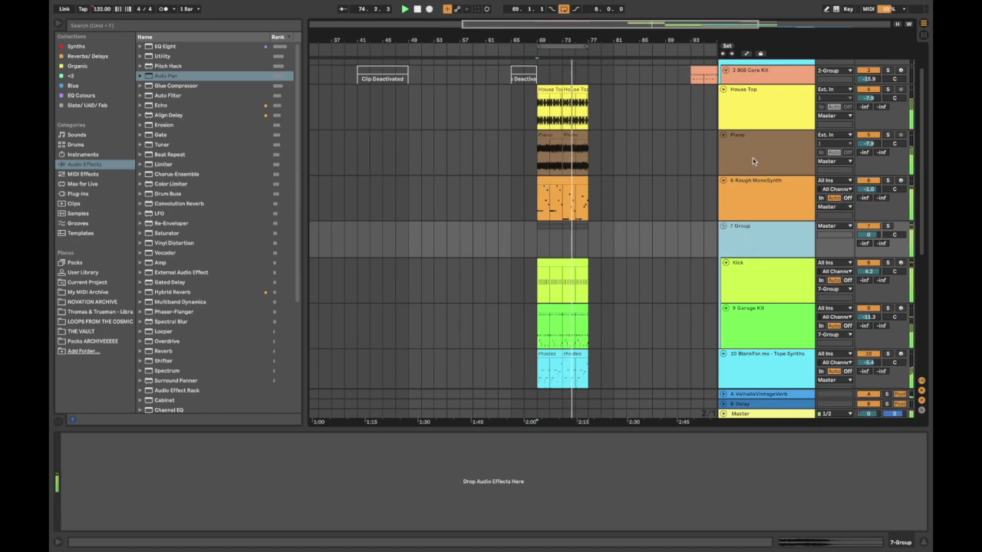
scroll(748, 107, up, 1)
click(739, 91)
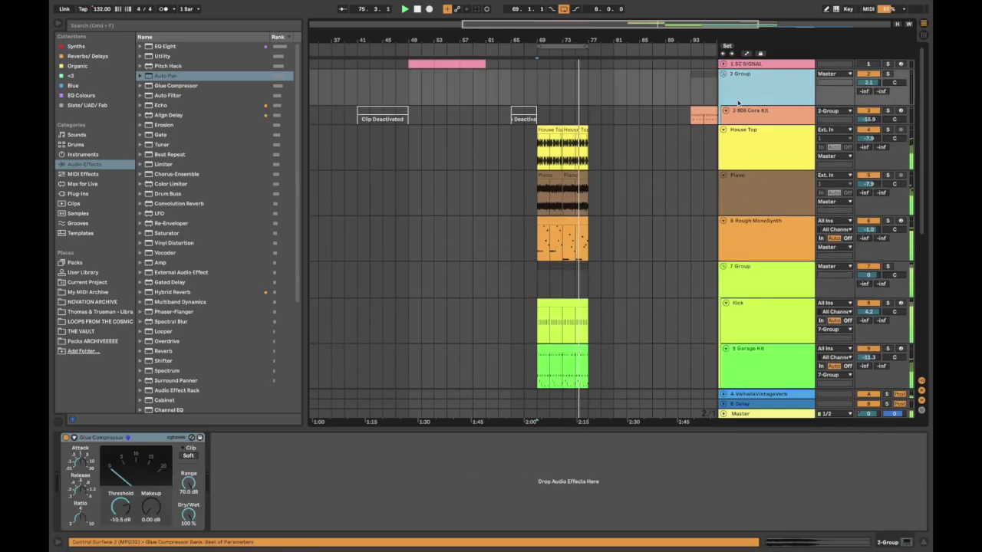